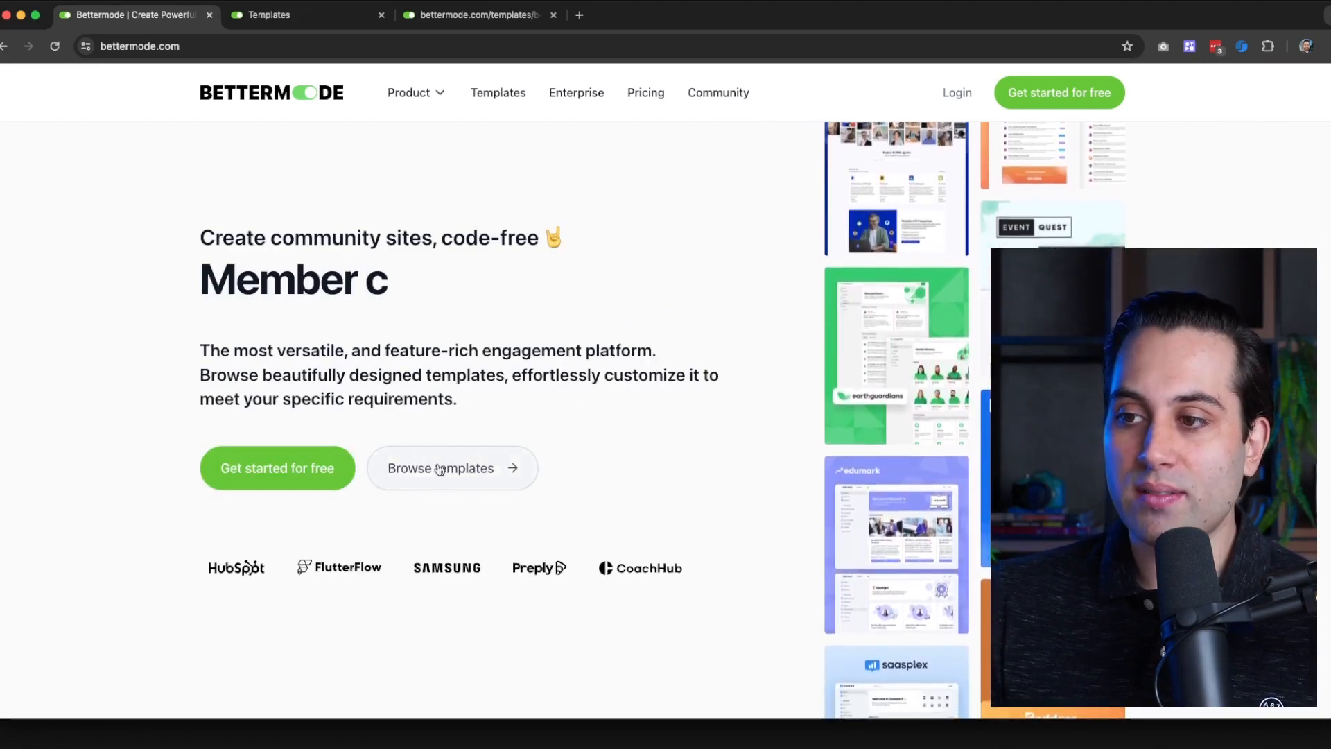
Step: Open the template gallery from the homepage and look through the community website templates down to BetterHunt
click(463, 461)
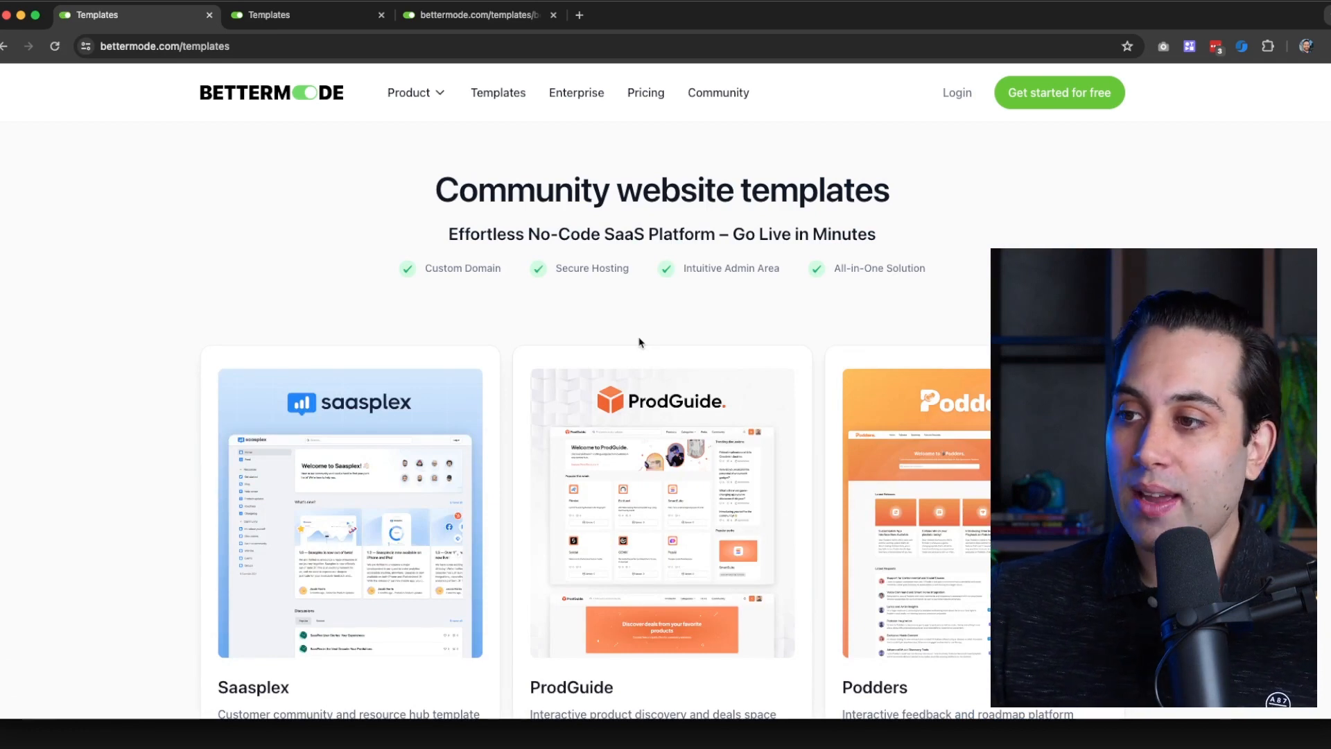
scroll(641, 341, down, 2)
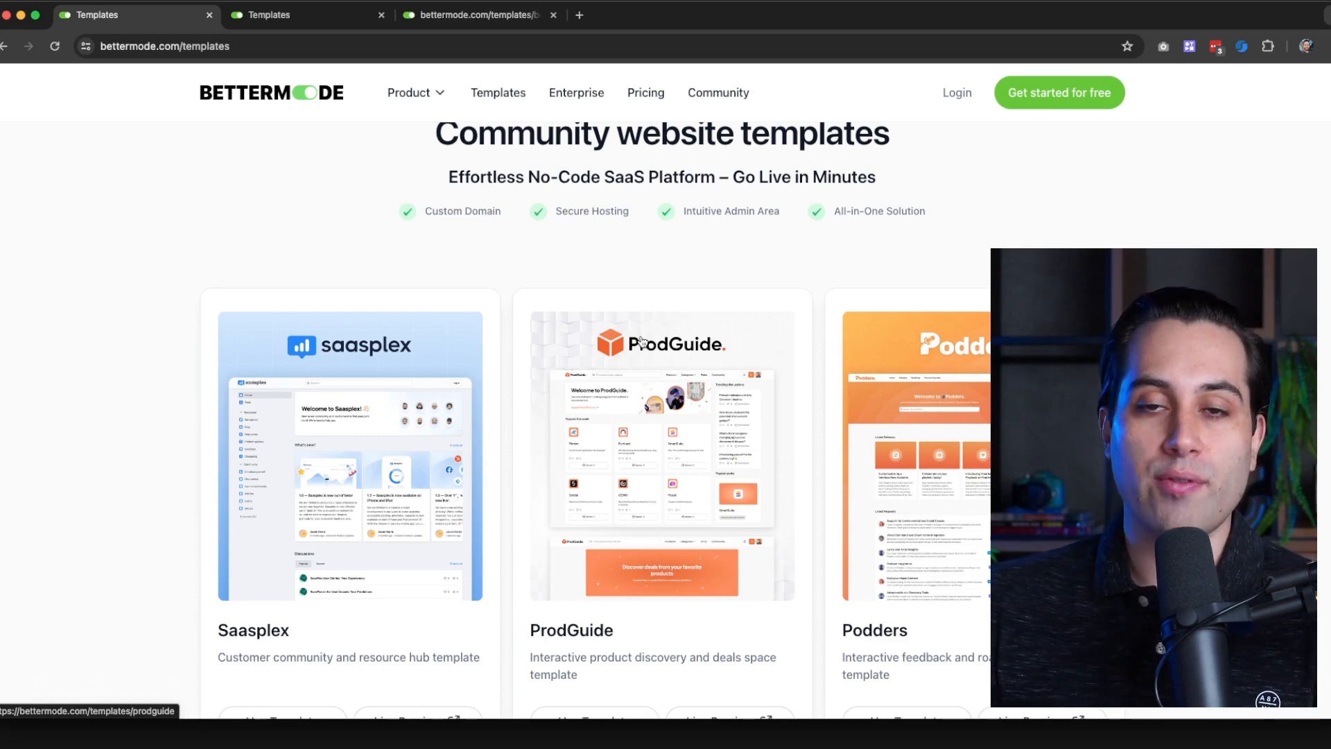
scroll(543, 405, down, 3)
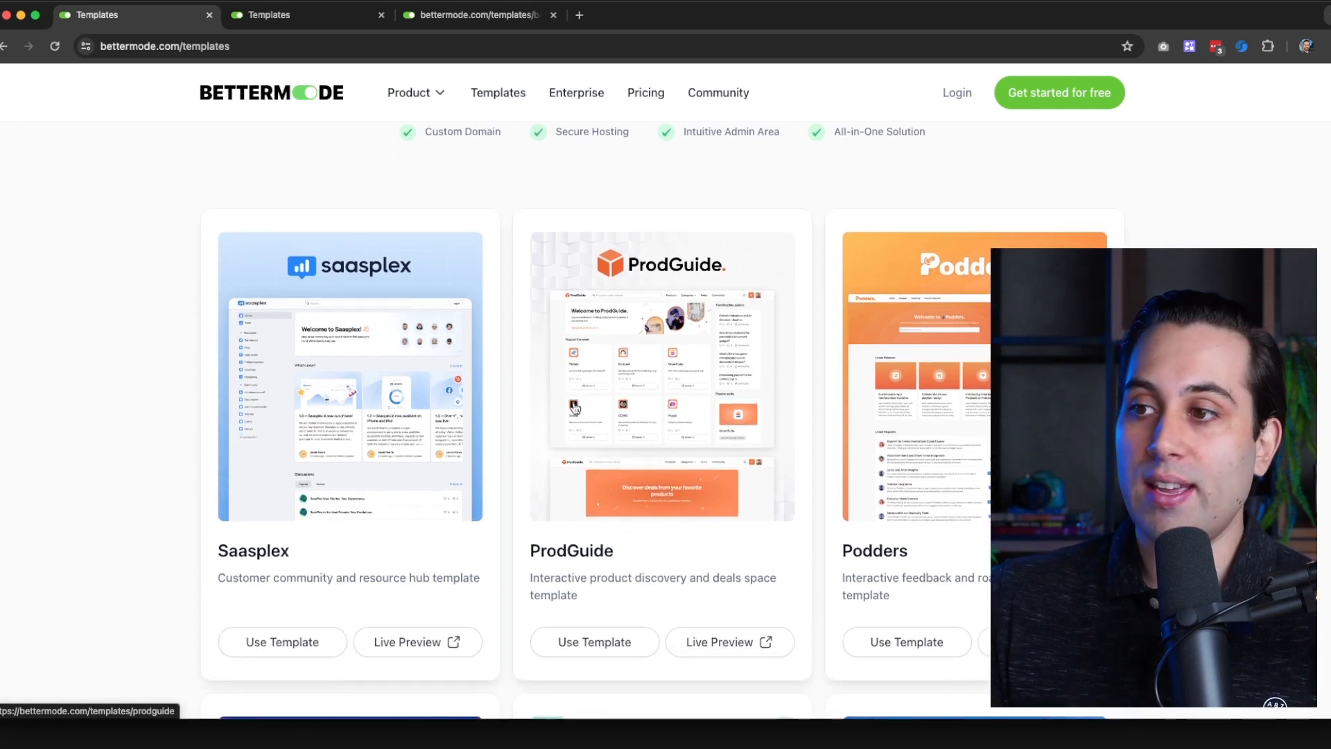
scroll(574, 408, down, 2)
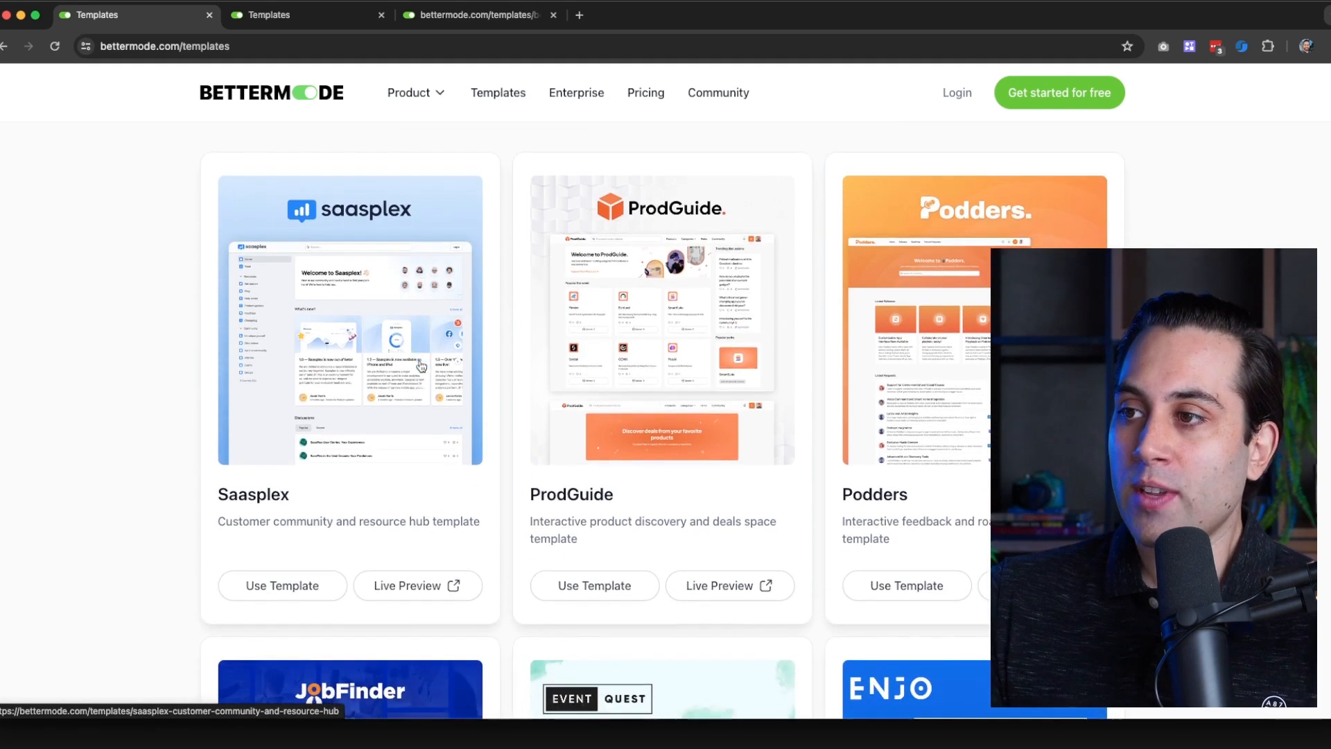
scroll(630, 434, down, 10)
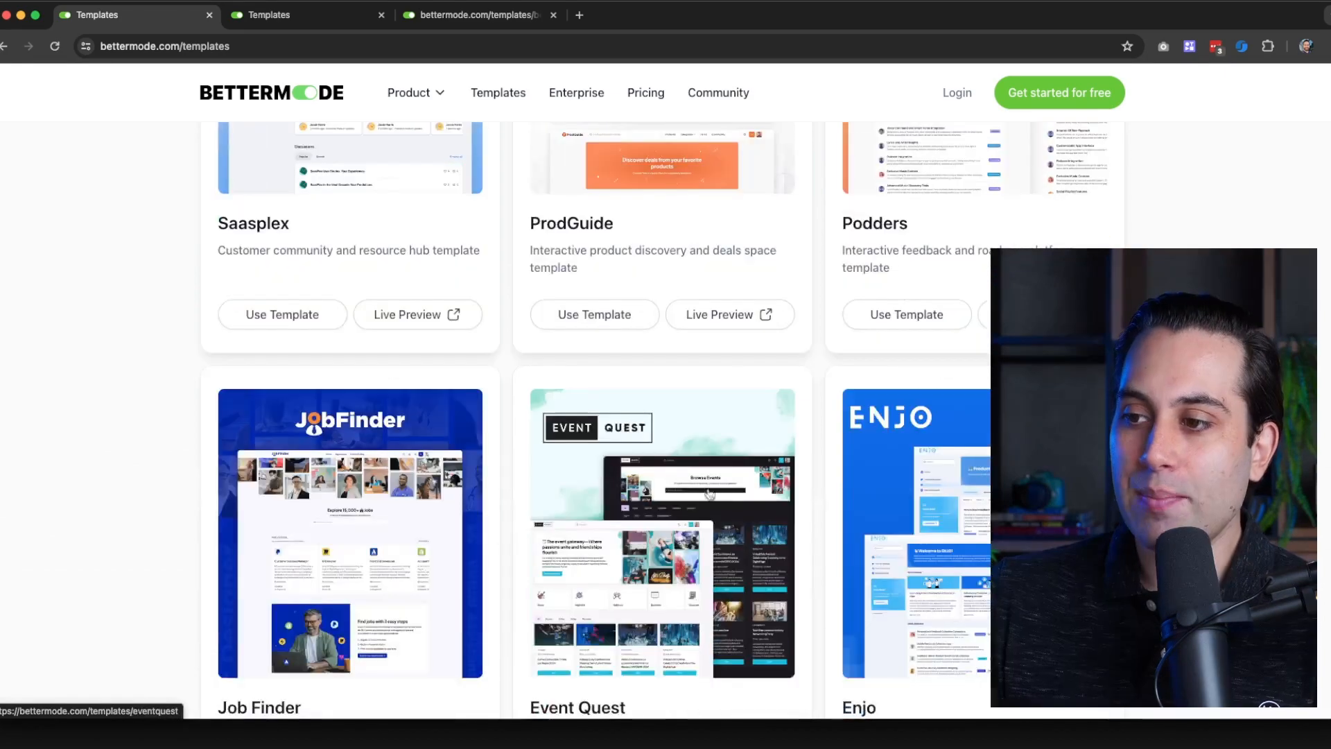
scroll(802, 497, down, 6)
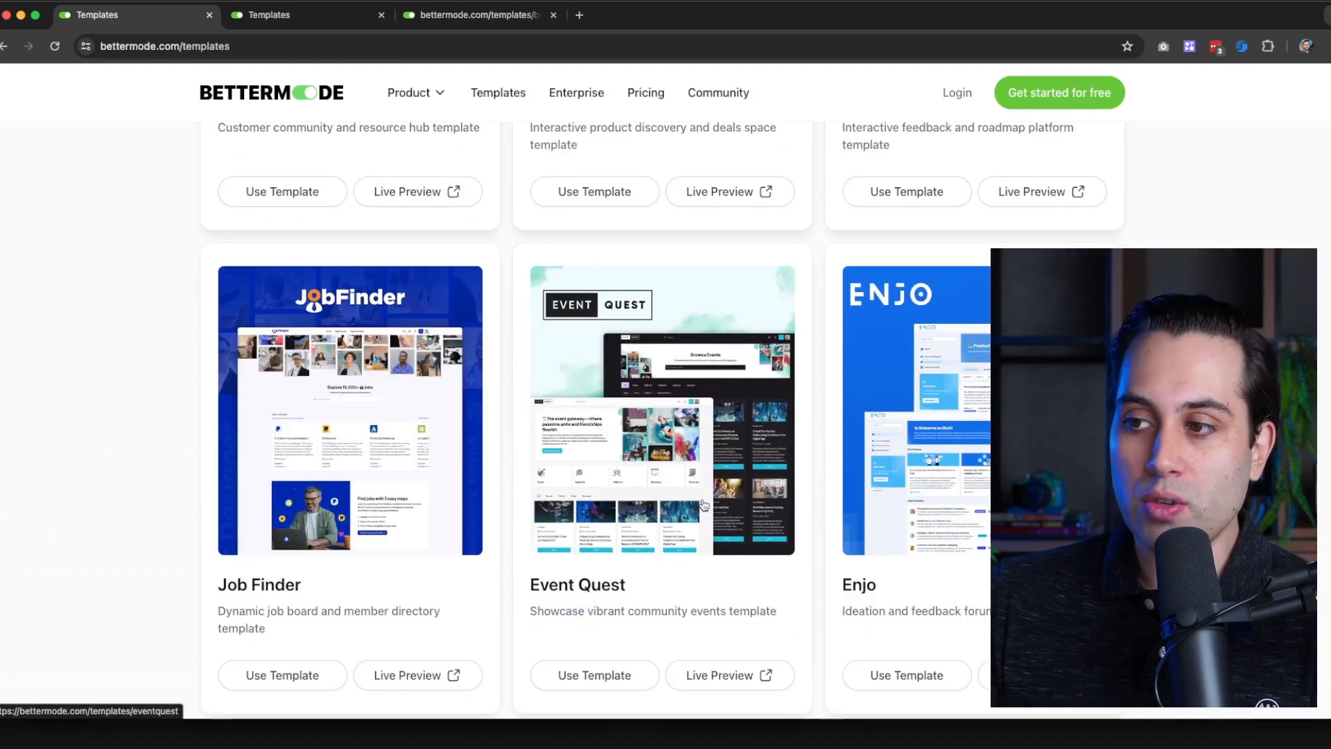
scroll(704, 504, down, 15)
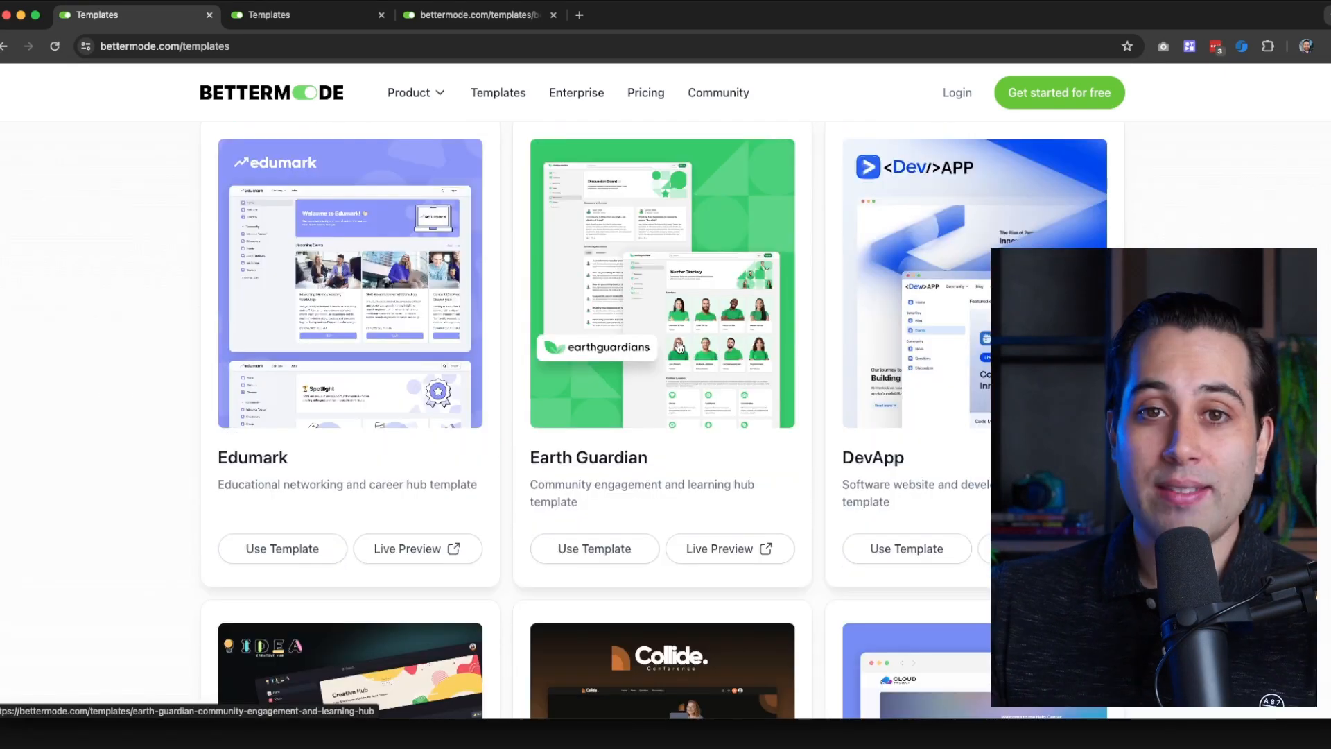
scroll(679, 348, up, 6)
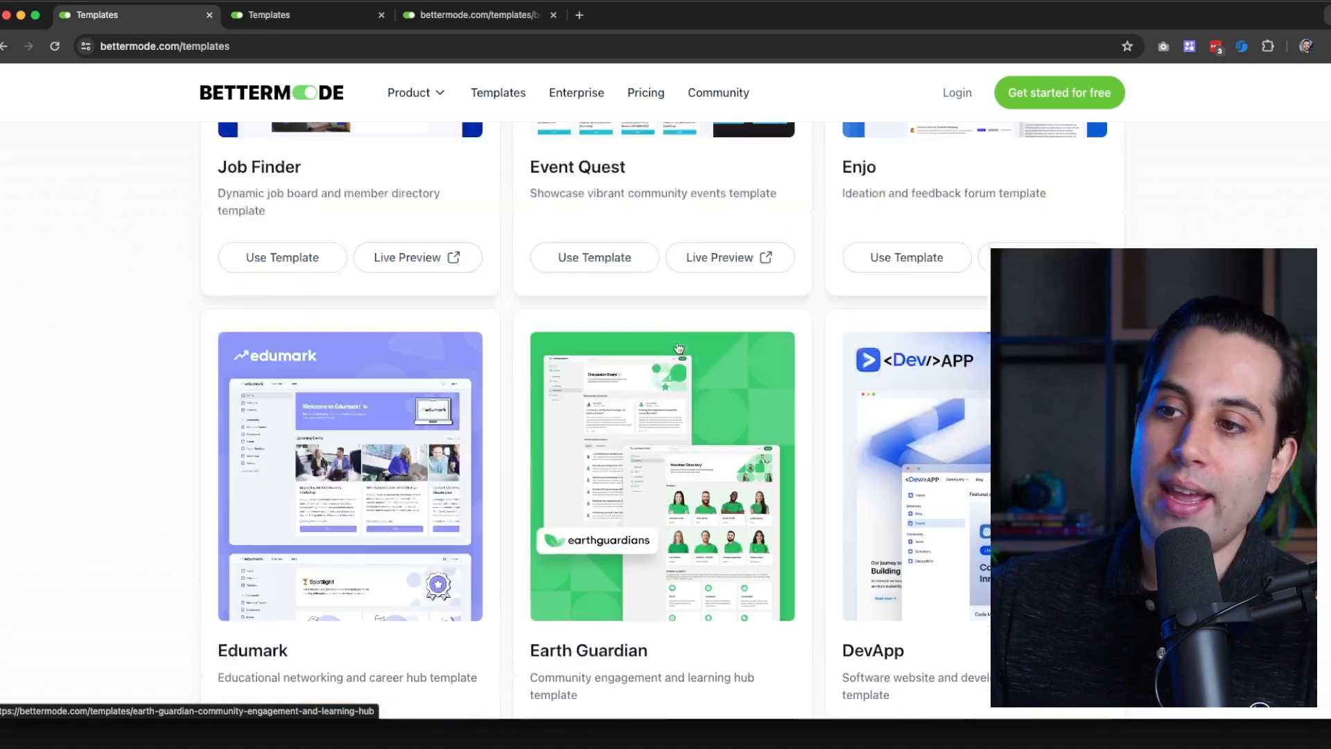
scroll(679, 348, down, 5)
scroll(679, 348, down, 20)
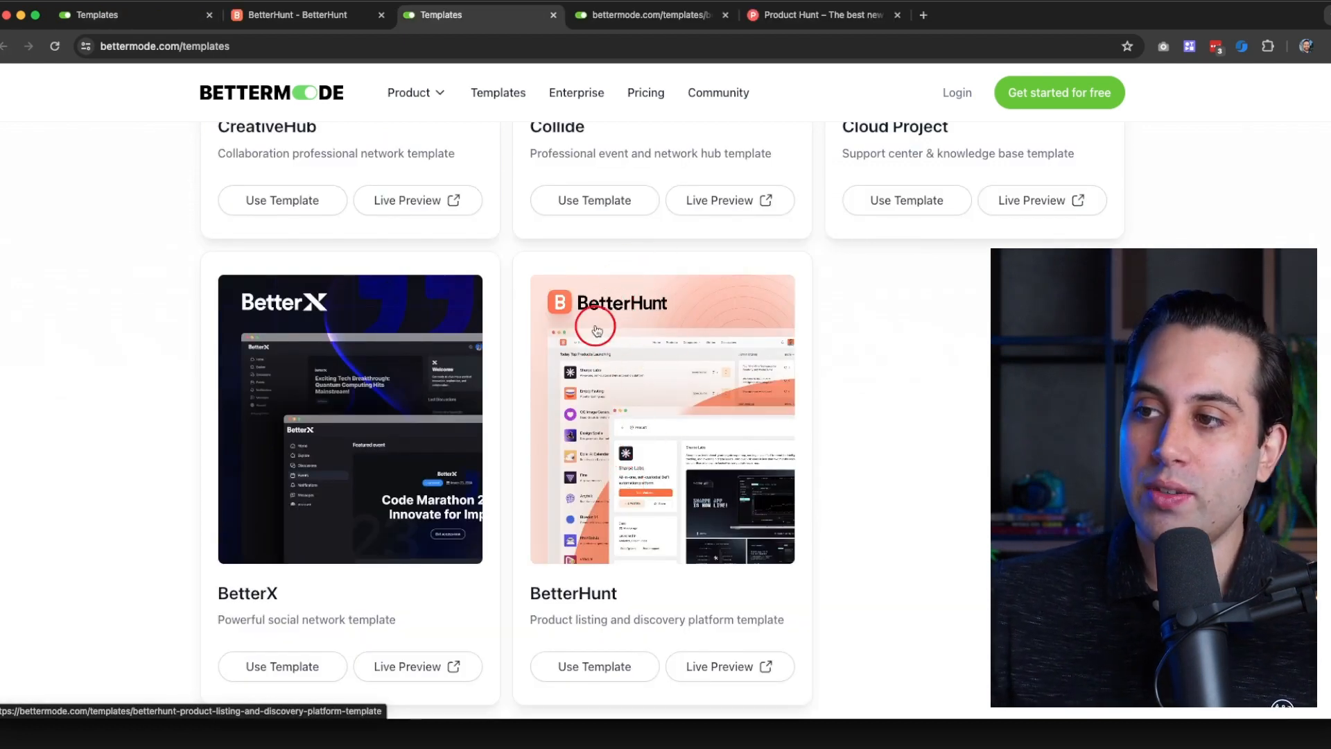
Step: Switch to the BetterHunt template's details page and review its features, included content, screenshots and FAQ
click(629, 21)
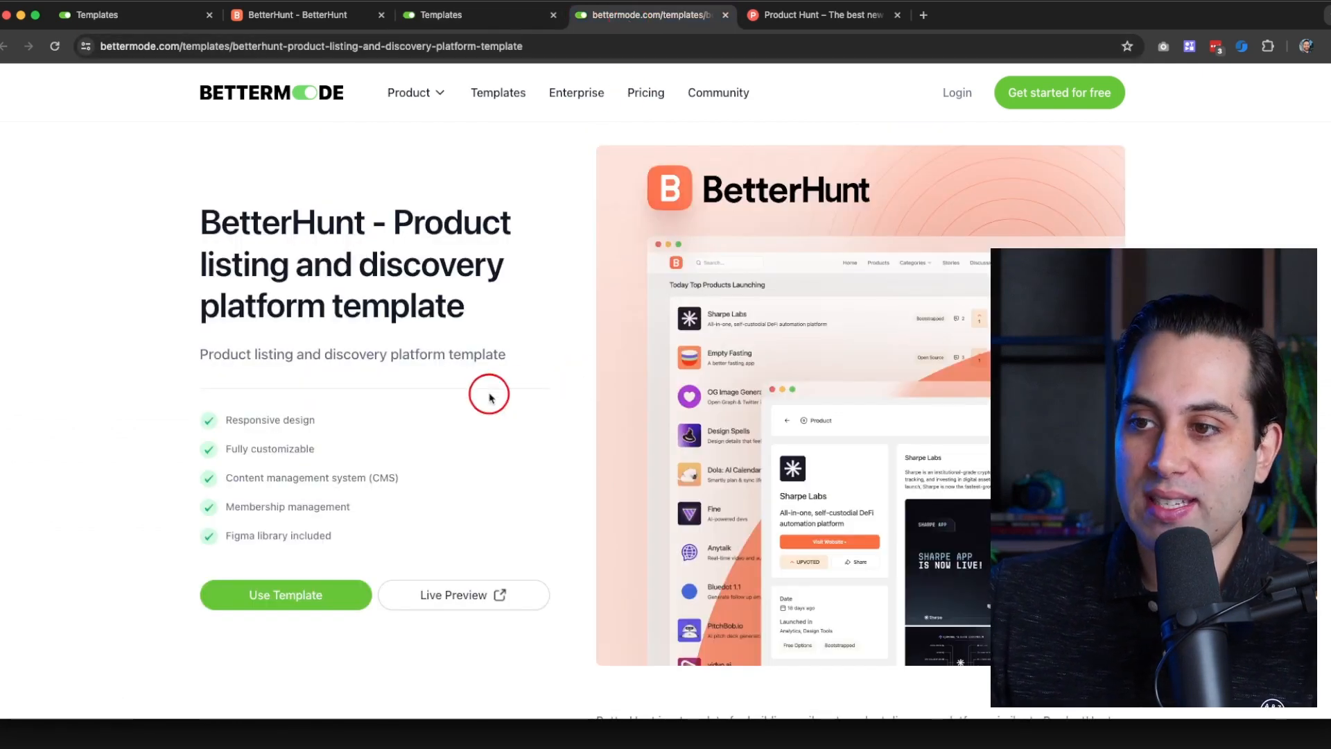
scroll(488, 395, down, 1)
scroll(326, 433, down, 2)
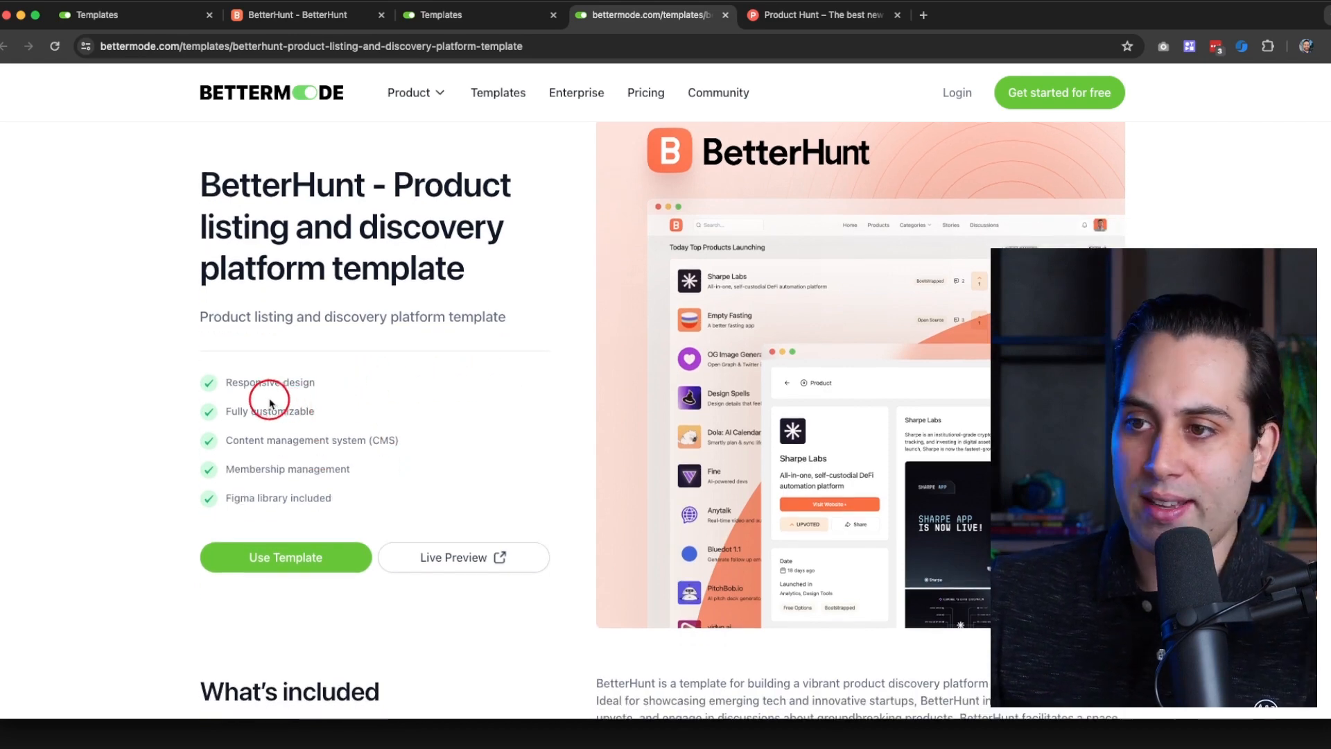
scroll(305, 451, down, 1)
scroll(298, 443, down, 3)
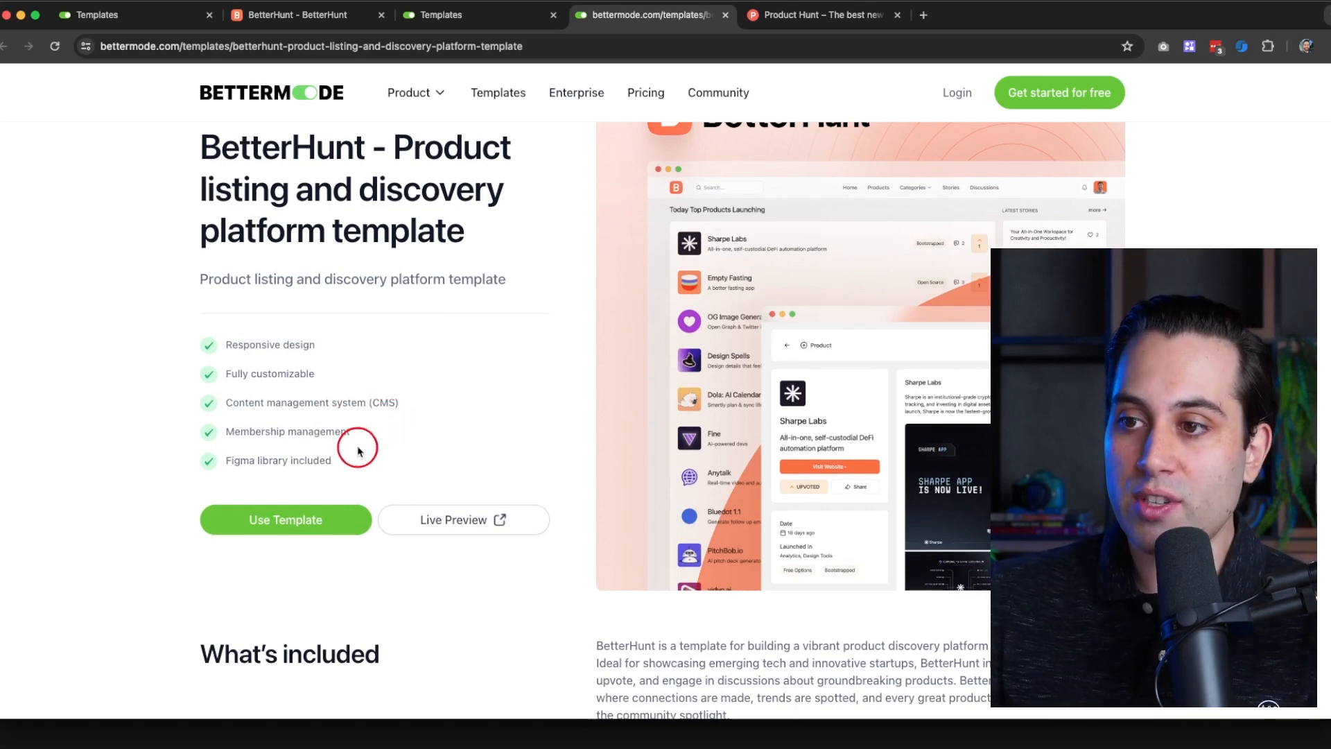
scroll(361, 450, down, 10)
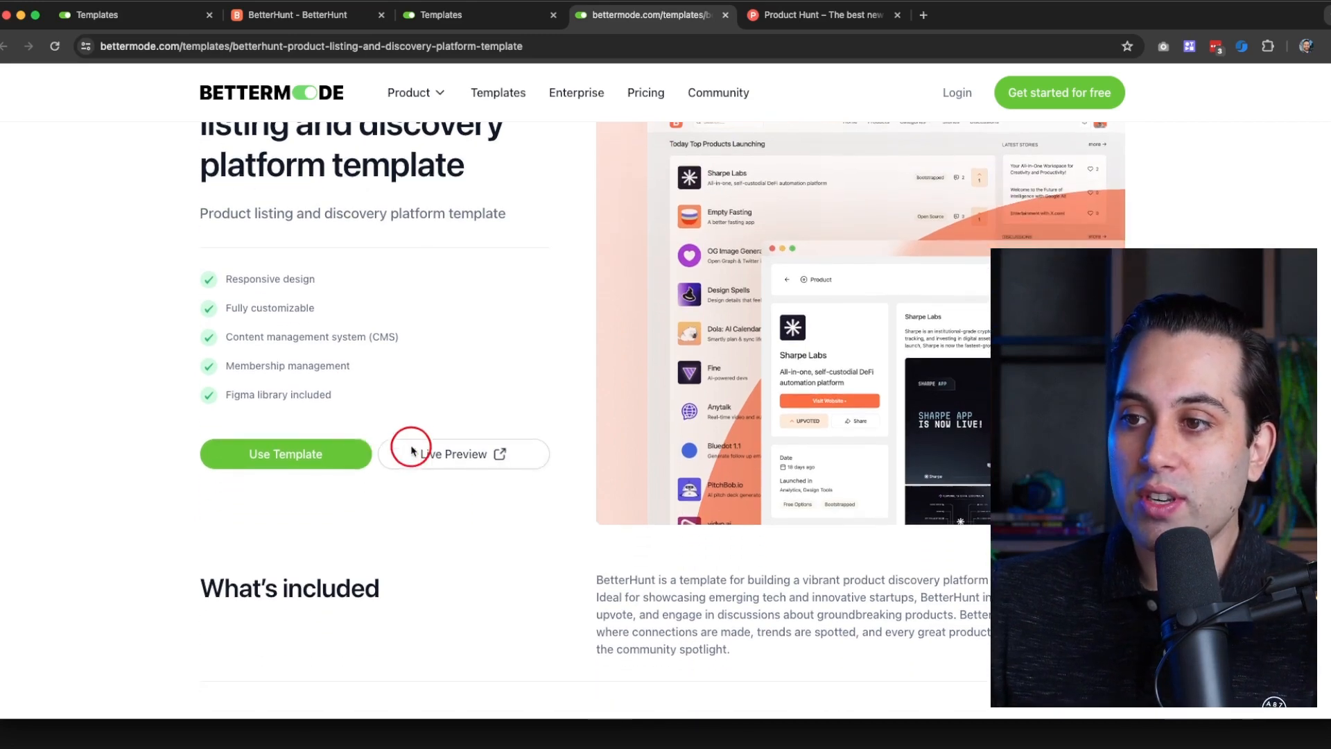
scroll(376, 451, down, 10)
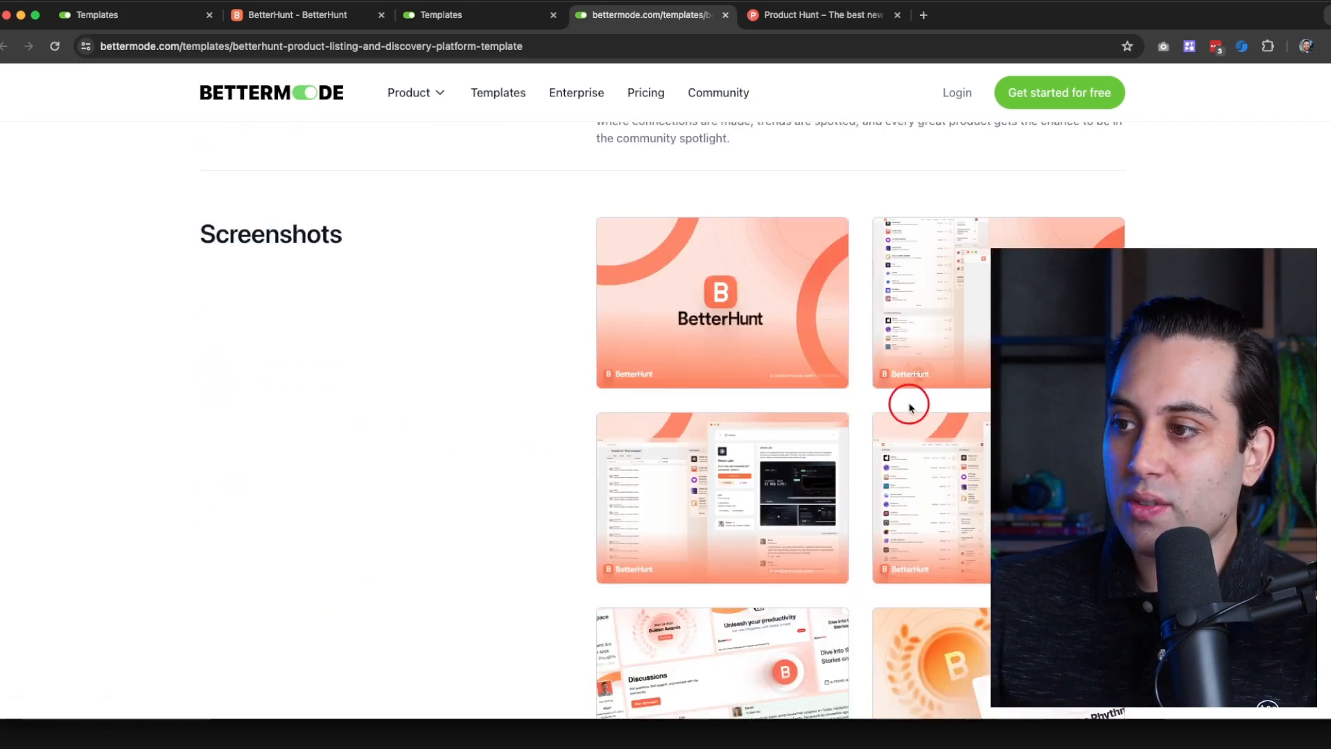
scroll(697, 451, down, 3)
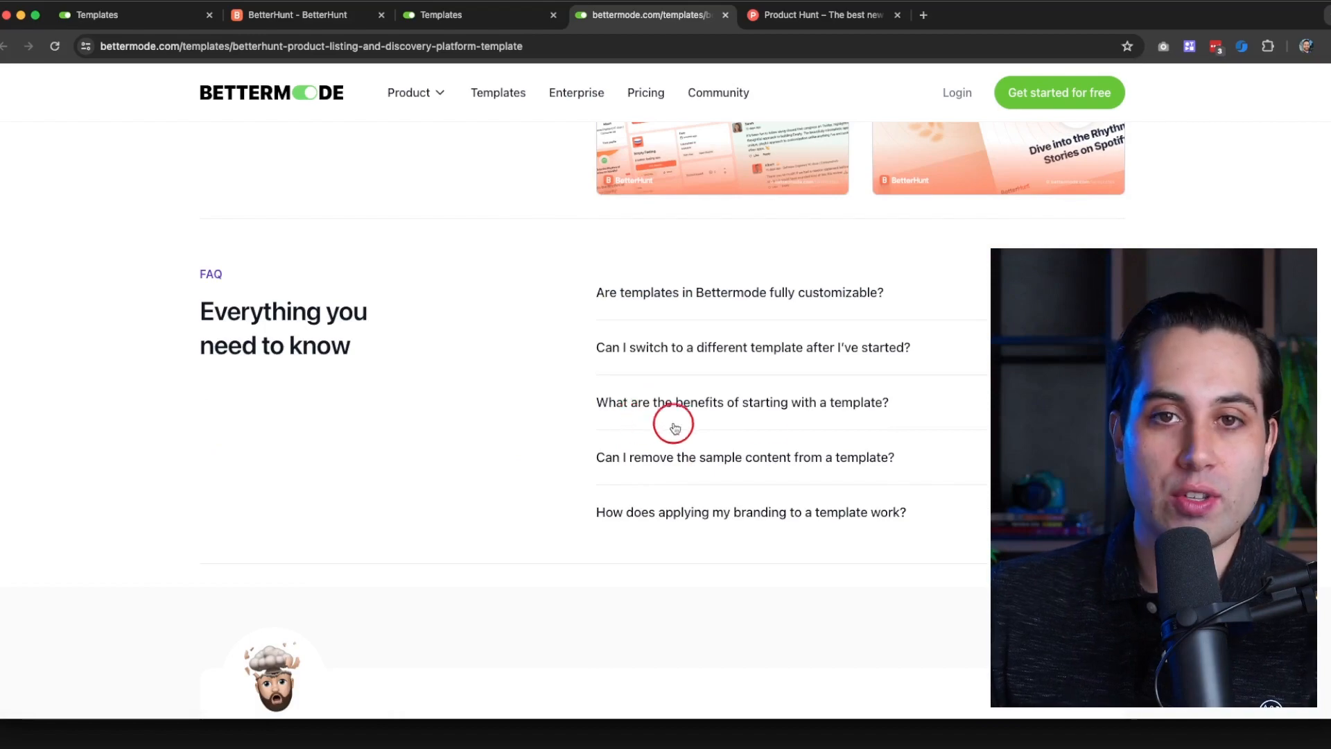
scroll(732, 422, up, 15)
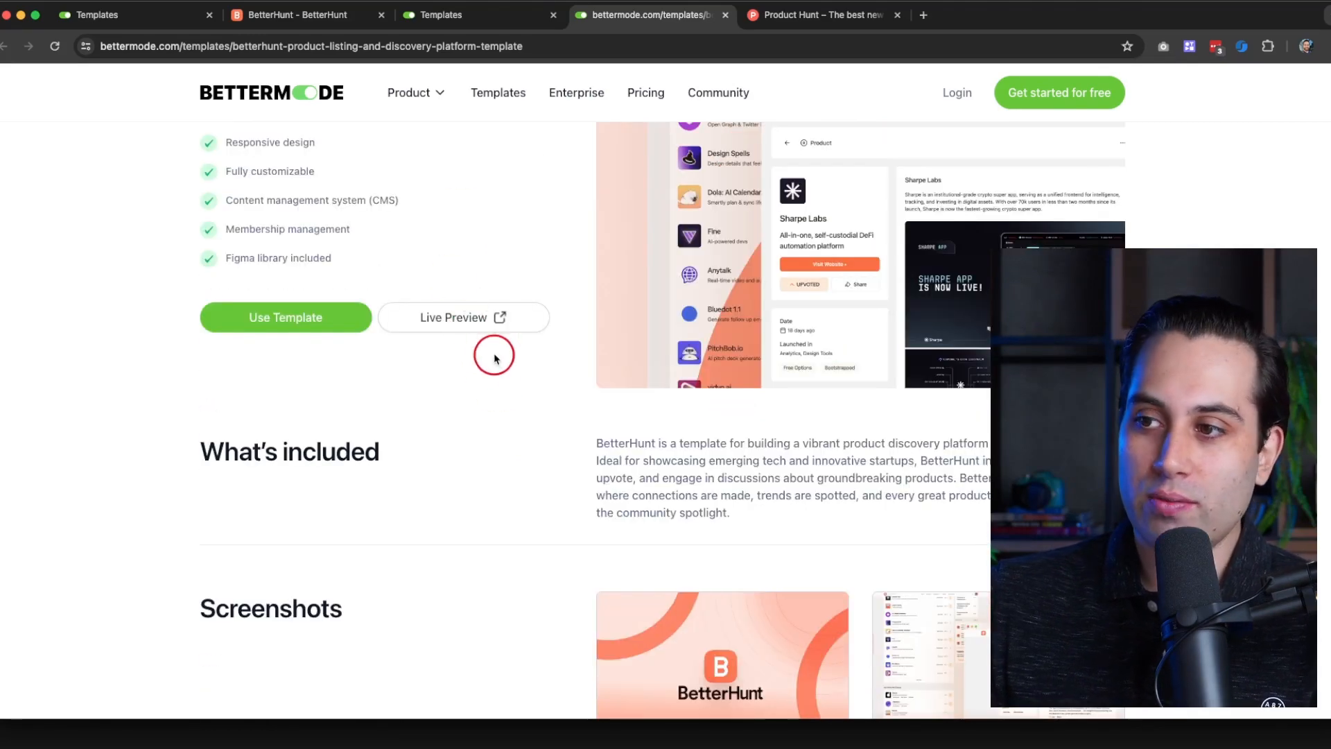
Step: Compare the BetterHunt live demo with the Product Hunt homepage, ending back on the demo
click(332, 21)
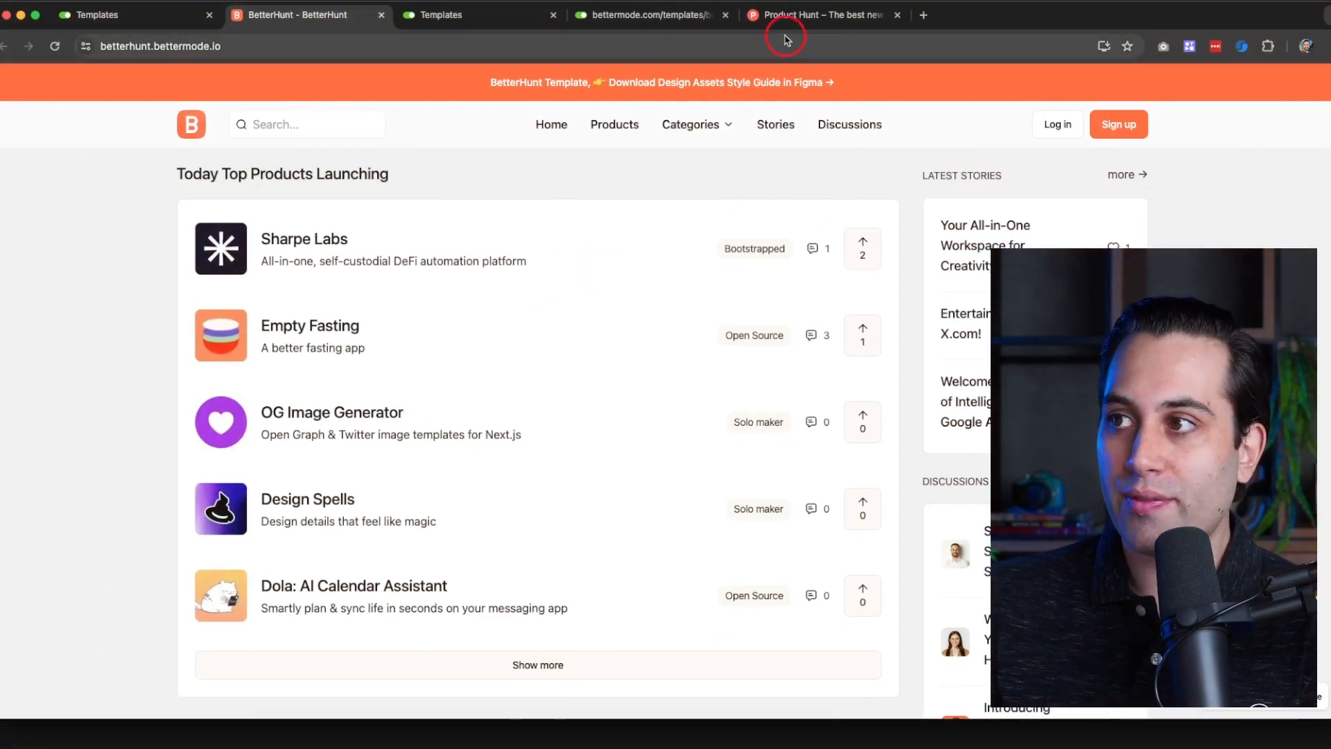
click(787, 21)
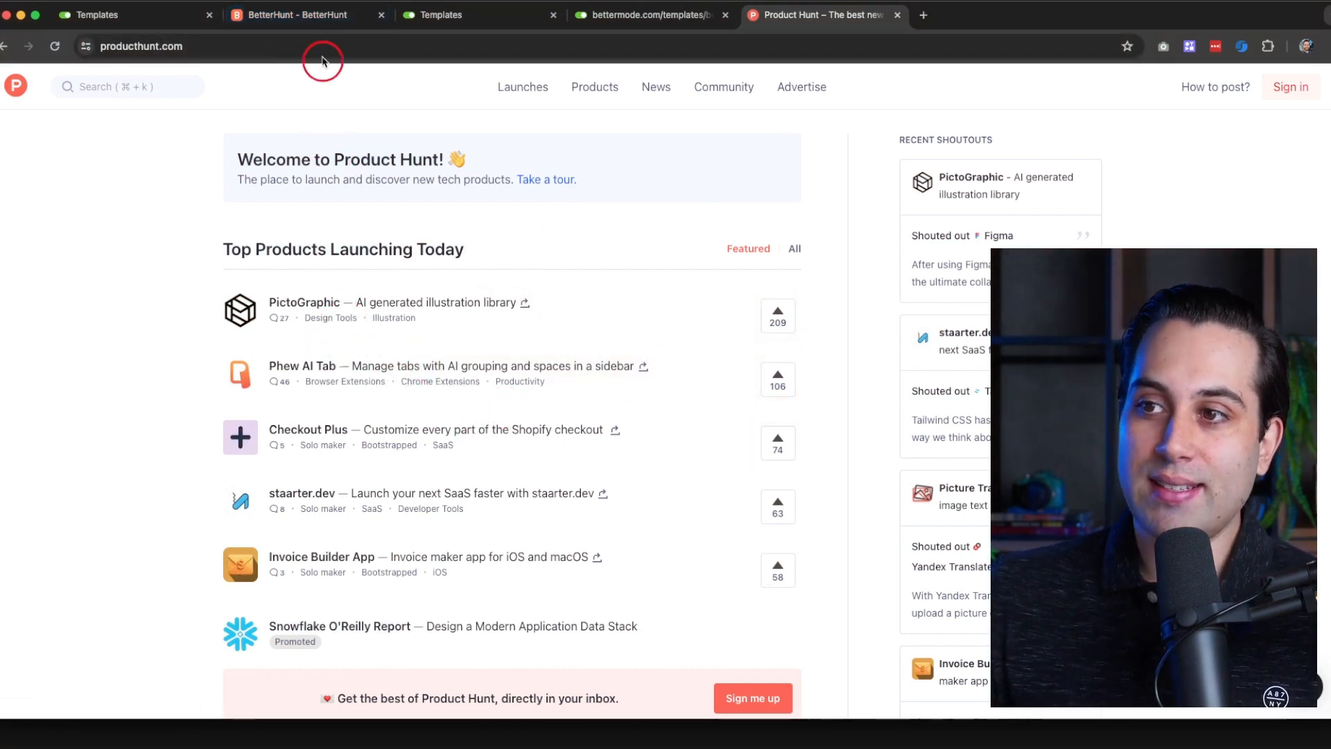
click(323, 18)
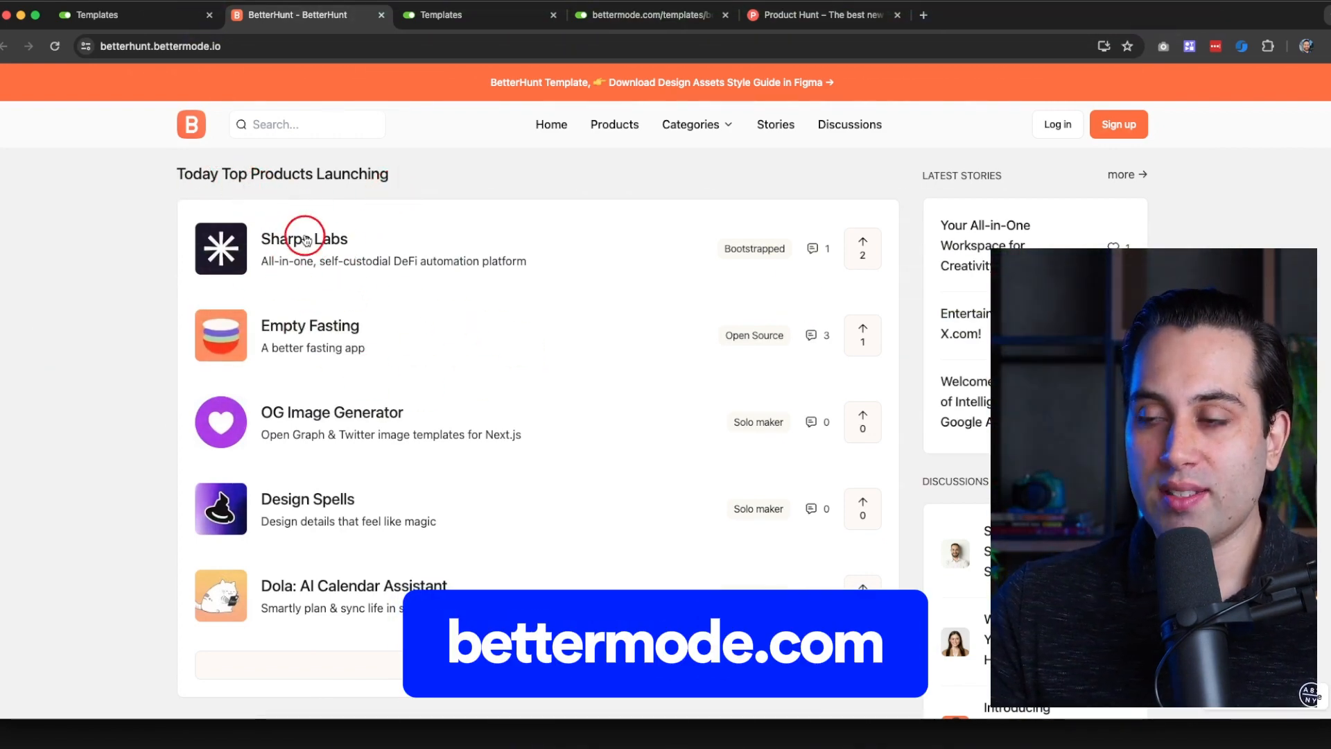
Step: Examine today's and last week's top products on the BetterHunt home page, enlarging the page display
scroll(434, 514, down, 2)
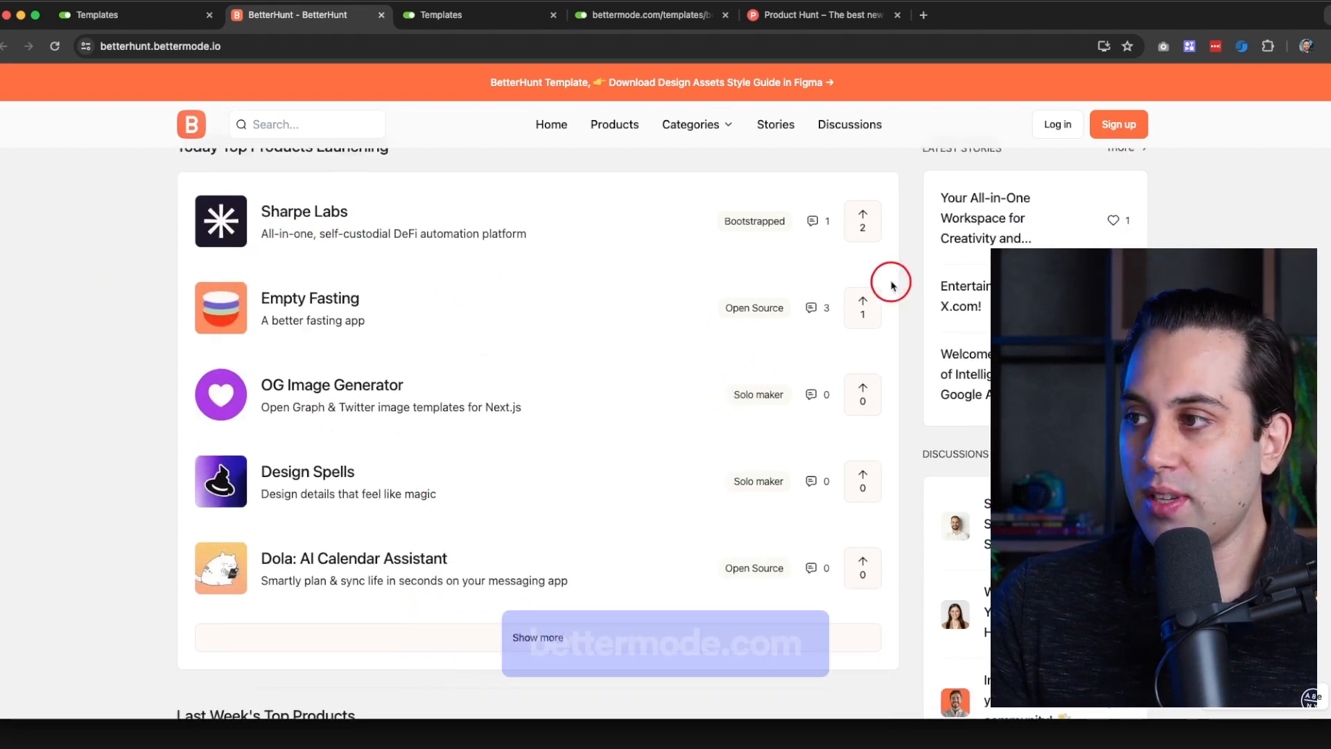
scroll(572, 321, up, 2)
scroll(572, 321, down, 10)
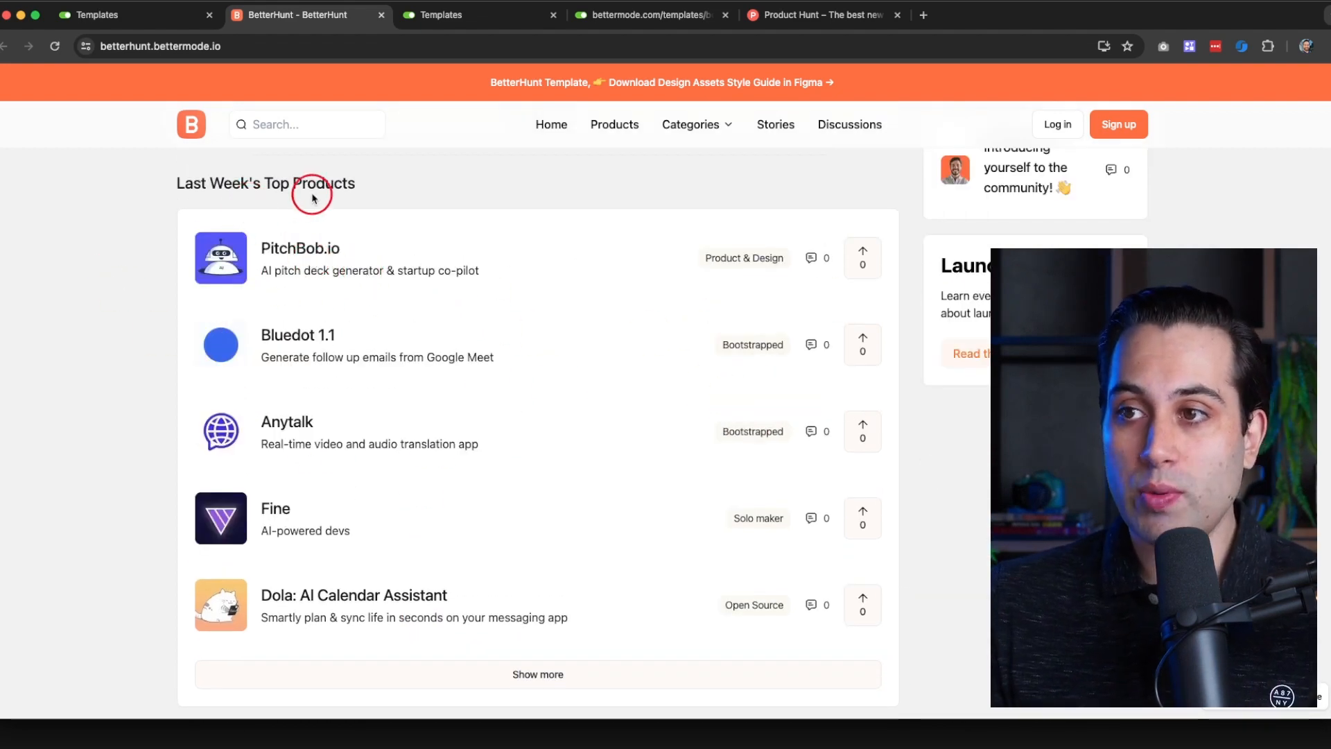
key(super+equal)
key(super+equal)
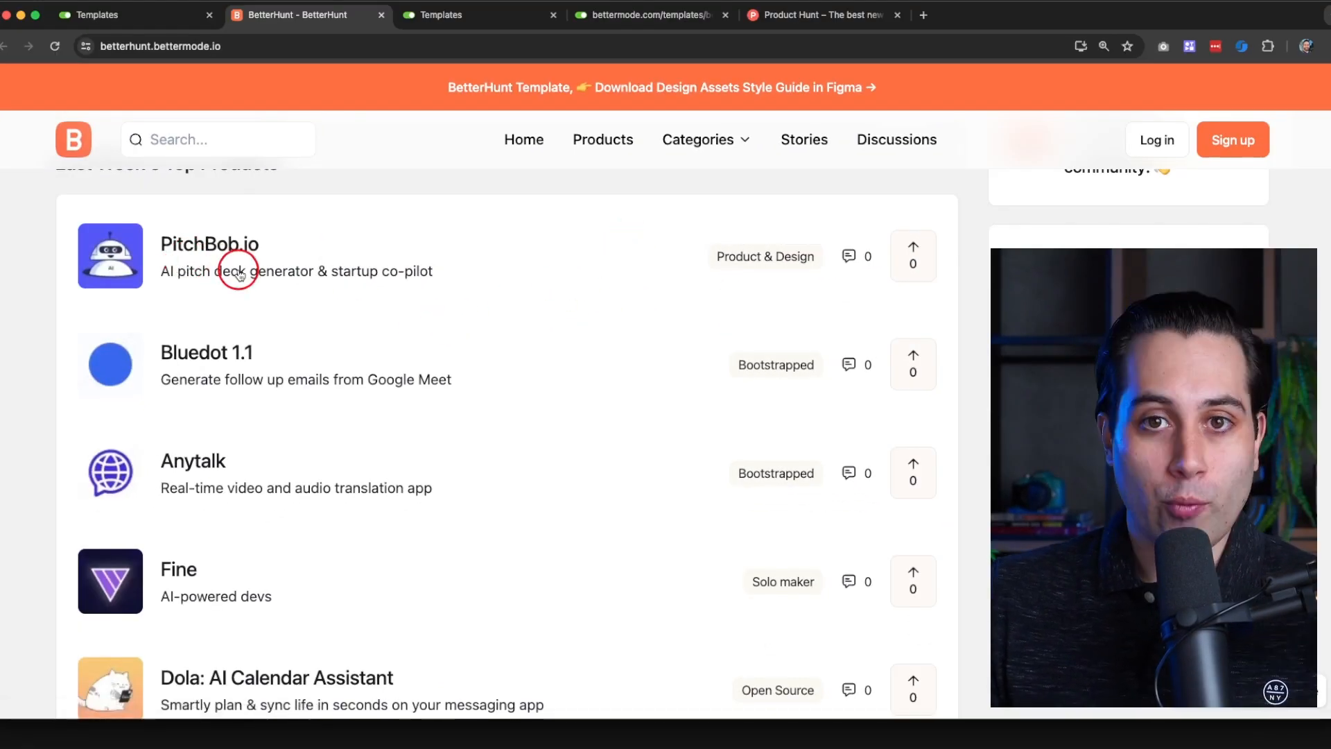
Step: Browse the home page's Stories section, advance its carousel, and return to today's top products
scroll(352, 317, down, 1)
scroll(332, 319, down, 10)
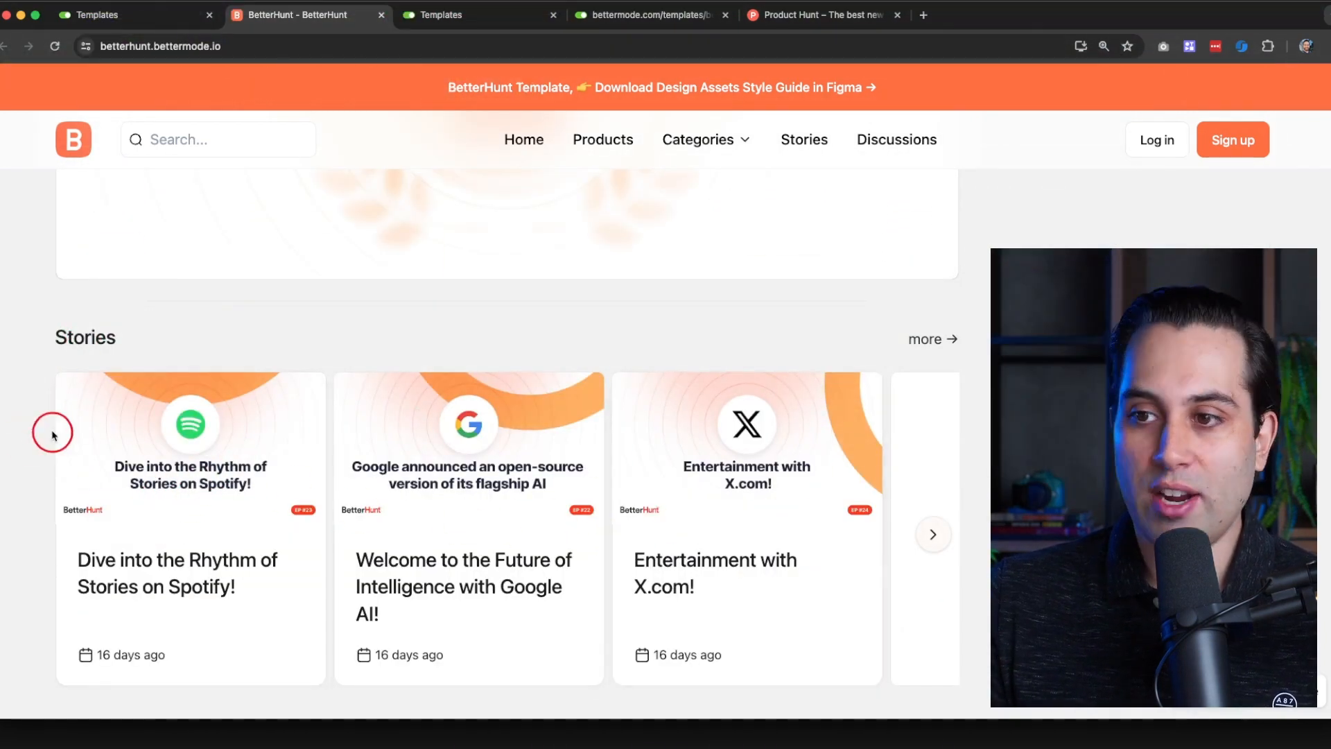
click(936, 536)
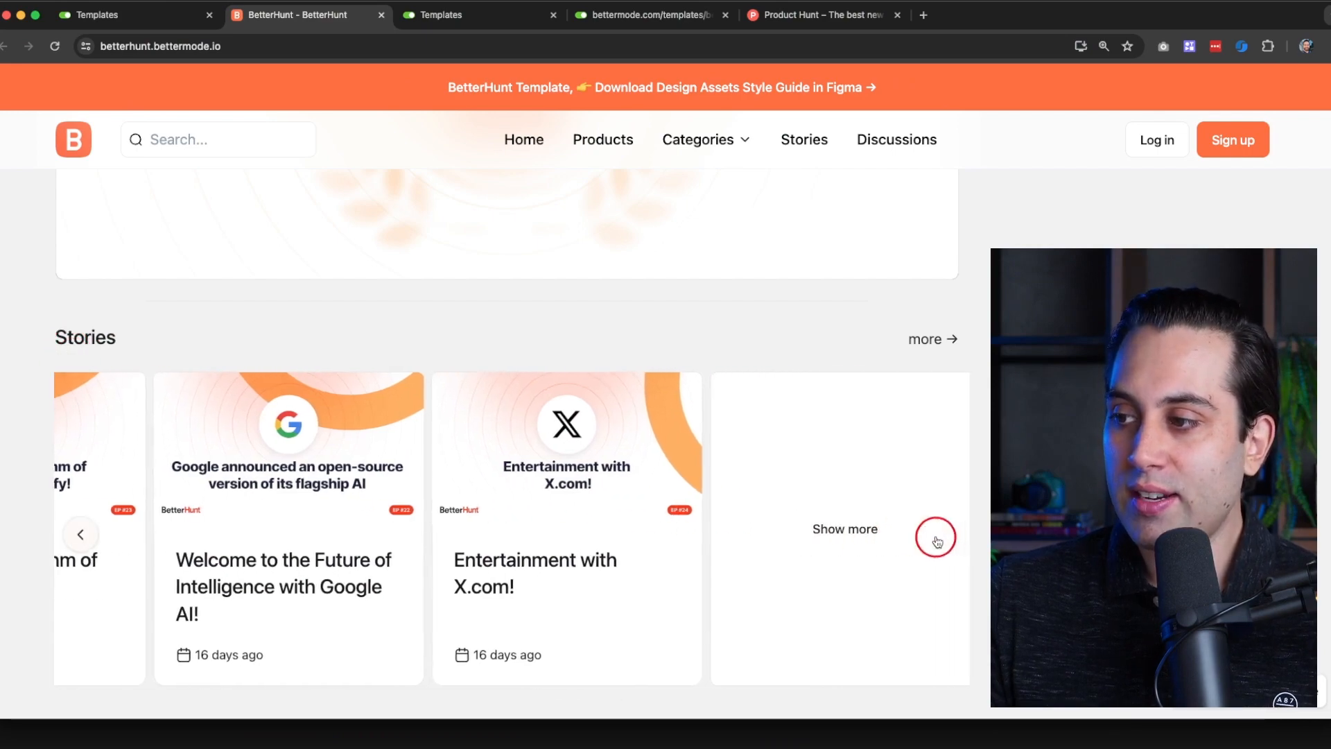
scroll(520, 480, up, 10)
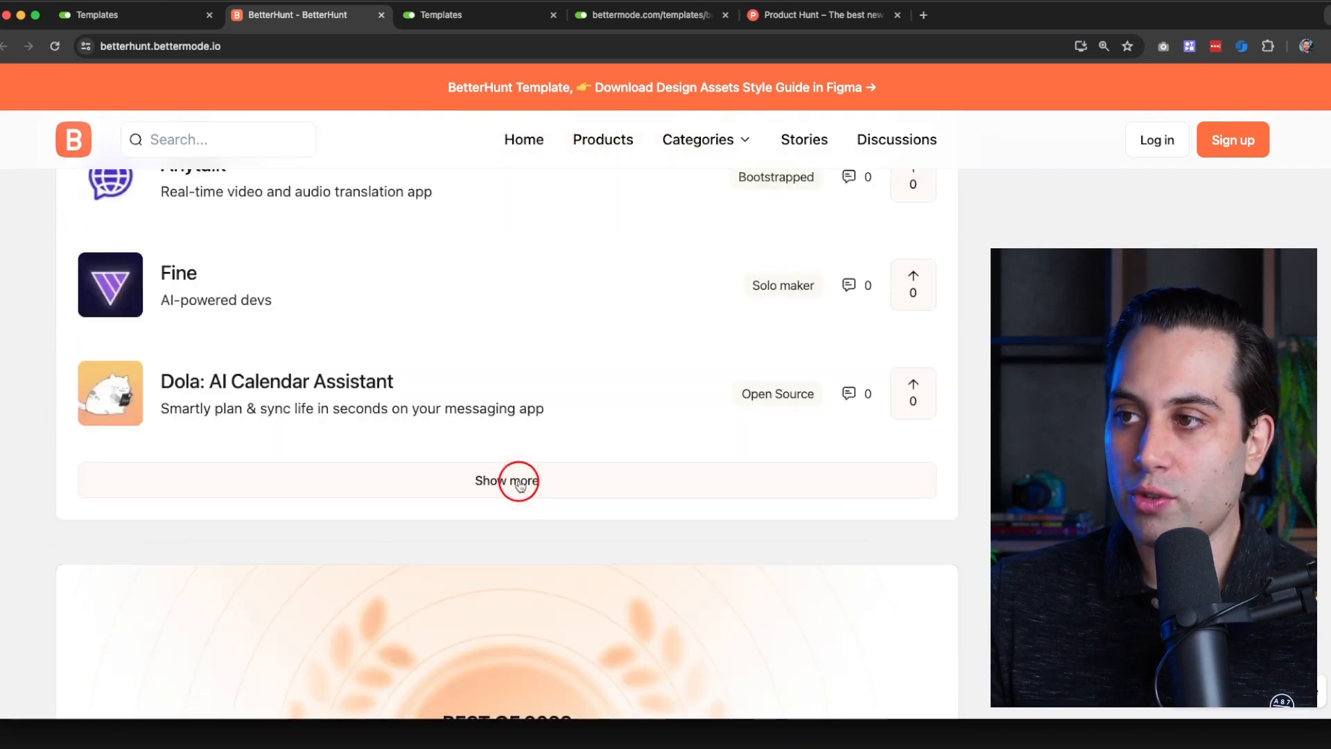
scroll(520, 484, up, 2)
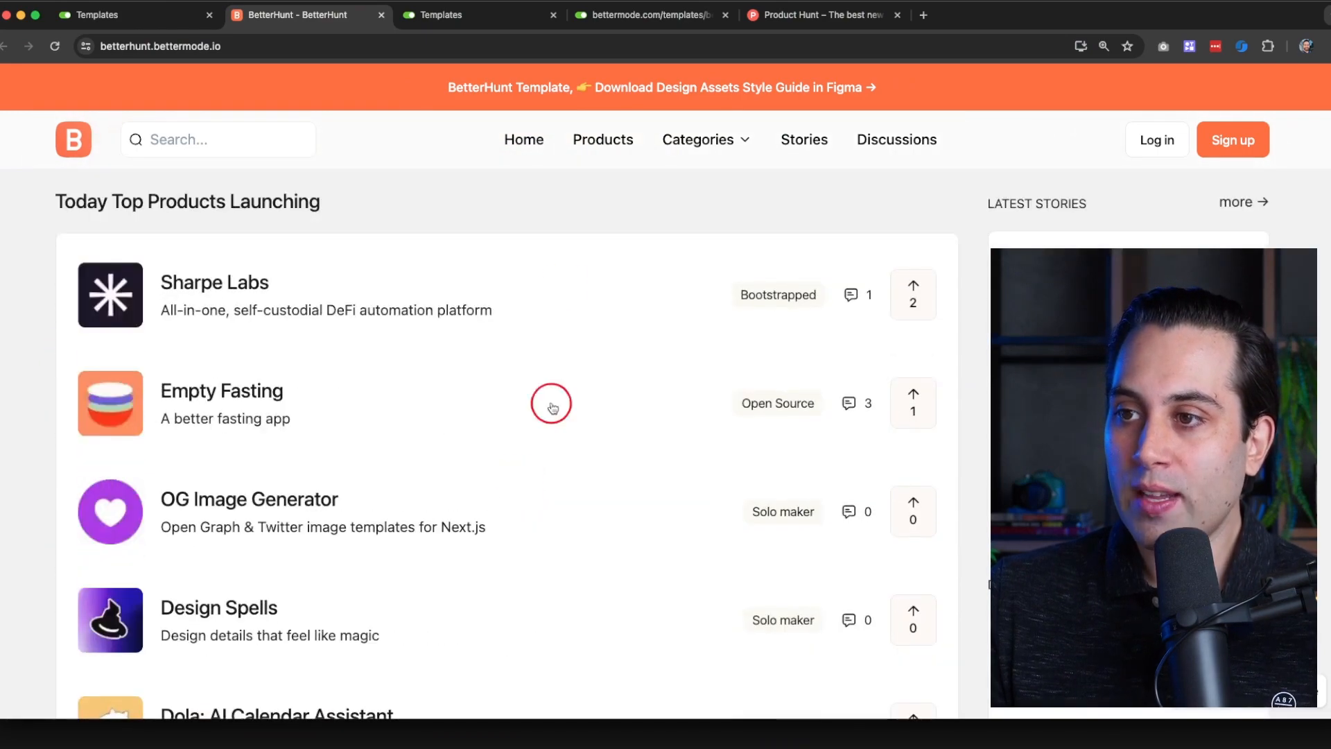
Step: Open the Products page and review the full product list, top products, latest stories and discussions
click(596, 147)
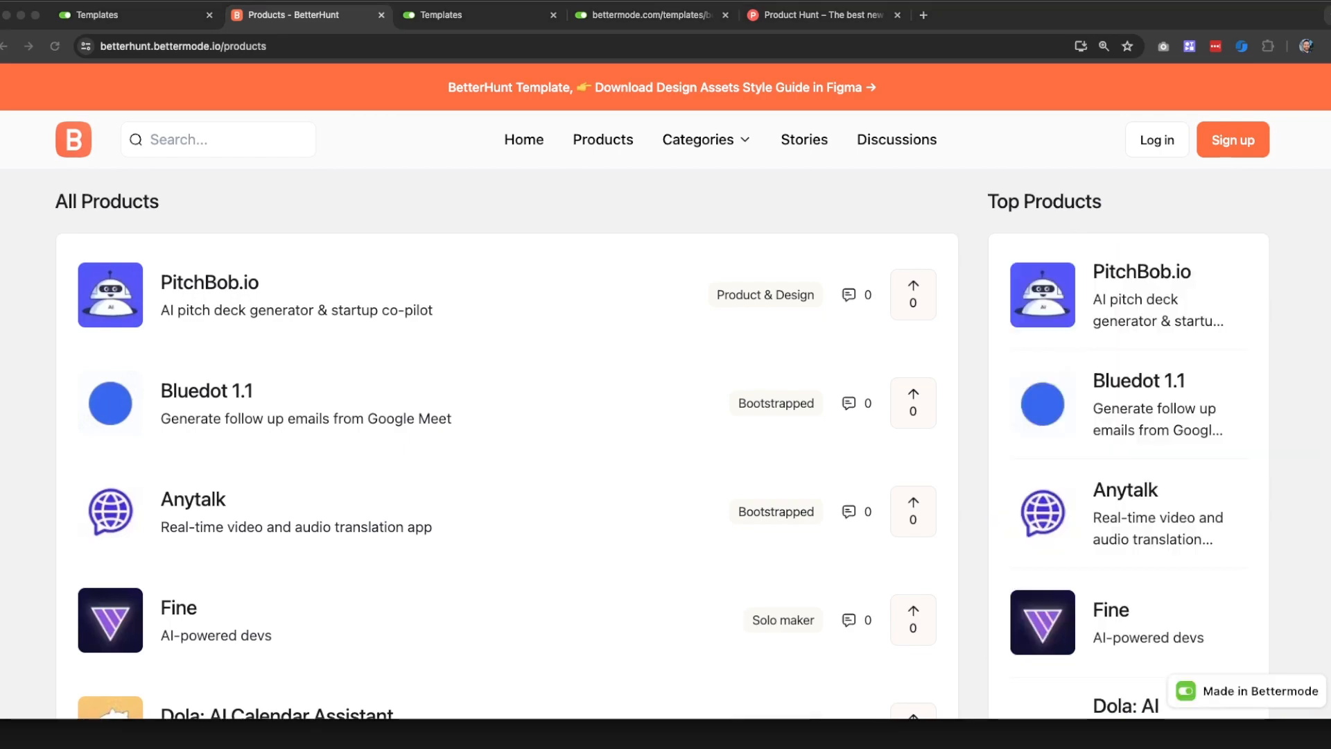
click(1132, 239)
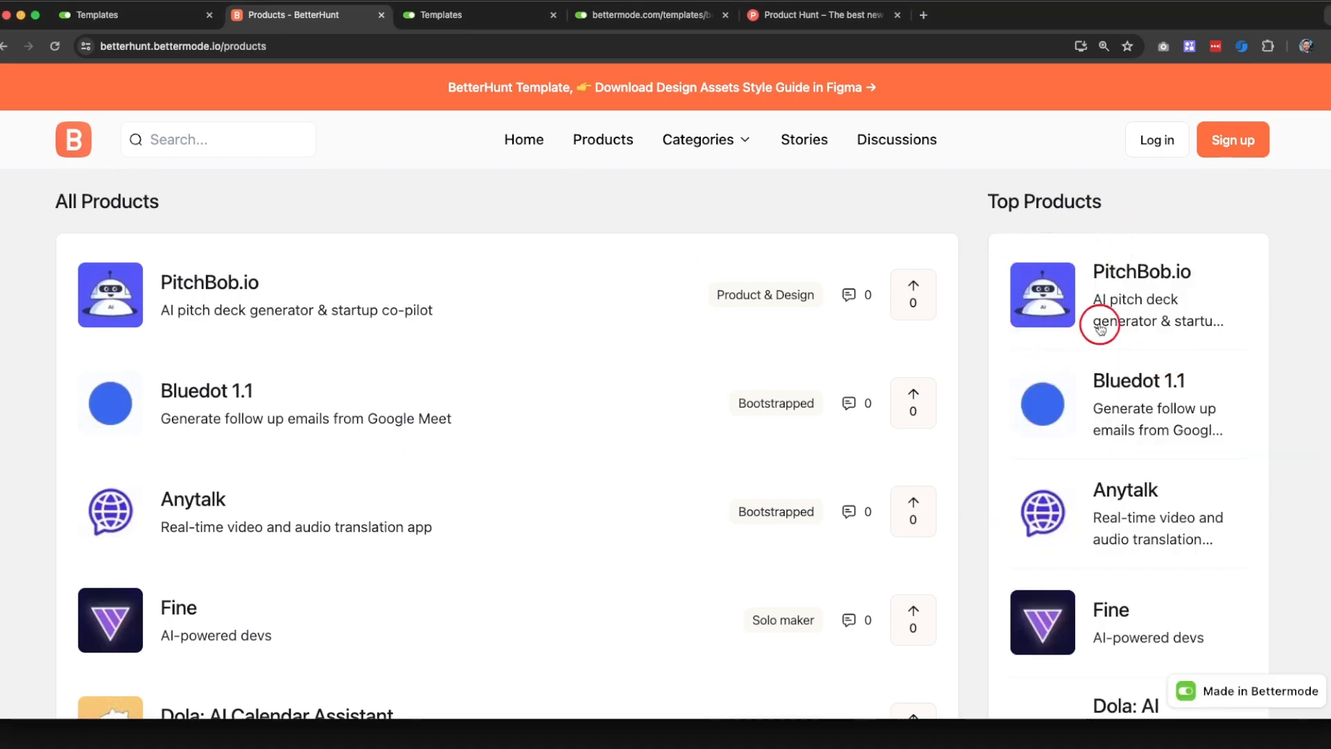
scroll(1100, 329, down, 10)
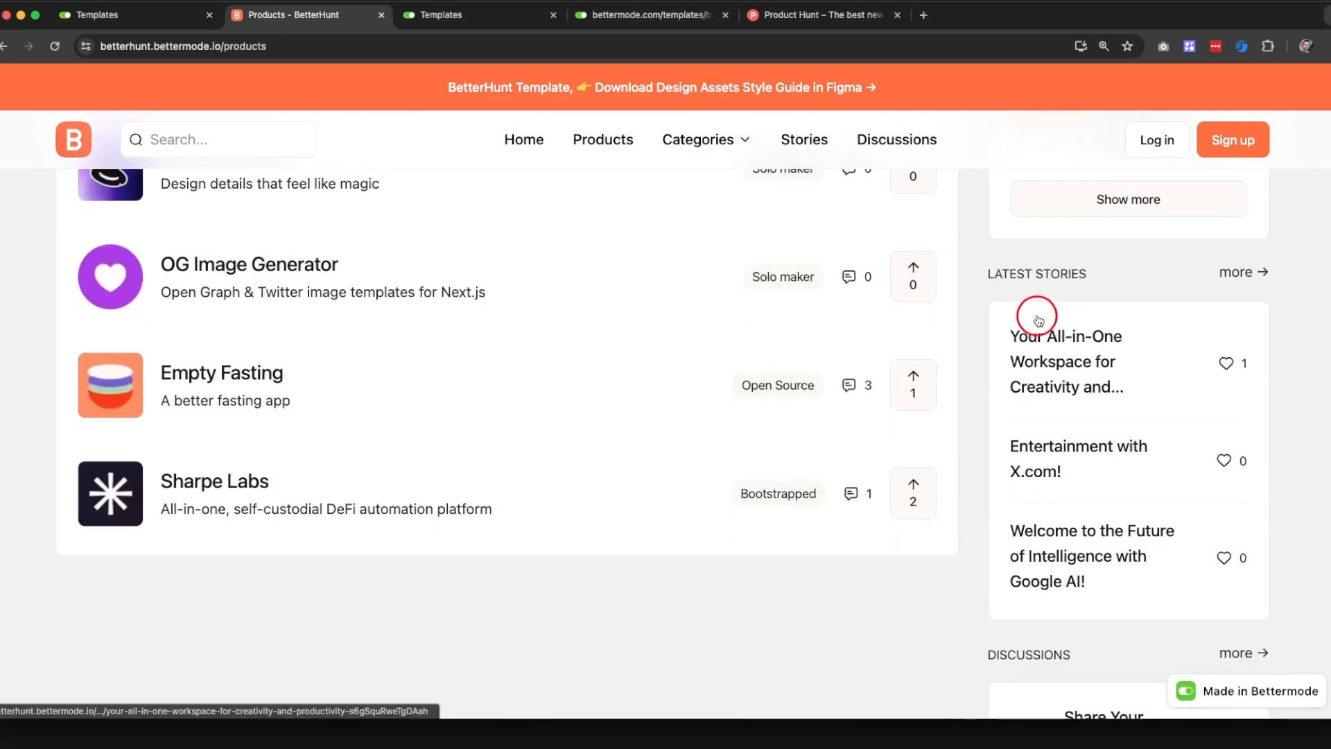
scroll(1114, 360, down, 7)
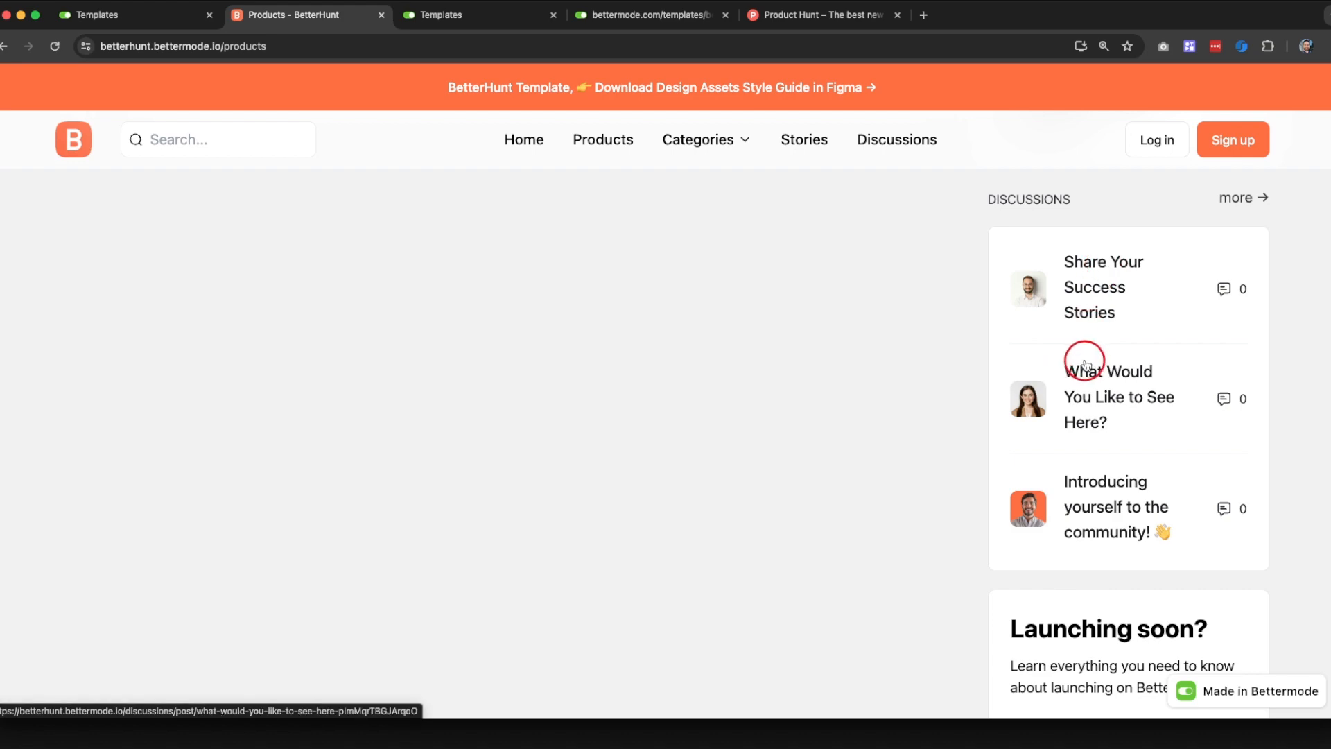
scroll(1075, 363, down, 2)
scroll(1079, 367, up, 9)
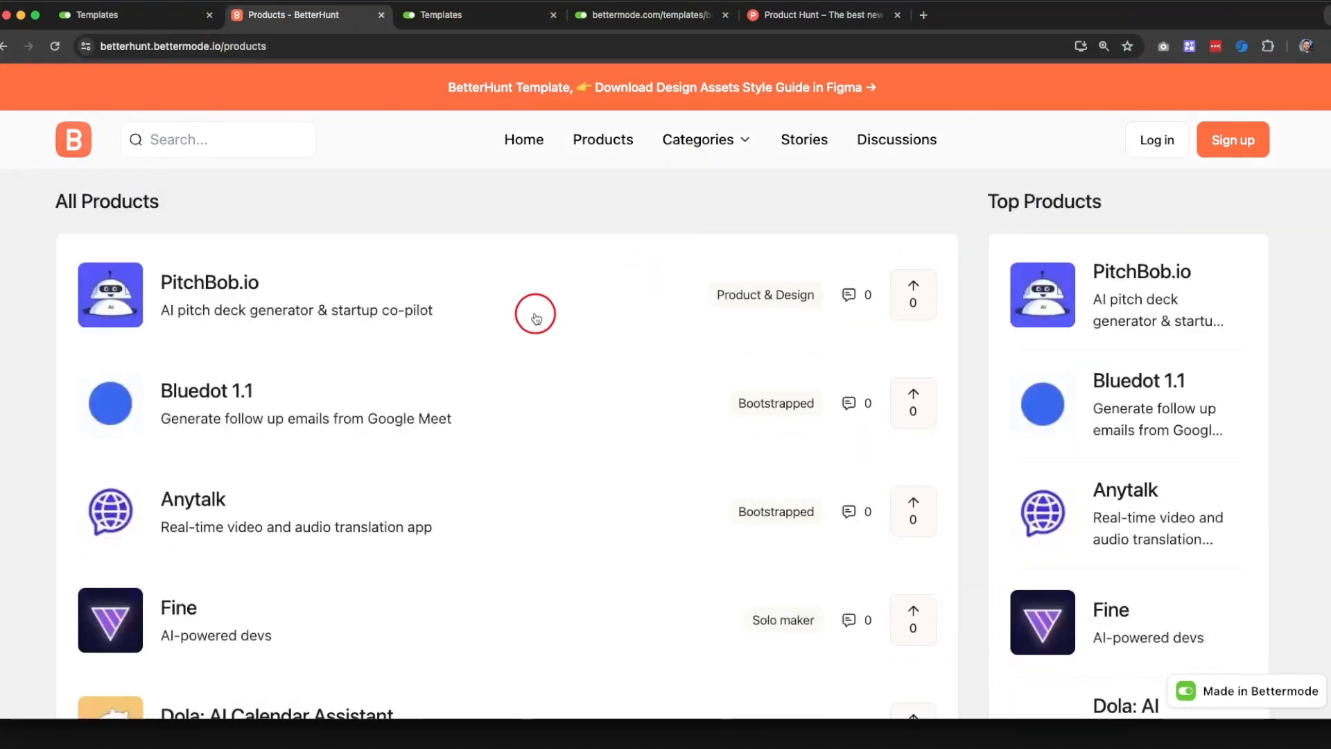
Step: Show the posts for the Bootstrapped category, and close the expanded search bar
click(704, 154)
click(700, 183)
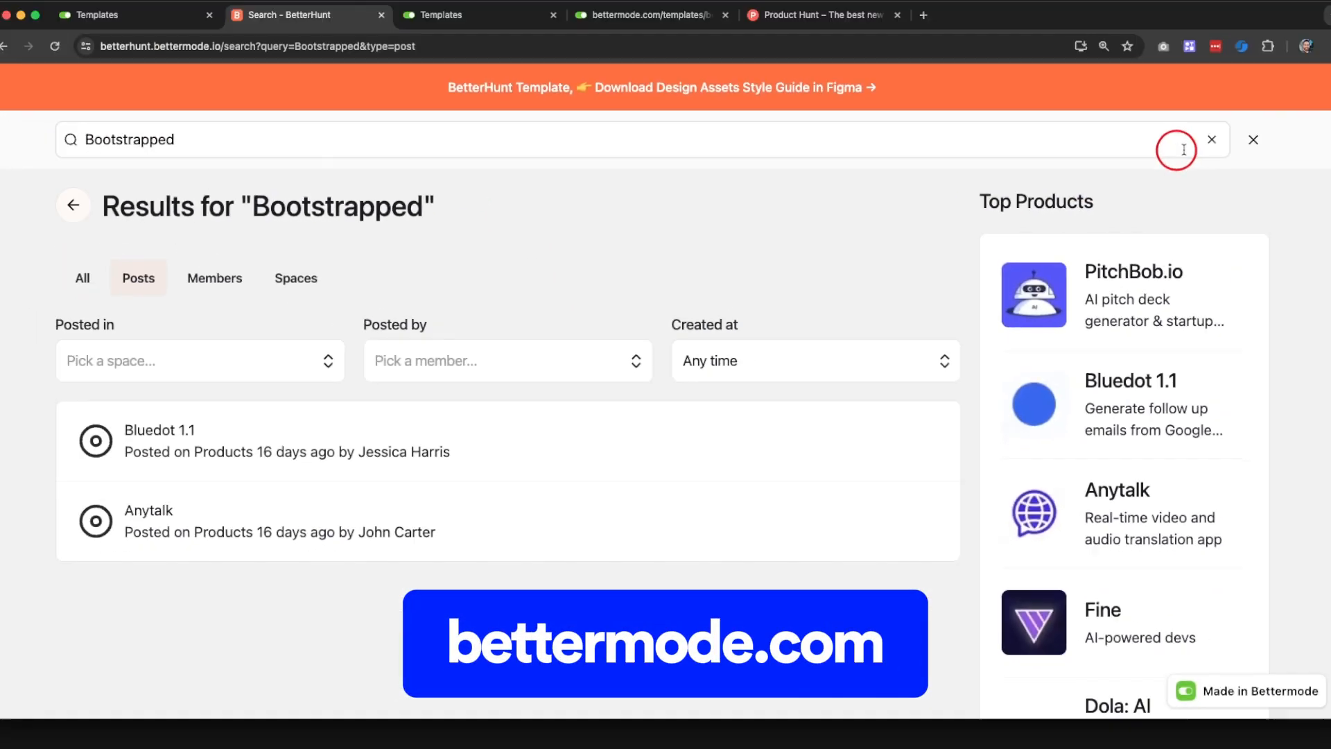
click(1269, 146)
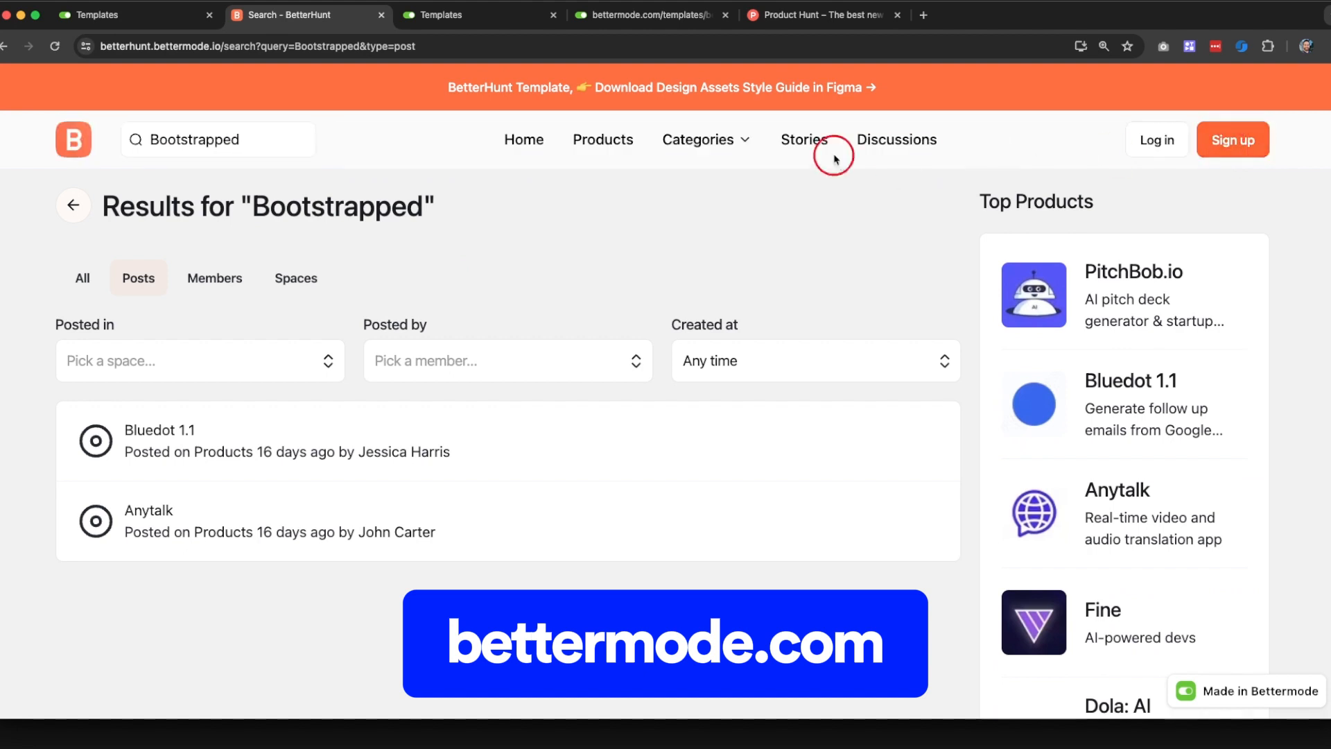
Step: Return to the BetterHunt home page and open the Sharpe Labs product page
click(74, 221)
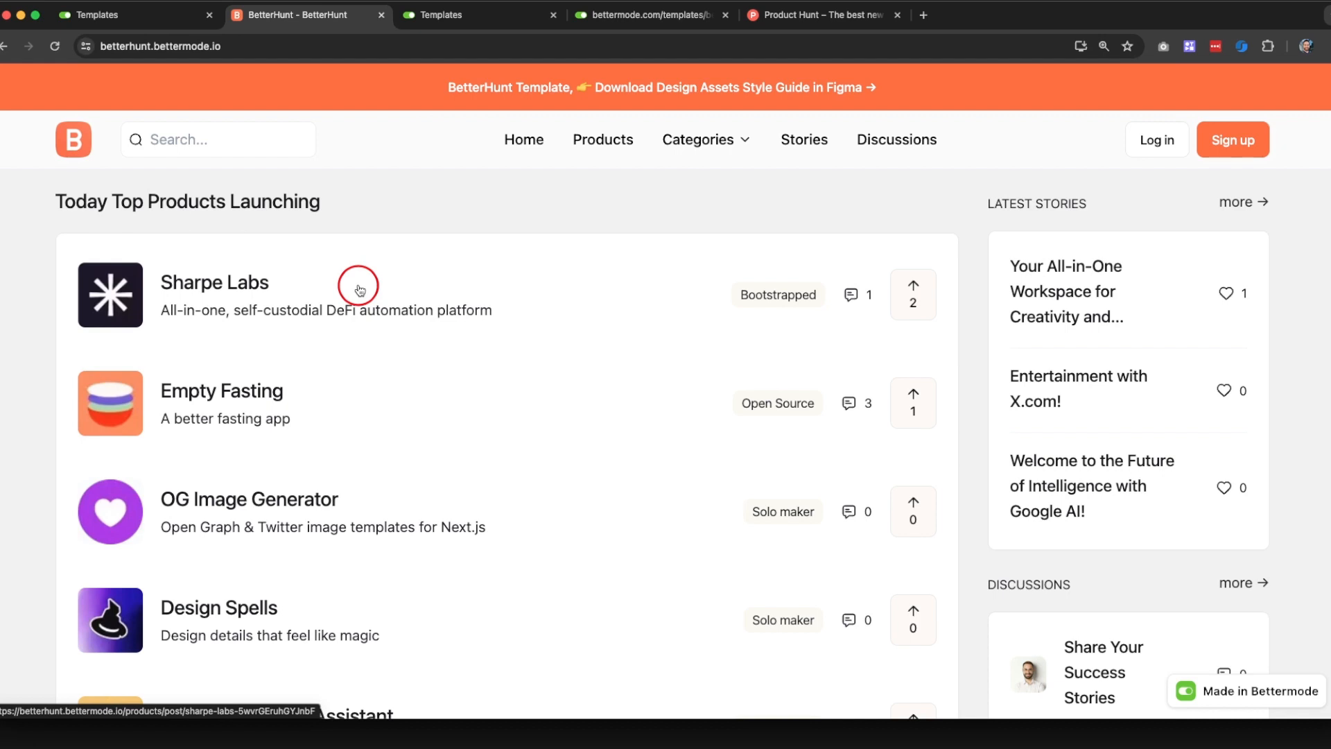
click(217, 297)
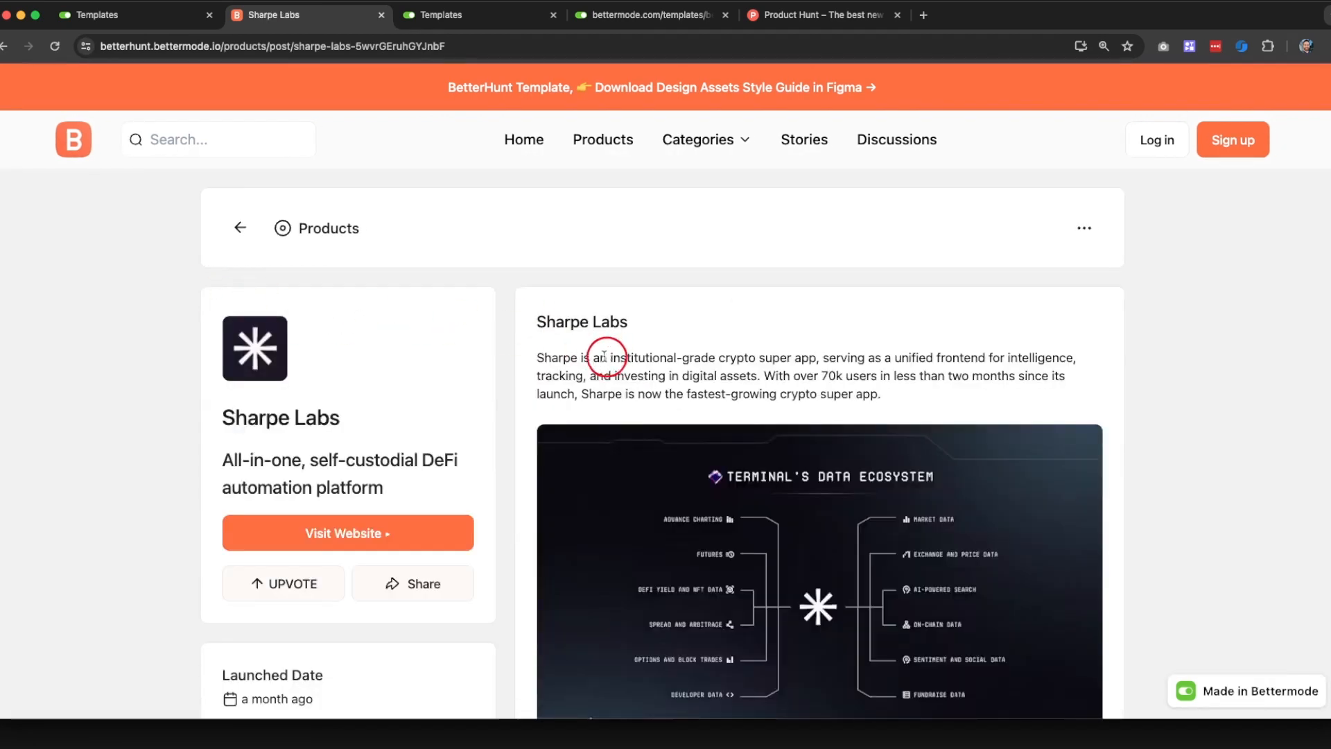
Step: Review the Sharpe Labs product page, view its Terminal's Data Ecosystem image enlarged, and close the image viewer
scroll(505, 328, down, 3)
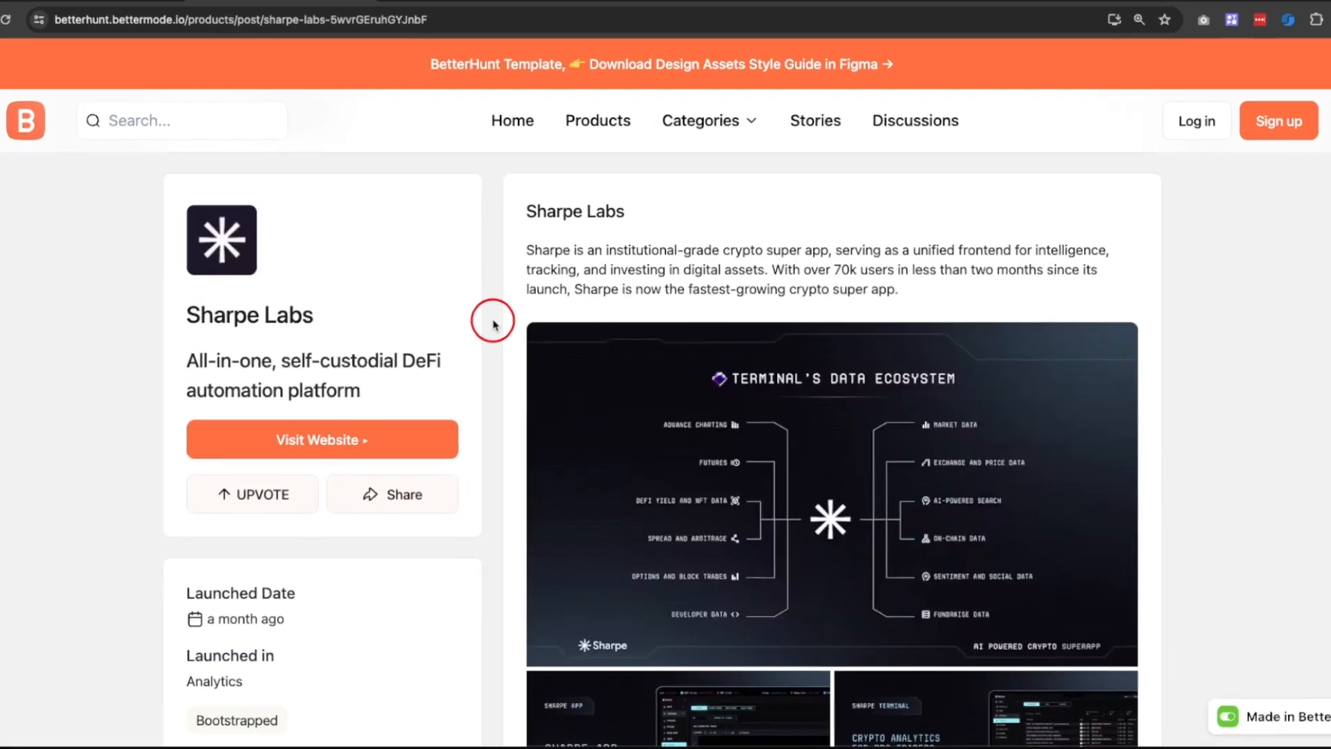
scroll(480, 317, down, 5)
scroll(516, 320, up, 2)
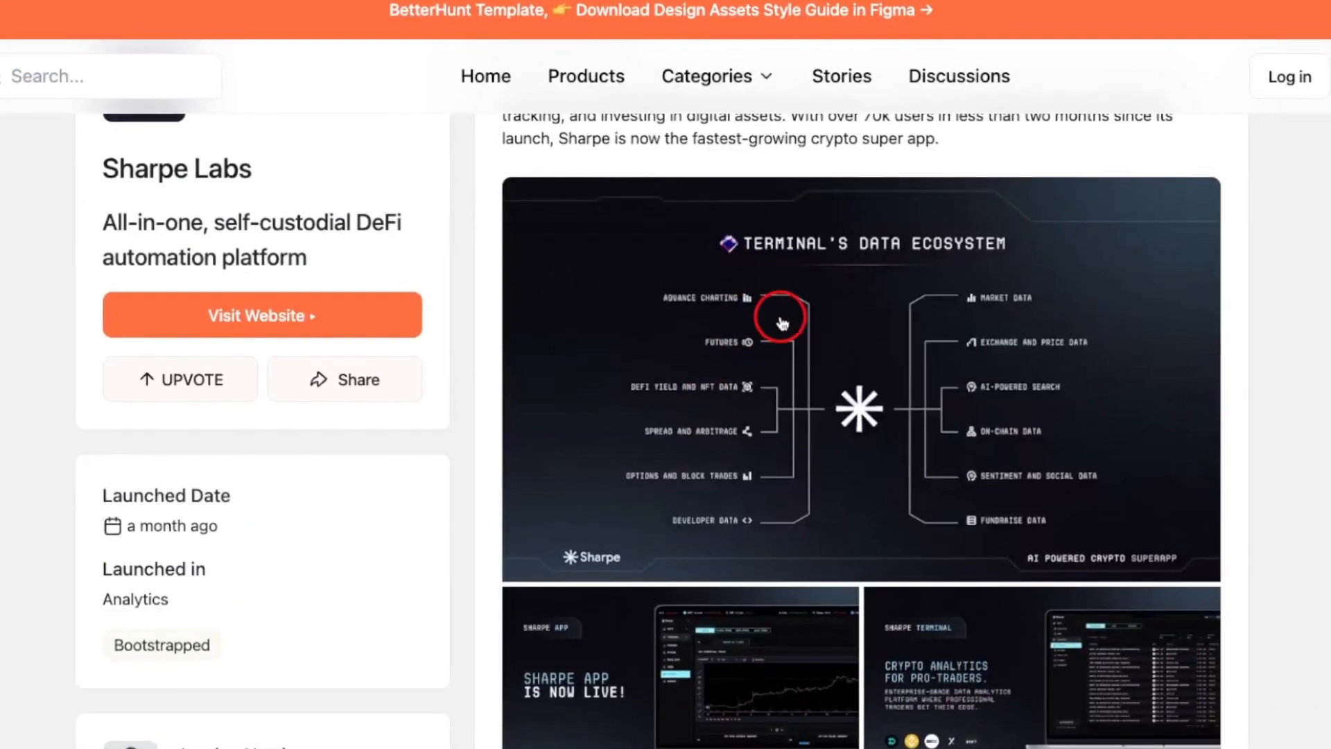
click(777, 332)
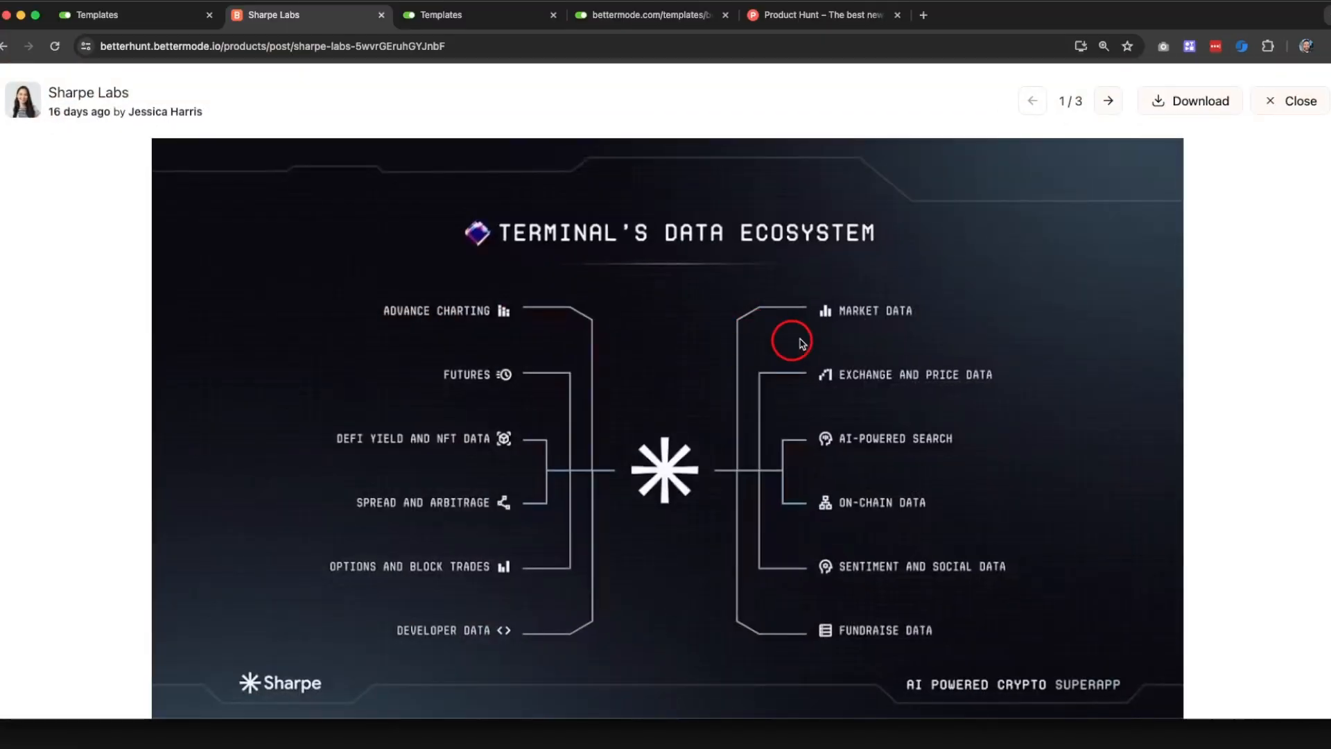
click(1295, 108)
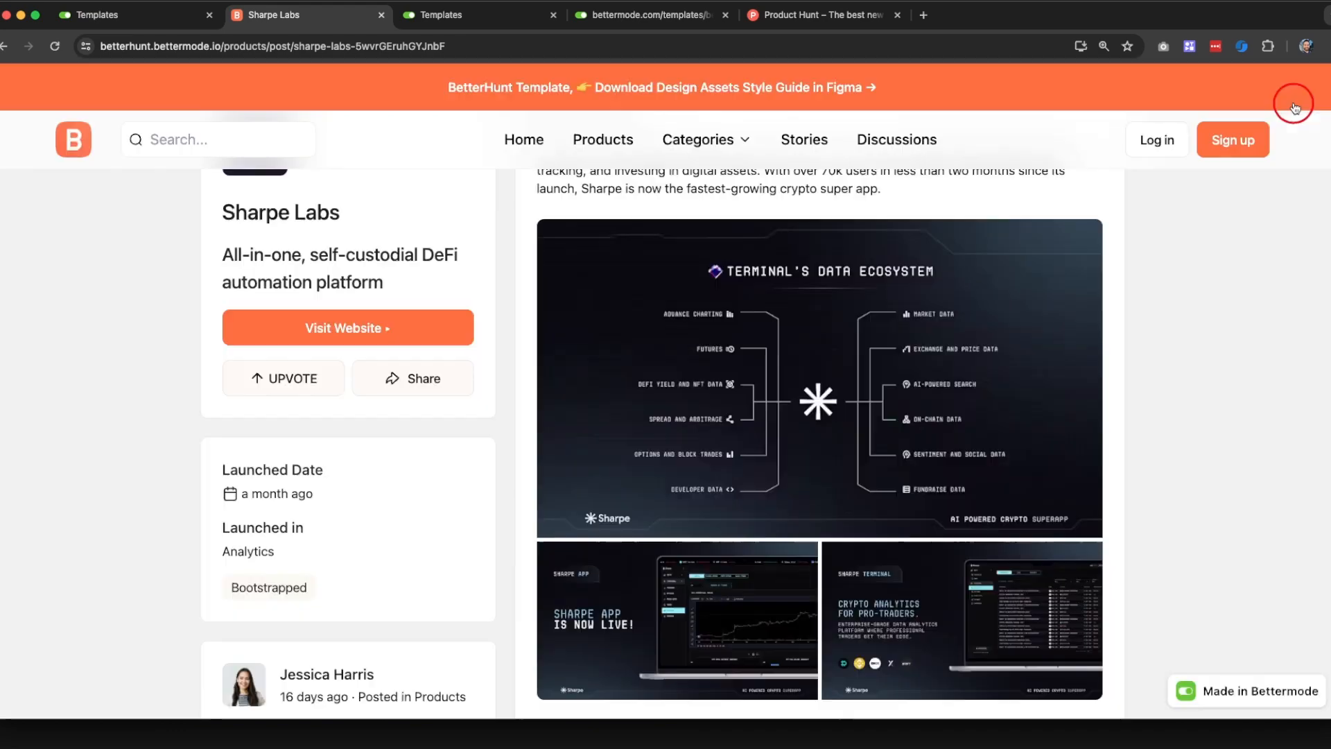
Step: Try to upvote Sharpe Labs without an account, and return from the sign-in page to the home page
scroll(317, 389, up, 3)
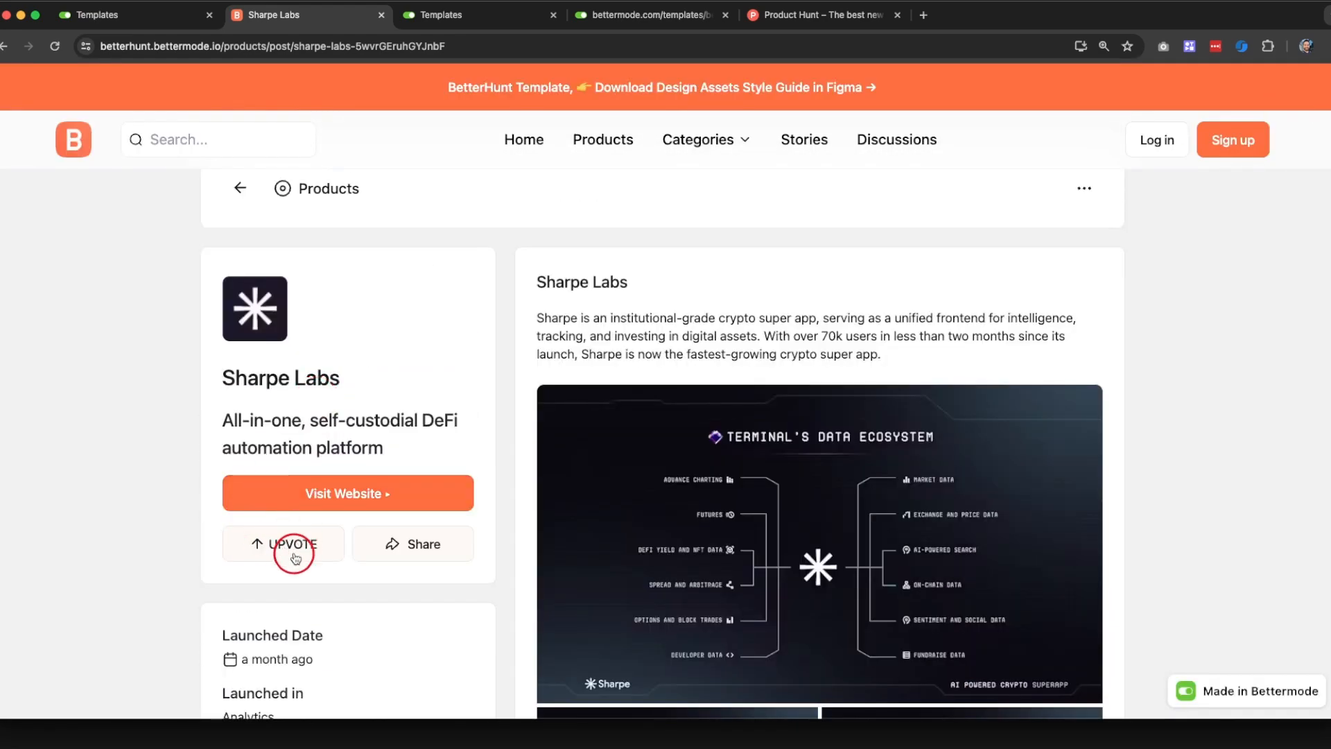
click(295, 554)
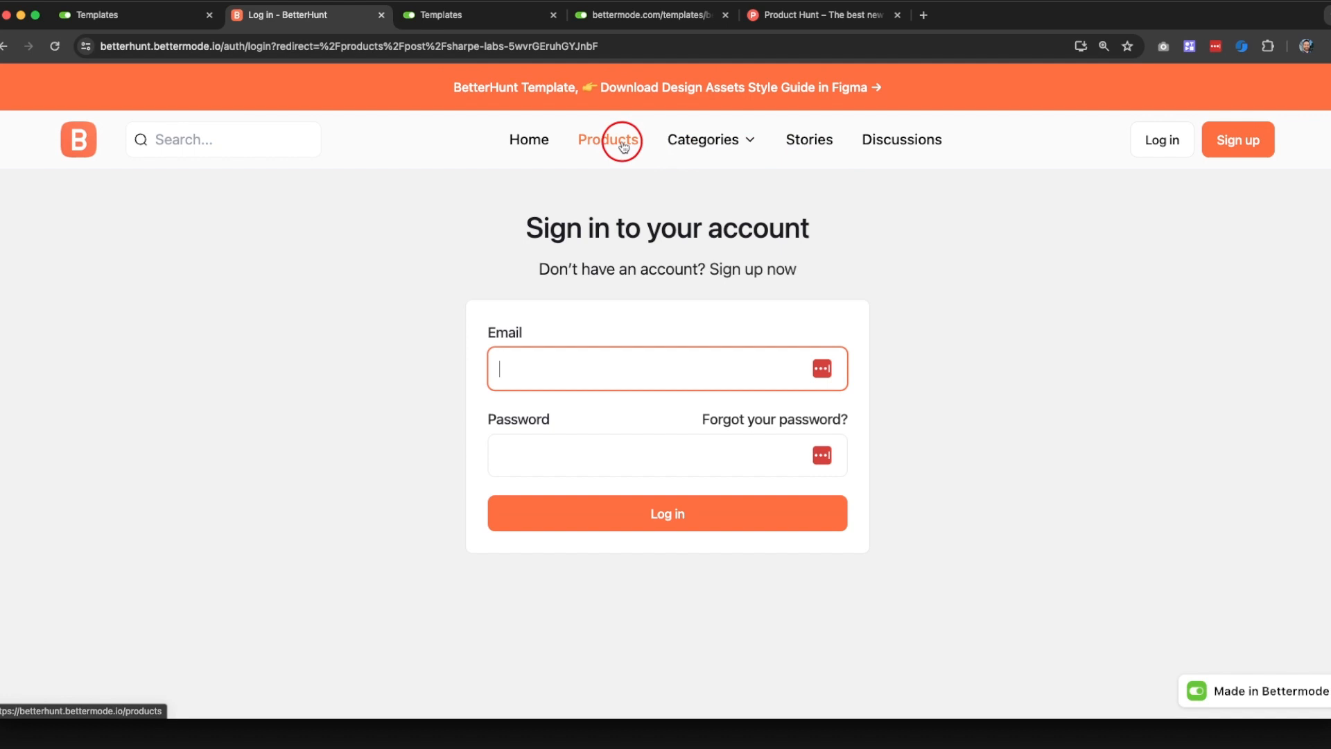
click(529, 140)
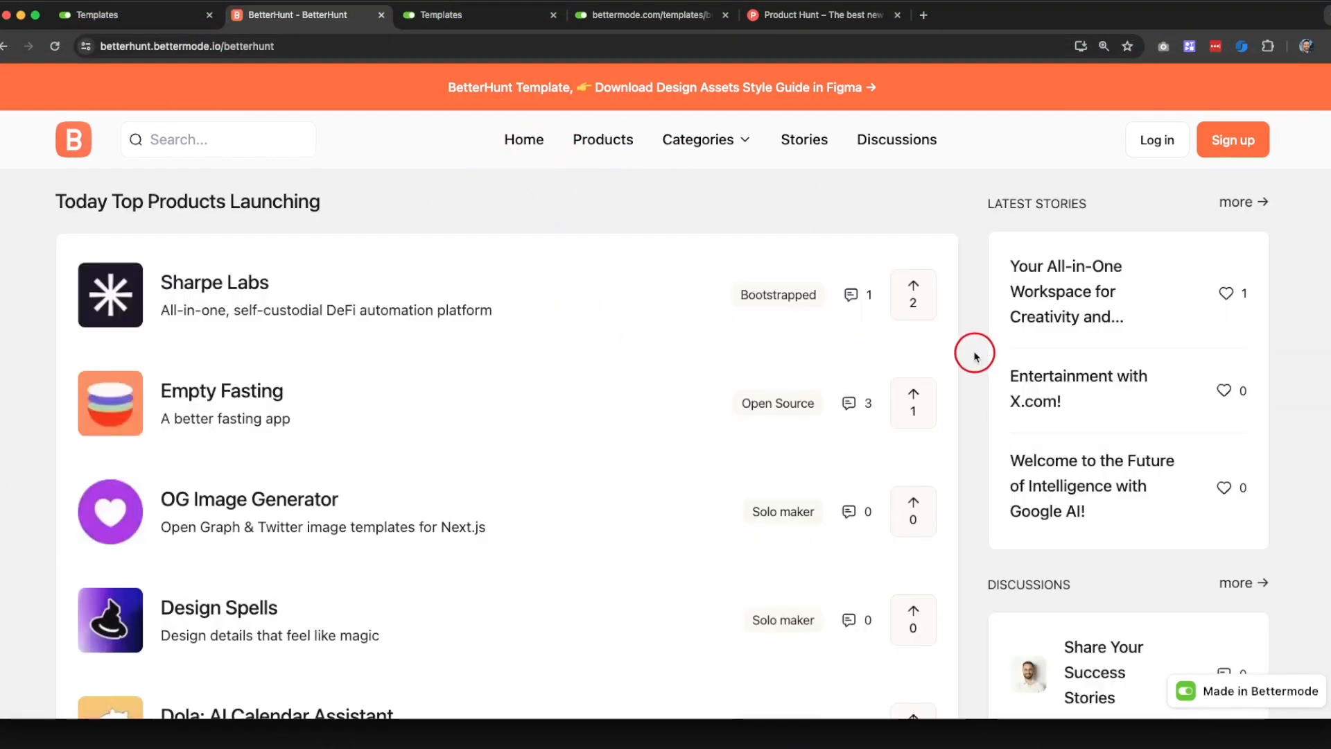
Step: View the account sign-up form, and reopen the Sharpe Labs product page from the home page
click(1170, 141)
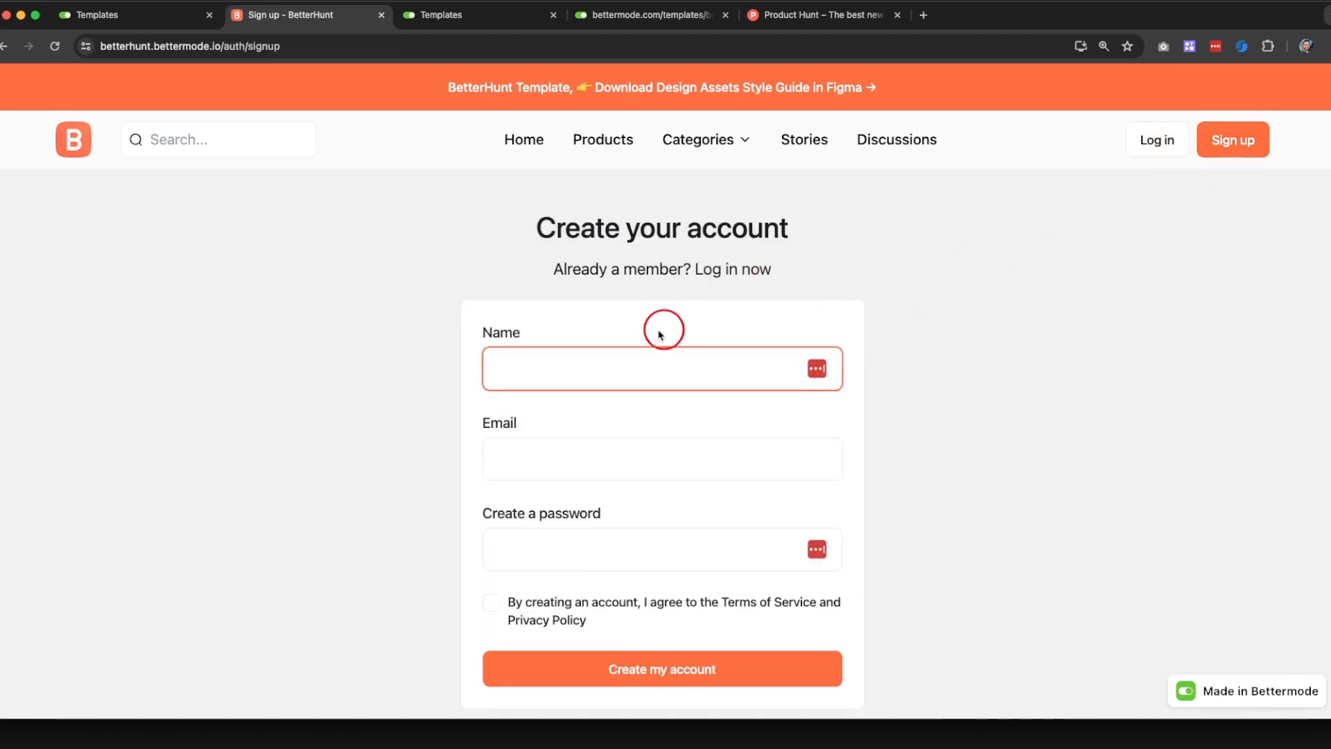
click(494, 153)
click(195, 299)
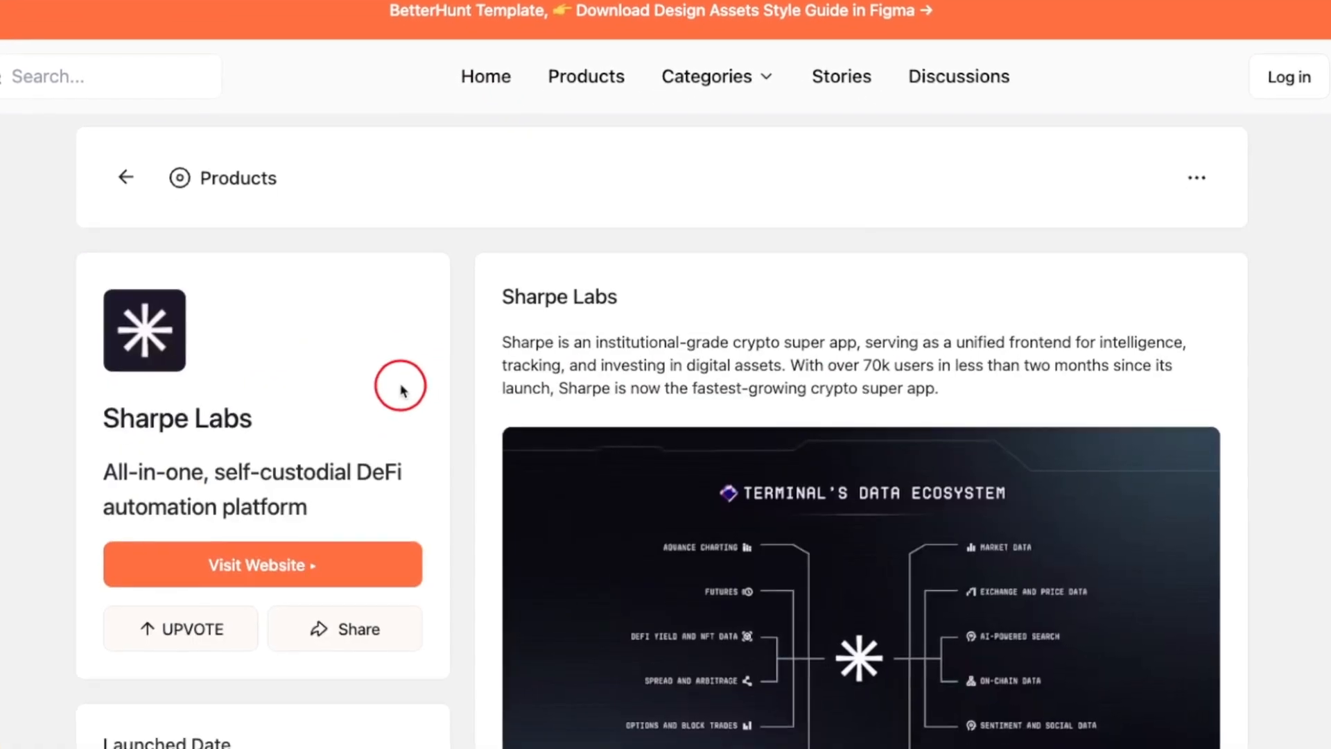
Step: Review the Sharpe Labs launch details, poster and comment section, and go back to the home page
scroll(417, 385, down, 5)
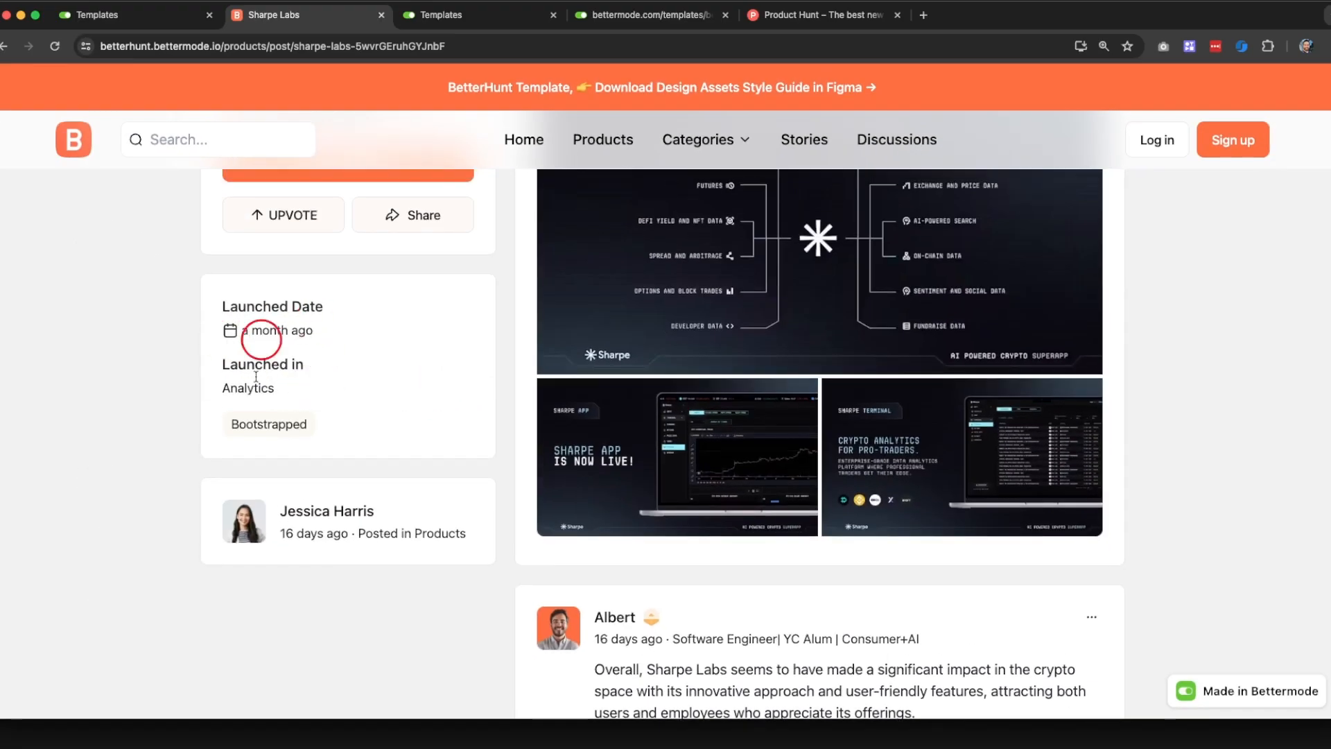
scroll(319, 388, down, 1)
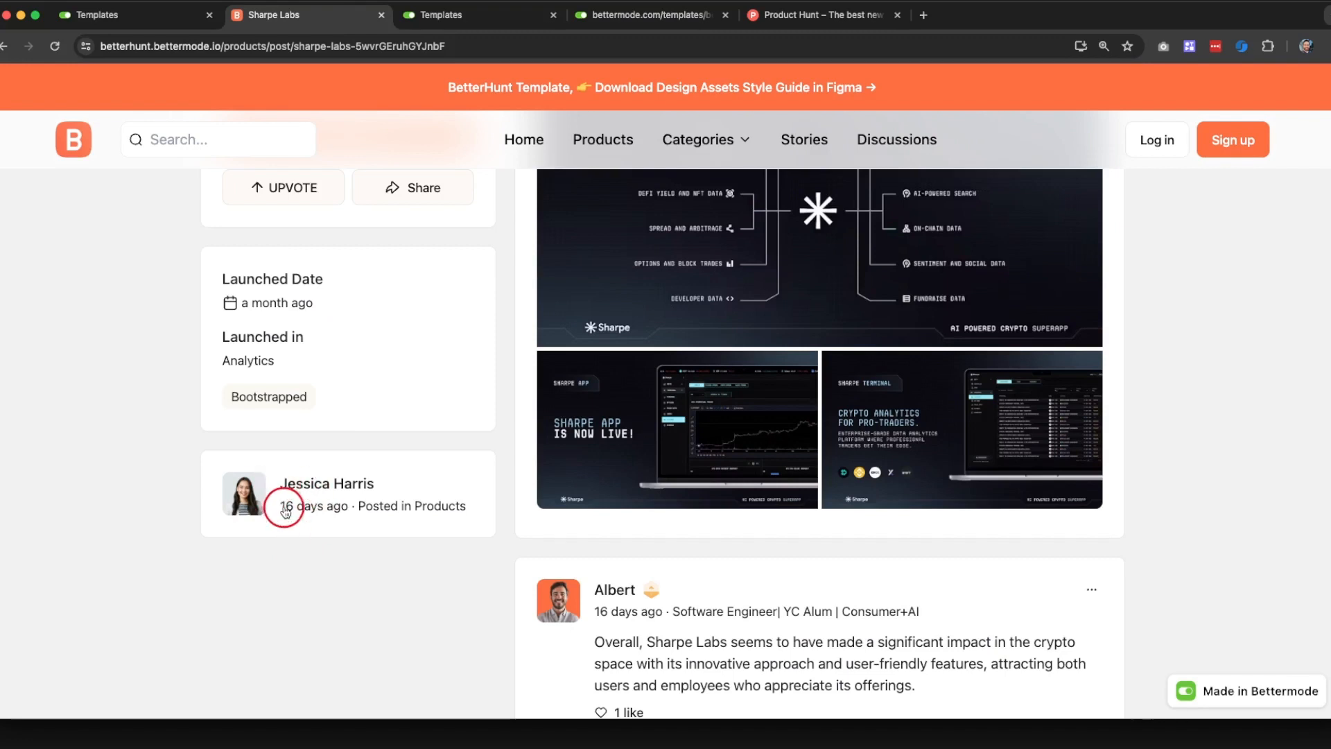
scroll(250, 497, down, 3)
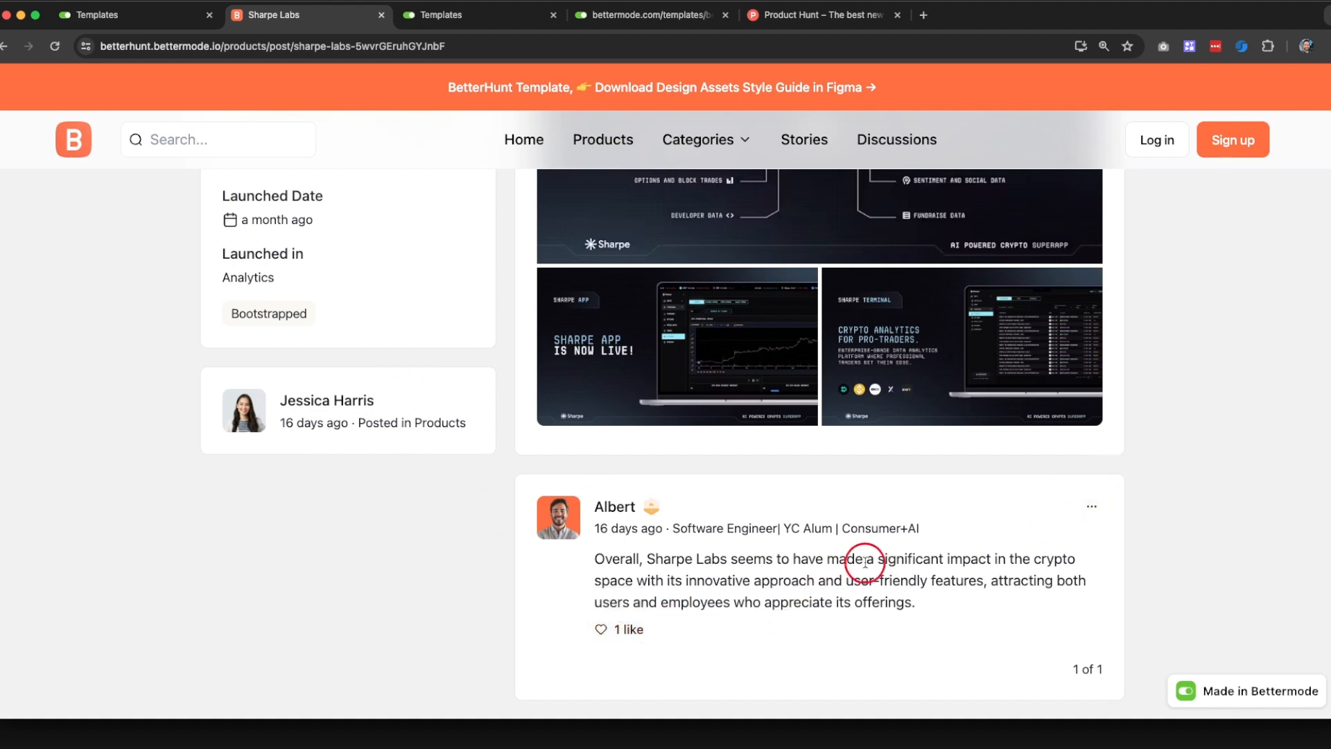
scroll(564, 425, up, 10)
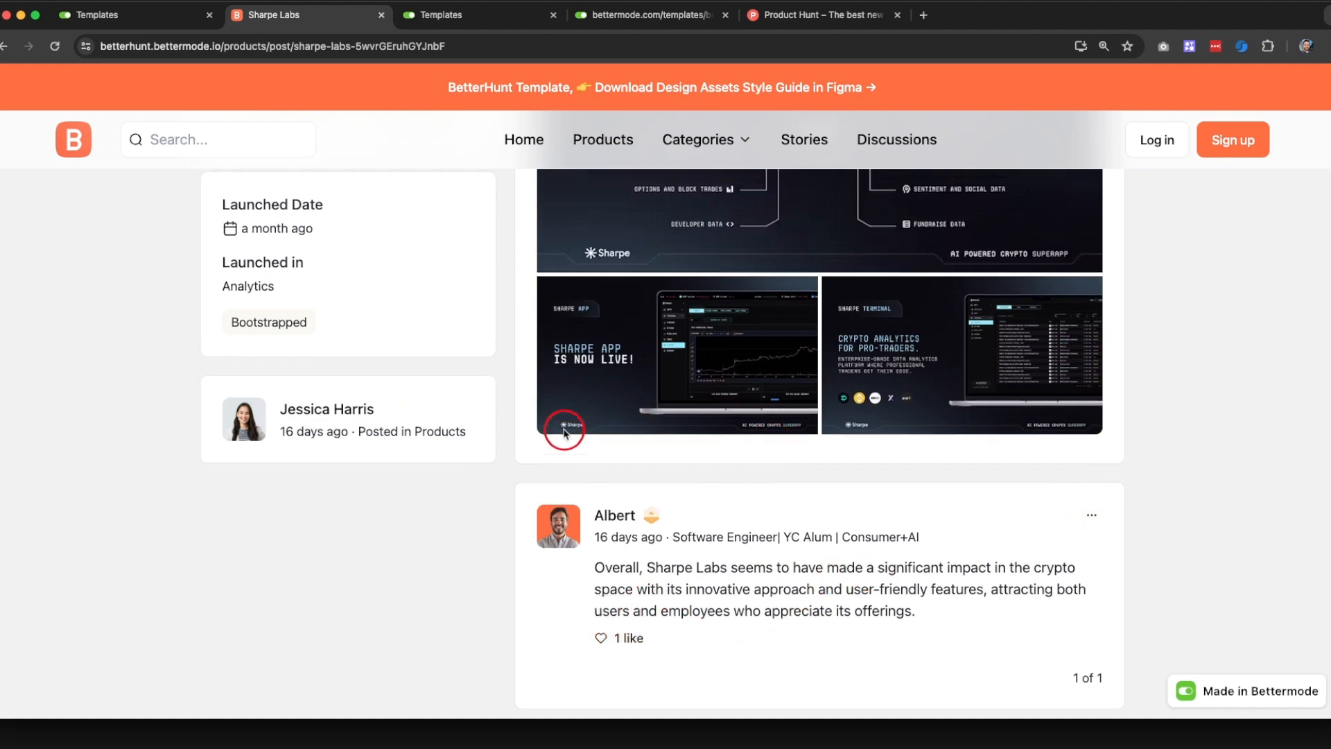
scroll(614, 397, down, 10)
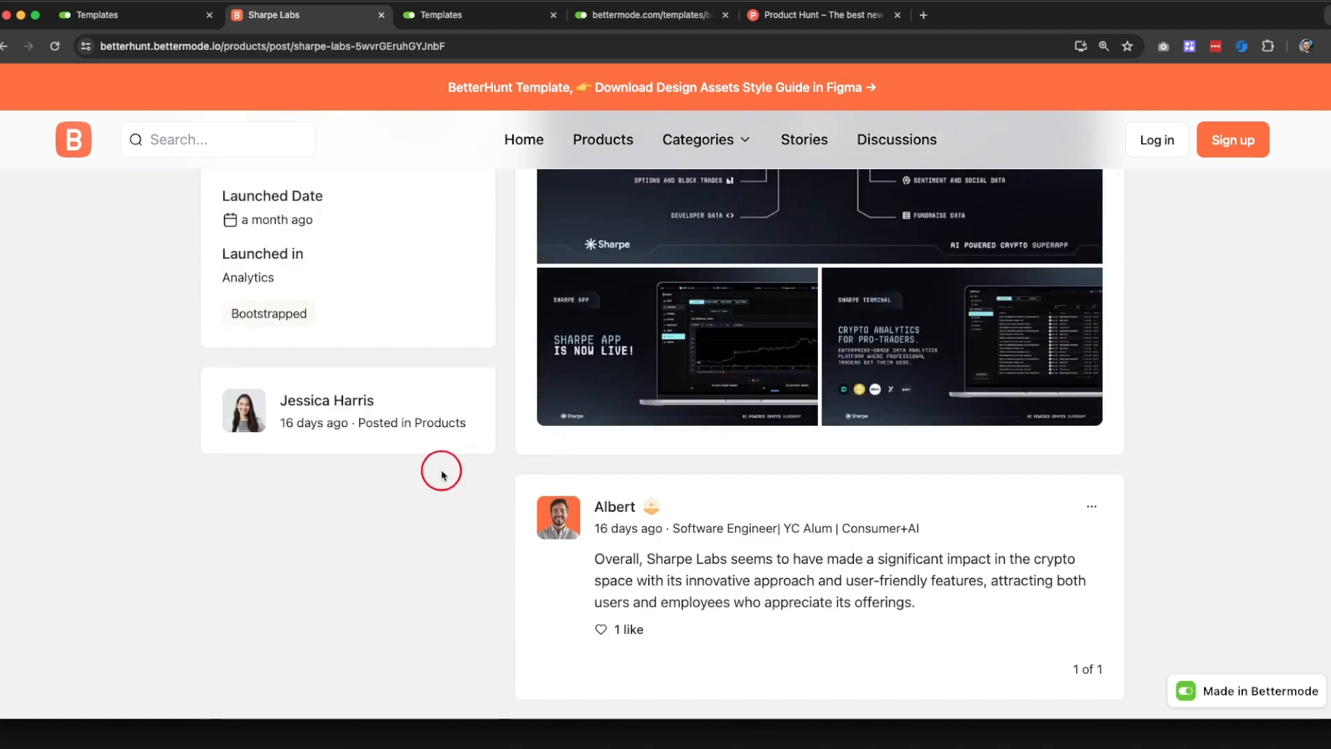
scroll(327, 452, up, 10)
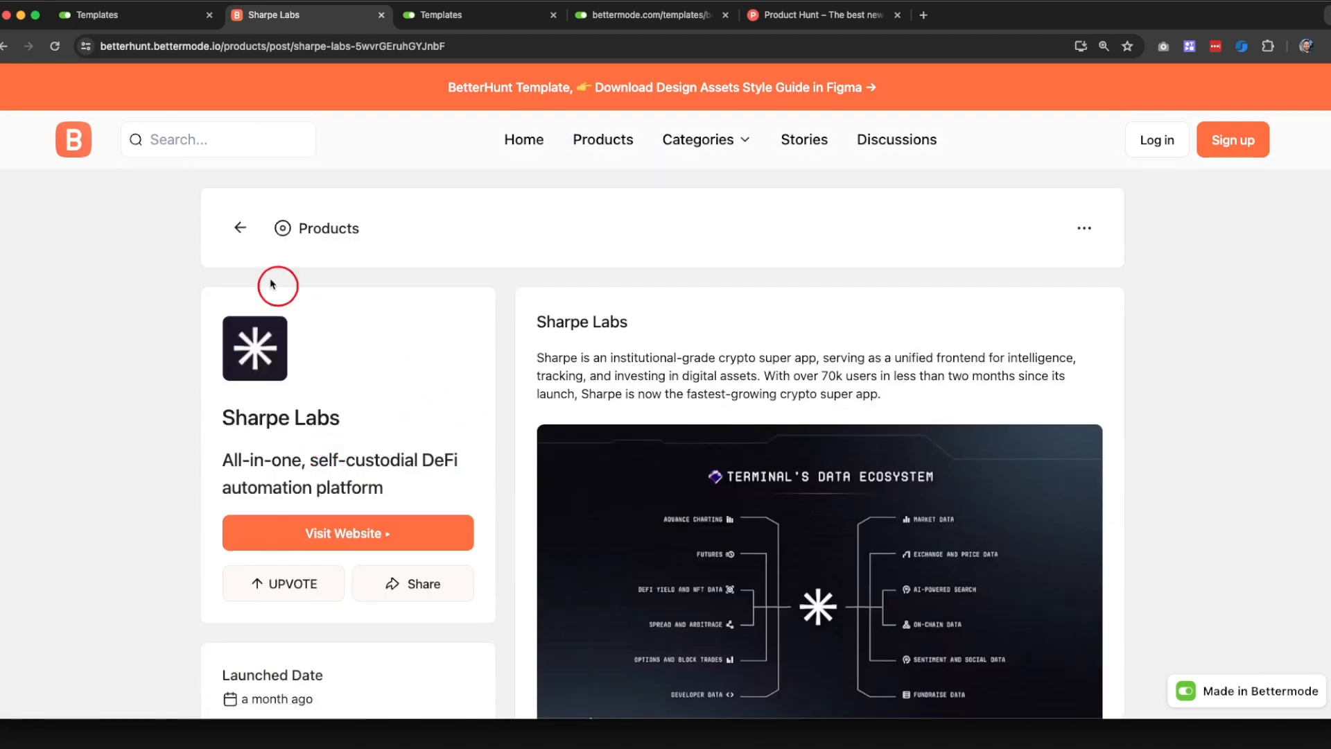
click(240, 228)
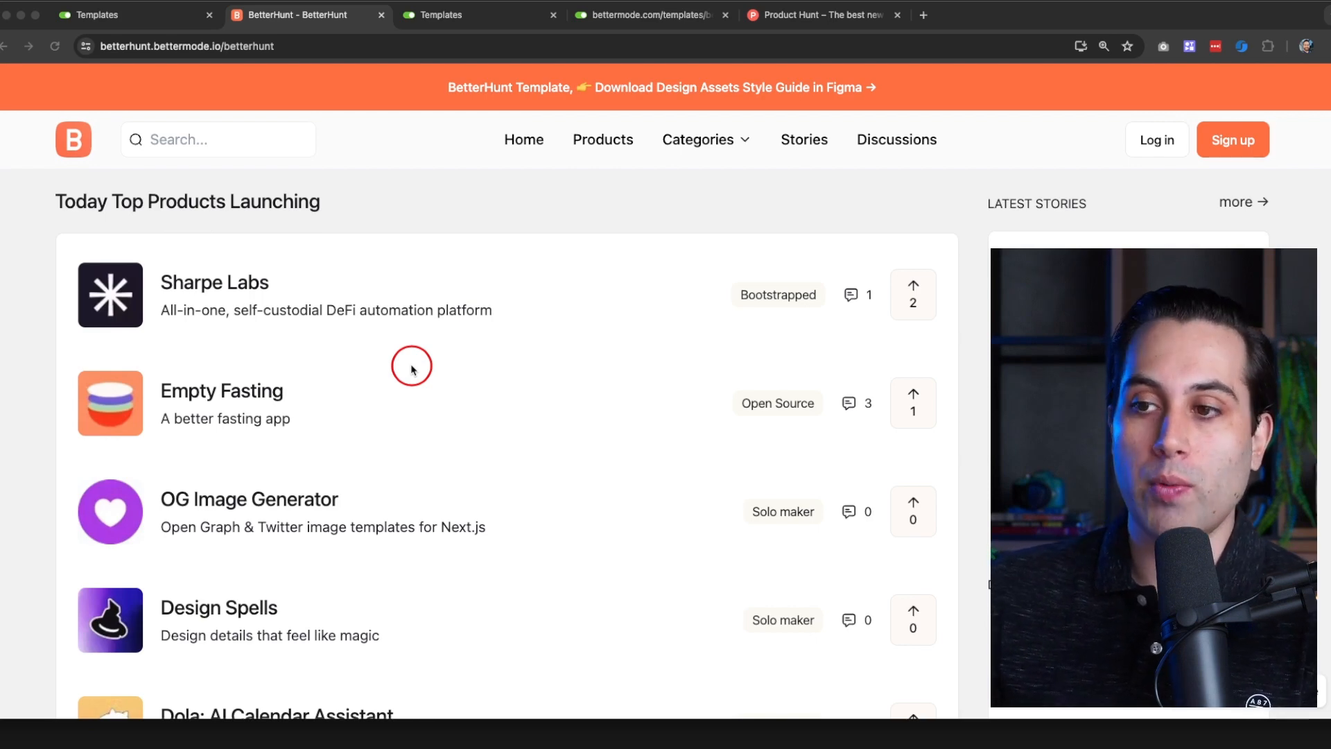
Step: Browse the Discussions posts and a member's profile, and return to the BetterHunt home page
click(900, 148)
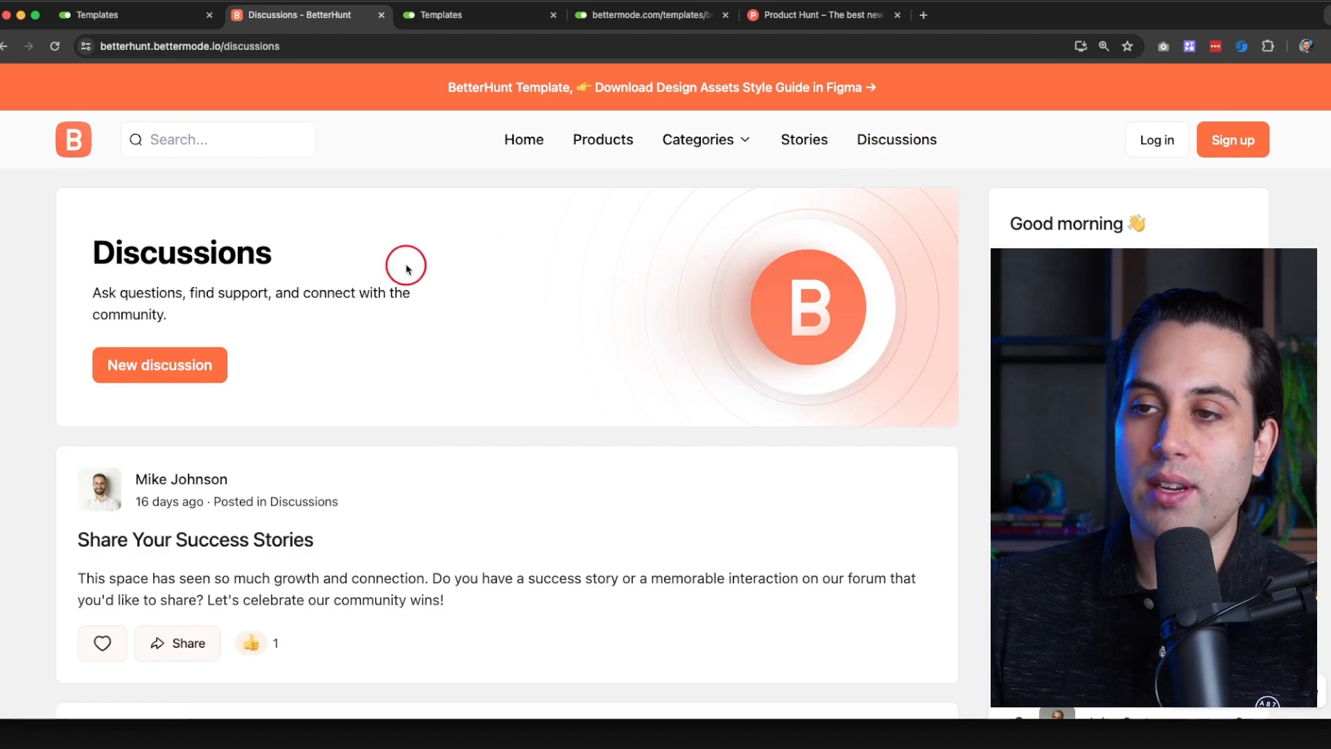
scroll(309, 319, down, 5)
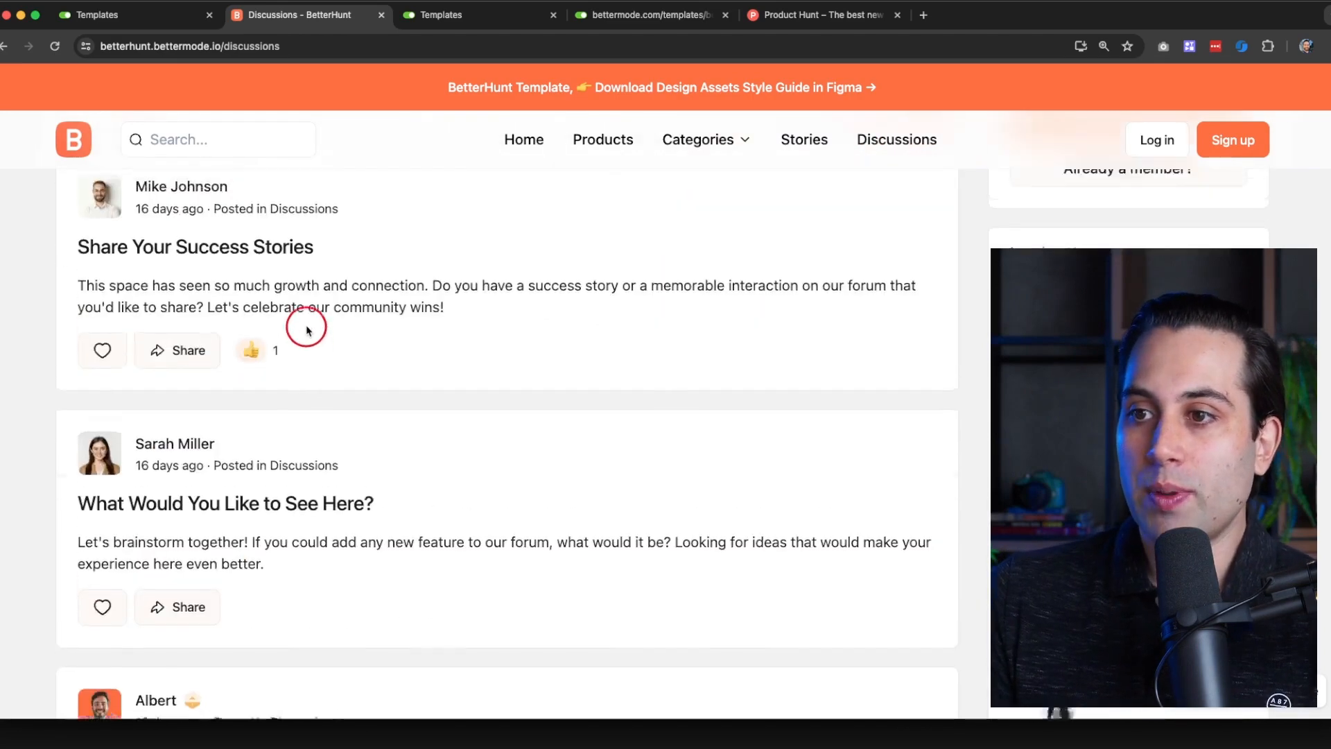
scroll(310, 321, up, 2)
scroll(291, 337, down, 3)
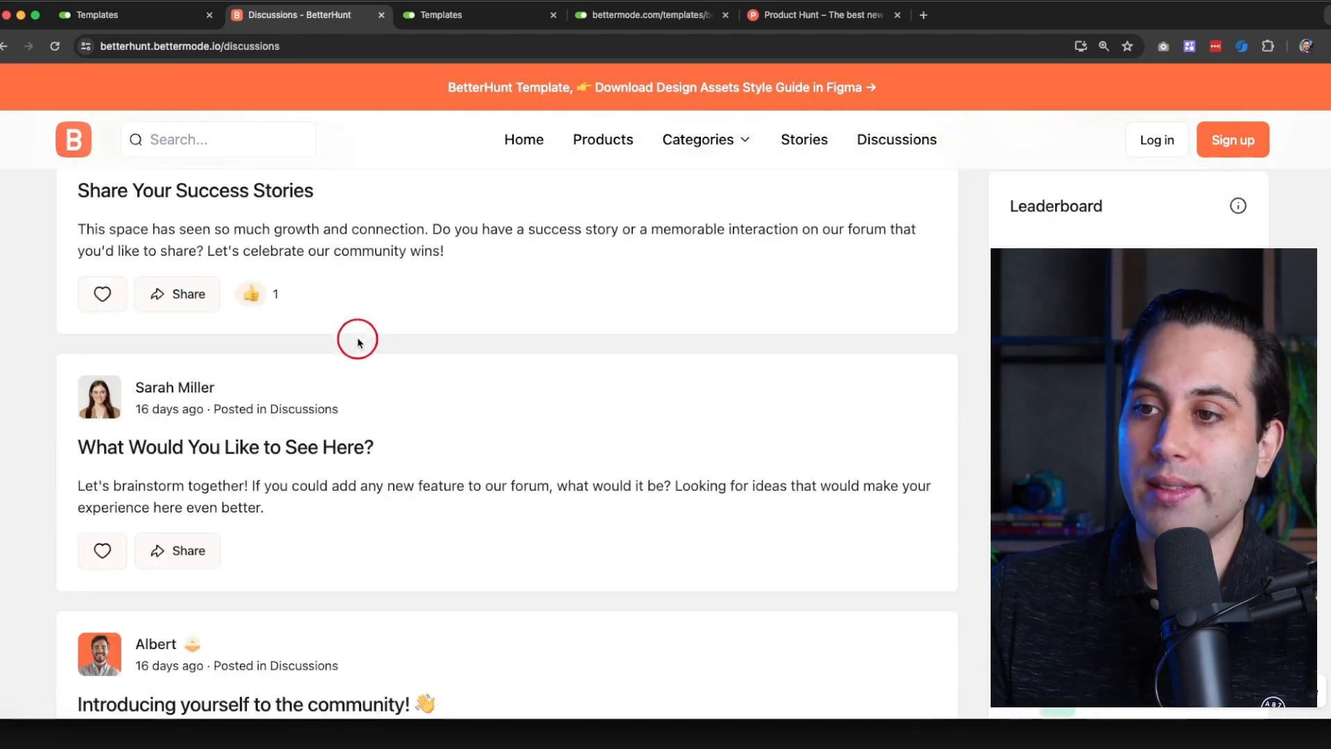
scroll(357, 340, down, 1)
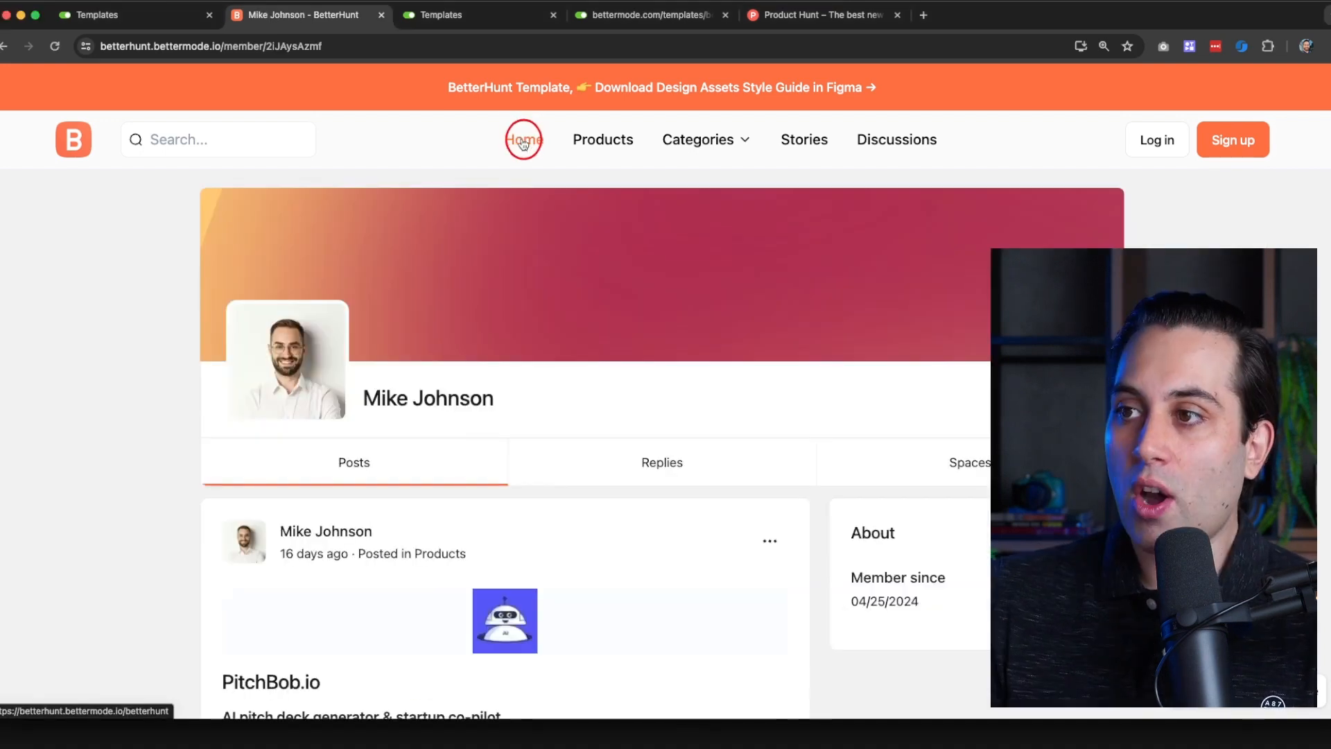
click(521, 140)
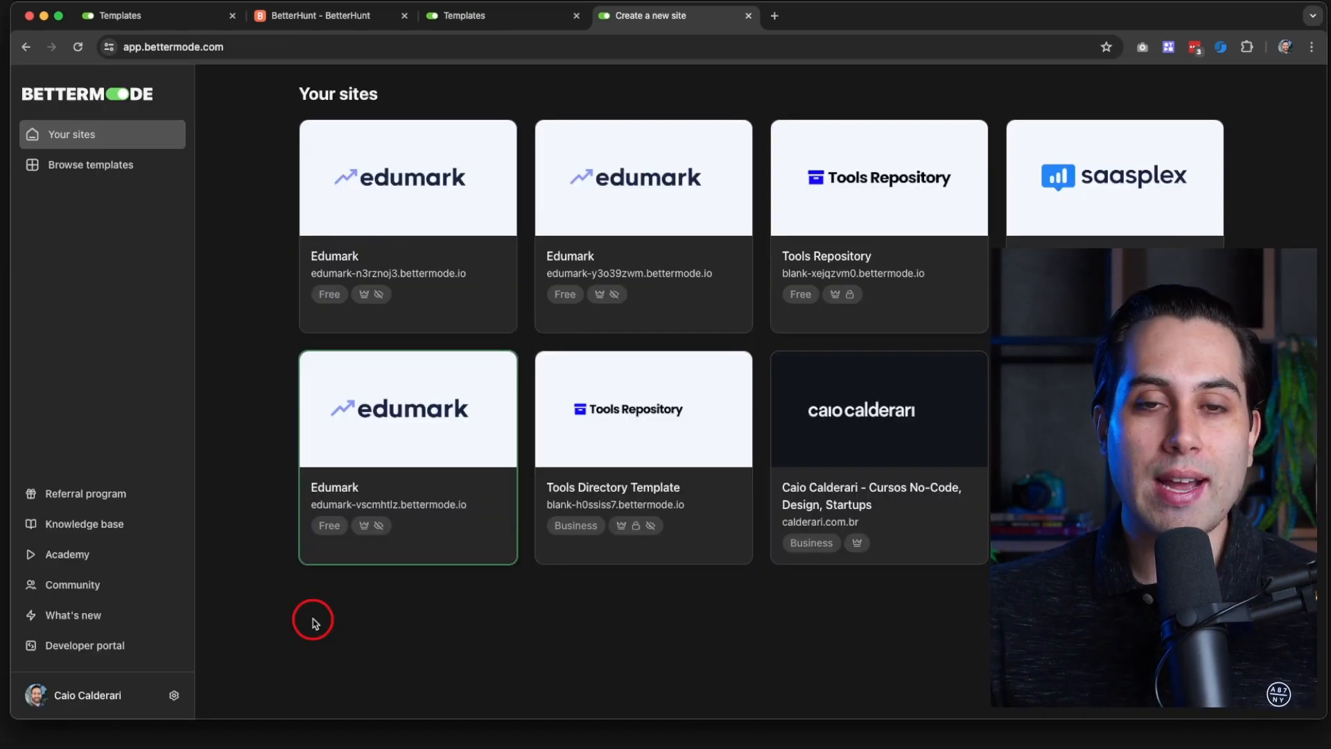
Step: Create a new Bettermode site from the BetterHunt product listing and discovery template
click(85, 173)
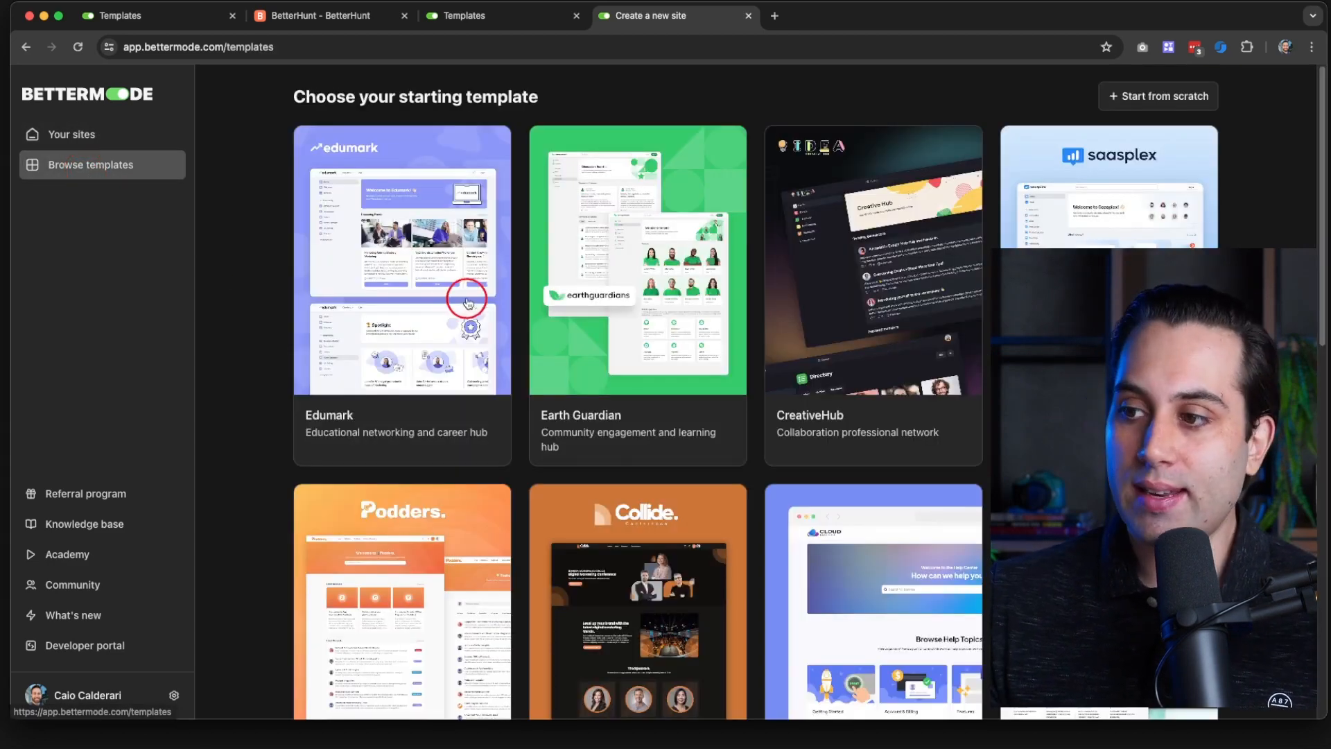
scroll(554, 285, down, 5)
scroll(619, 280, down, 8)
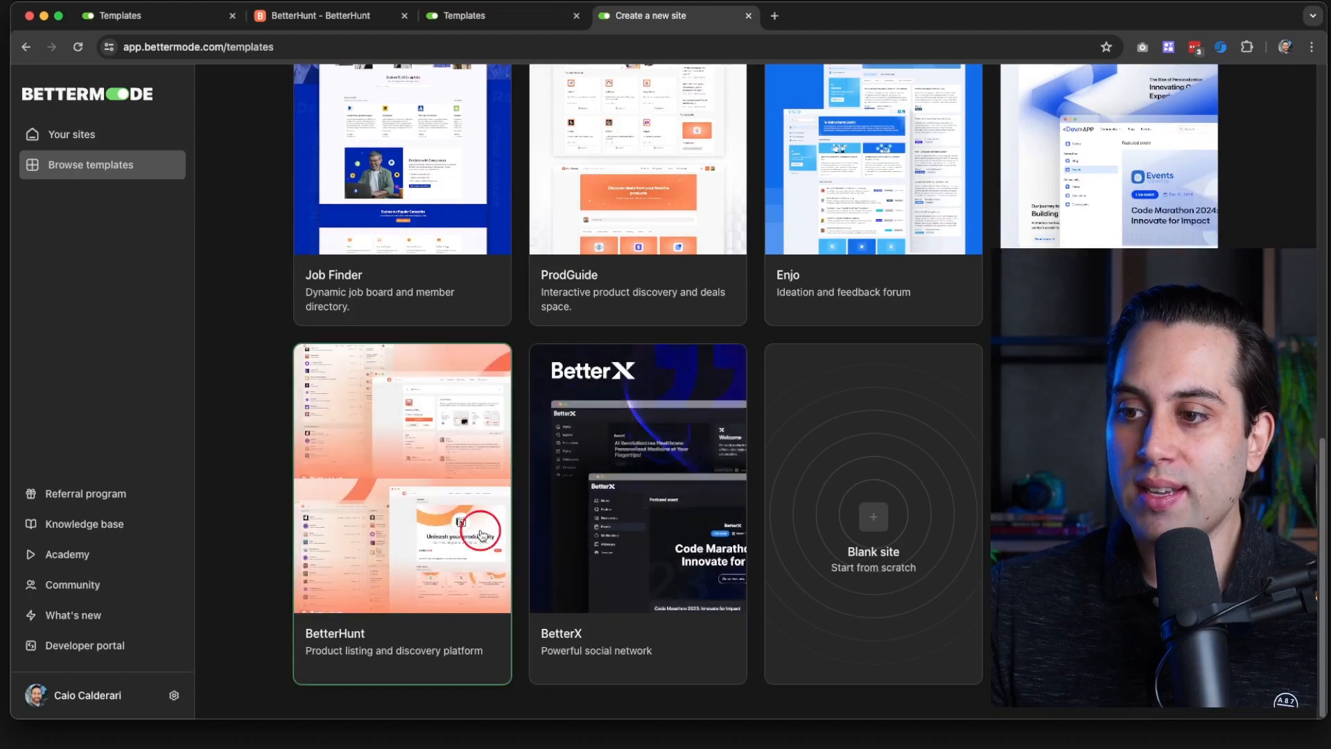
click(375, 474)
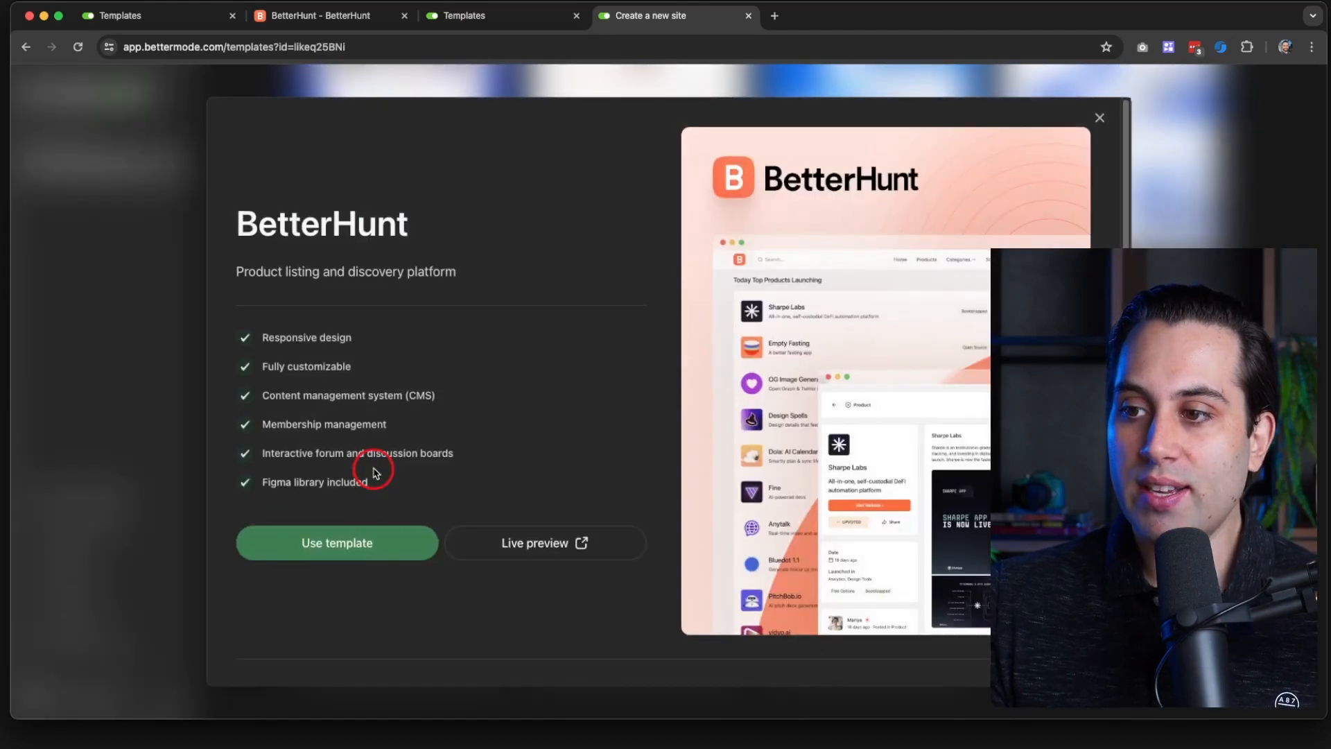
click(334, 548)
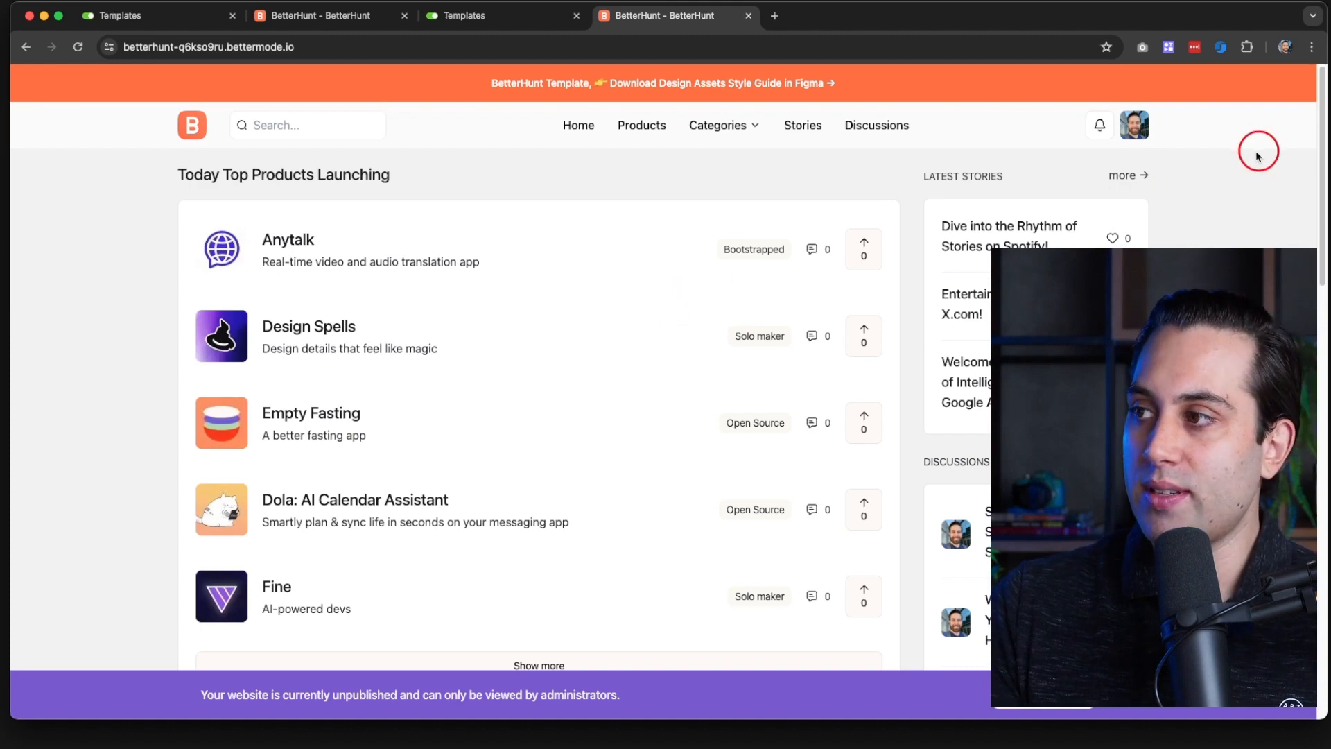
Step: Open the new site's administration area and review its members, posts, spaces and tags
click(1141, 133)
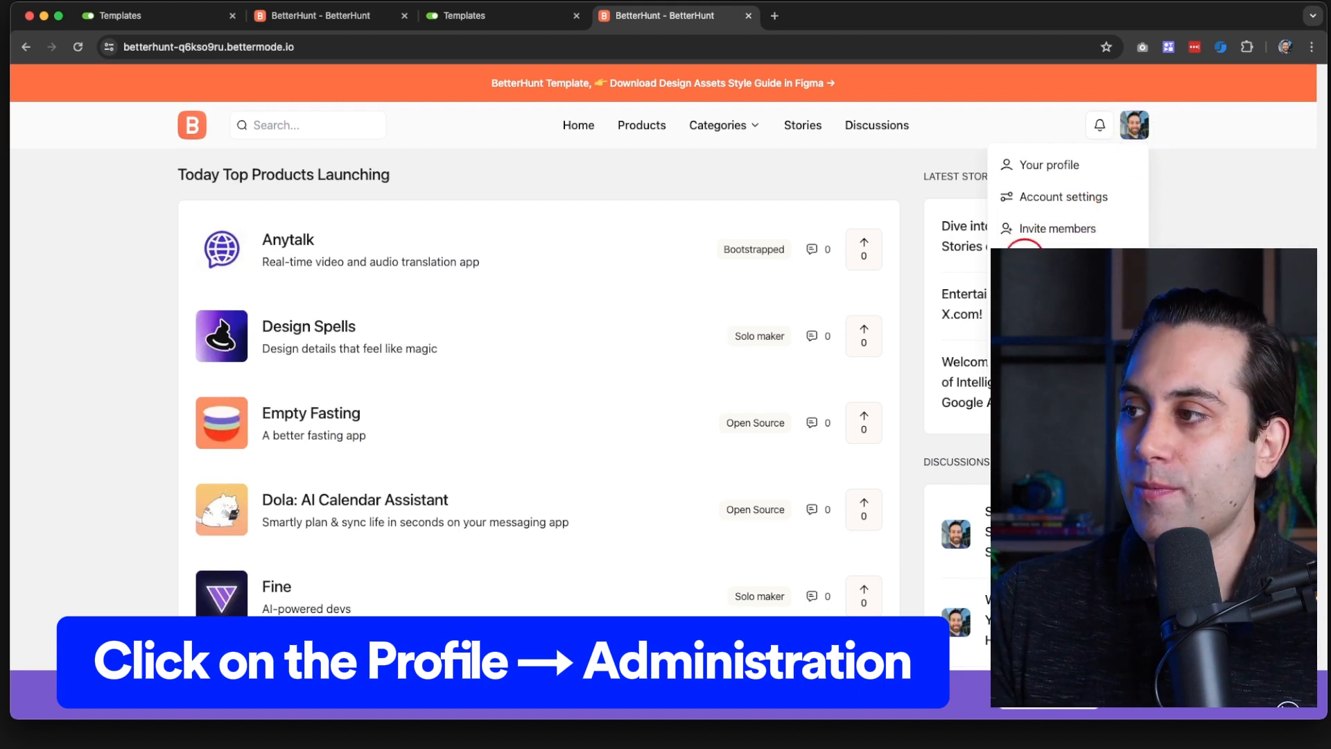
click(1054, 228)
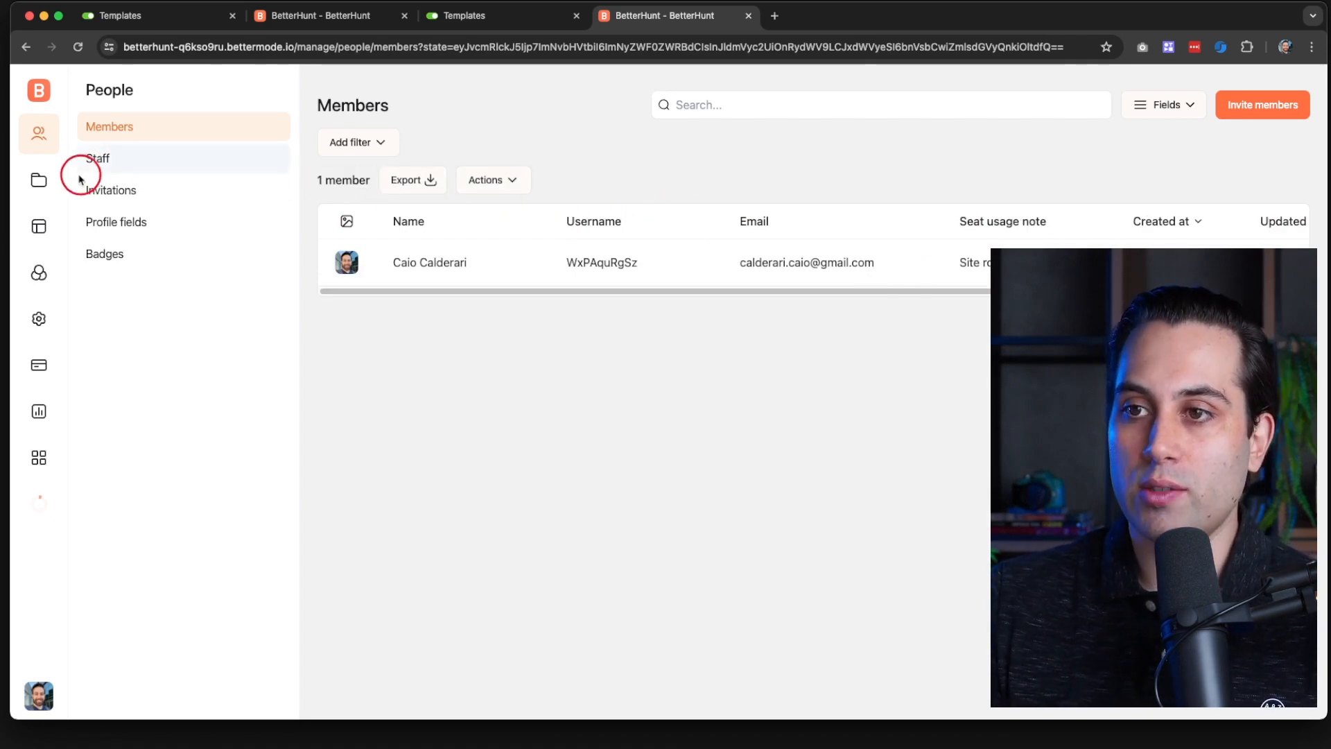
click(41, 184)
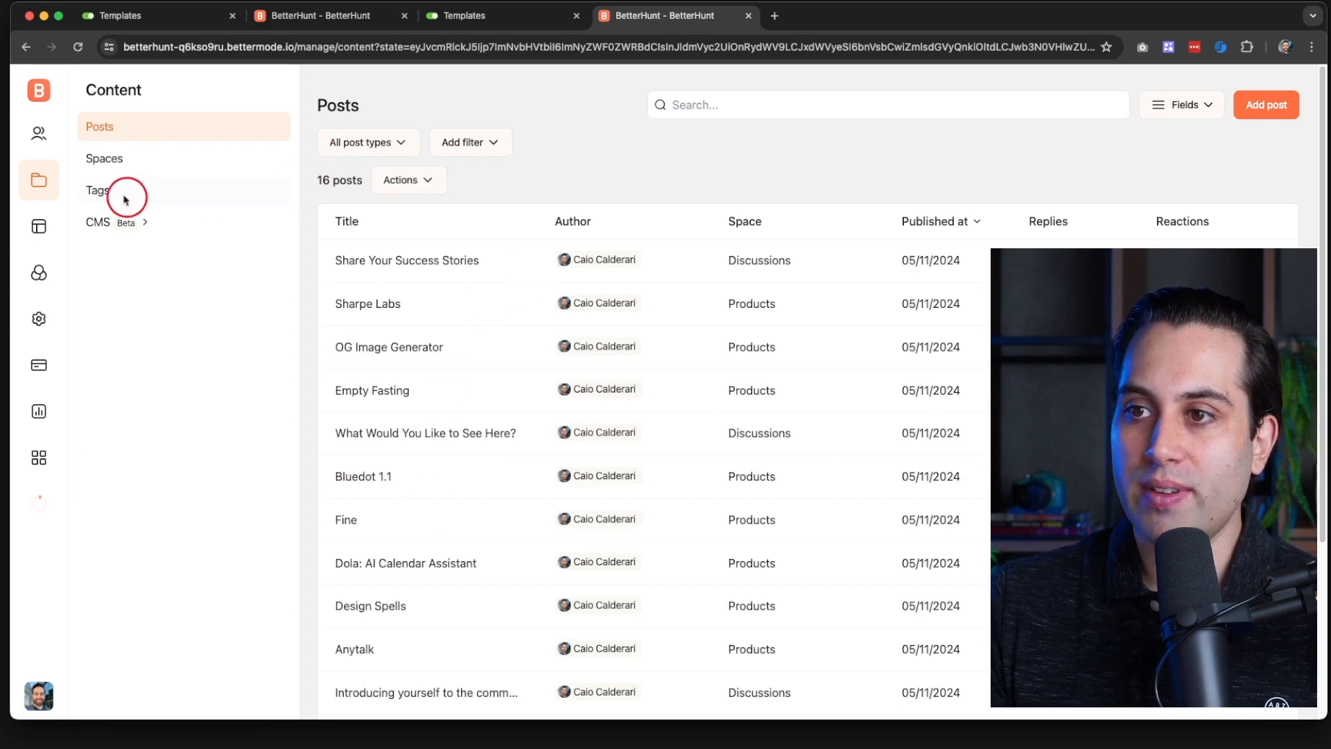
click(111, 160)
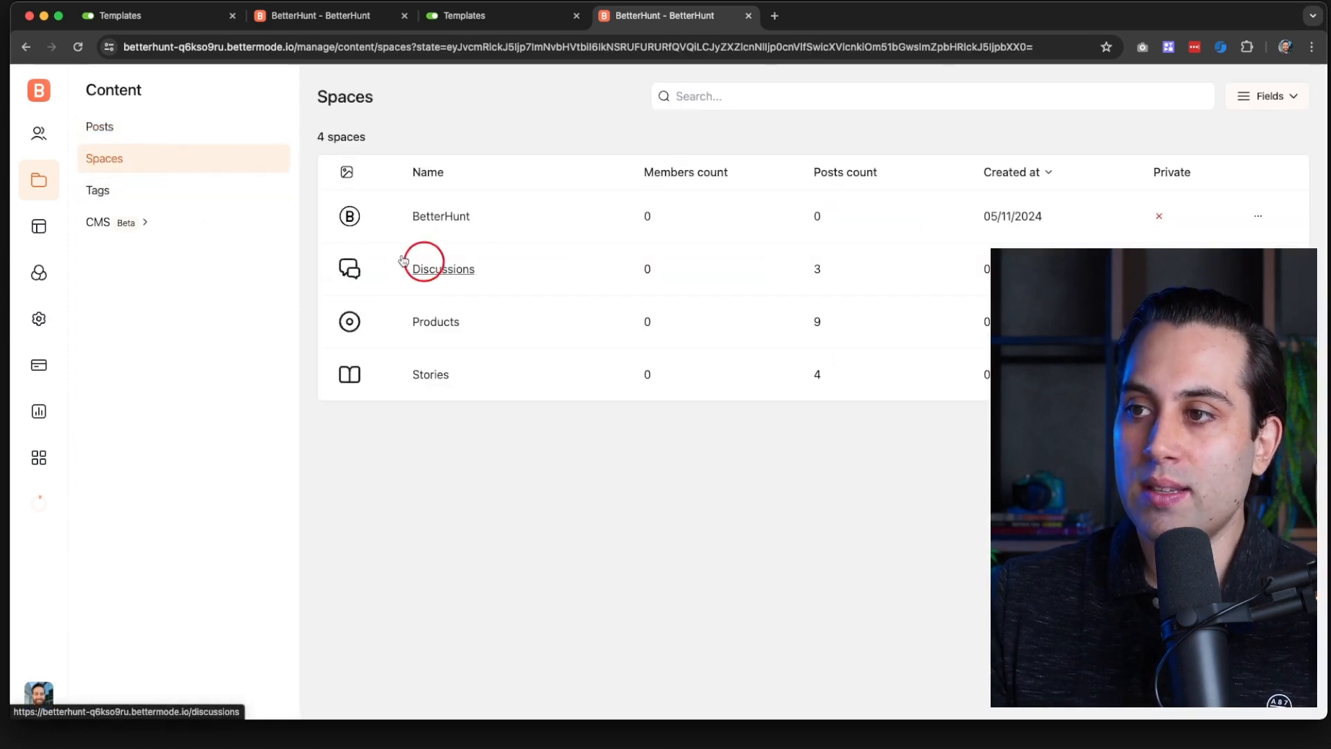
click(116, 194)
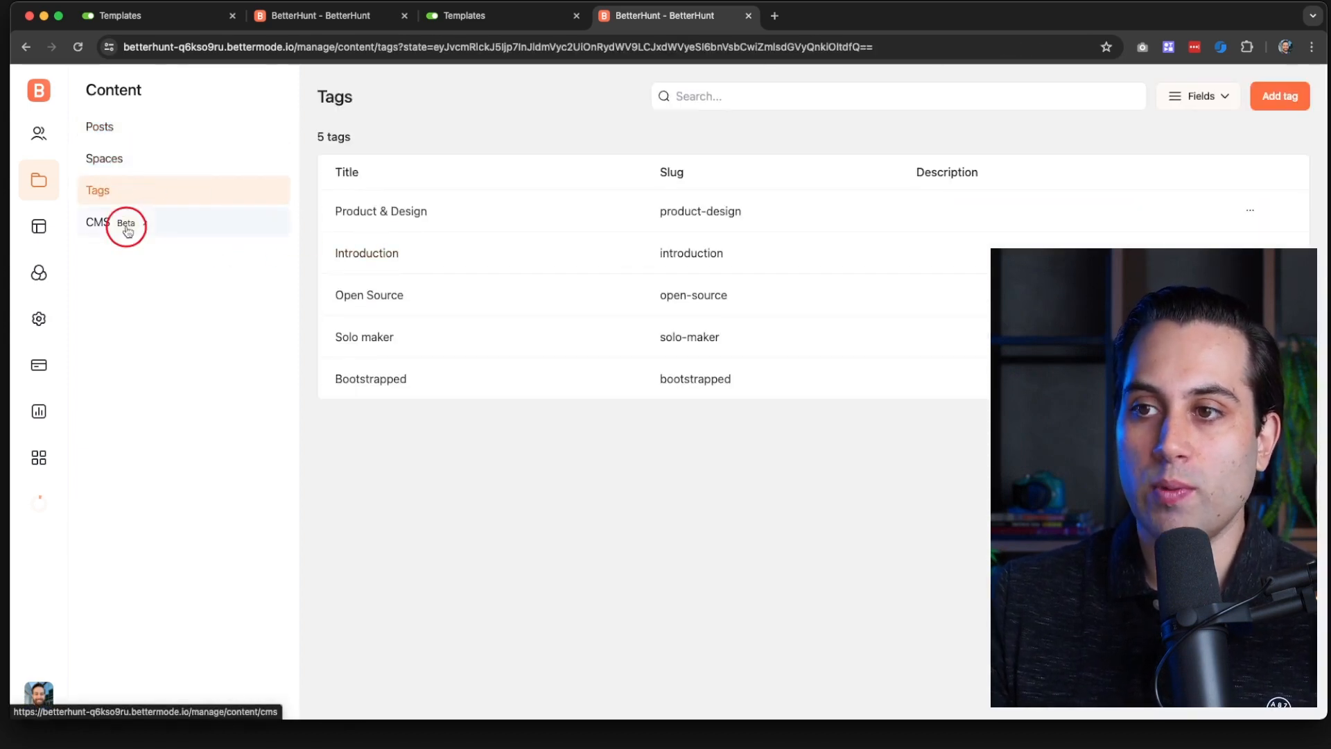
Step: Open the CMS models, view the Discussion model's settings and form preview, and leave the model
click(124, 231)
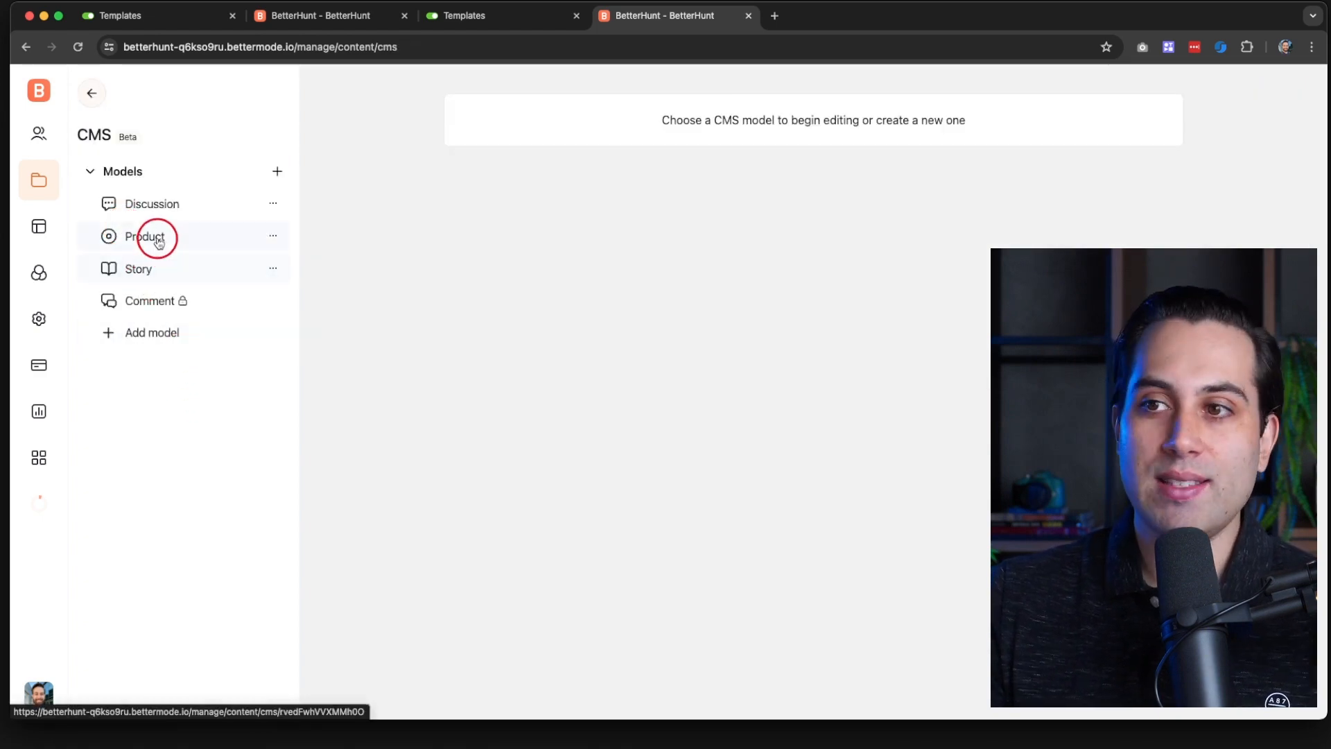
click(137, 205)
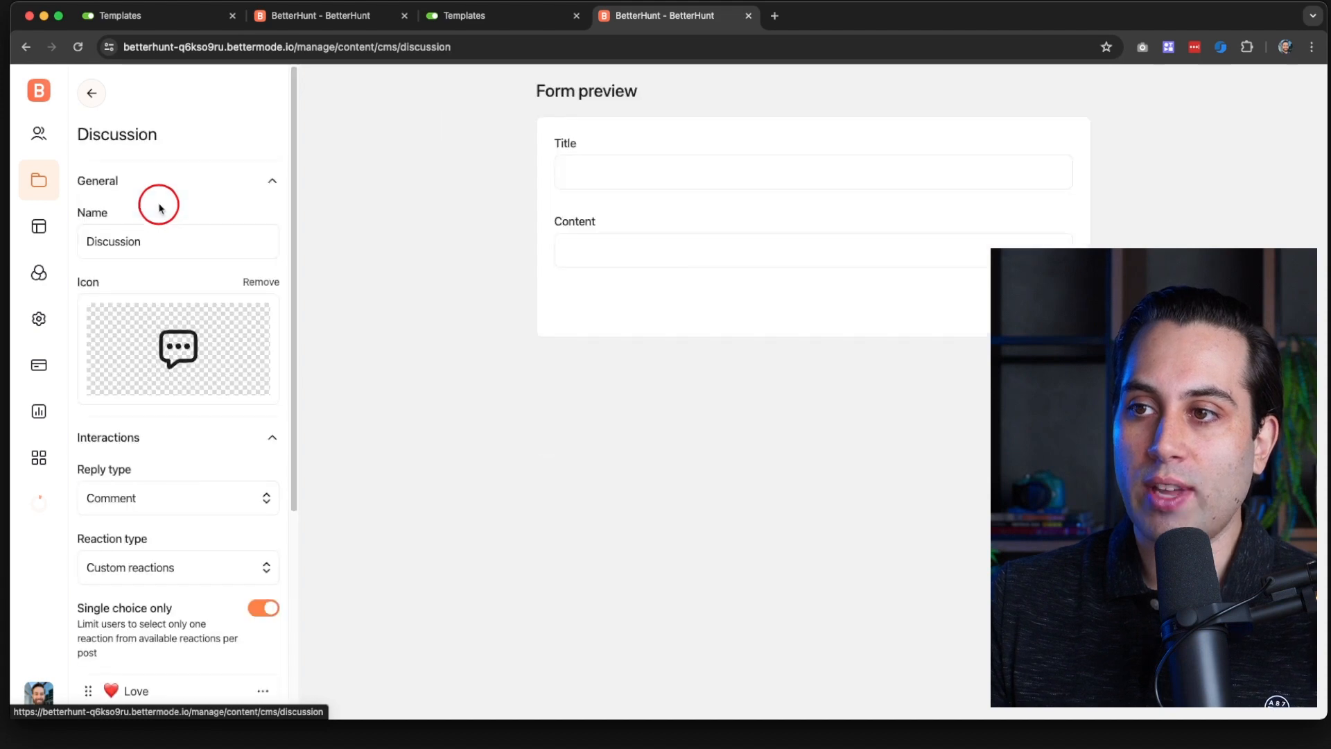
click(90, 95)
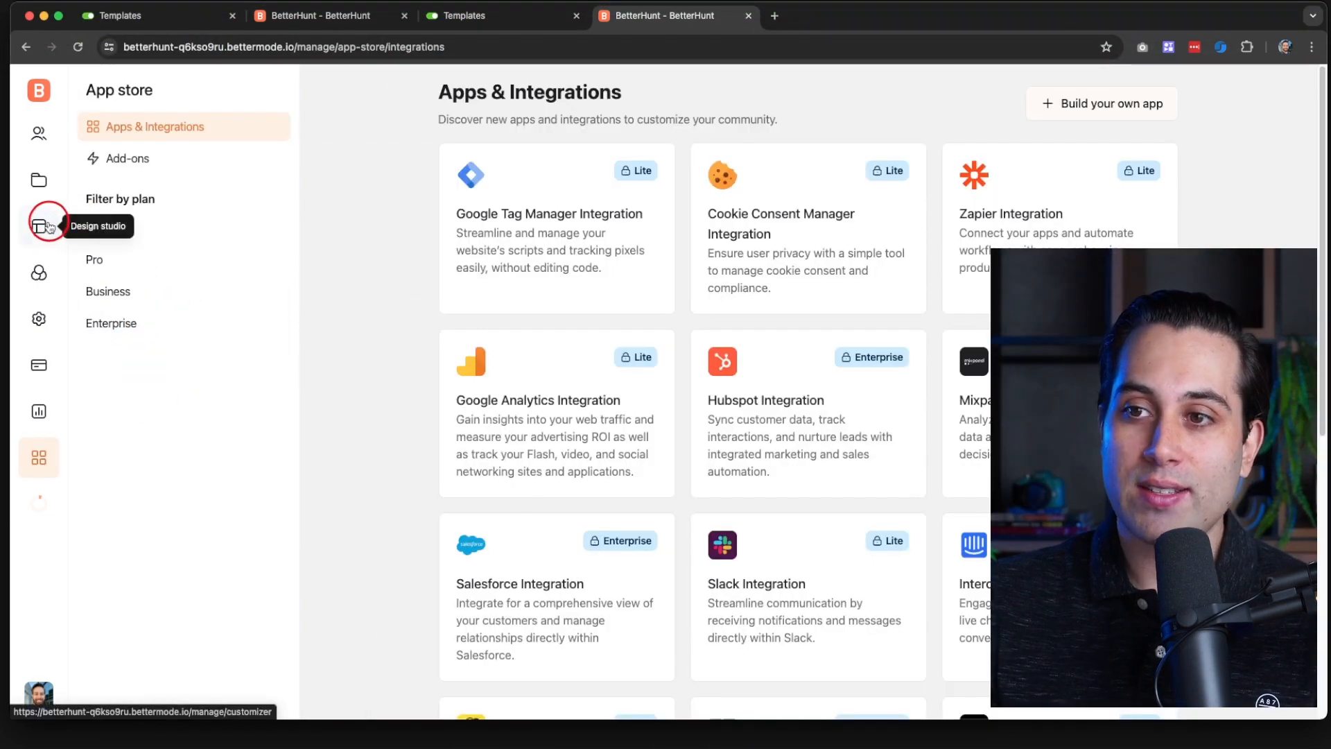
Step: Open the Discussion CMS page in the Design studio to view its block layout
click(41, 226)
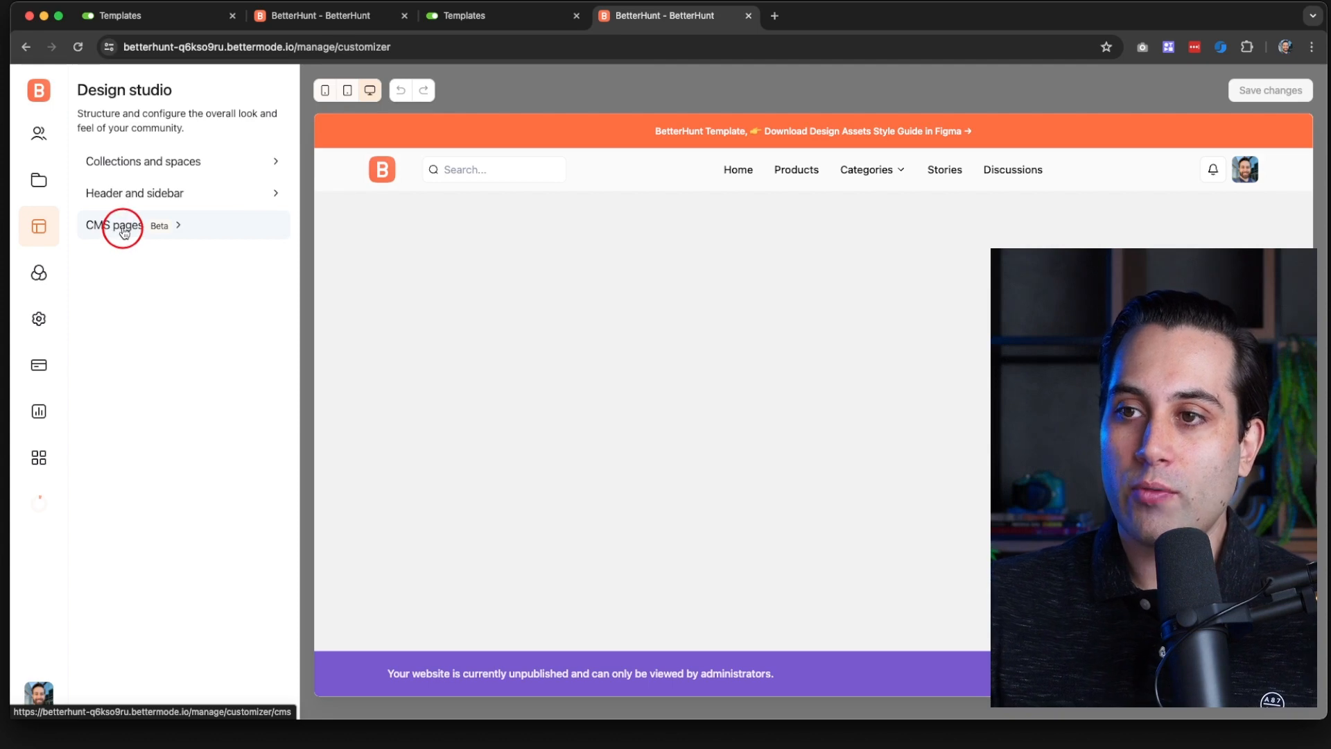
click(123, 231)
click(148, 230)
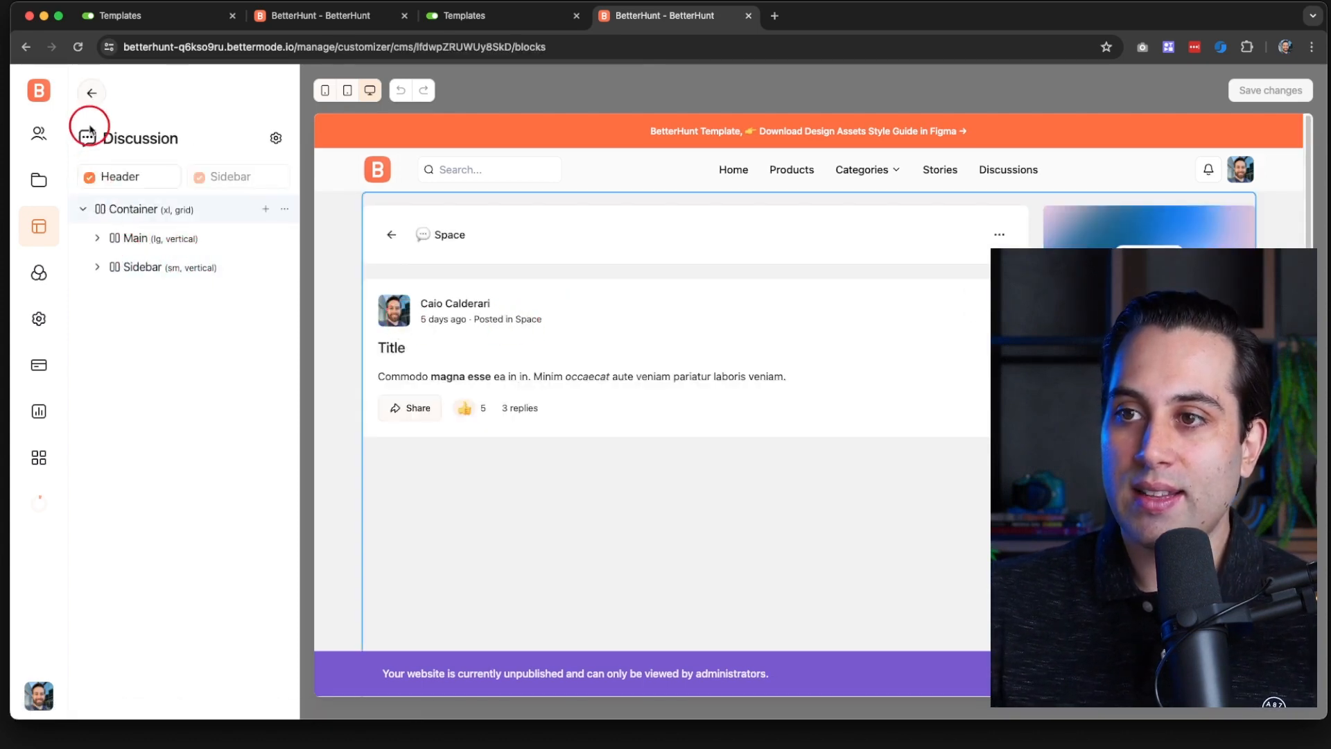
Step: View the Product and Story CMS page layouts in the Design studio, and open the CMS models list in the content area
click(92, 94)
click(146, 248)
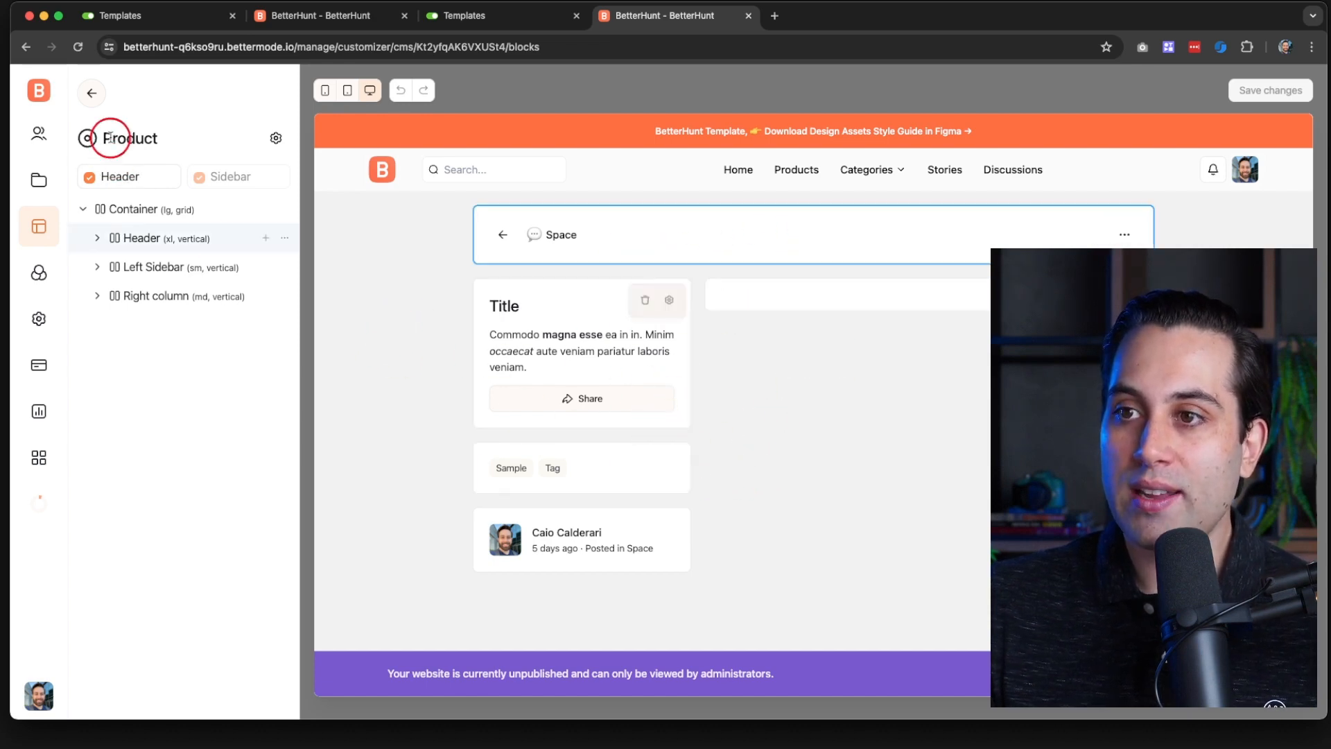
click(93, 94)
click(136, 287)
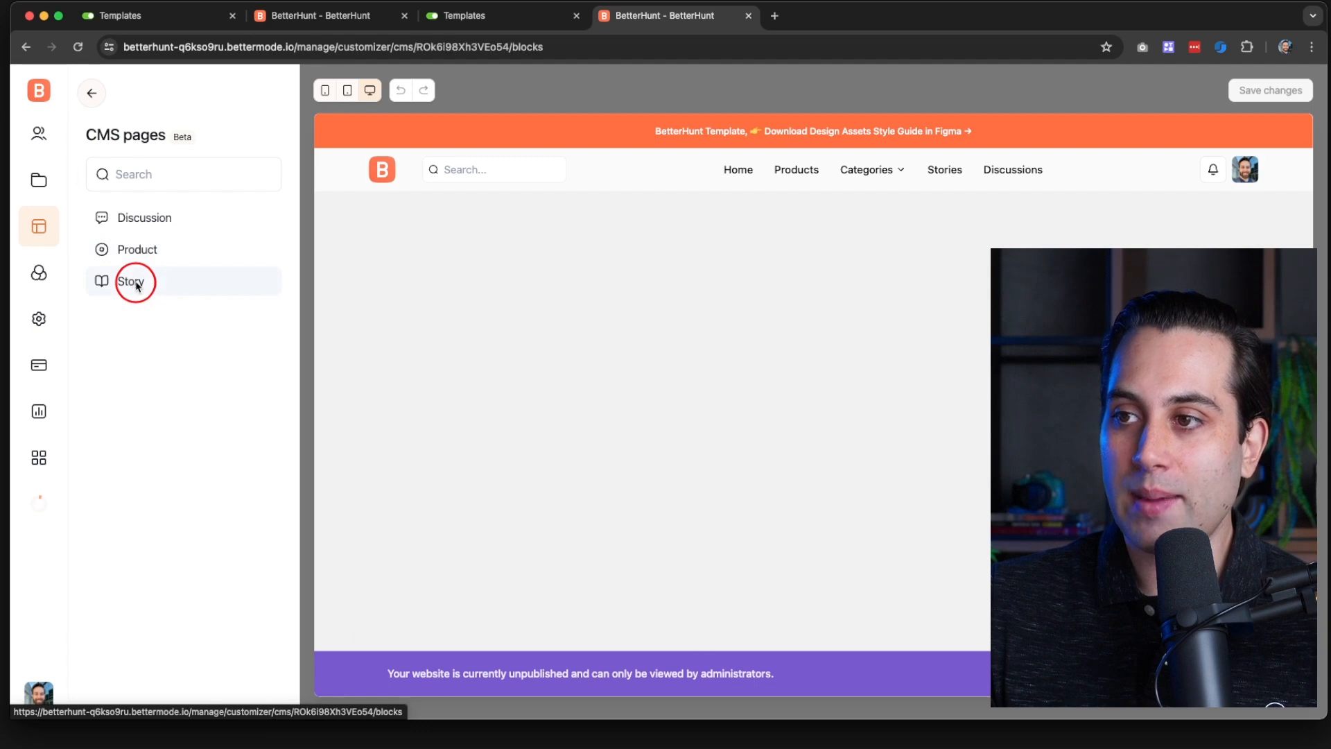
click(88, 95)
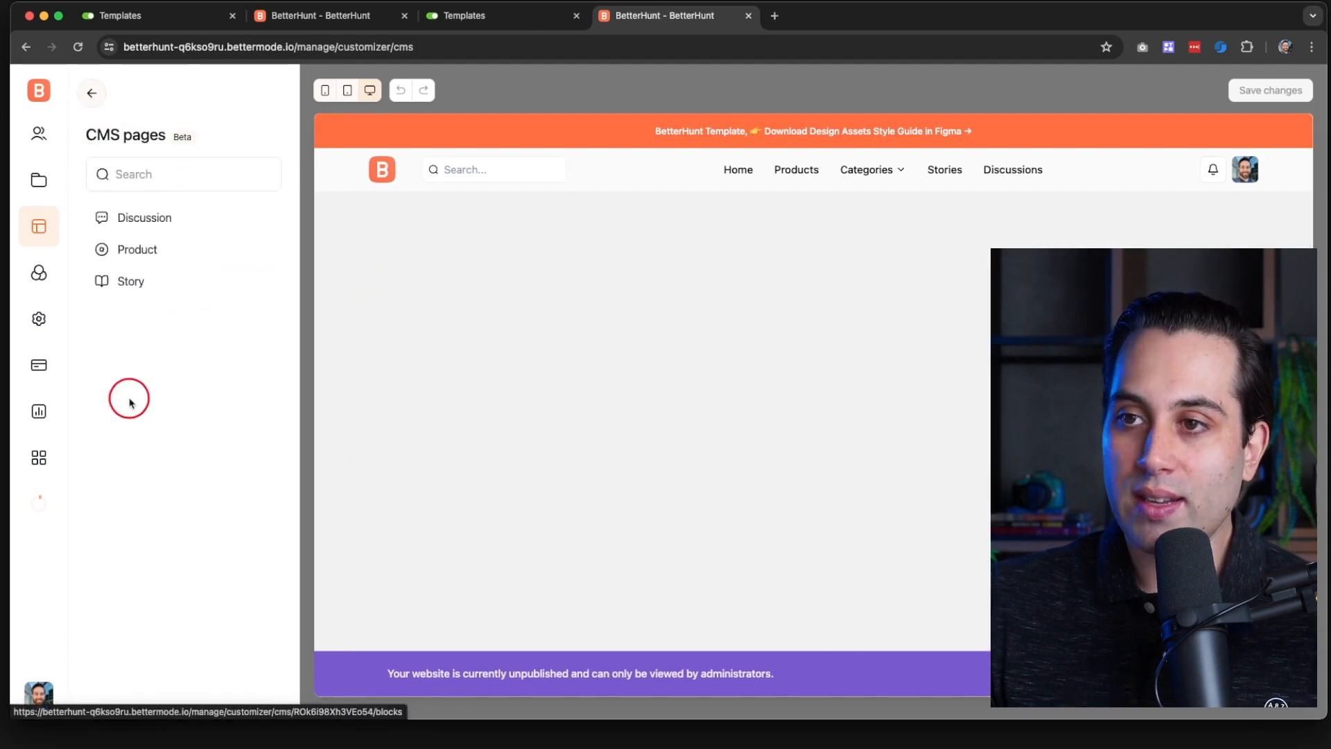
click(39, 180)
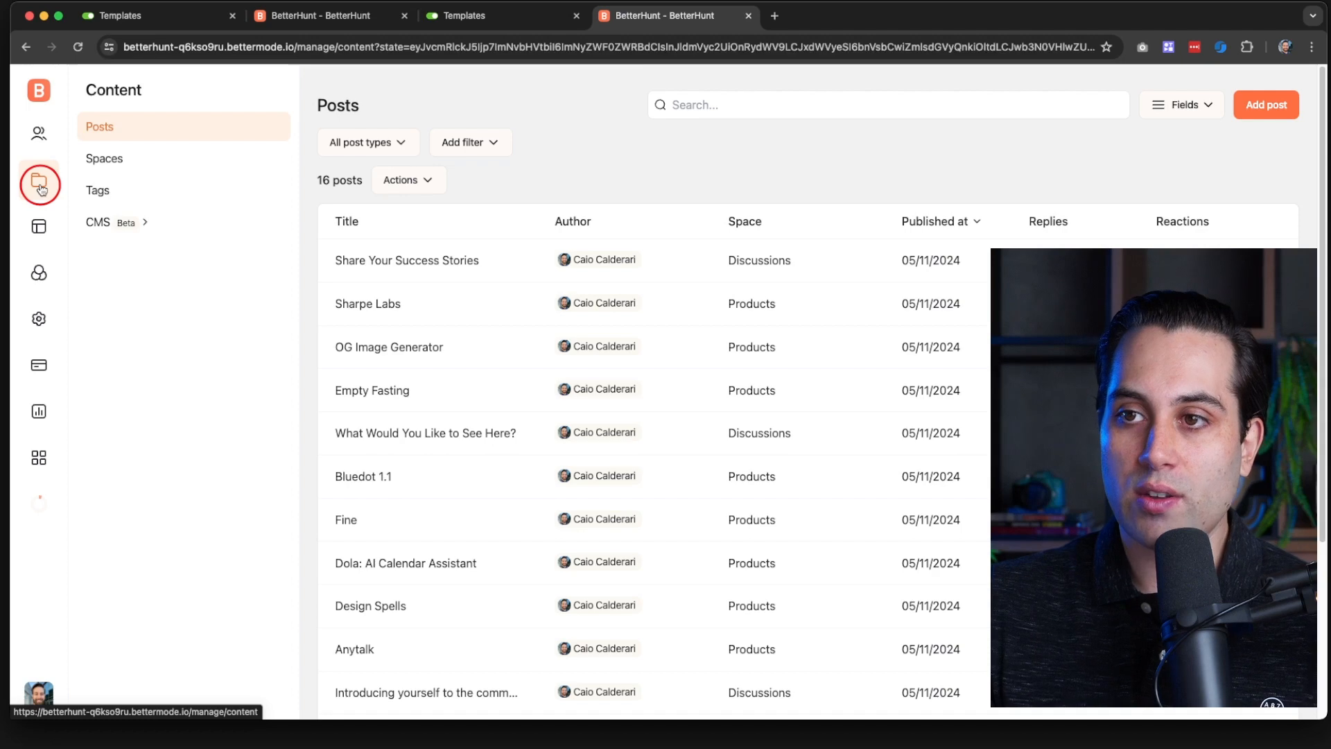
click(97, 225)
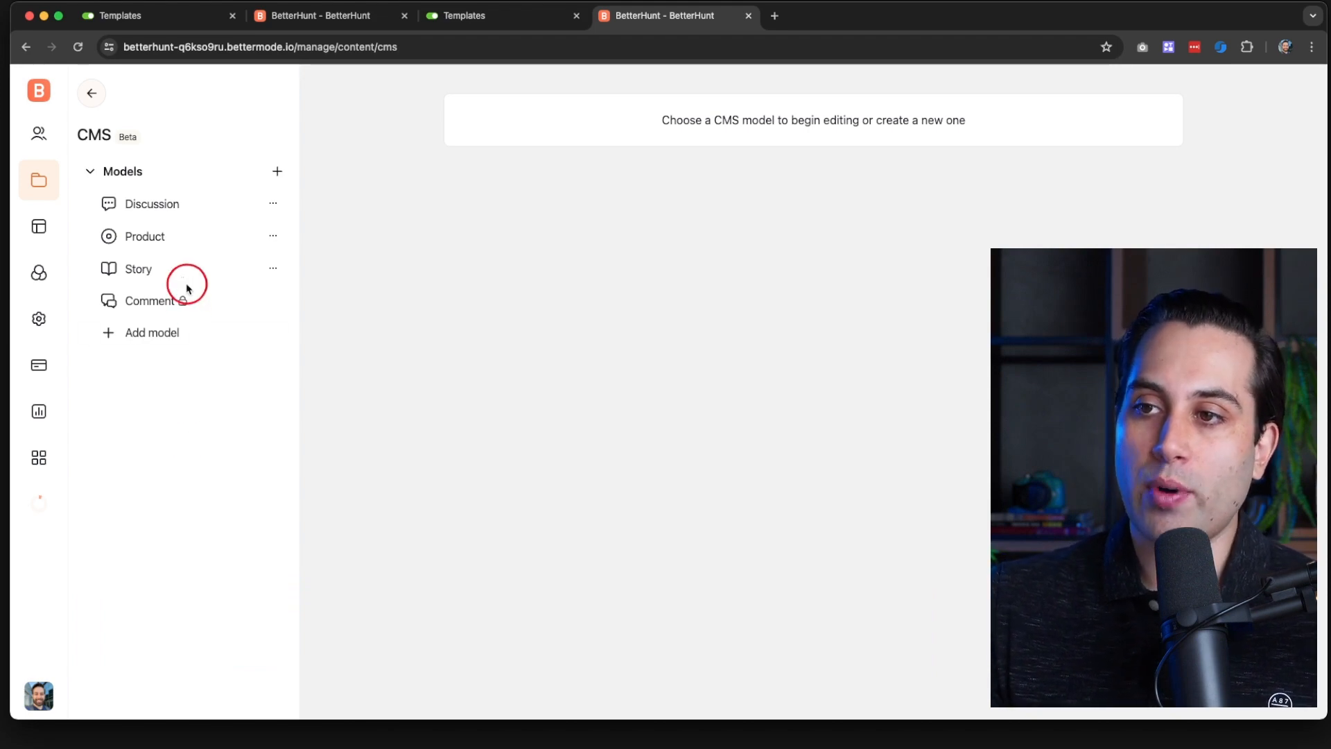
Step: Open the Sharpe Labs product in the BetterHunt demo site and examine its description, launch details and images
click(303, 13)
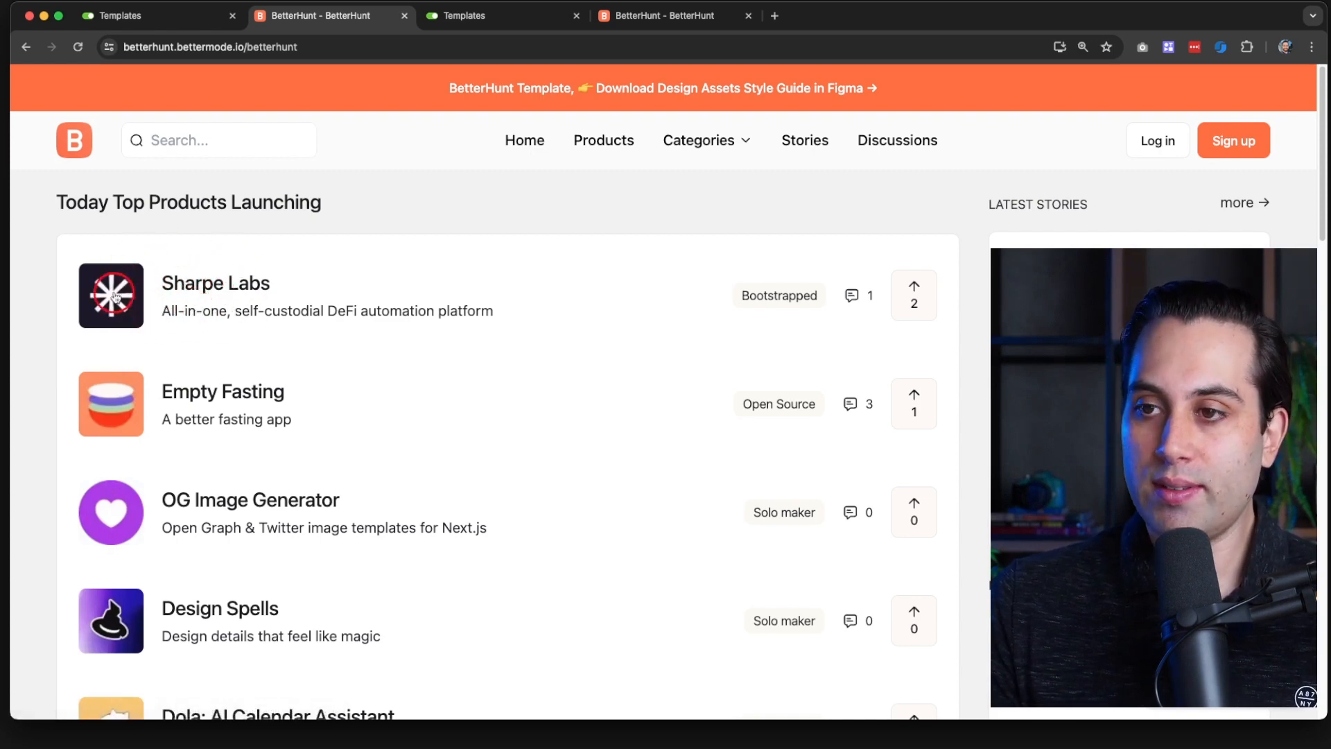
click(160, 305)
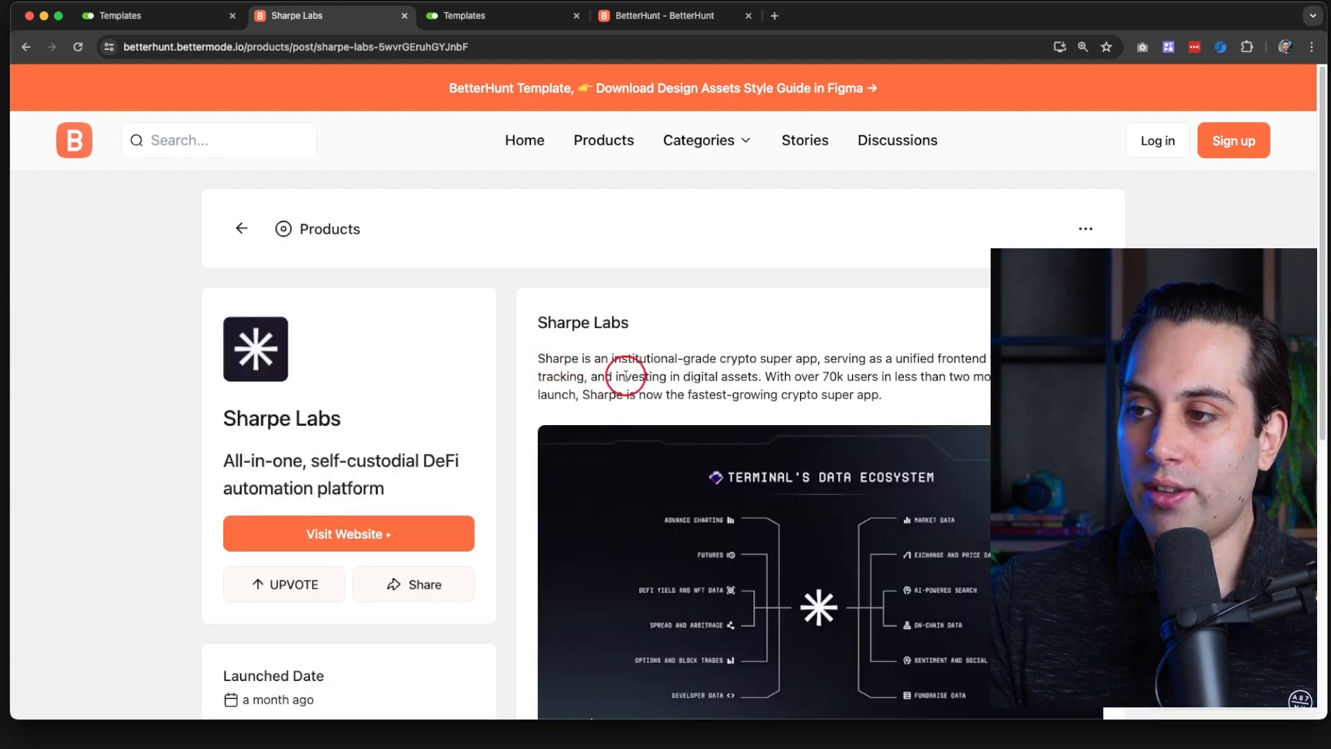
scroll(617, 378, down, 1)
scroll(617, 379, down, 5)
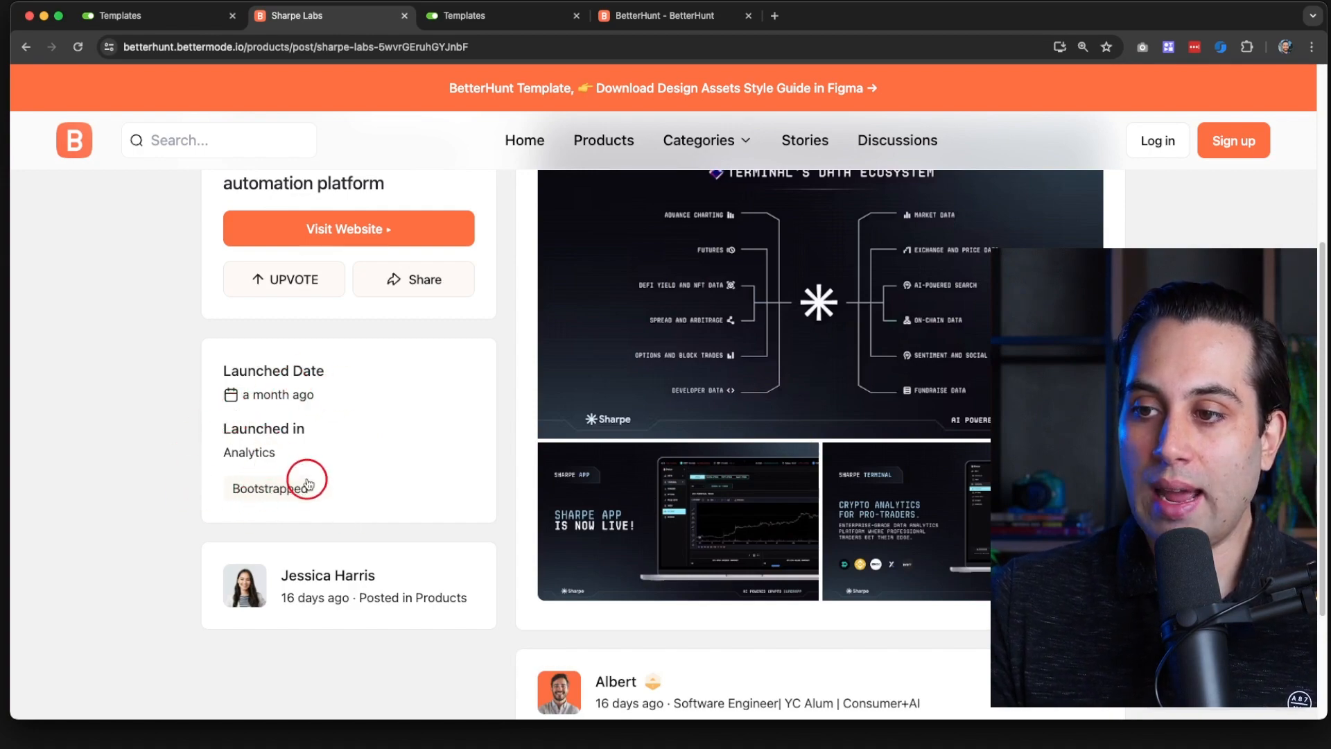
scroll(728, 446, up, 5)
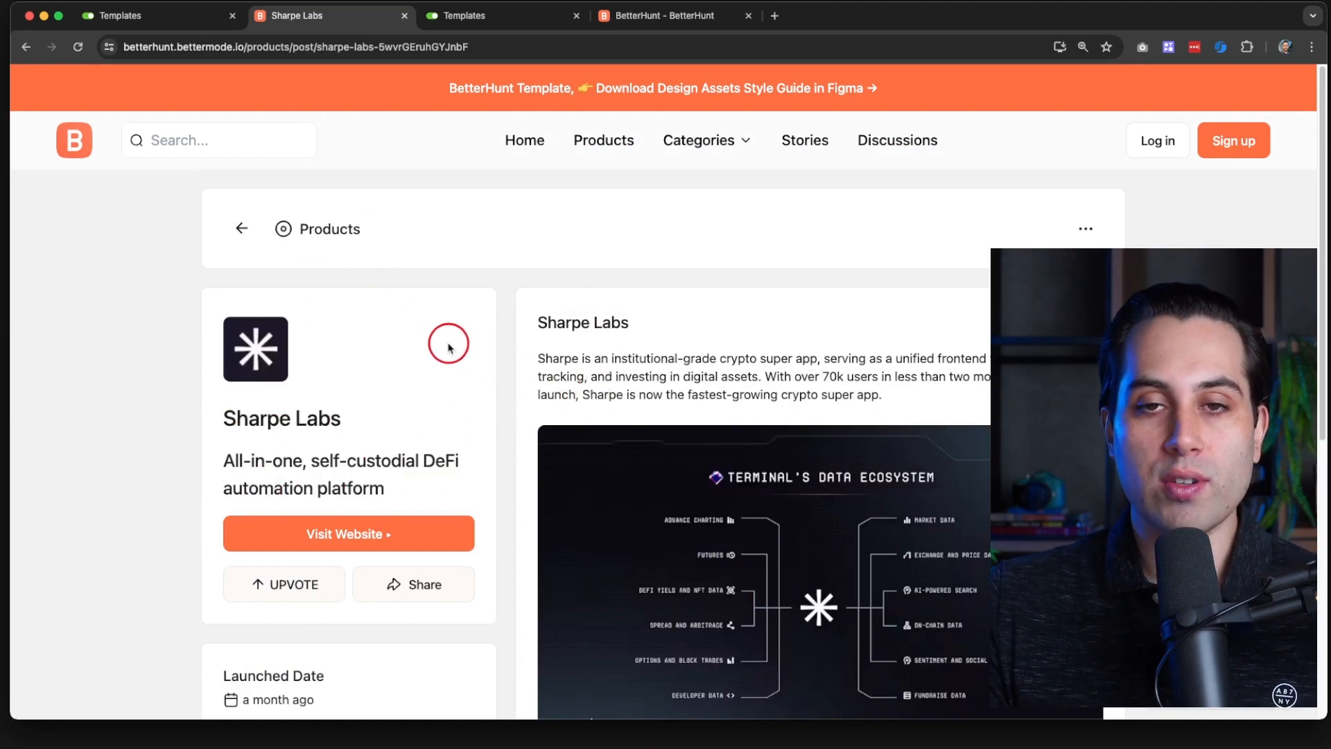
Step: Return to the new site's administration, open the Product CMS model, and examine its settings and form preview fields
click(638, 19)
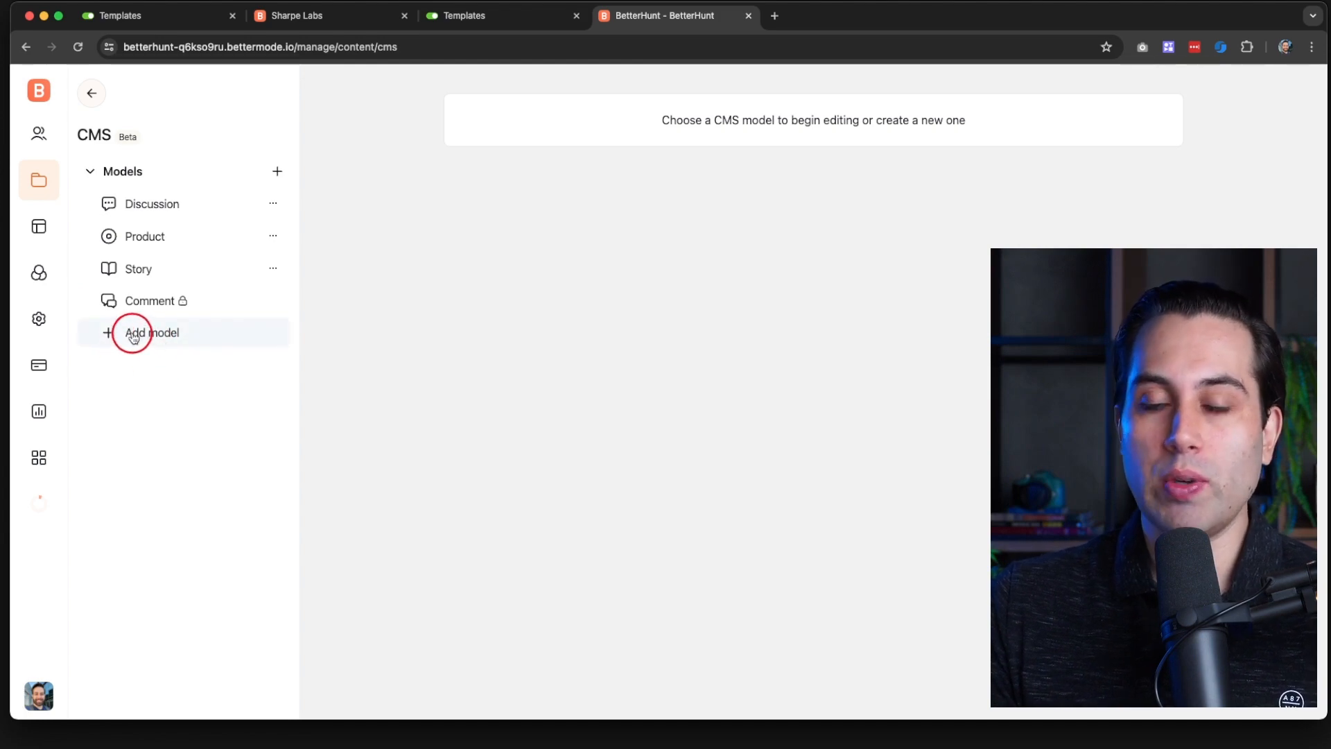
click(136, 240)
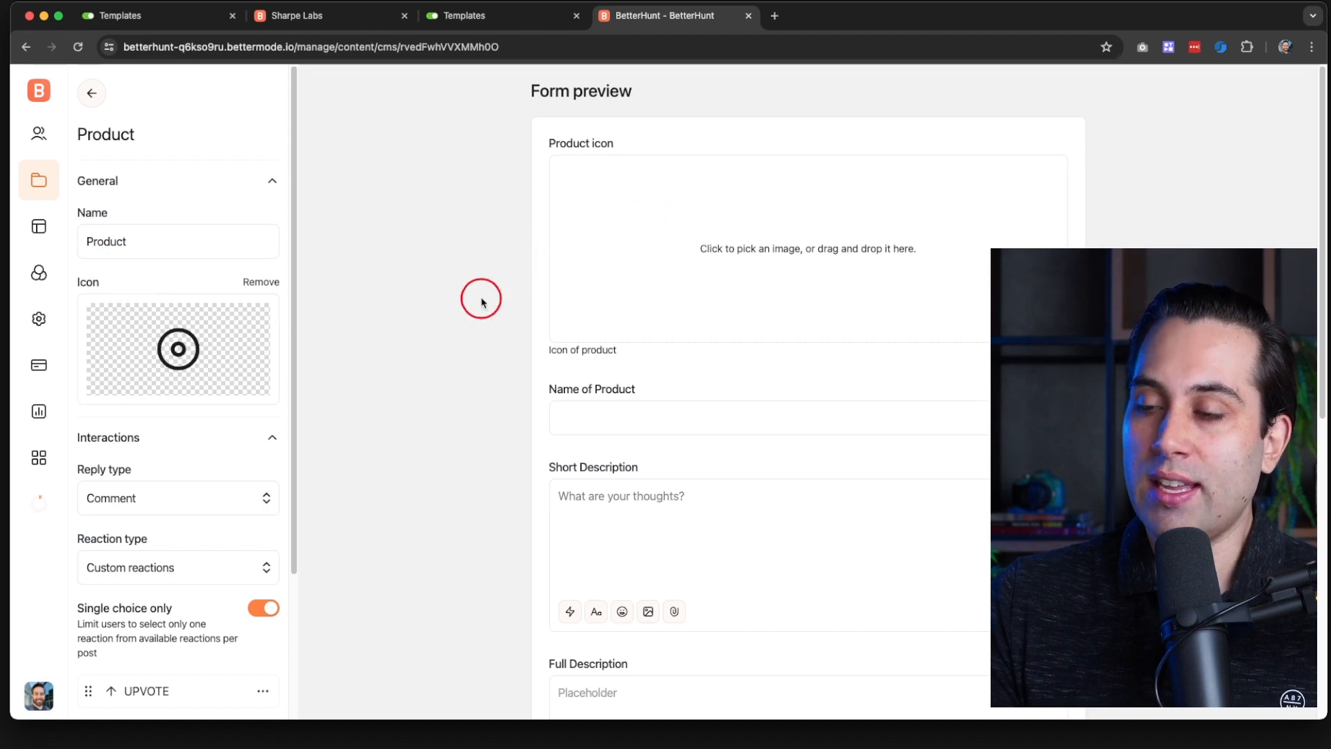
scroll(230, 381, down, 5)
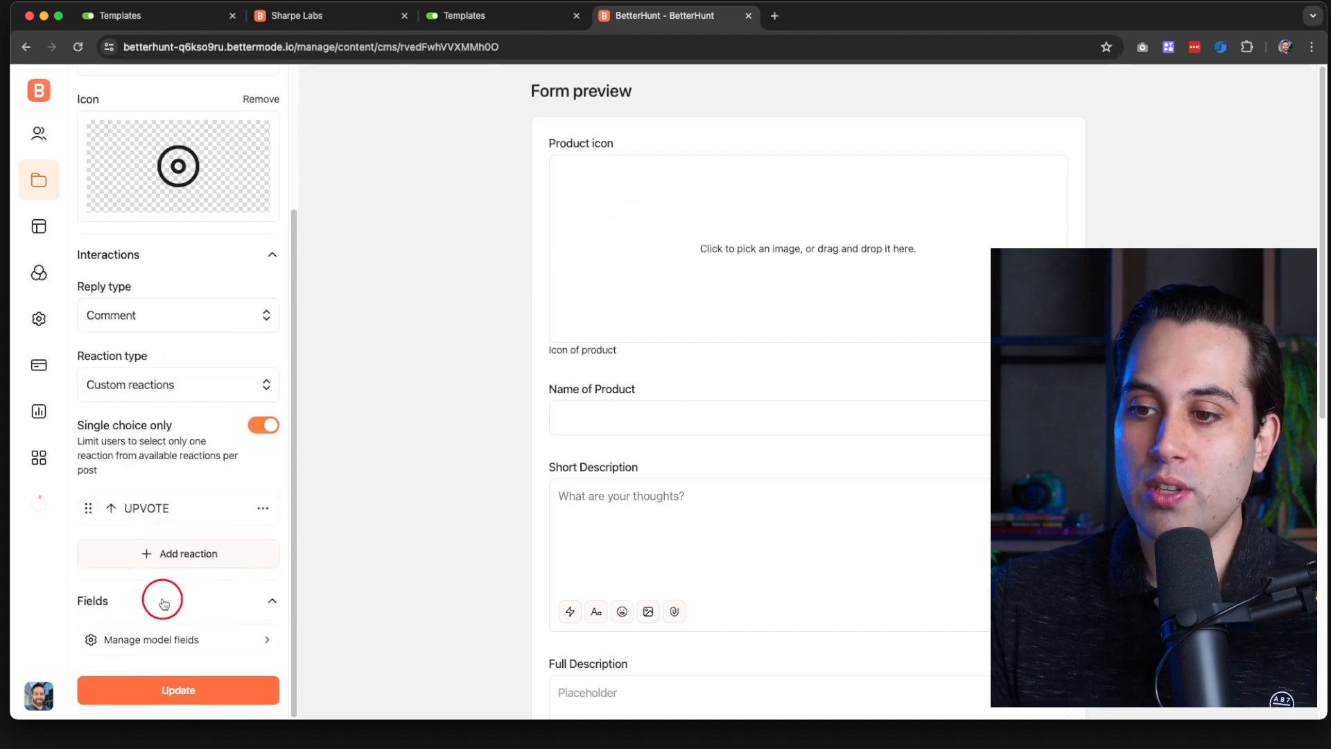
scroll(163, 603, up, 5)
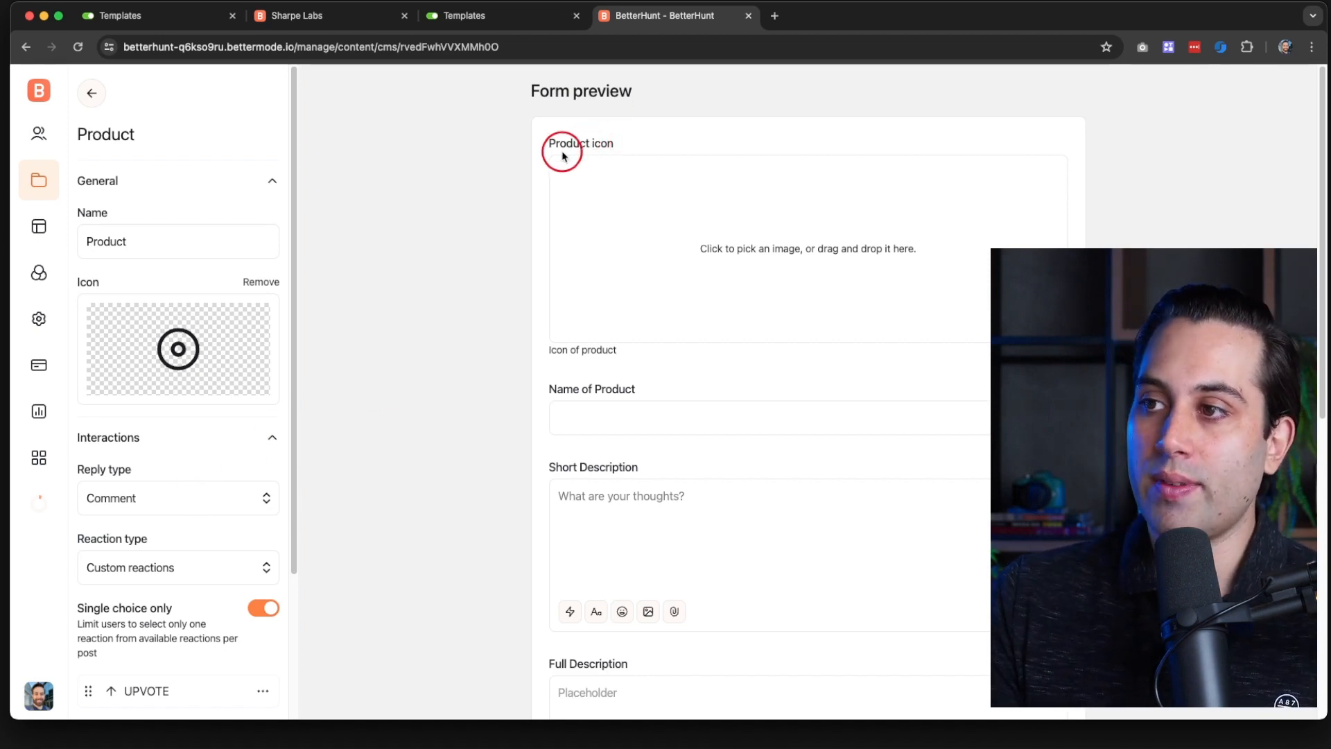
scroll(597, 234, down, 2)
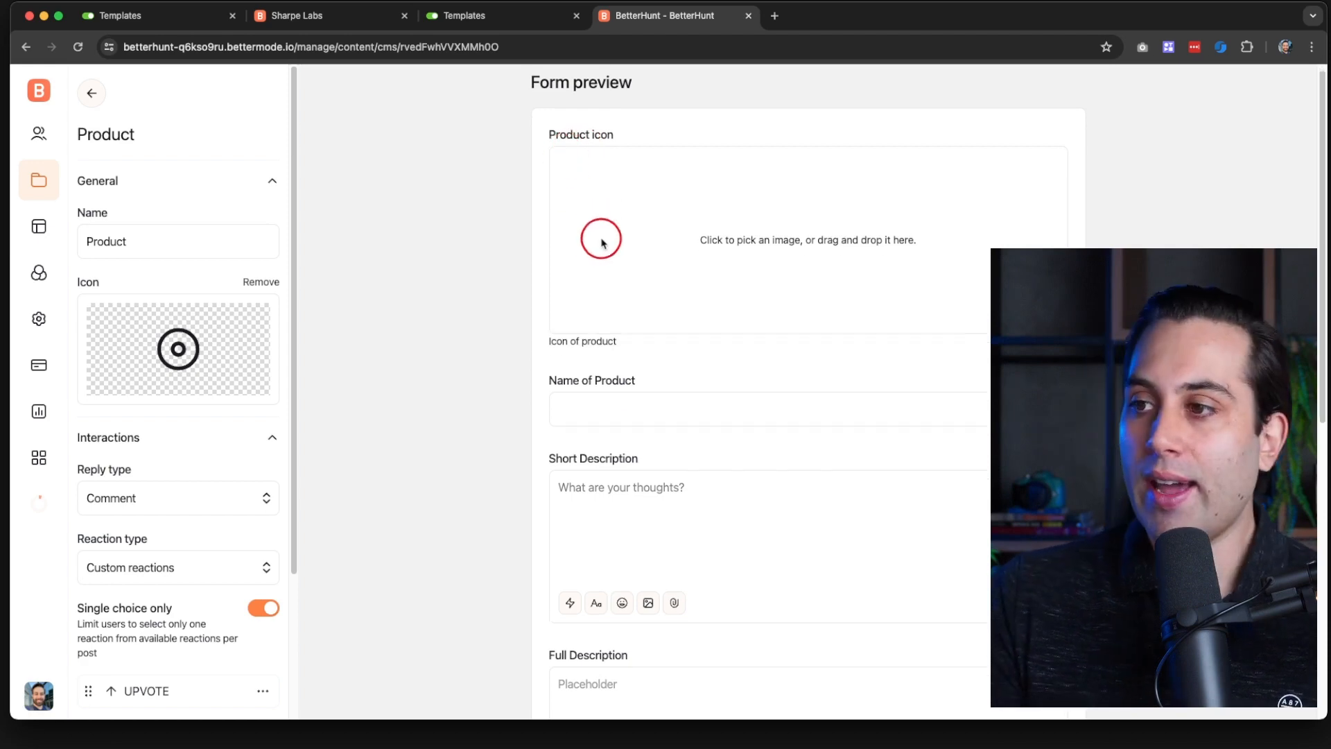
scroll(600, 359, down, 5)
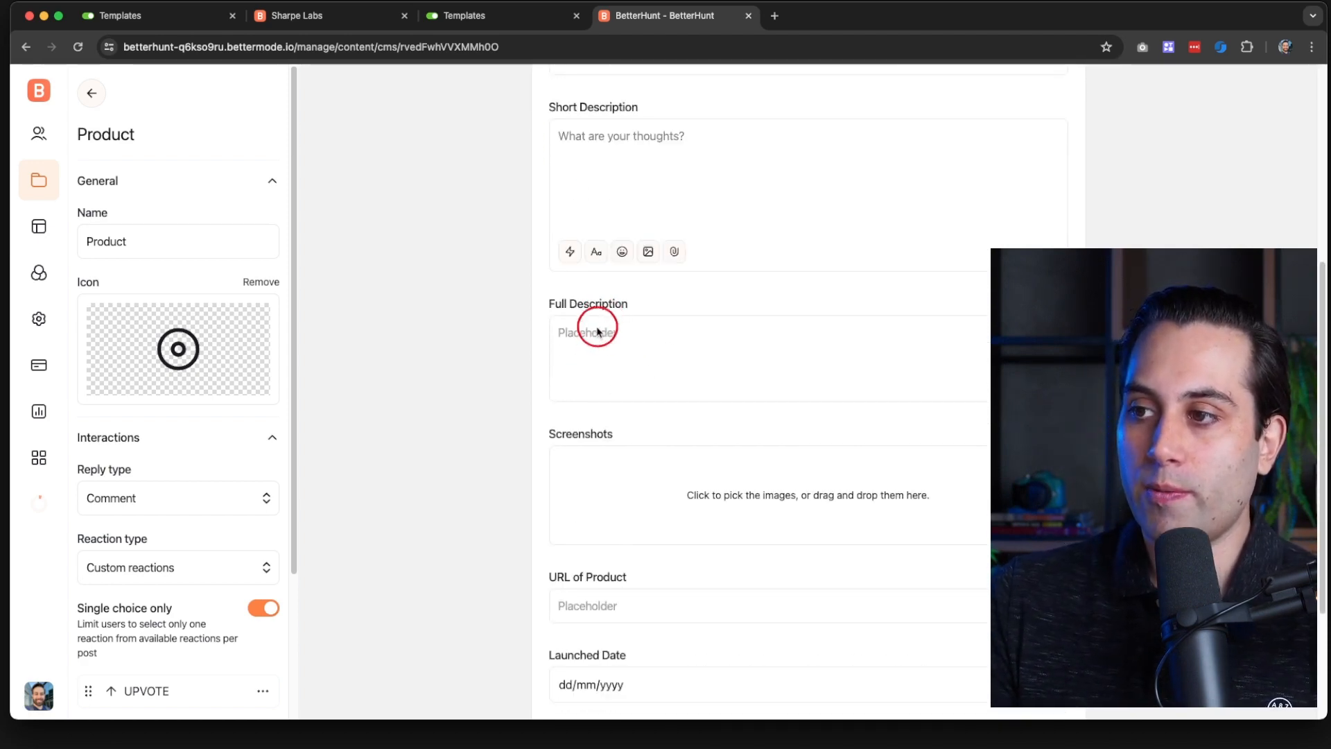
scroll(580, 350, down, 3)
scroll(581, 357, down, 1)
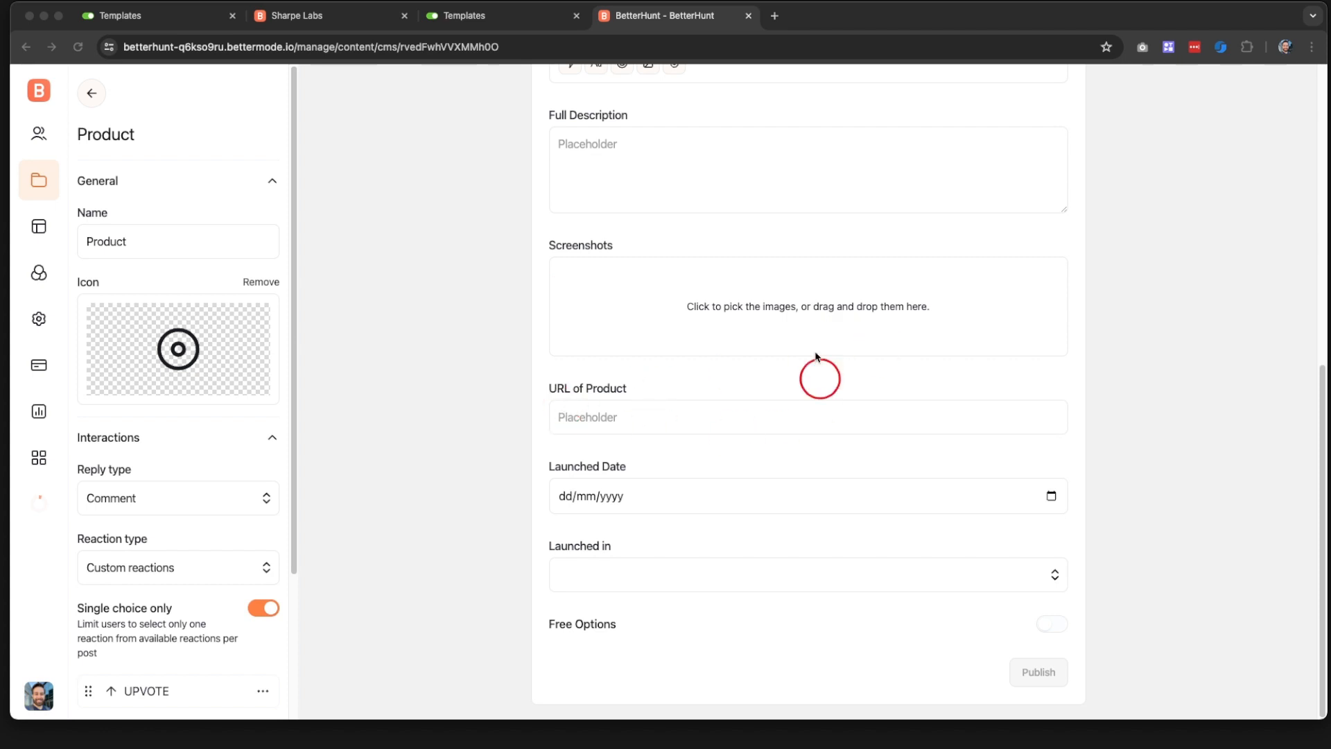
scroll(627, 413, up, 1)
scroll(531, 280, up, 8)
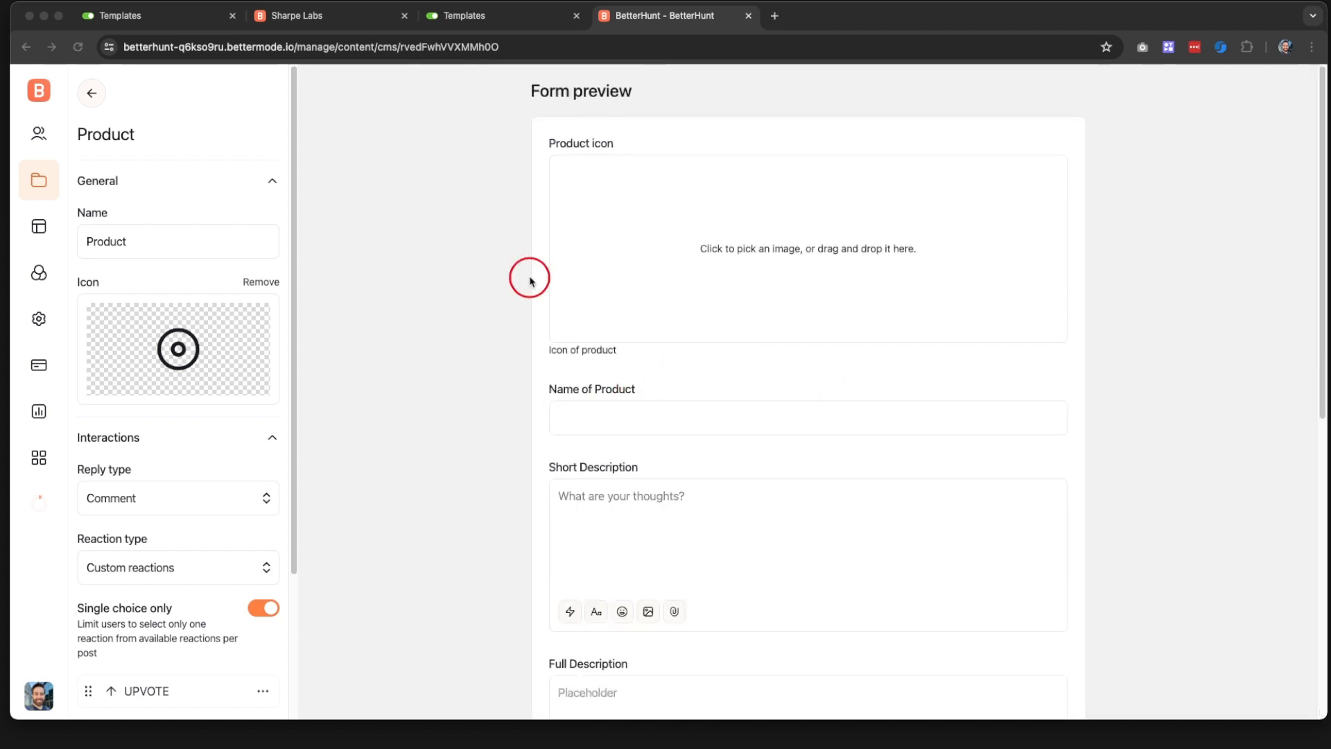
Step: Enlarge the page, review the Product model's form preview fields at that size, and return to the models list
click(529, 280)
key(super+equal)
key(super+equal)
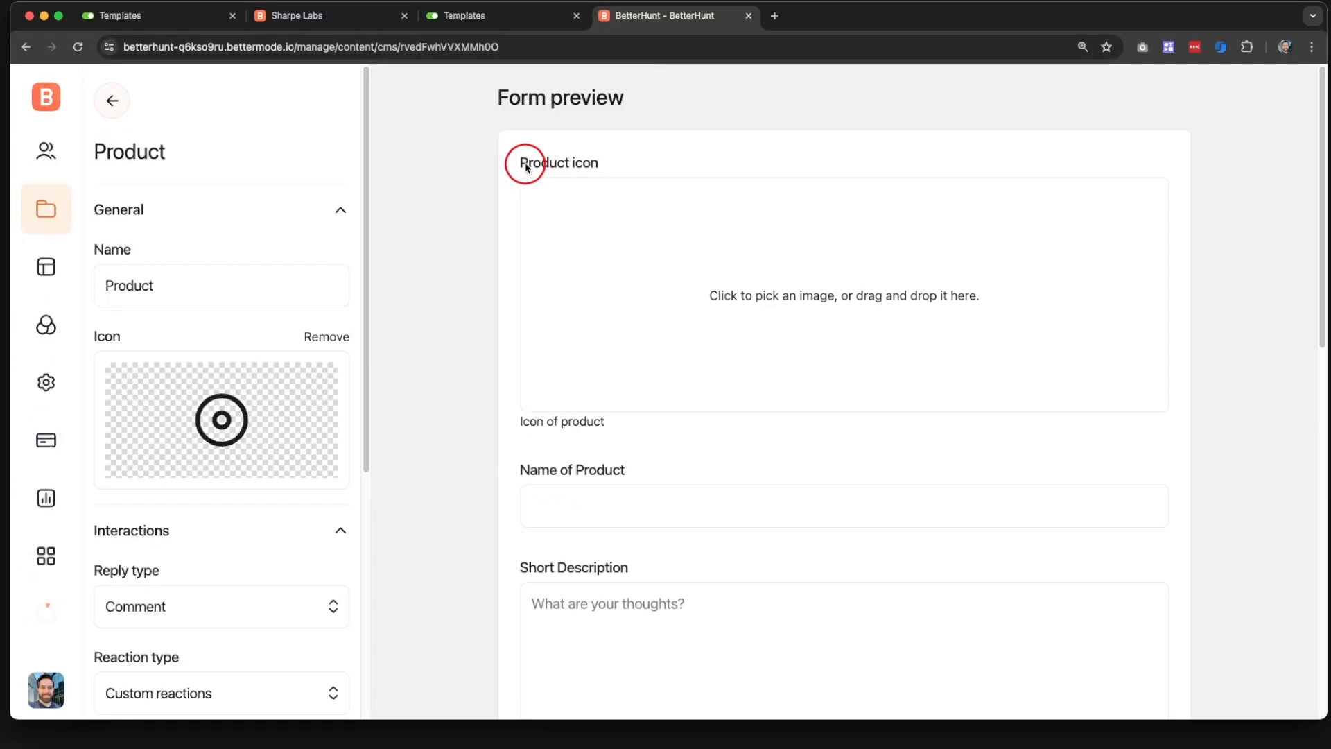
scroll(511, 184, down, 6)
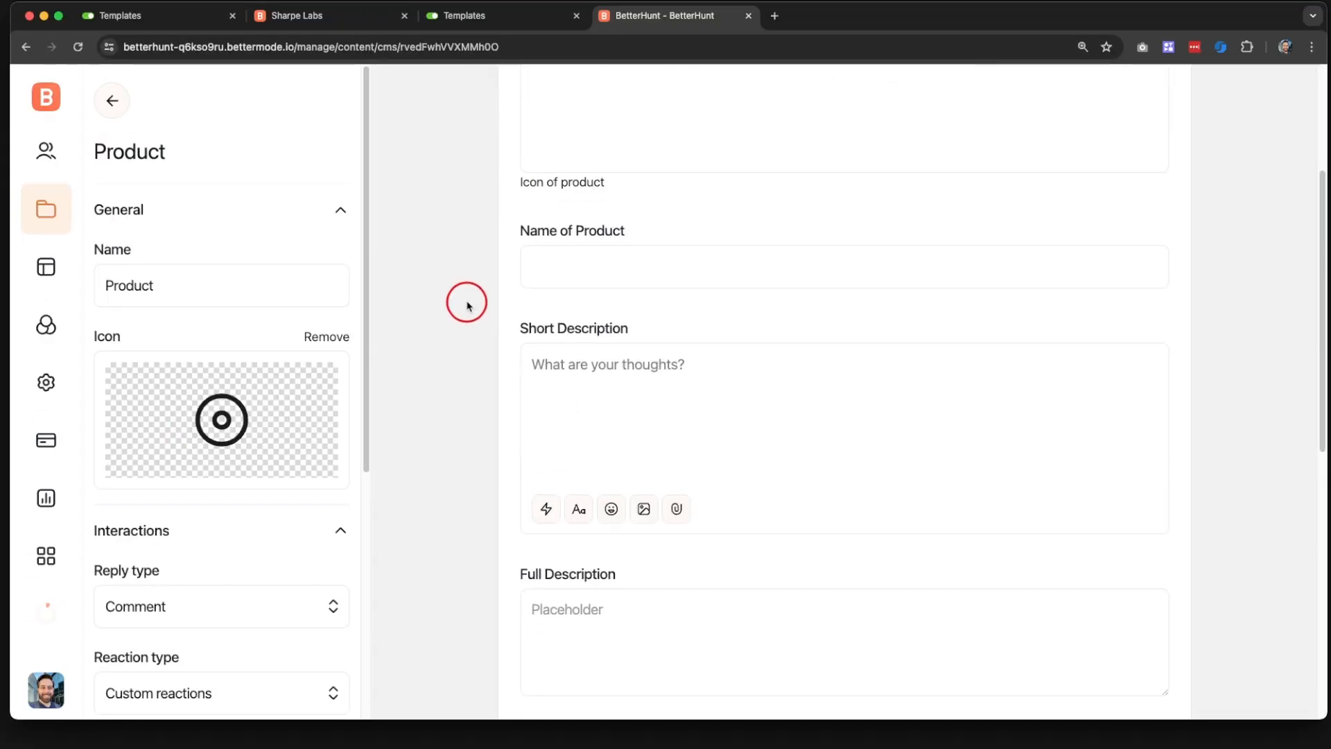
scroll(467, 306, down, 6)
scroll(467, 306, up, 12)
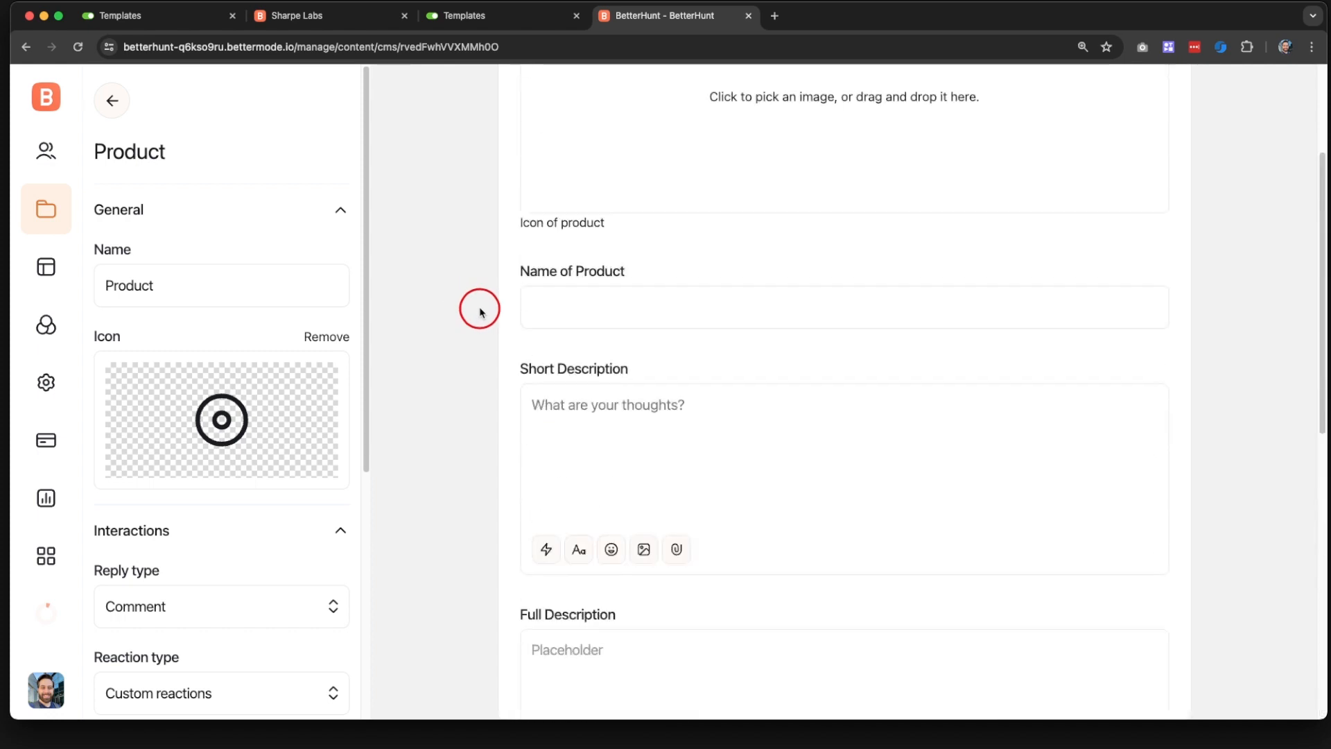
click(114, 102)
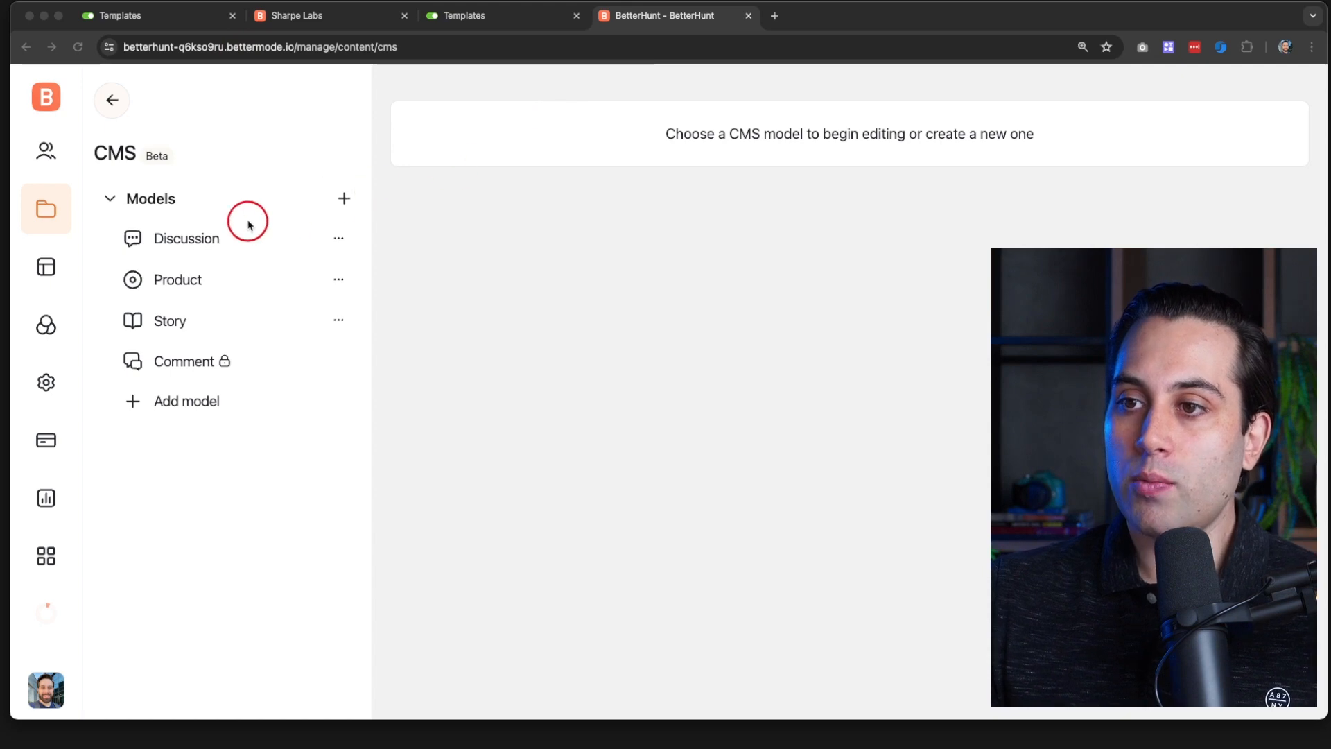
Step: Start a new CMS model and name it Example
click(185, 490)
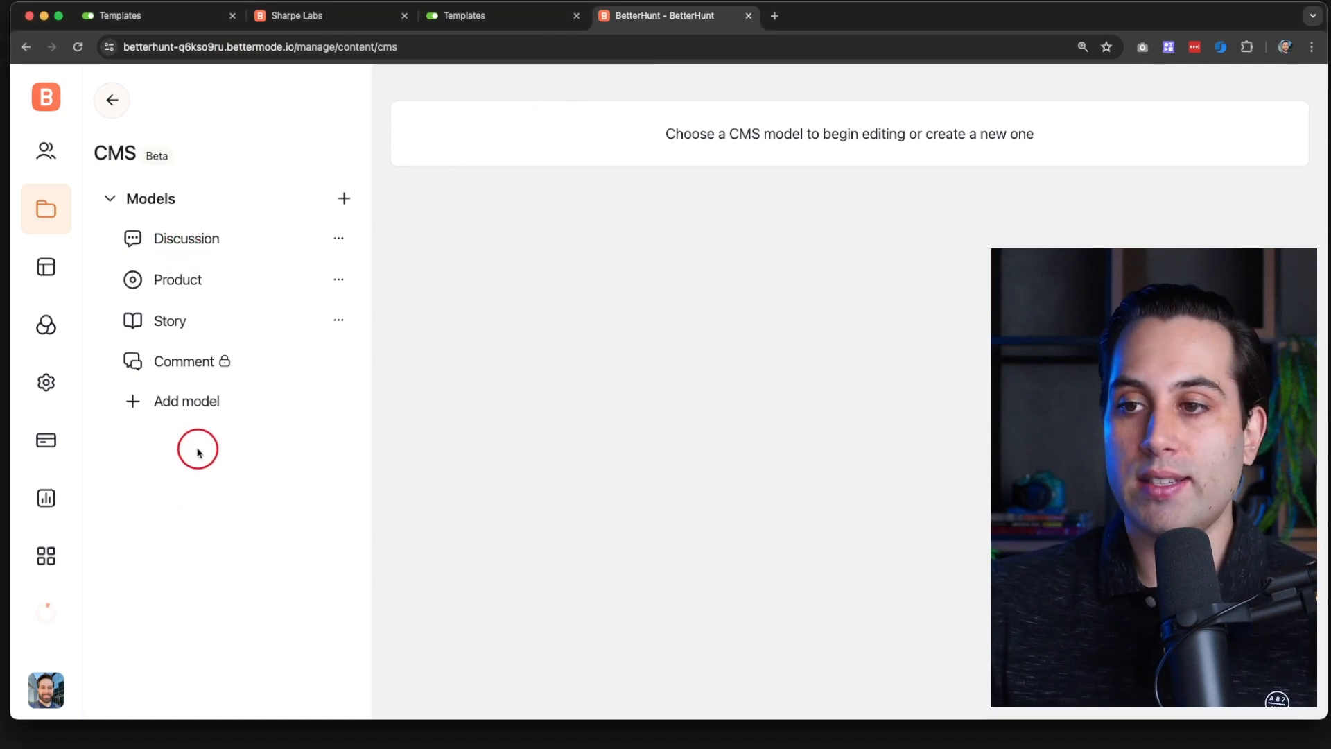
click(179, 409)
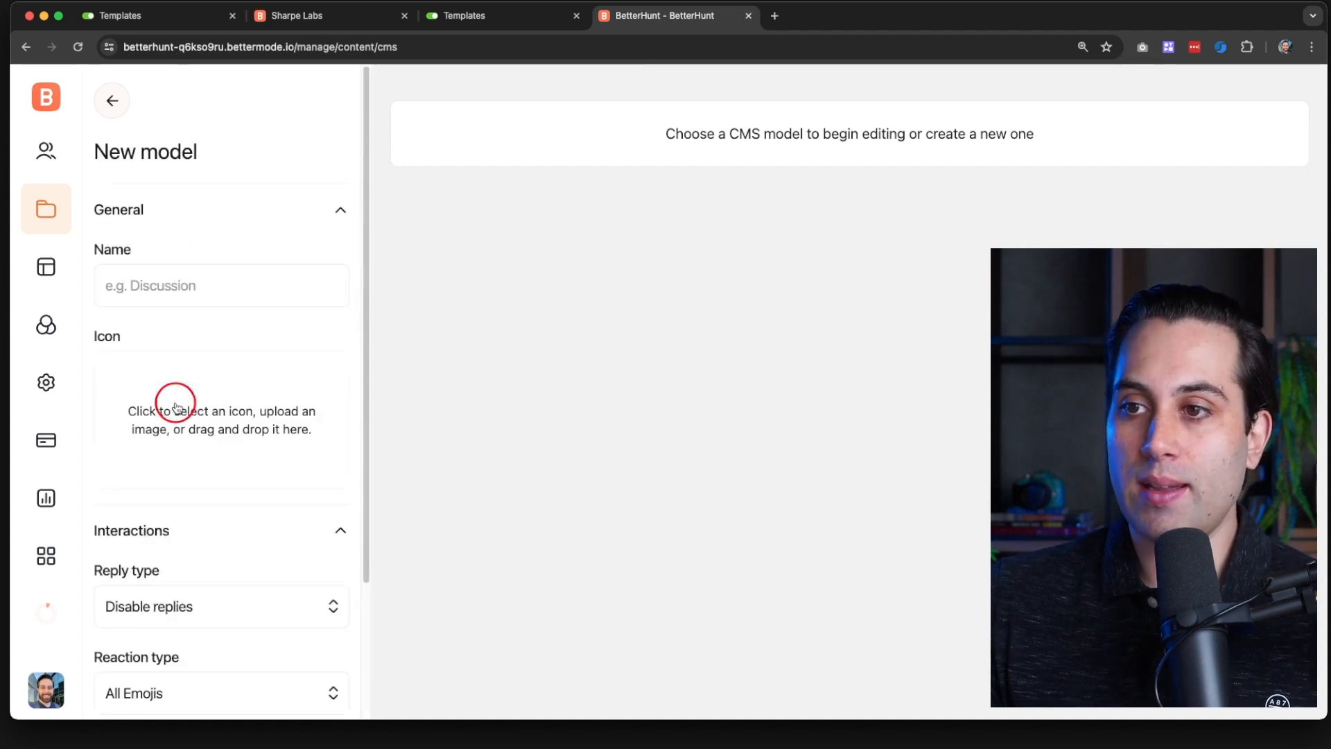
click(139, 284)
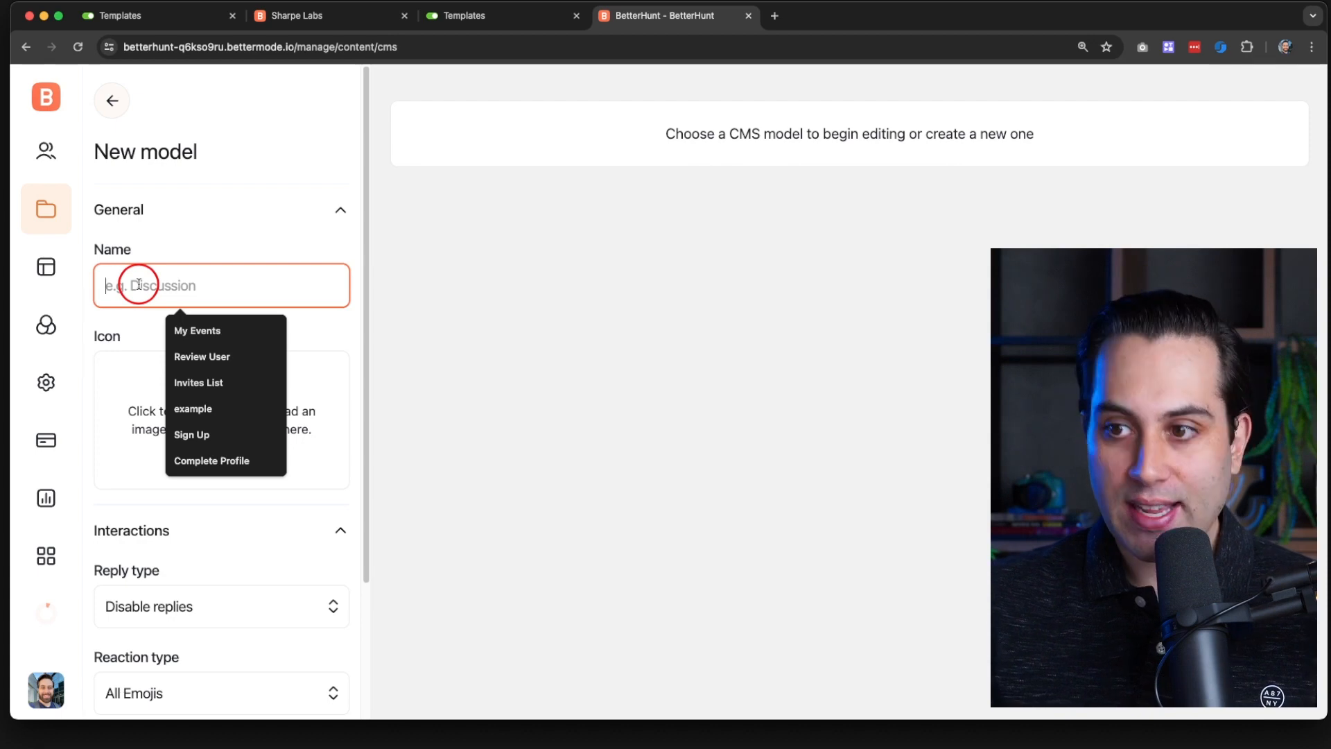
text(Example)
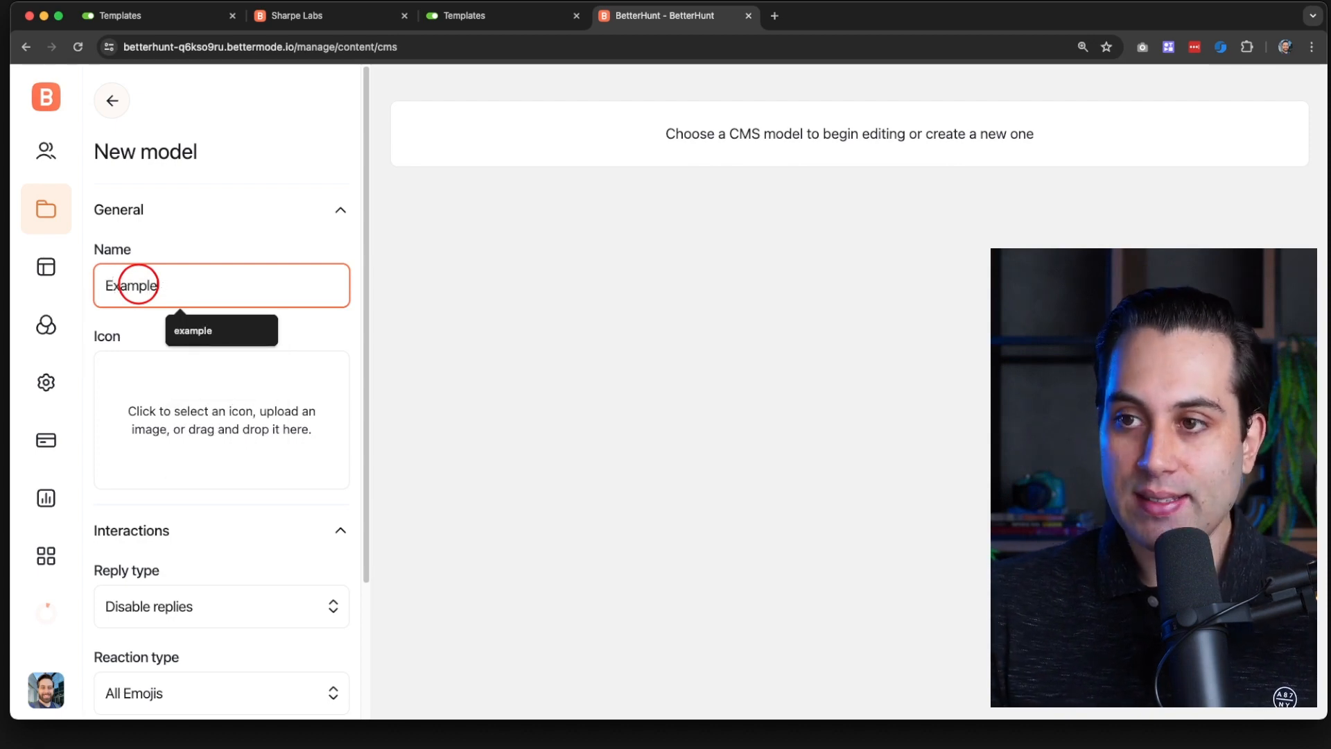
click(123, 330)
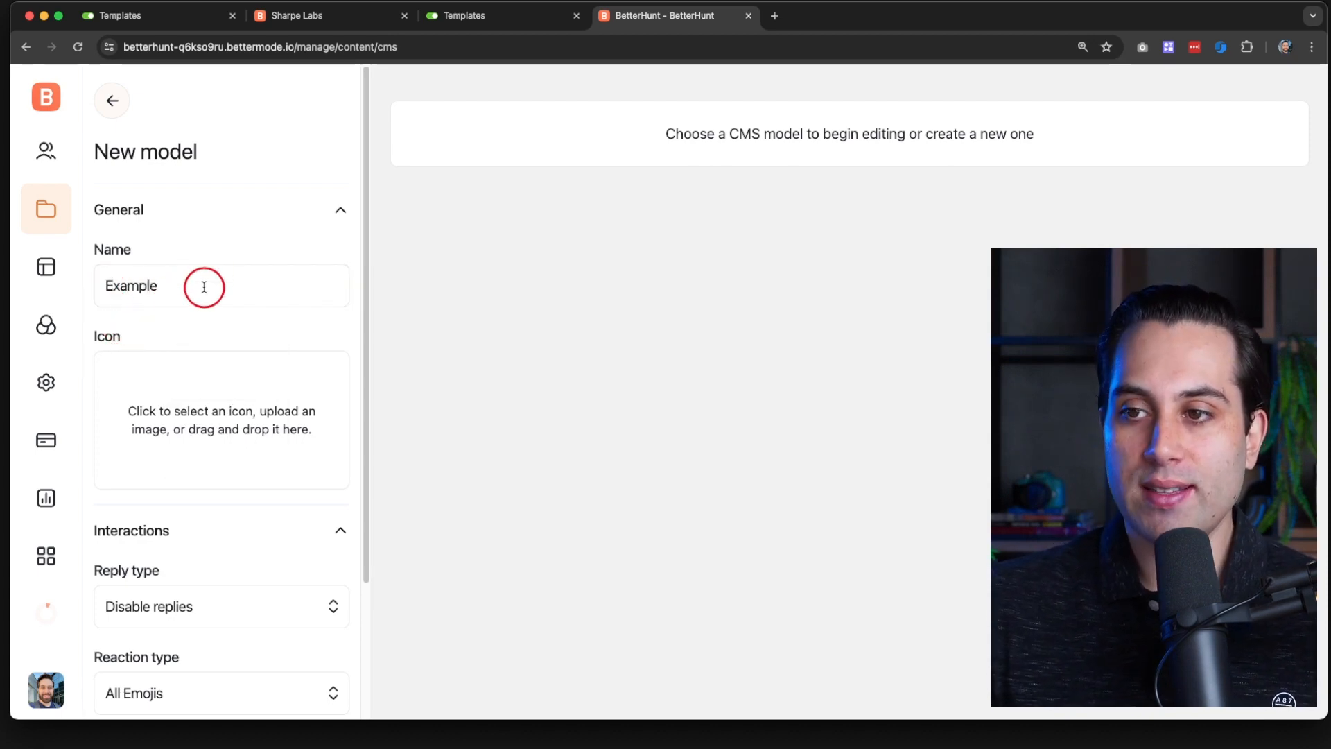
Step: Give the Example model the speech bubble icon with a check mark
scroll(240, 375, down, 1)
click(202, 378)
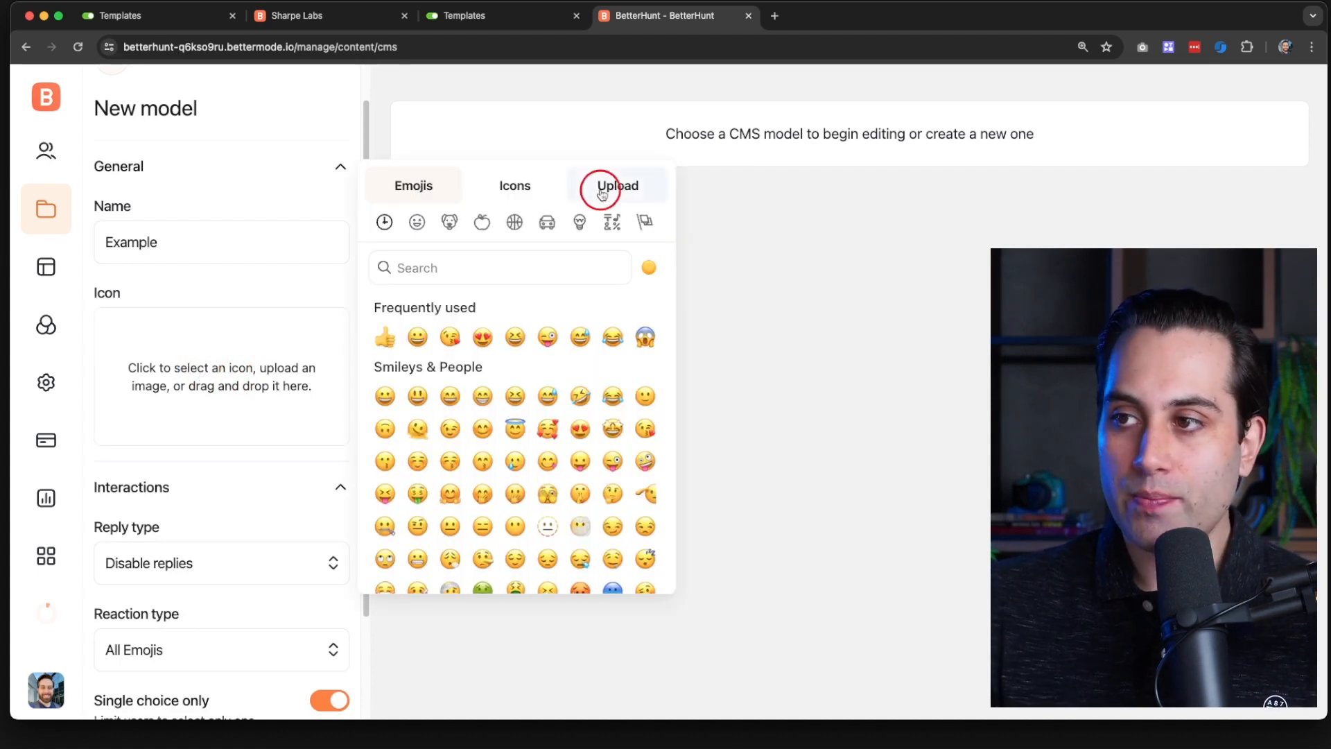
click(529, 190)
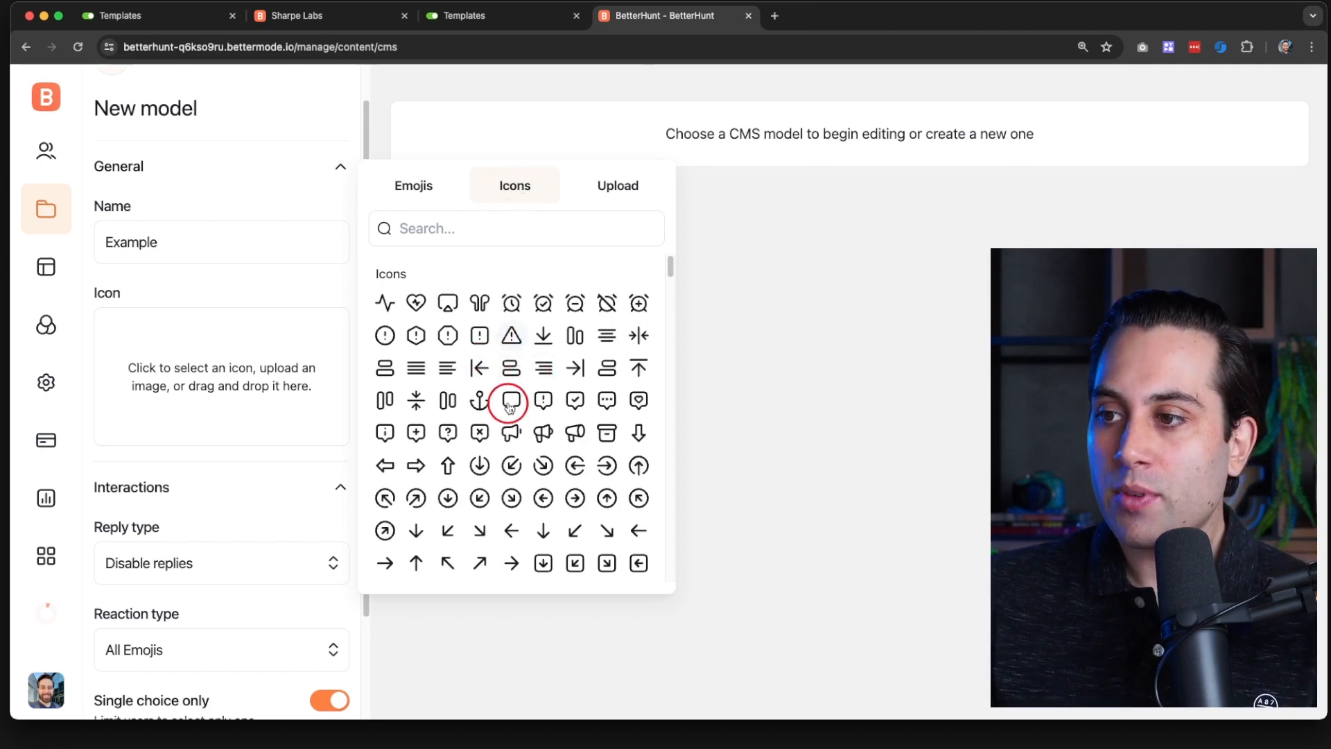
click(579, 402)
scroll(279, 406, down, 5)
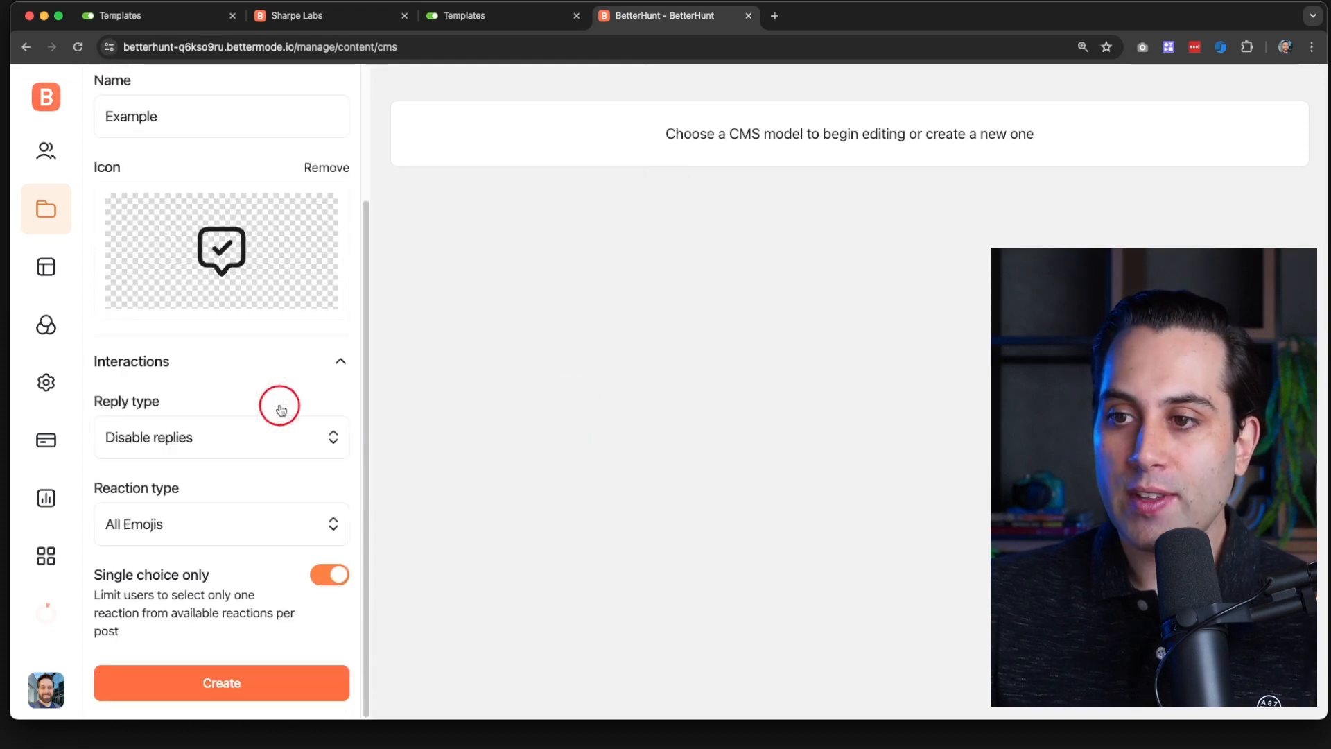
Step: Switch the Example model's reply type to Comment and back to Disable replies
click(167, 441)
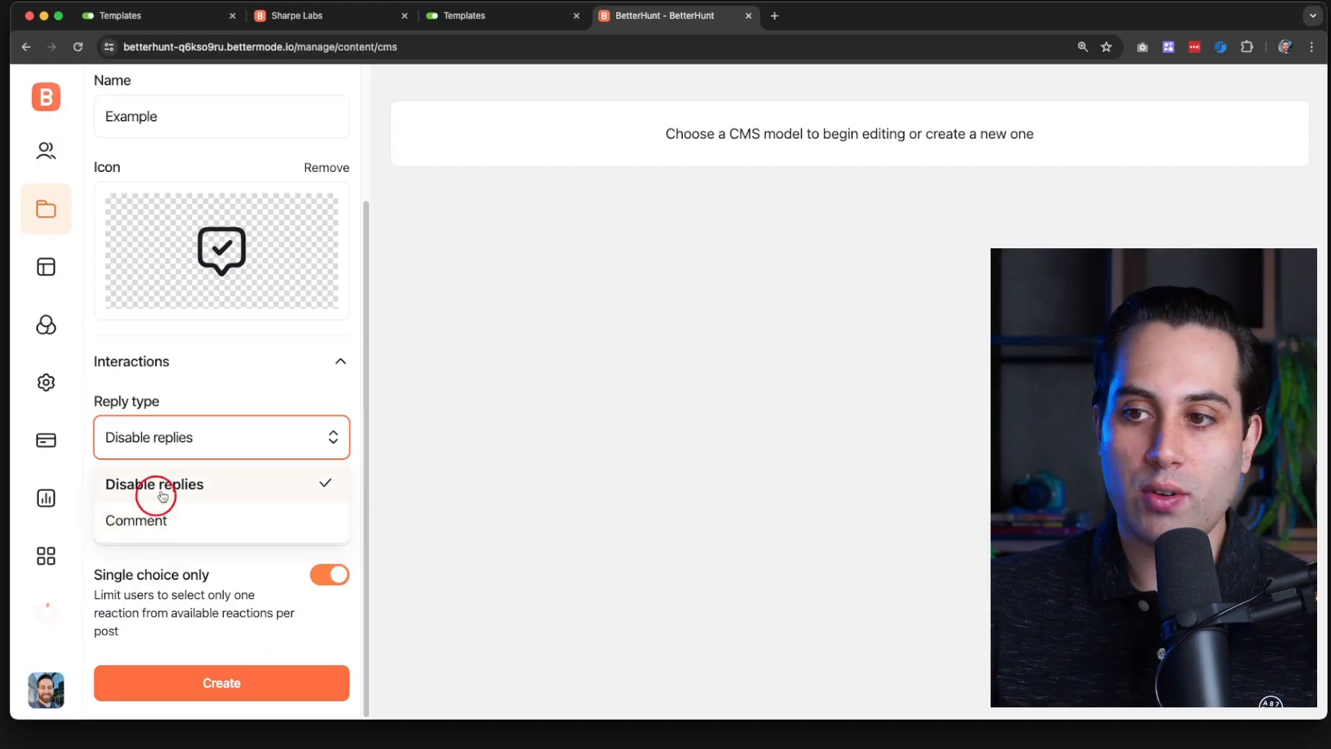
click(143, 518)
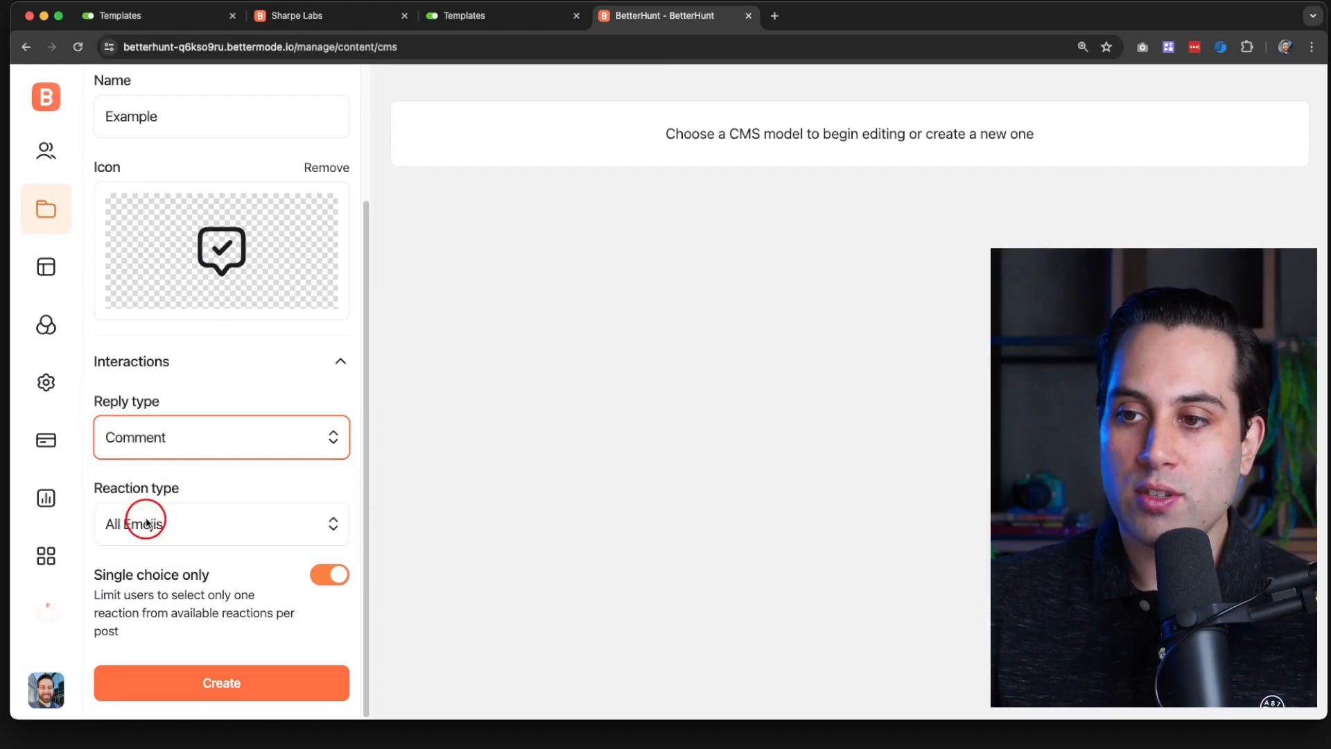
click(143, 441)
click(154, 481)
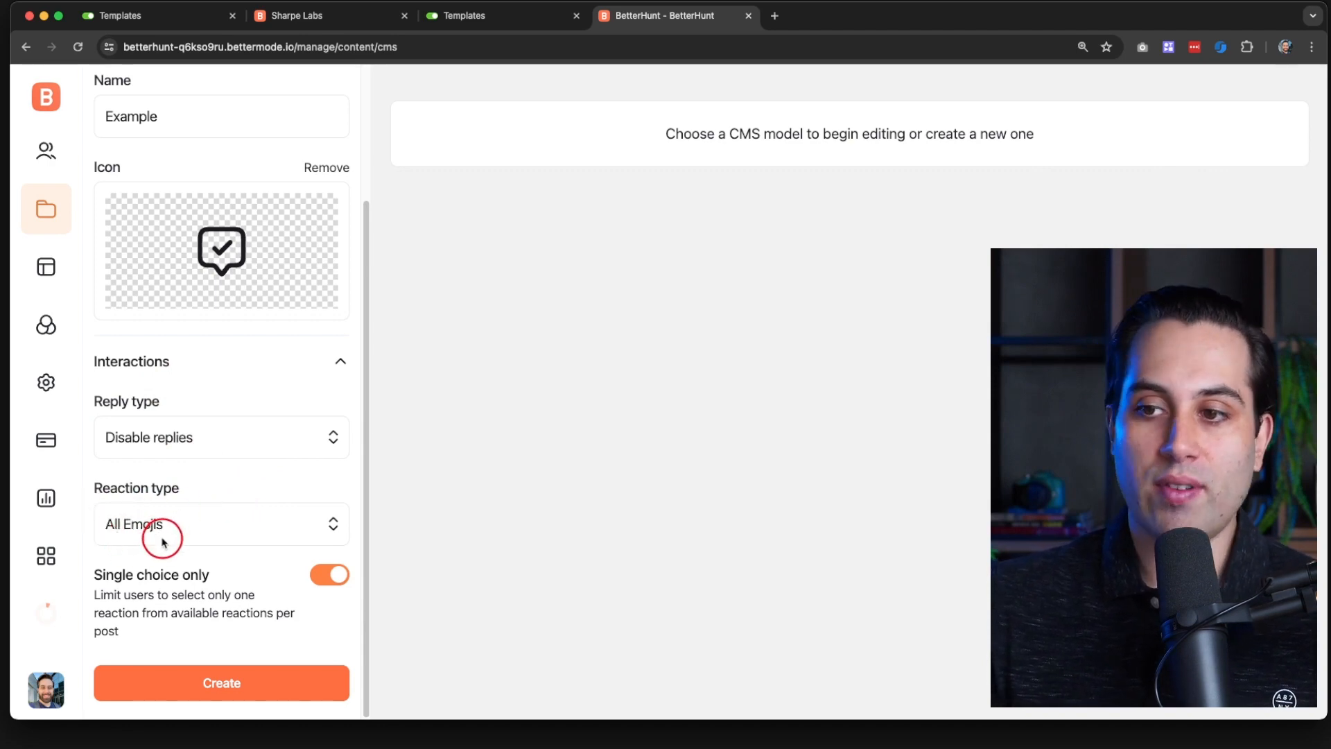
Step: Try Custom reactions as the Example model's reaction type and review the reactions it offers
click(209, 519)
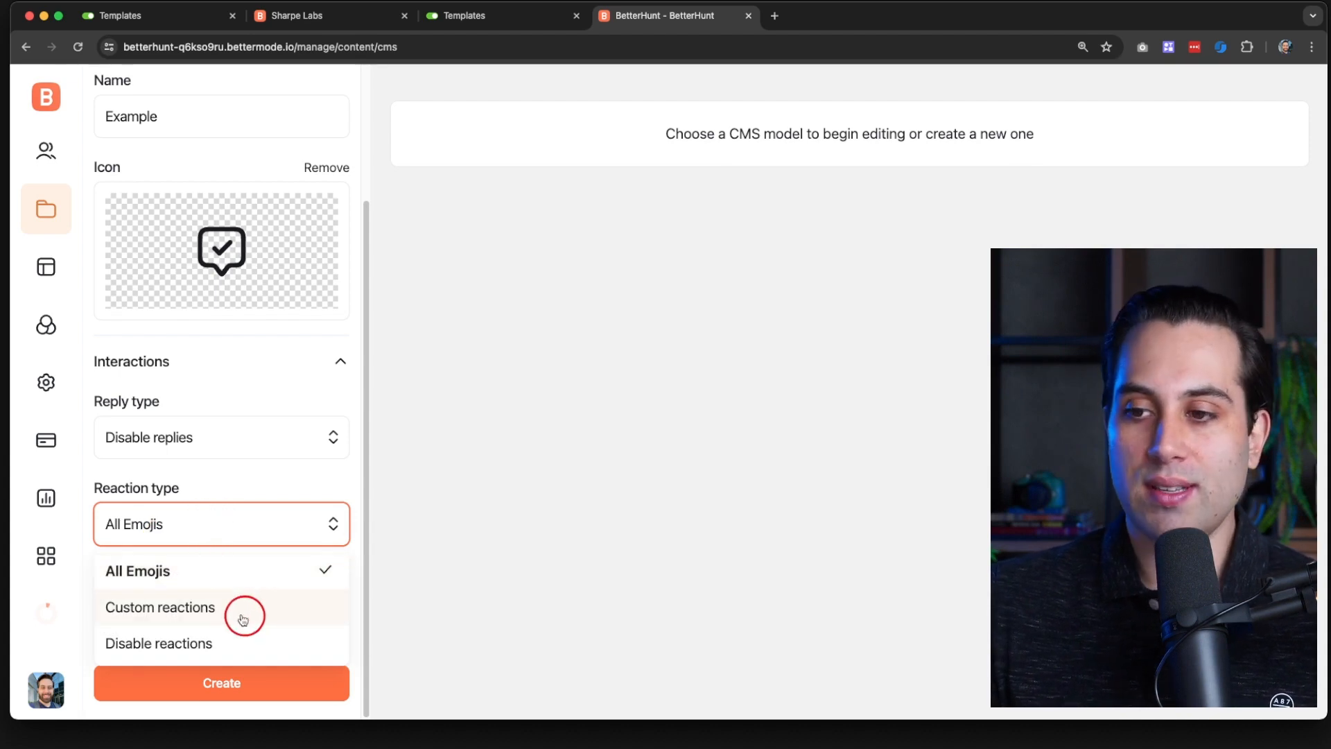
click(182, 606)
scroll(171, 609, down, 5)
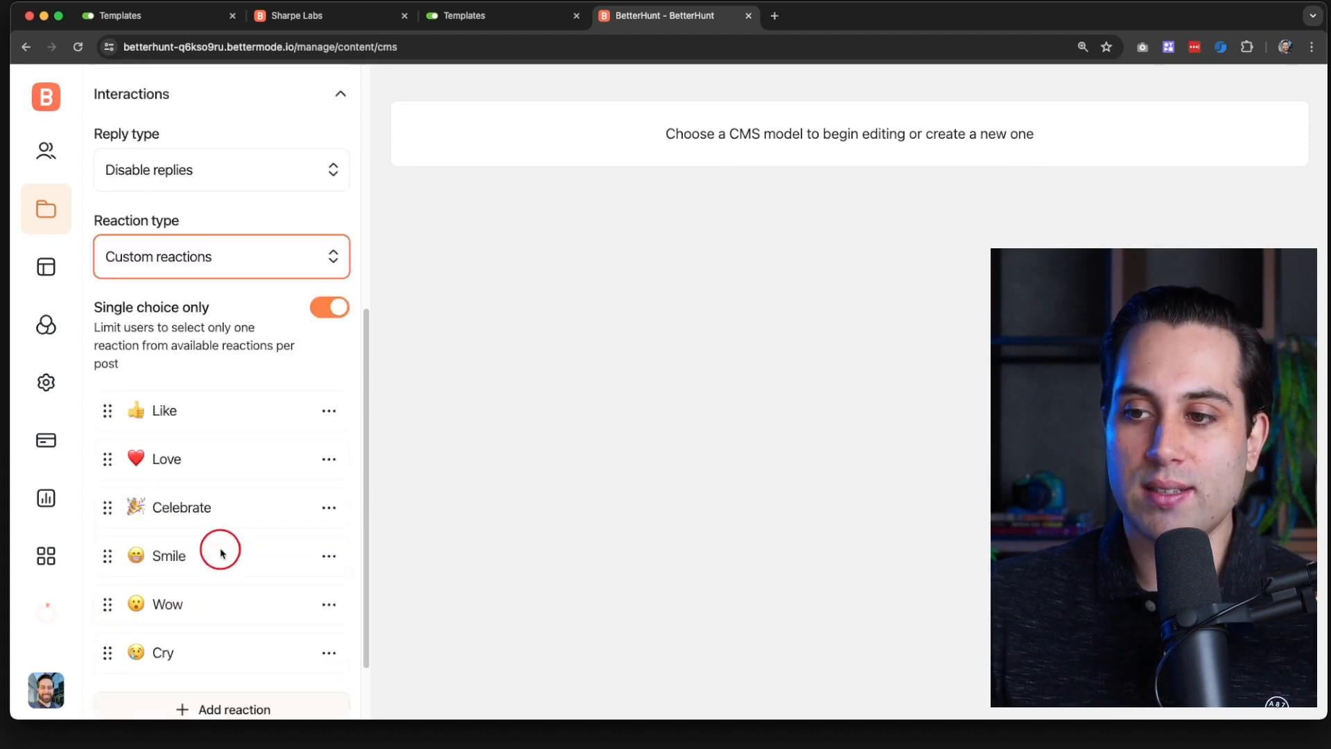
scroll(163, 466, up, 1)
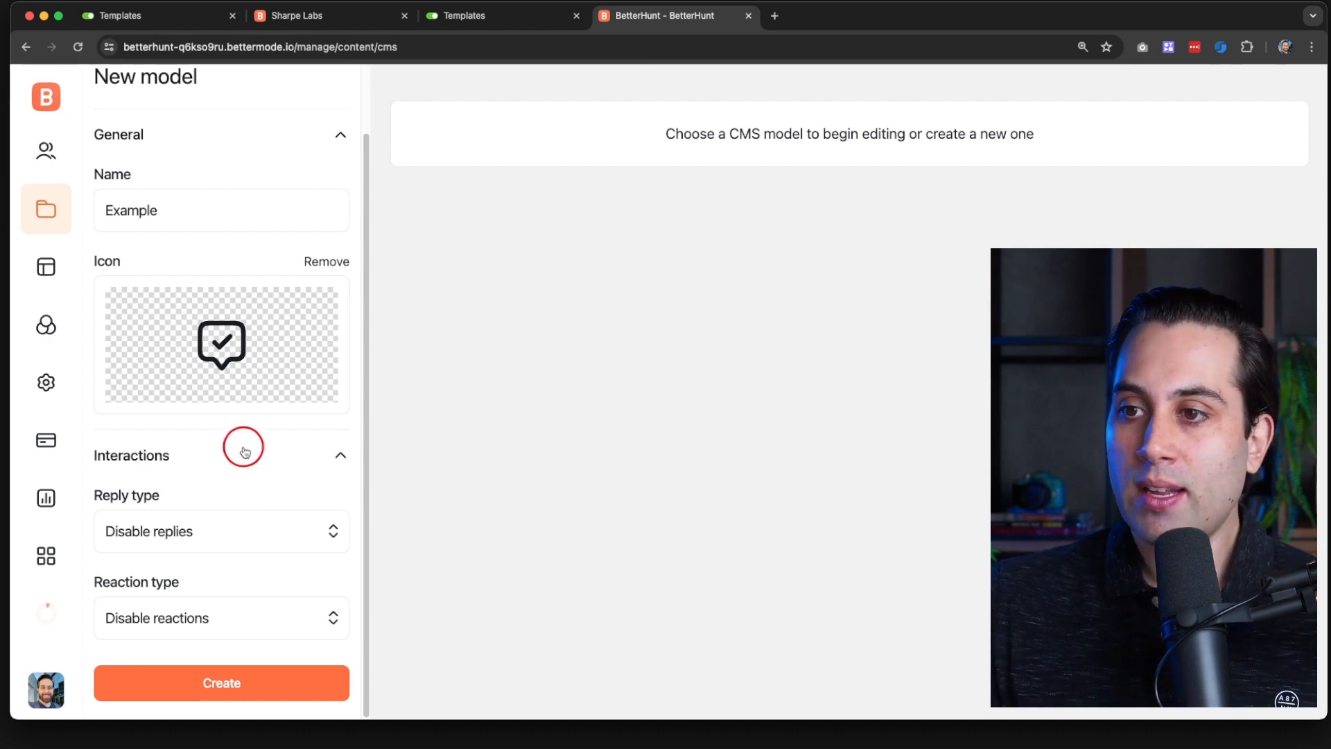
Step: Create the Example model and review the settings of its Title field
click(221, 683)
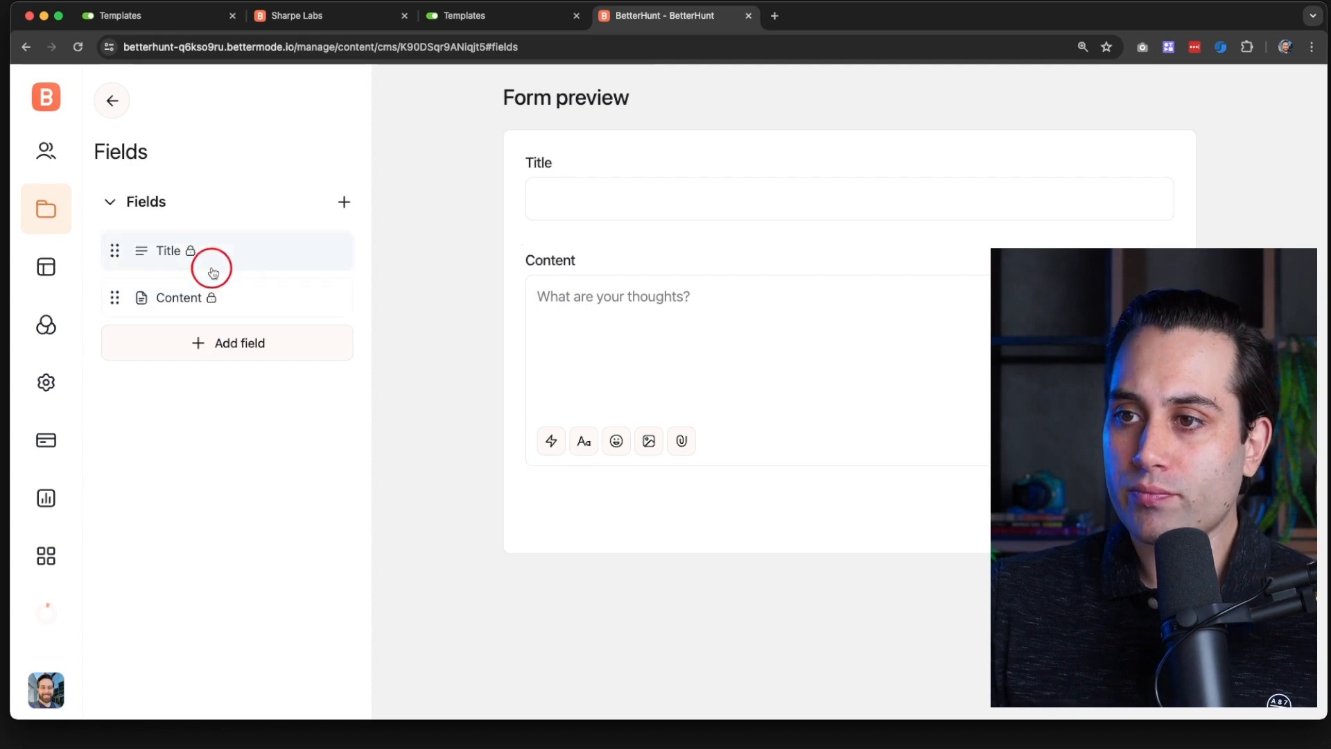
click(136, 251)
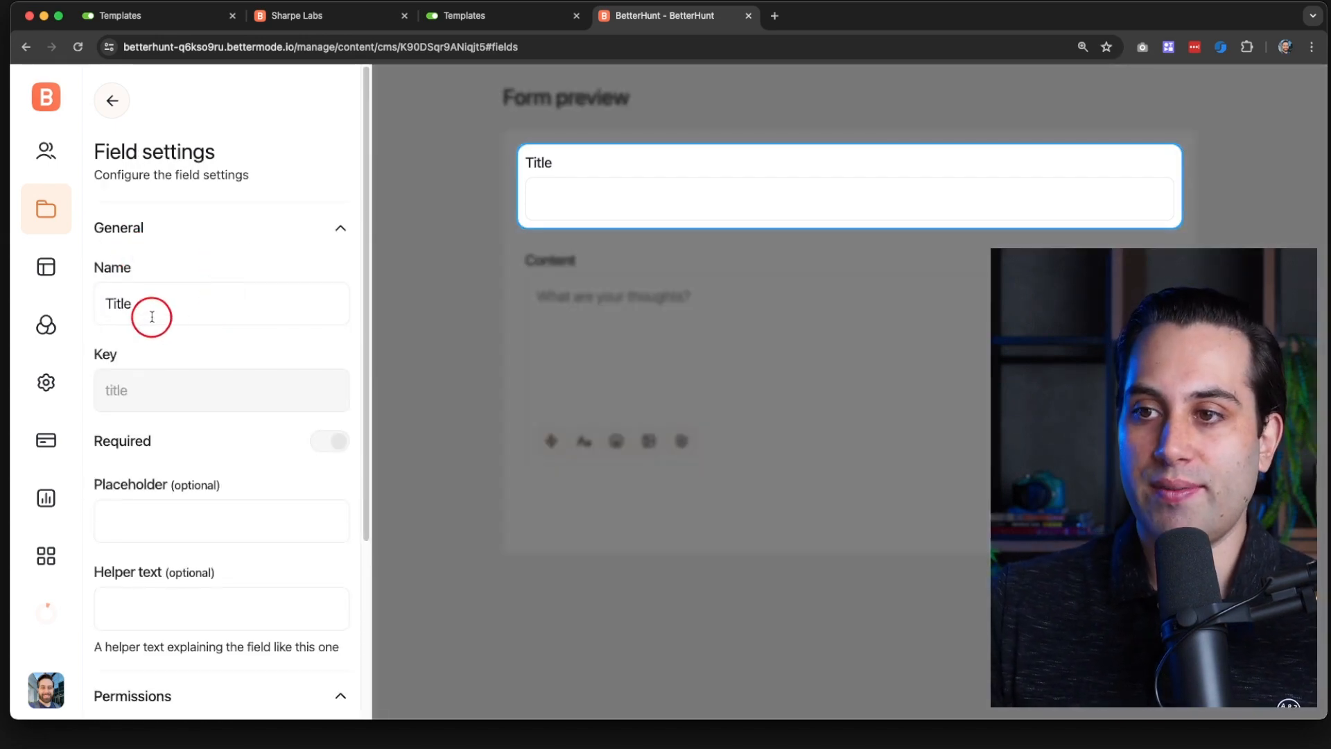
scroll(147, 310, down, 2)
scroll(147, 308, up, 2)
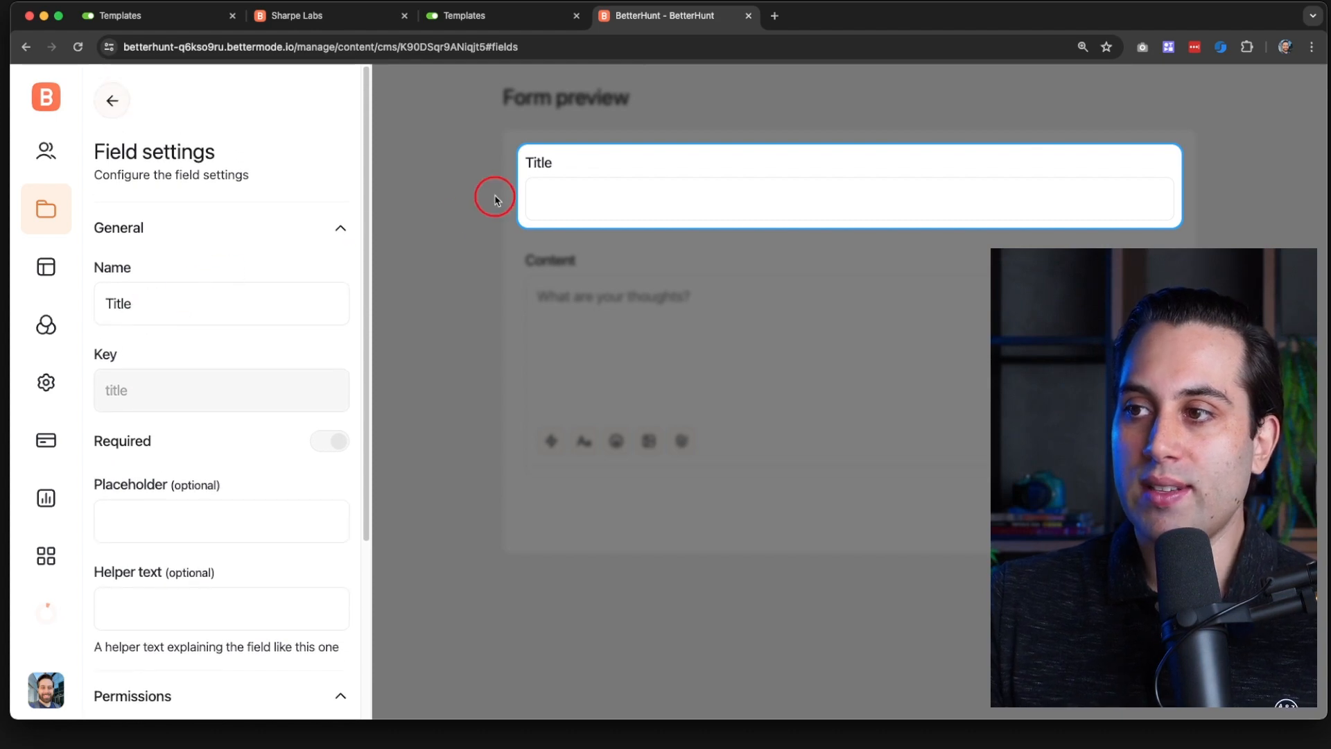
Step: Try Something as the Title field's name, look through its remaining settings, and leave without updating the field
drag(139, 306, 98, 301)
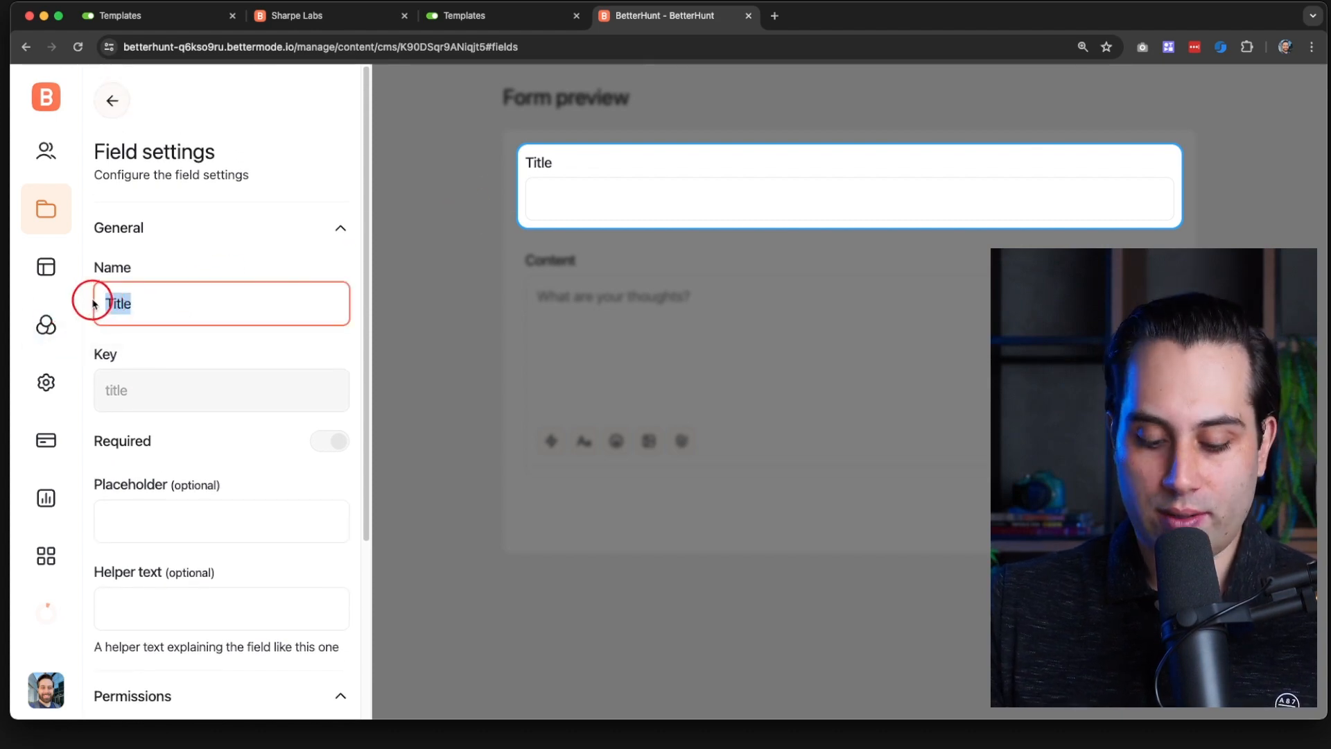
text(Some)
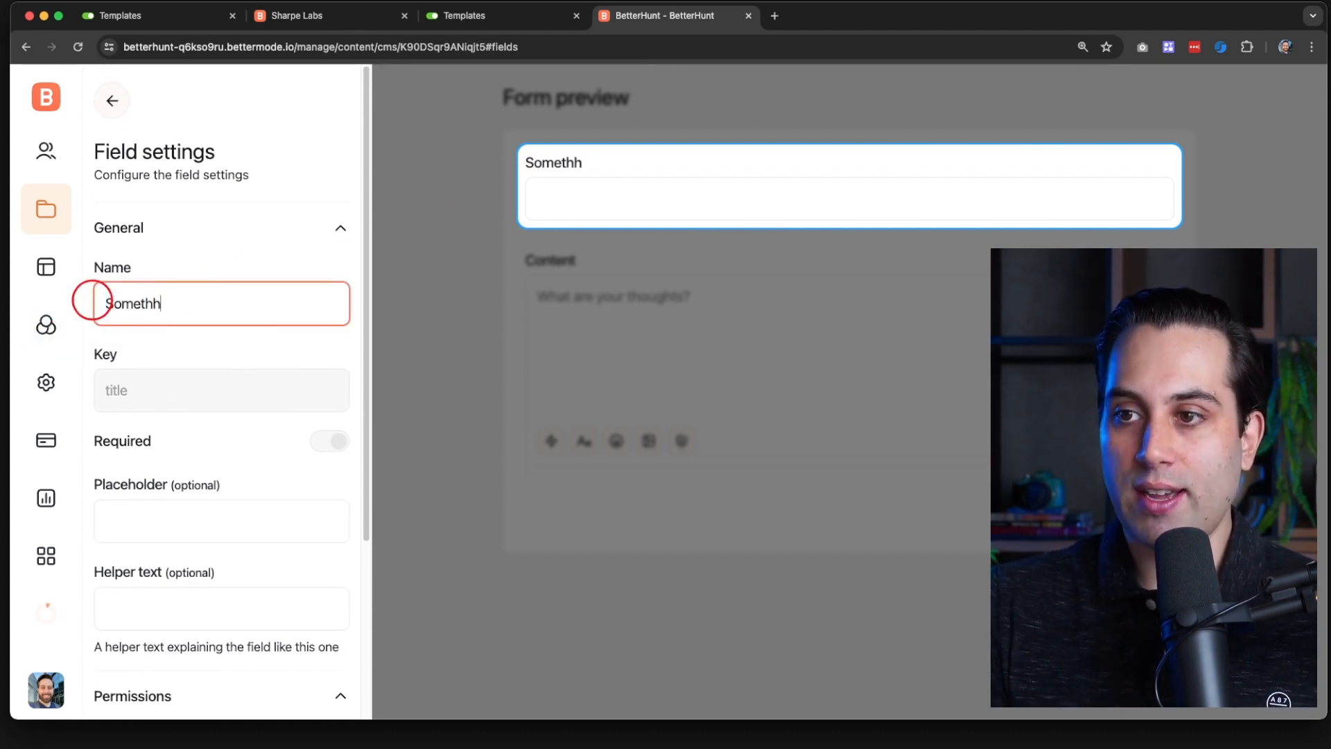
text(thing)
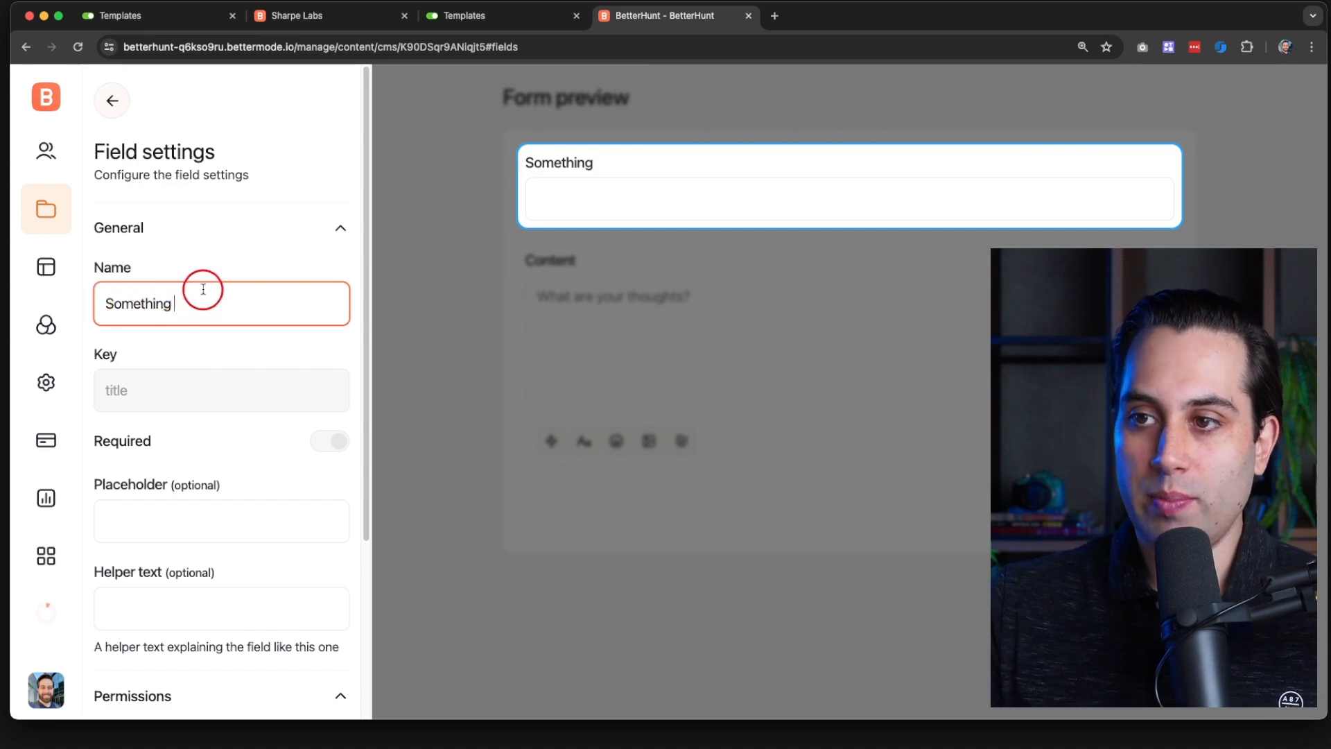
scroll(164, 387, down, 5)
scroll(164, 384, up, 5)
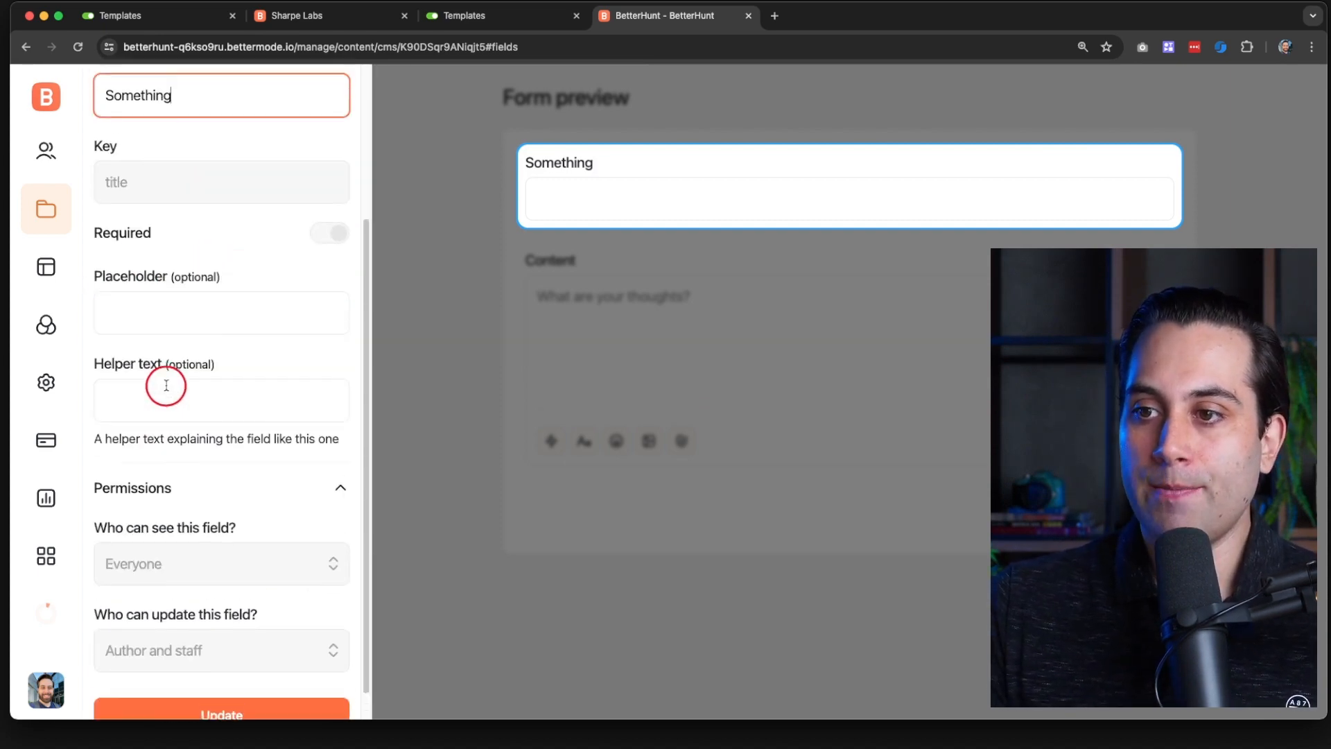
click(99, 81)
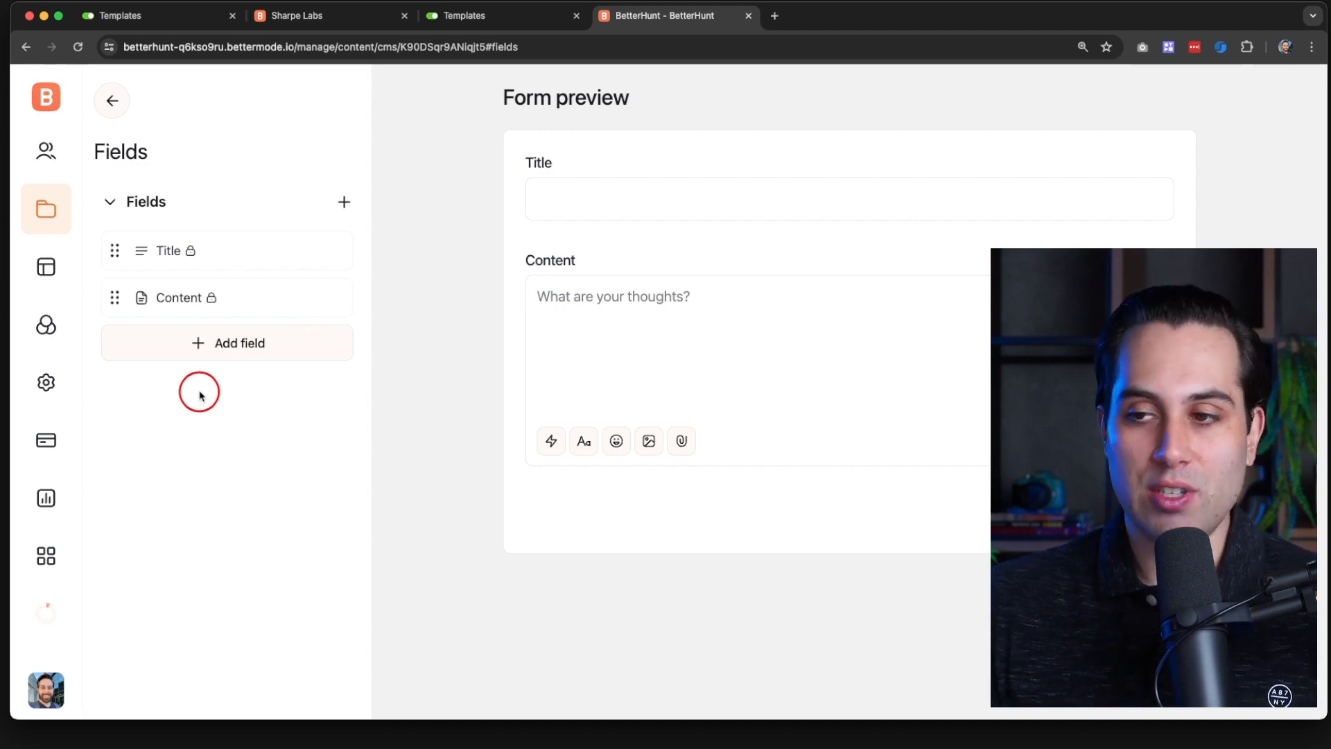
Step: Start adding a field to the Example model and compare the single and multiple field types on offer
click(219, 346)
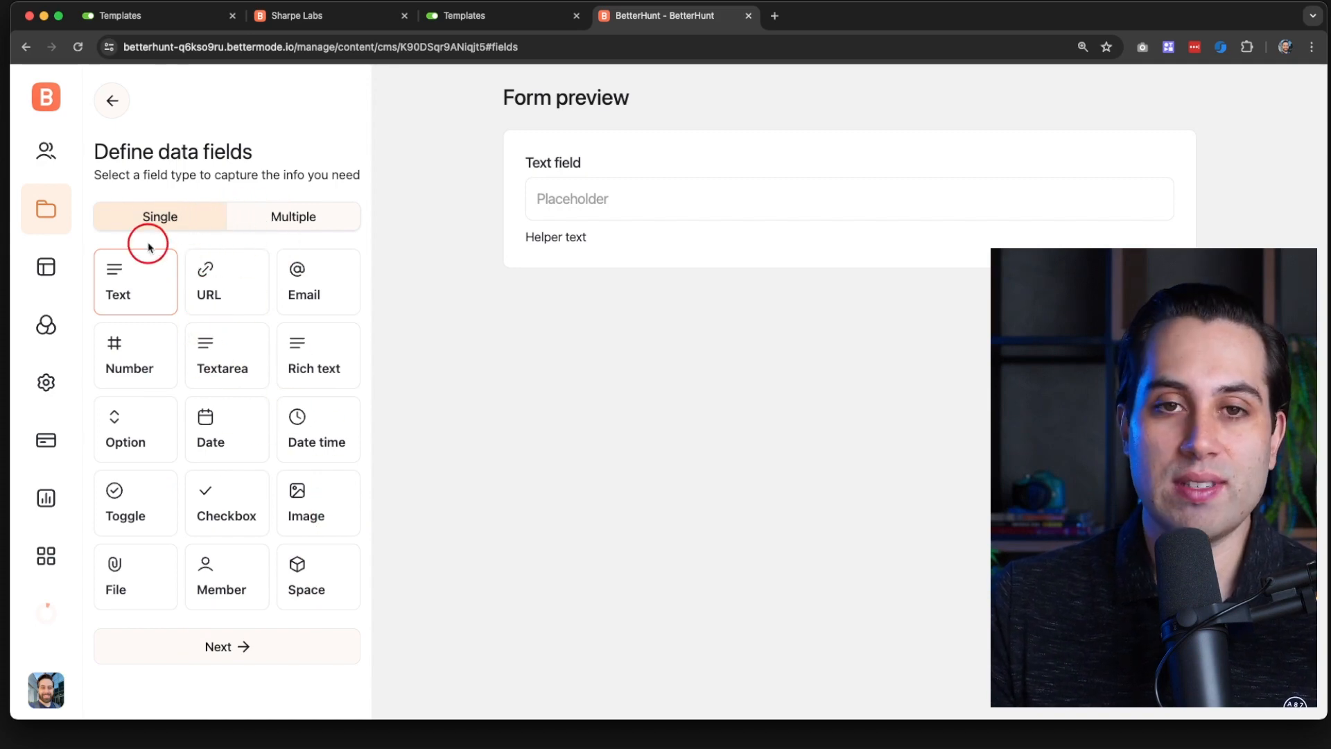
click(269, 228)
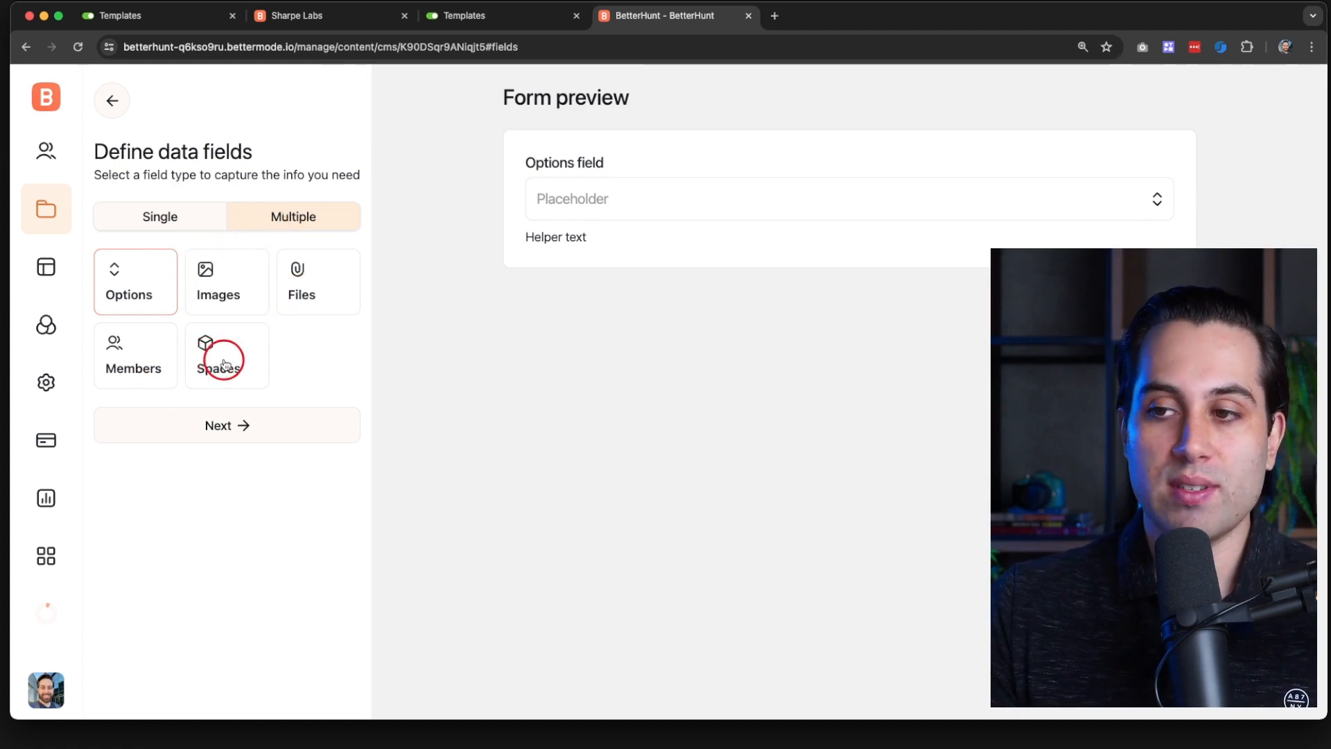
click(182, 219)
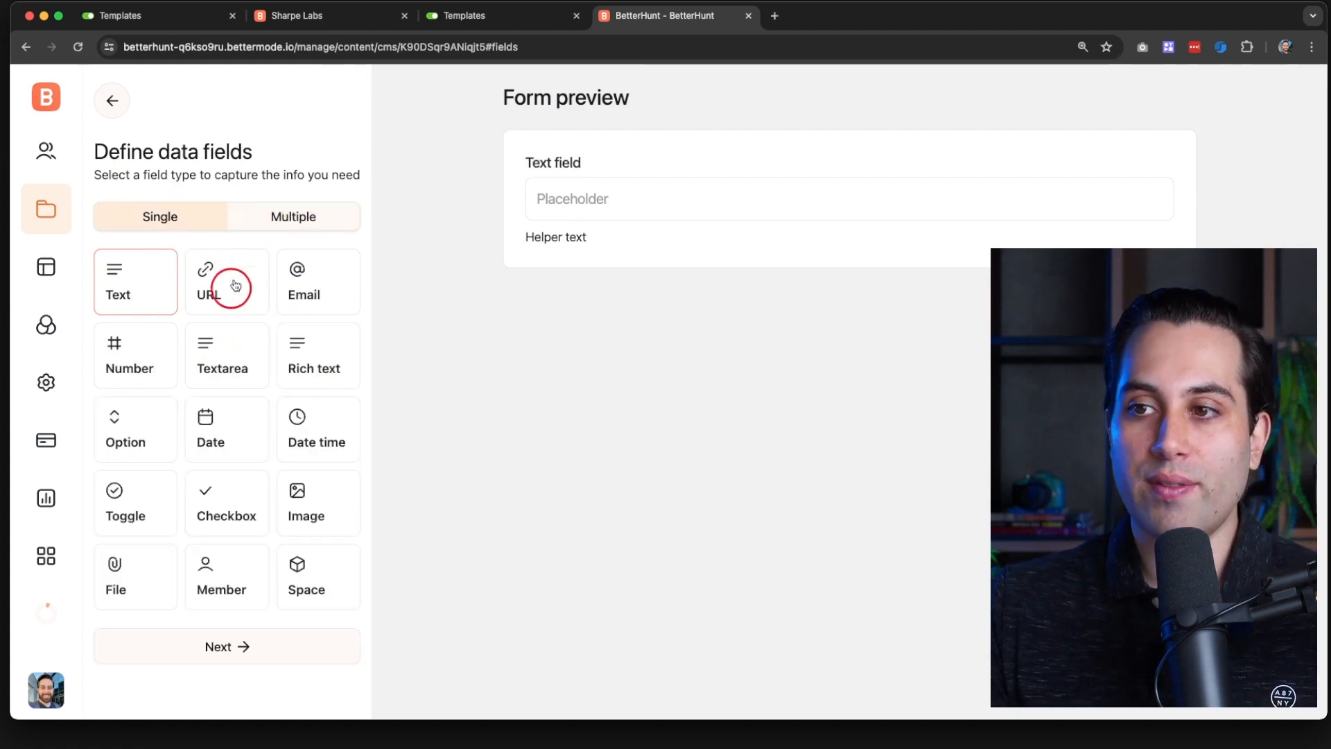
click(273, 224)
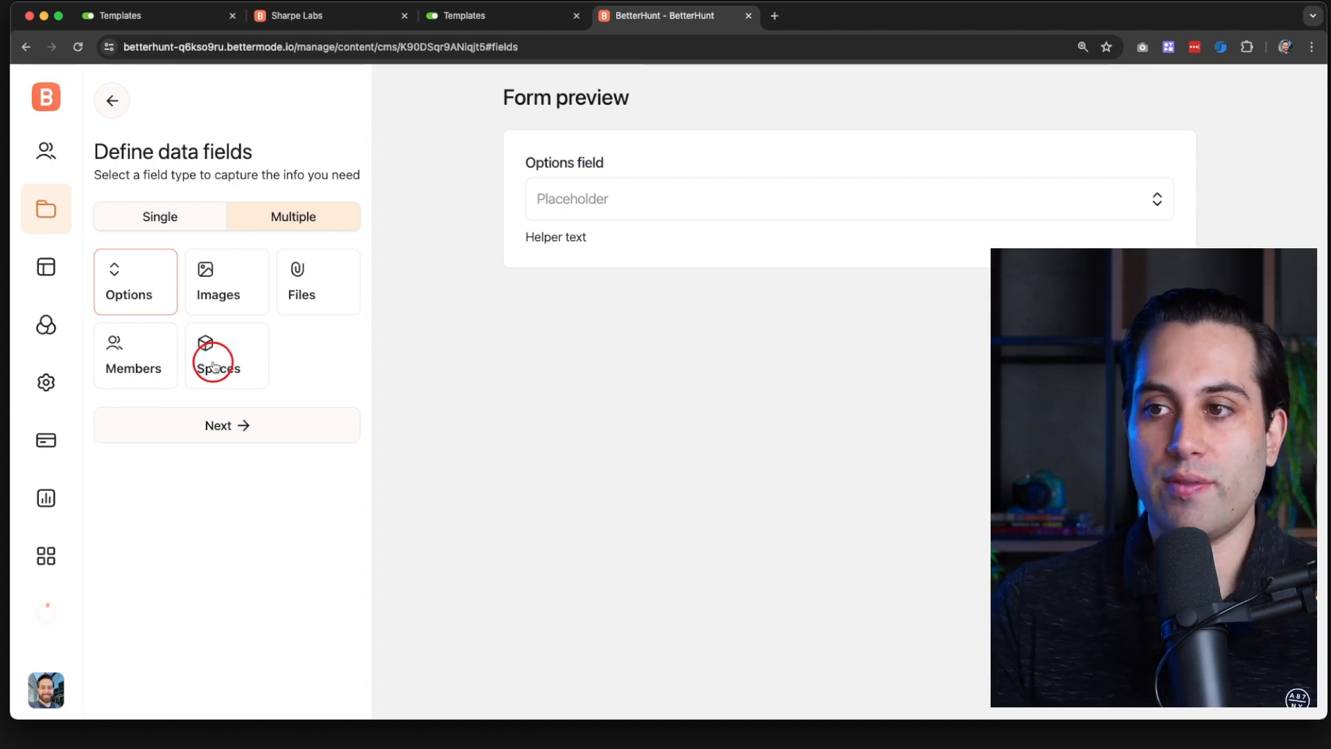
click(167, 219)
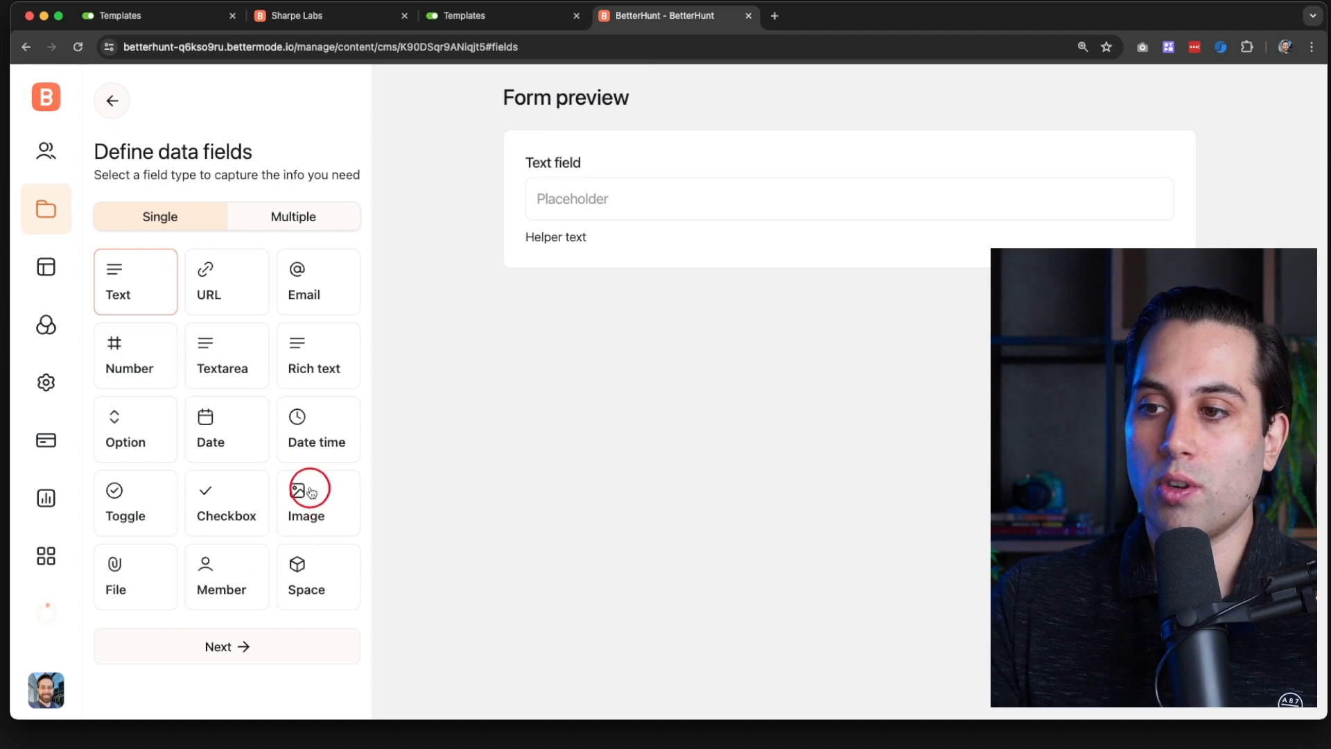
Step: Choose the single Image field type for the new field and set its name to Image
click(306, 514)
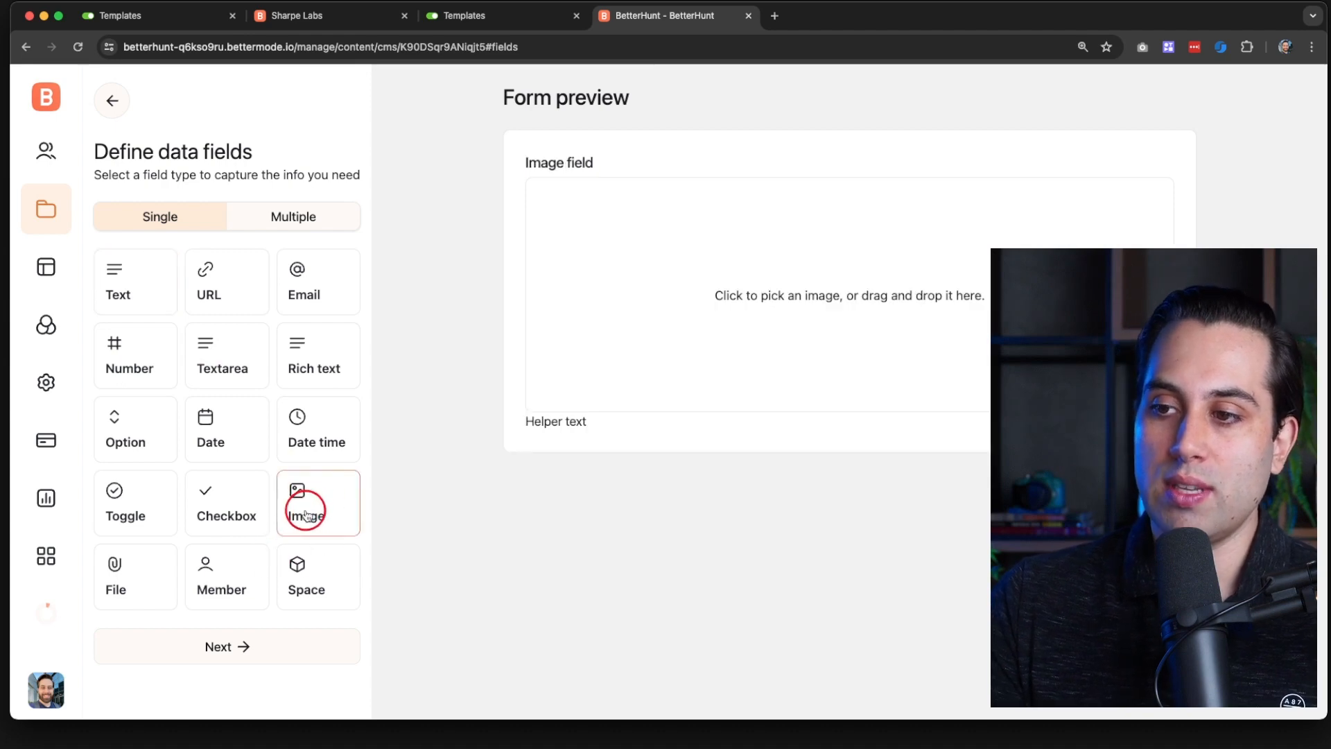
click(268, 648)
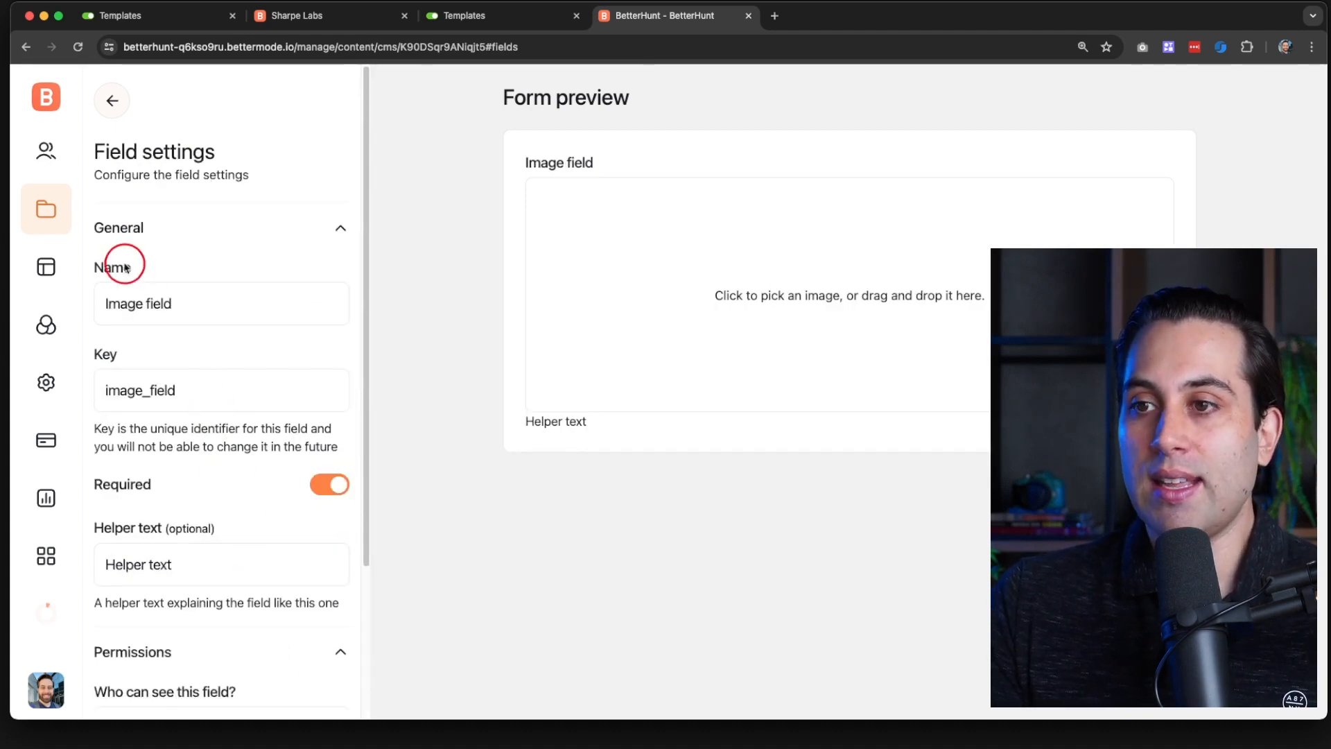
scroll(226, 305, down, 2)
scroll(130, 349, down, 1)
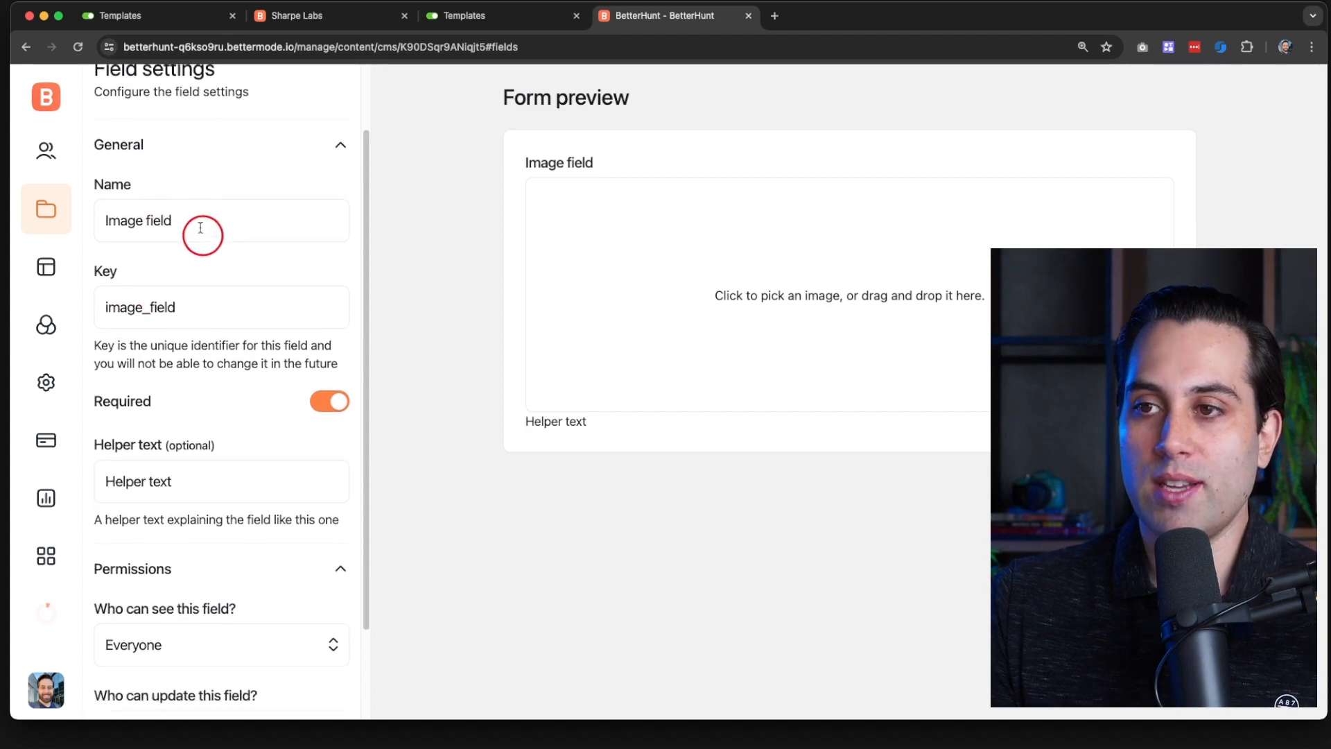
click(187, 218)
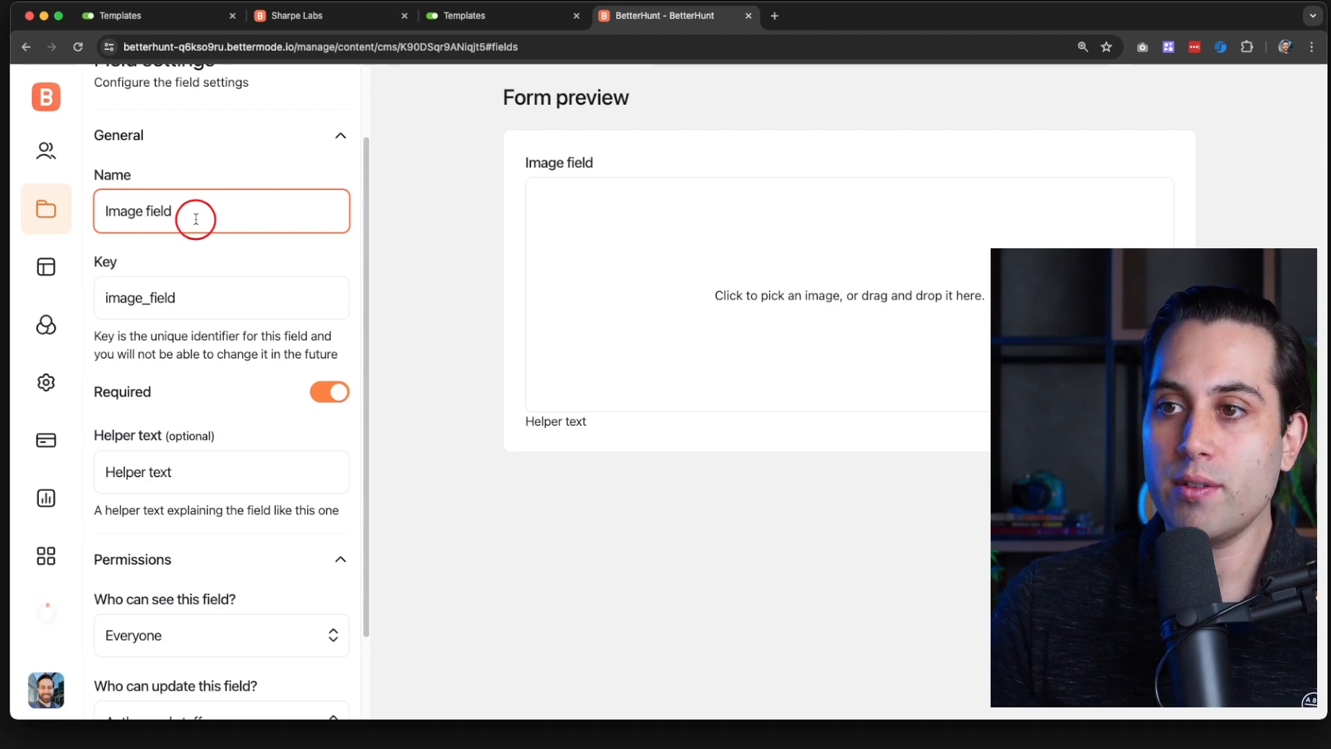
key(BackSpace)
key(BackSpace)
key(BackSpace)
key(BackSpace)
key(BackSpace)
key(BackSpace)
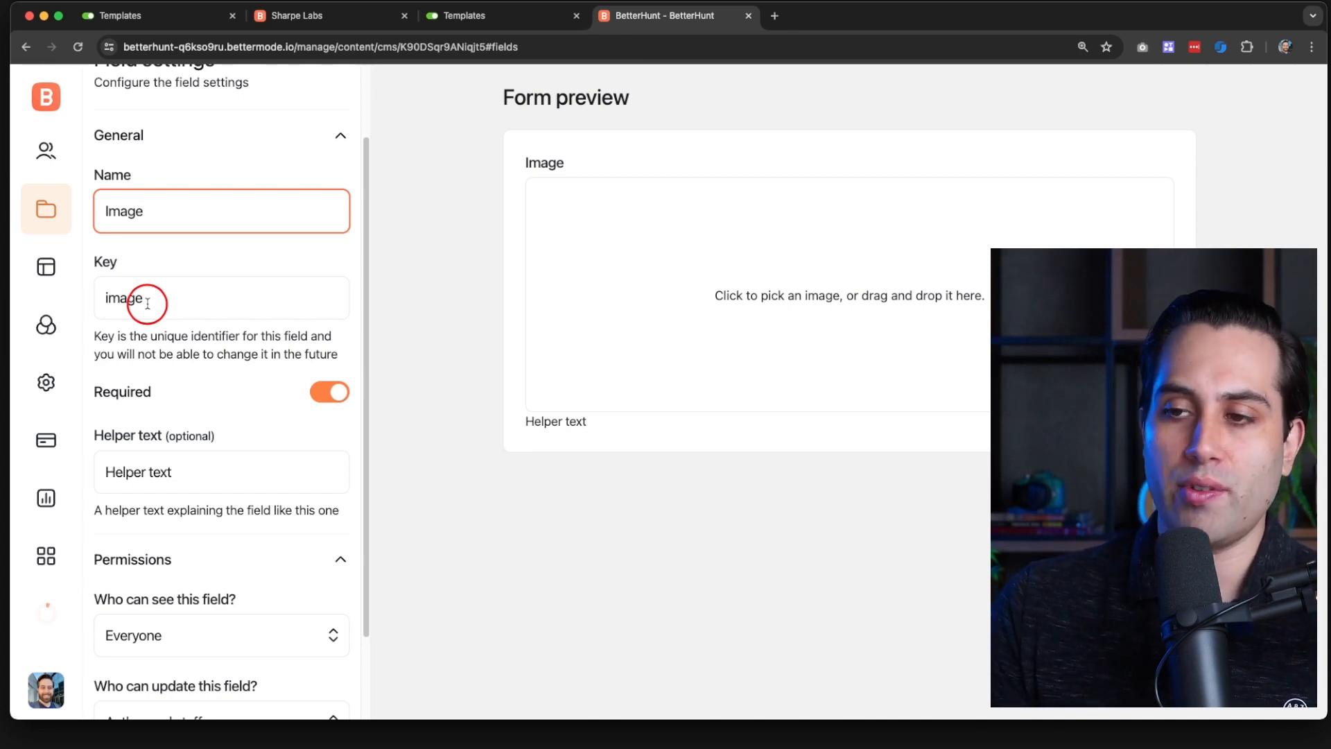
Step: Switch the Image field's Required setting off and back on
scroll(175, 303, down, 3)
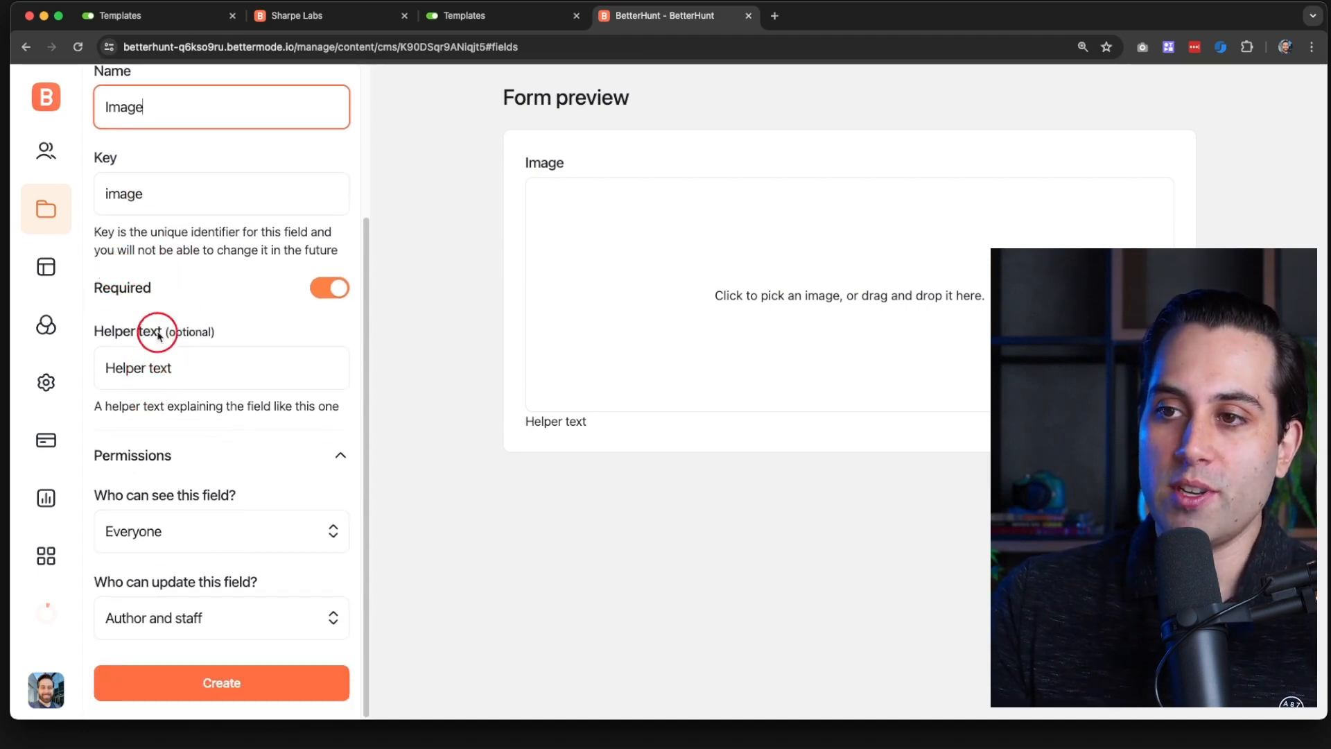
click(329, 289)
click(329, 290)
click(329, 290)
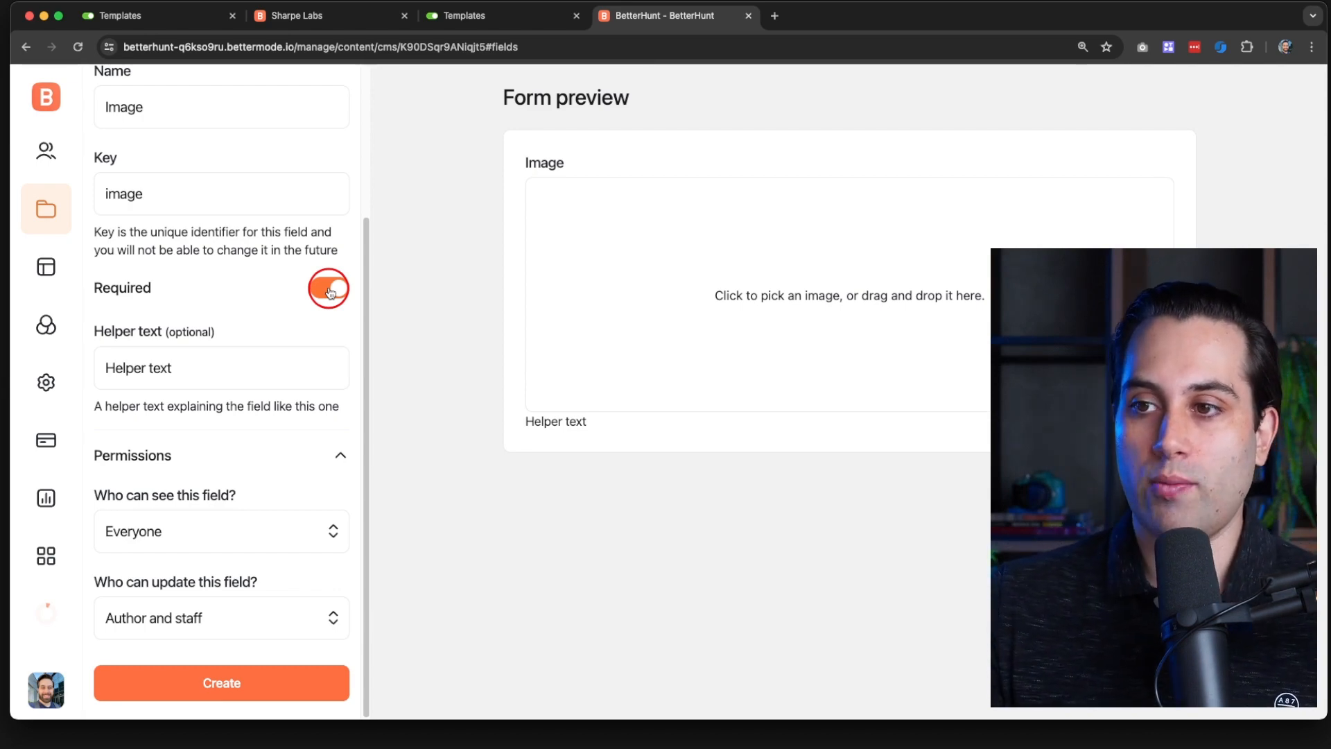
click(330, 289)
click(330, 290)
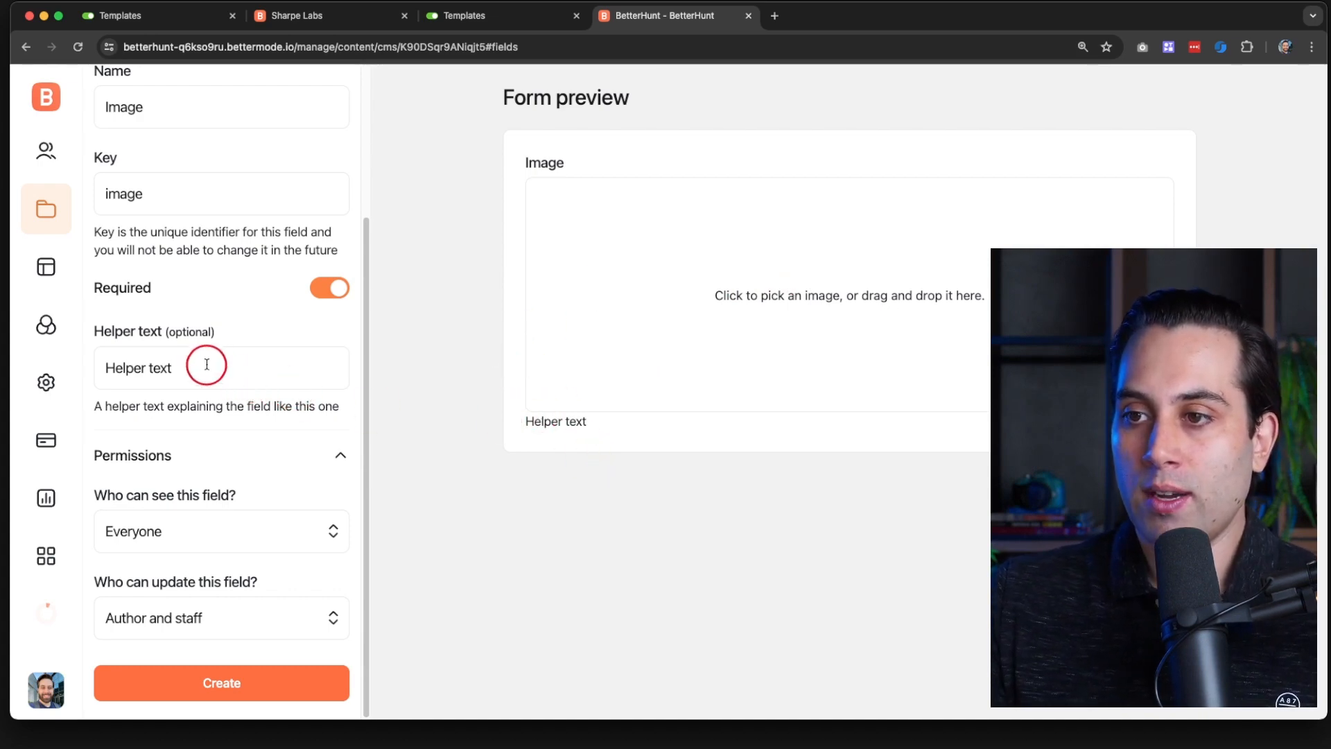
Step: Set the Image field's helper text to "Add a image here - logo" and create the field
drag(201, 364, 104, 362)
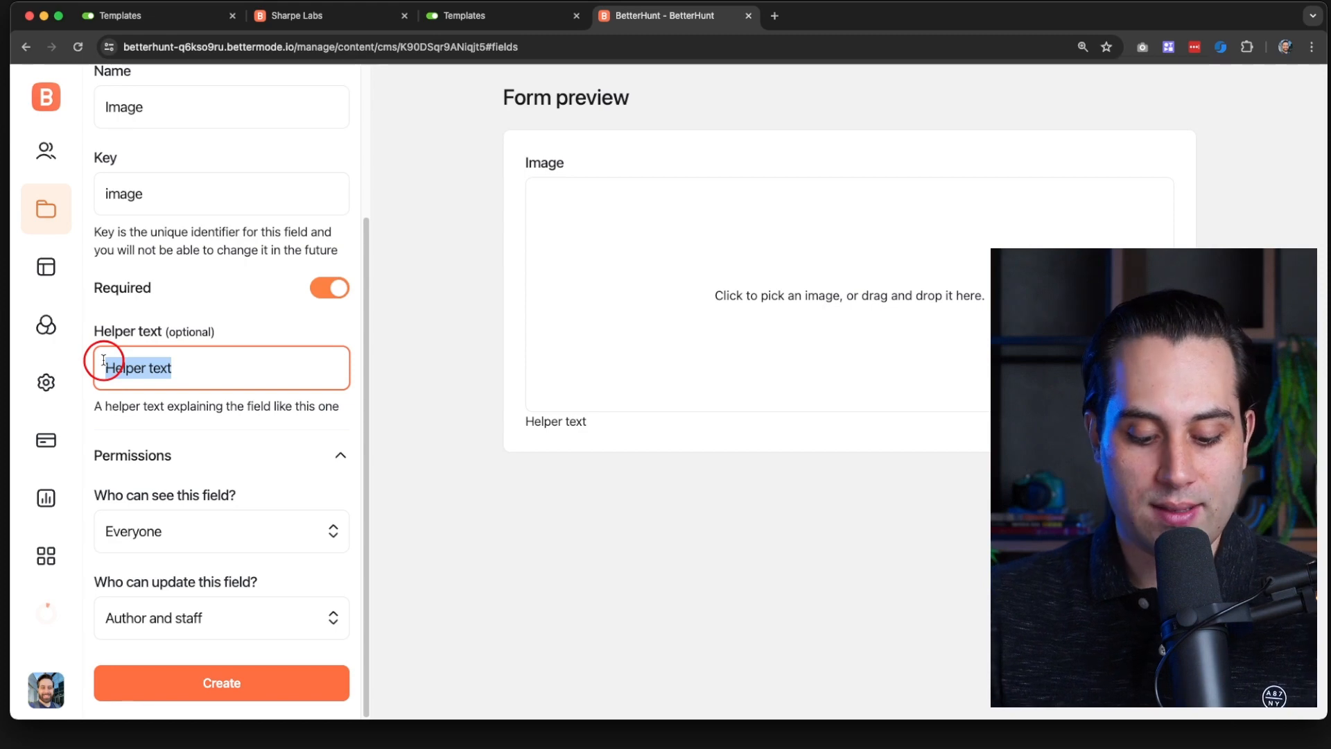
text(Add a)
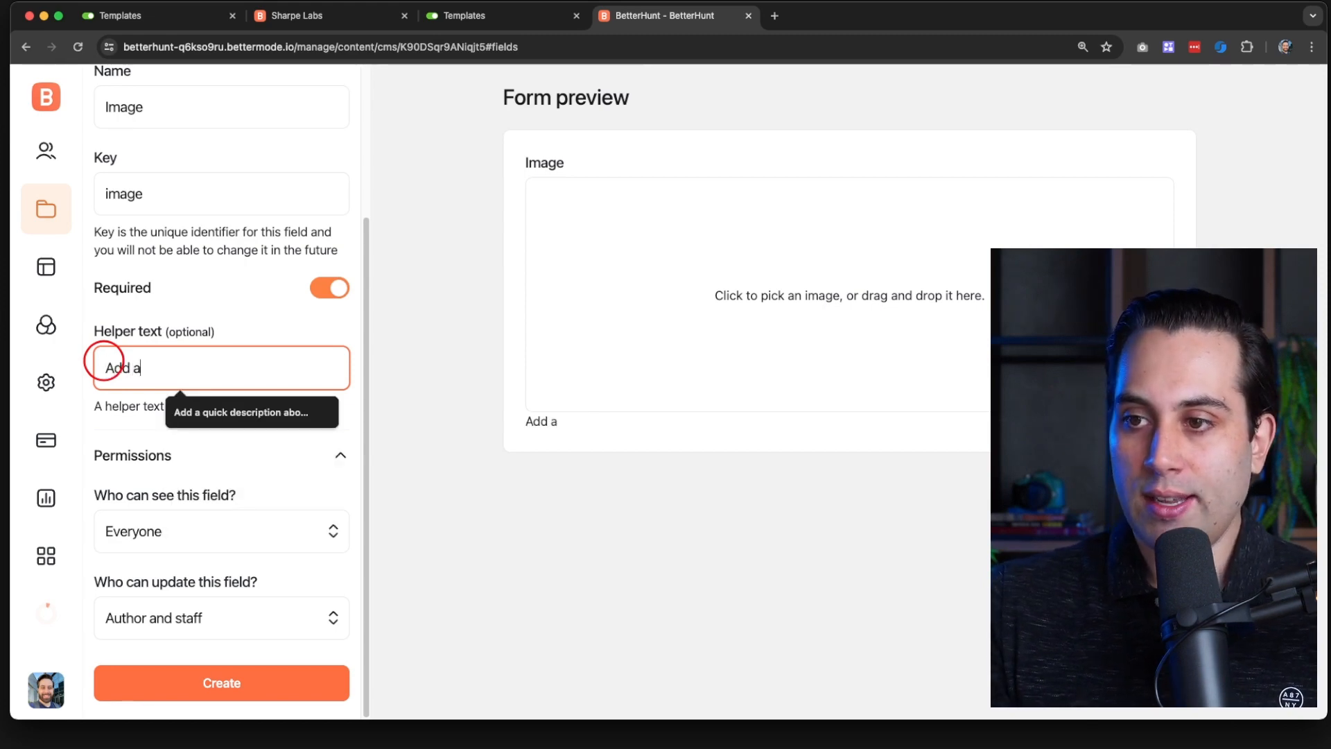
text( image here)
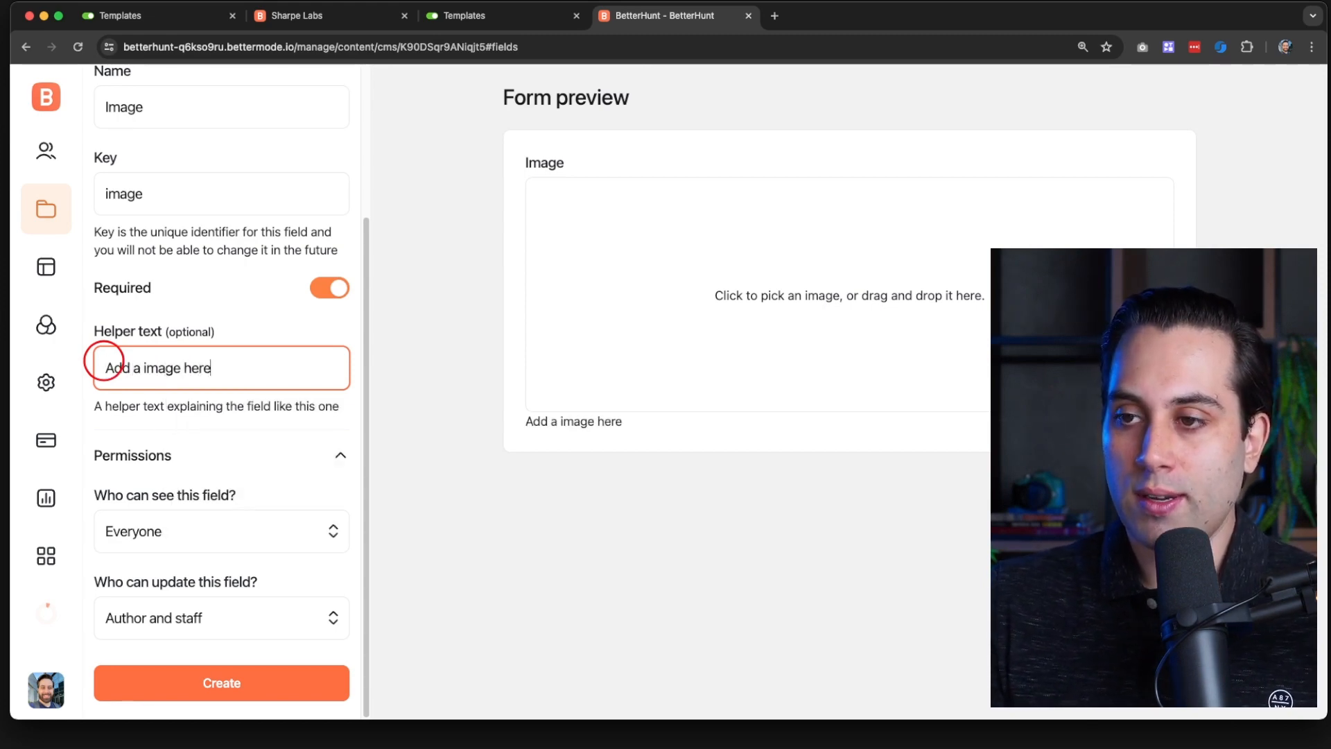
text( - logo)
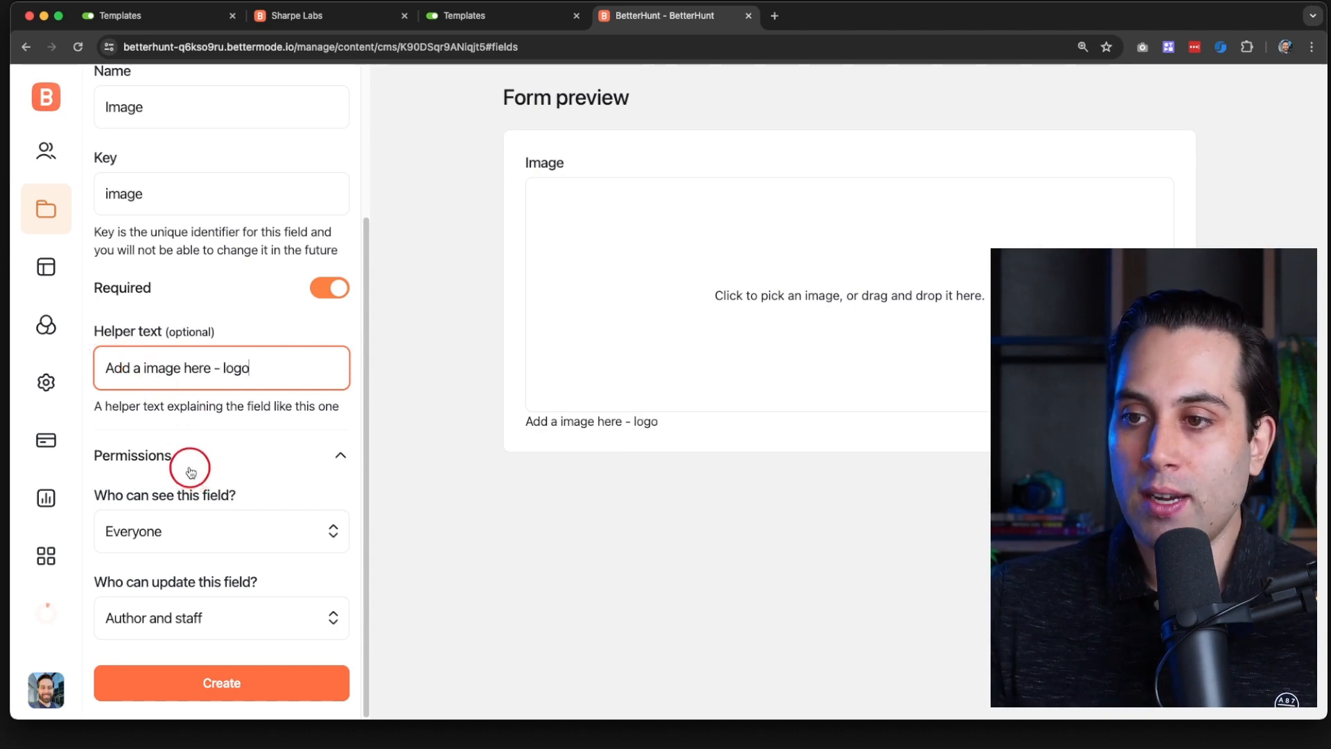
click(195, 563)
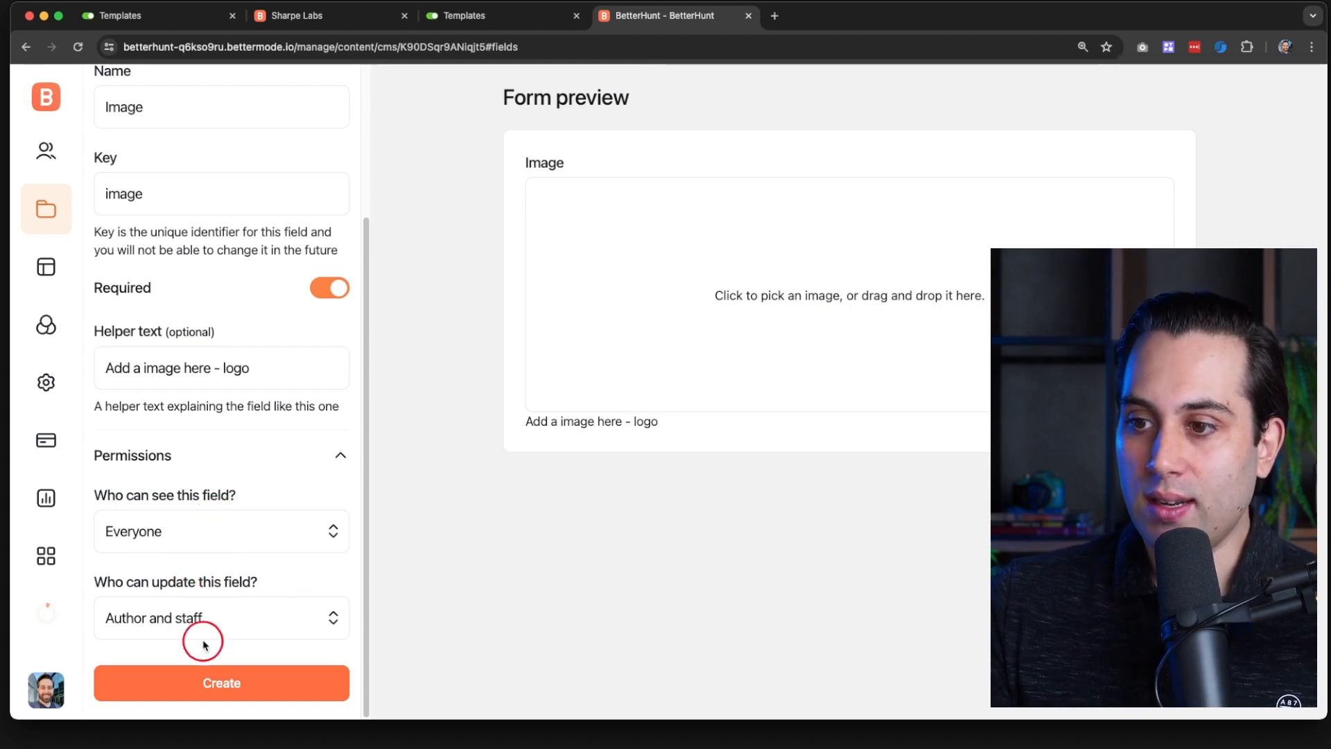
click(199, 685)
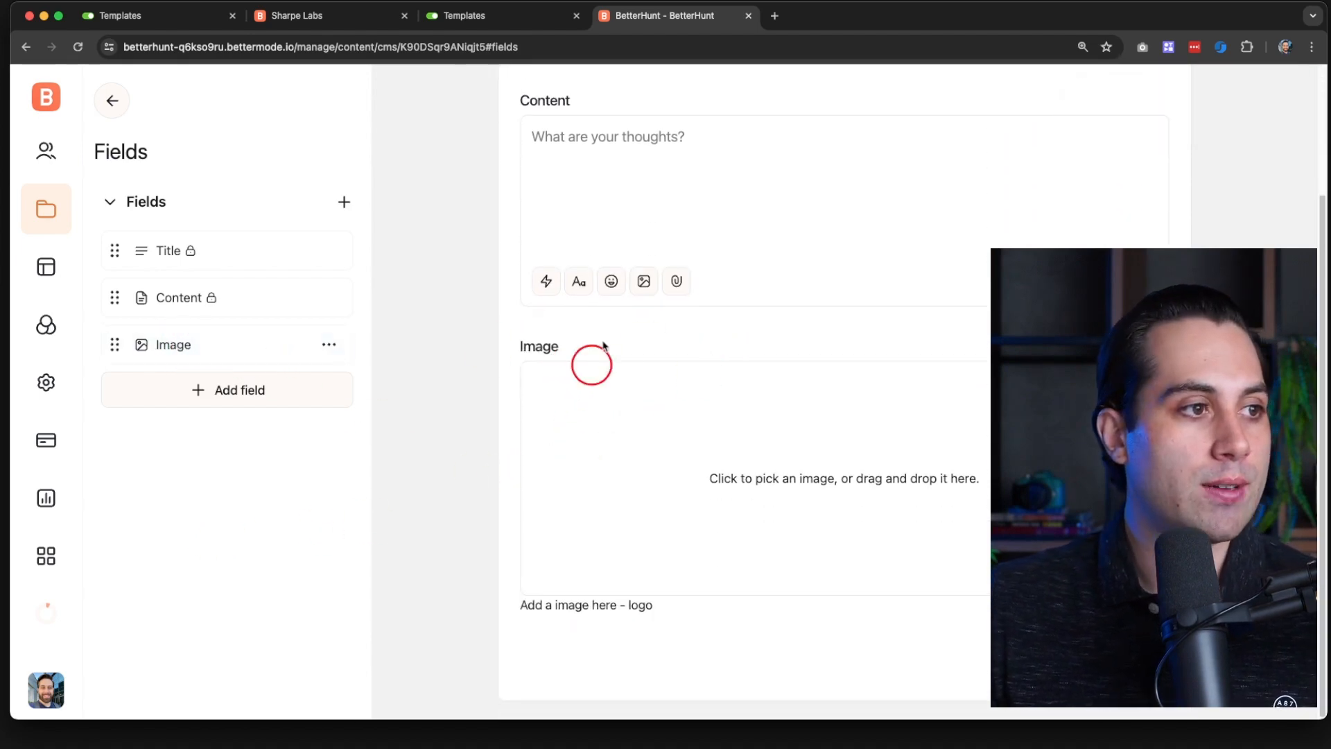
Step: Move the Image field above the Title field in the Example model's field order
scroll(592, 350, up, 3)
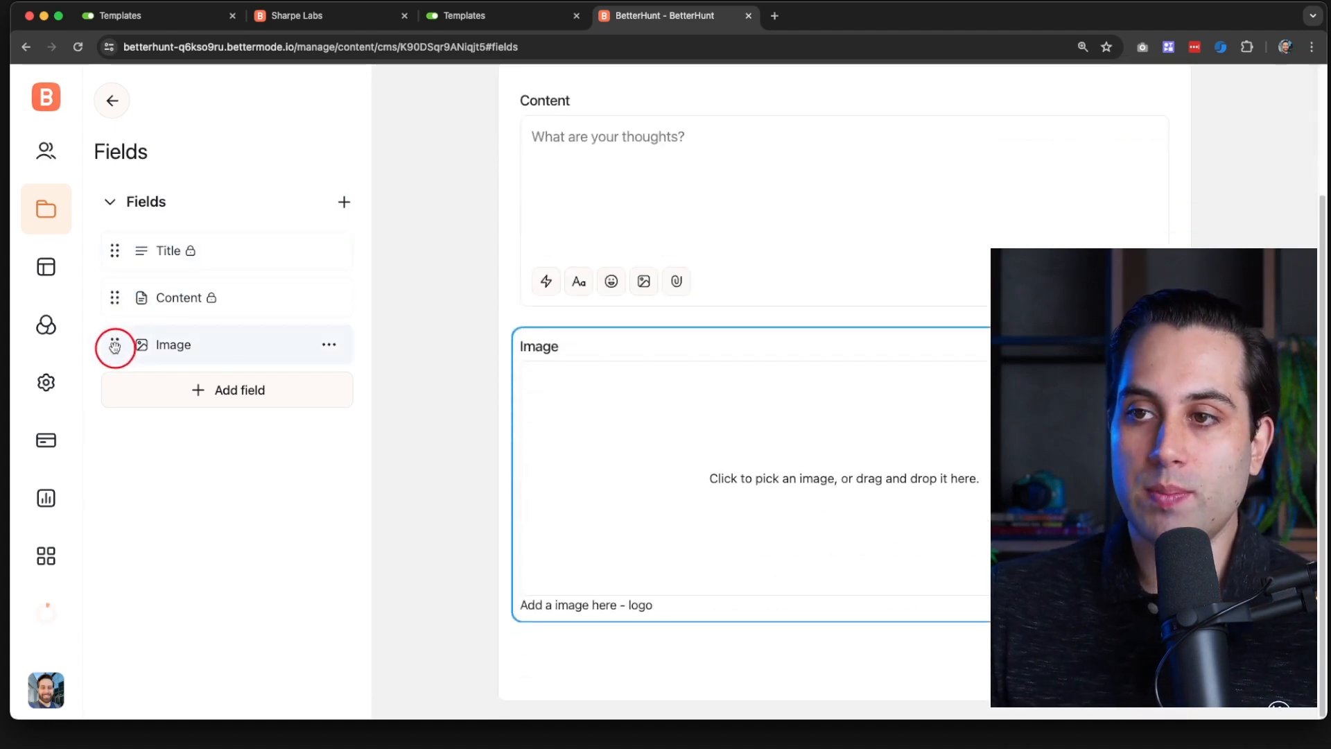
drag(115, 345, 119, 246)
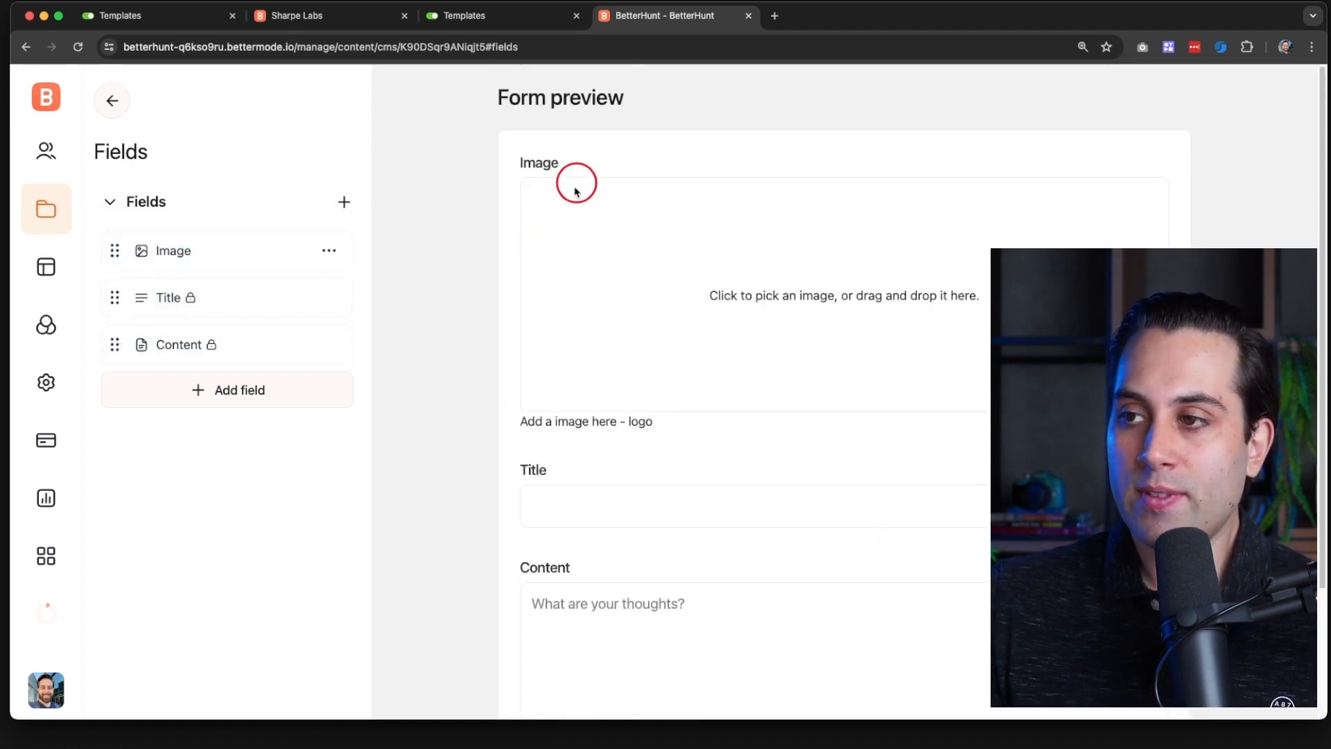
click(139, 251)
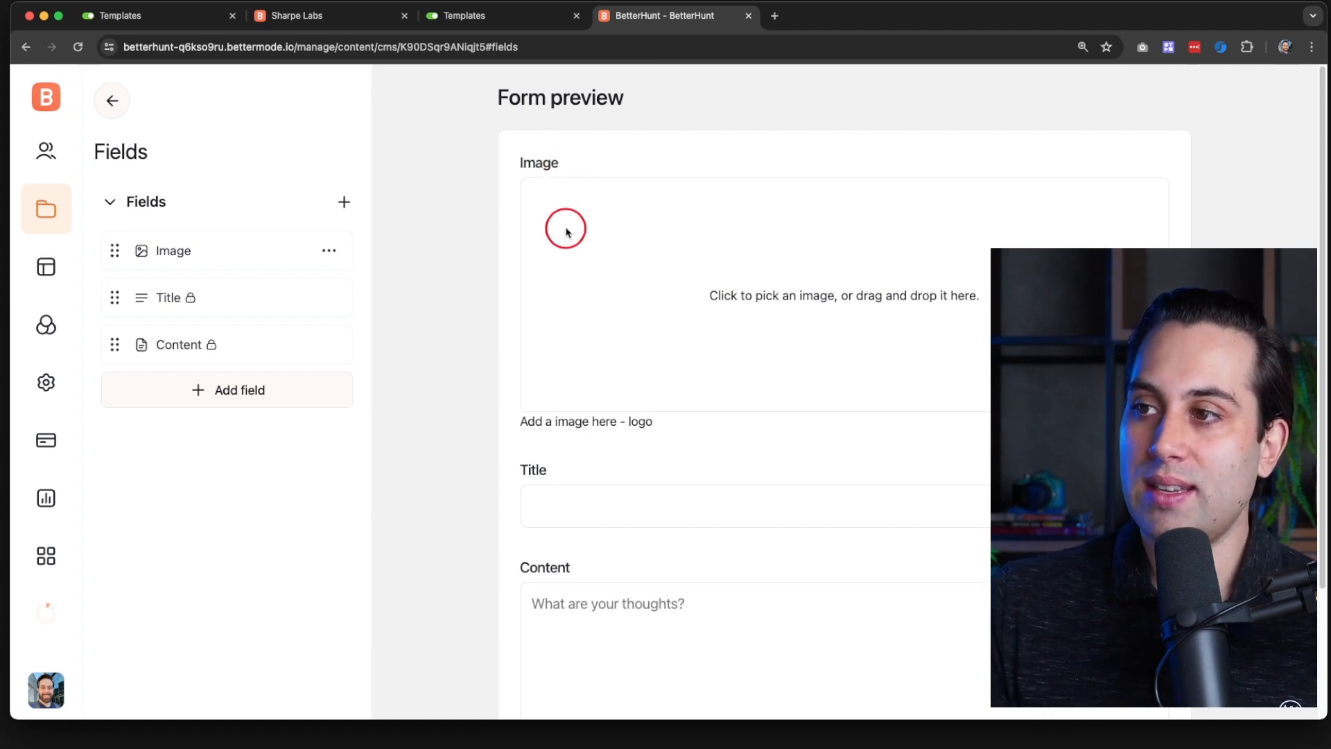
Step: Examine the form preview to see how the Image, Title and Content fields are laid out
scroll(570, 279, down, 5)
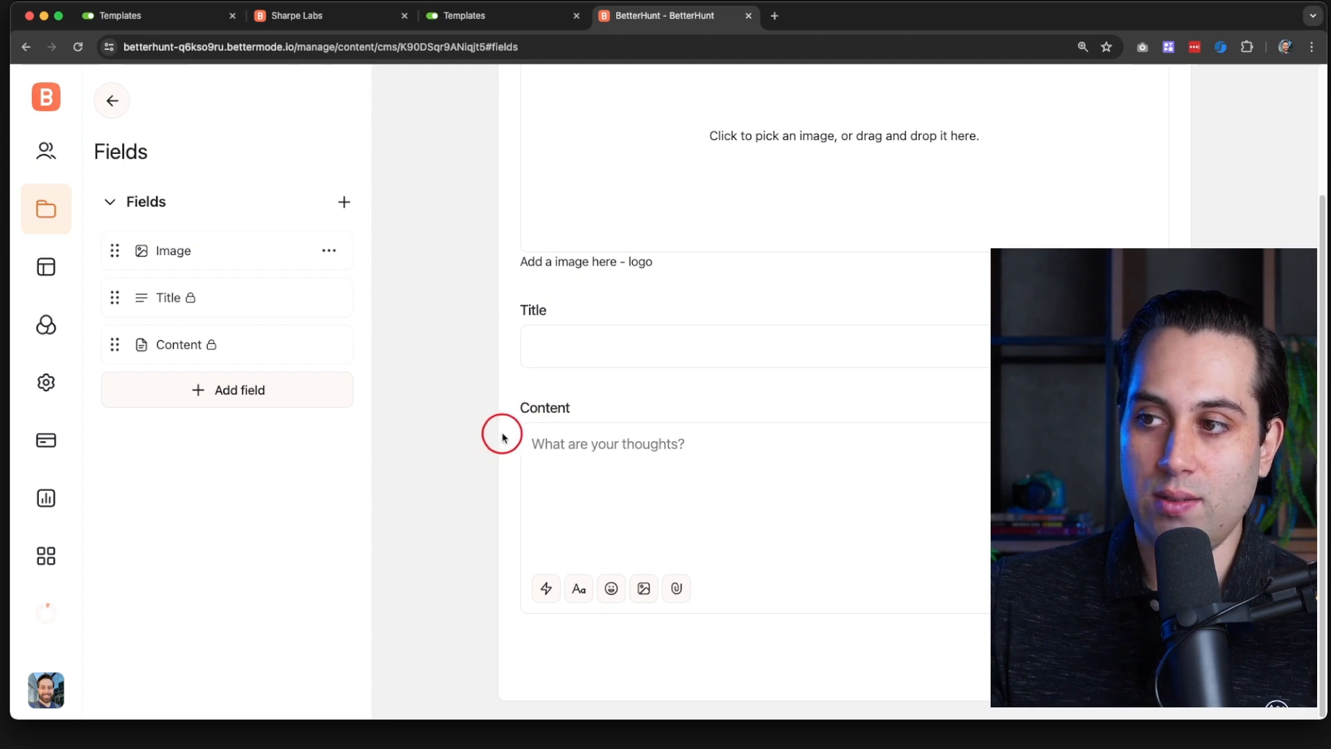
scroll(513, 430, up, 5)
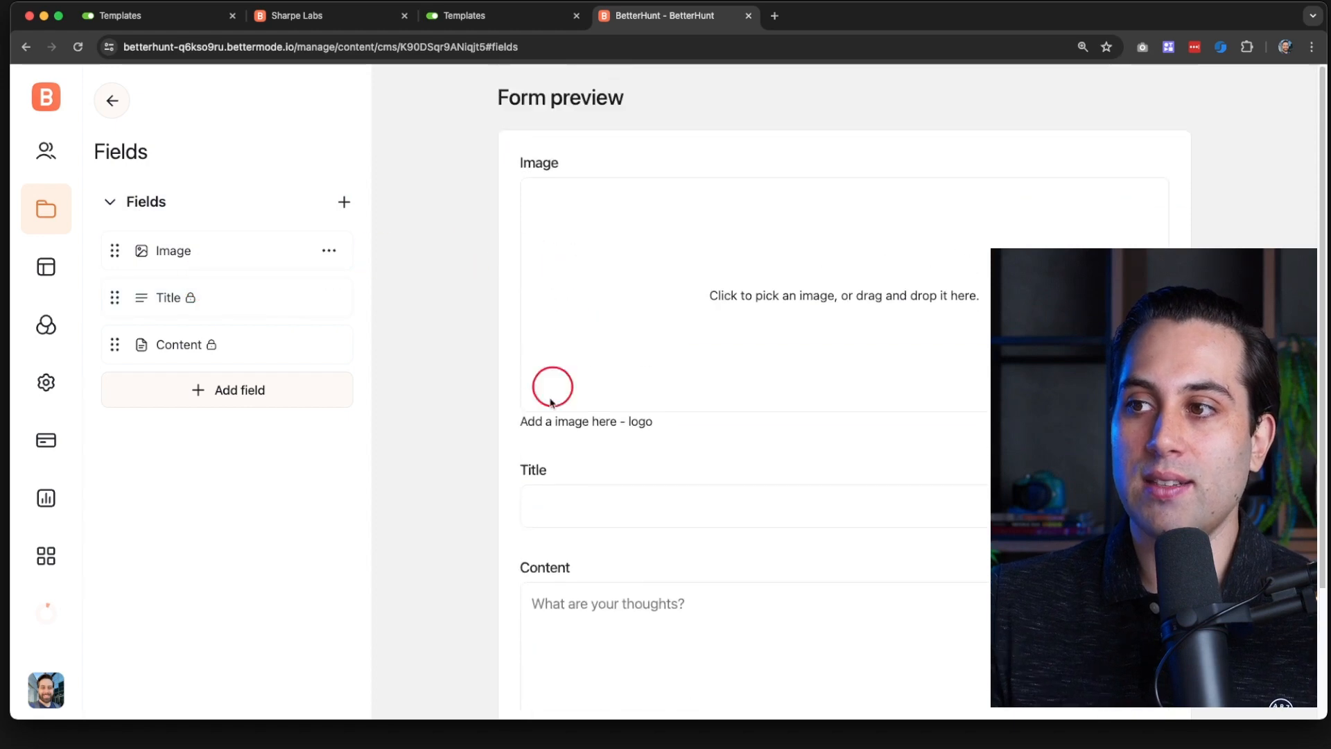
scroll(478, 471, down, 3)
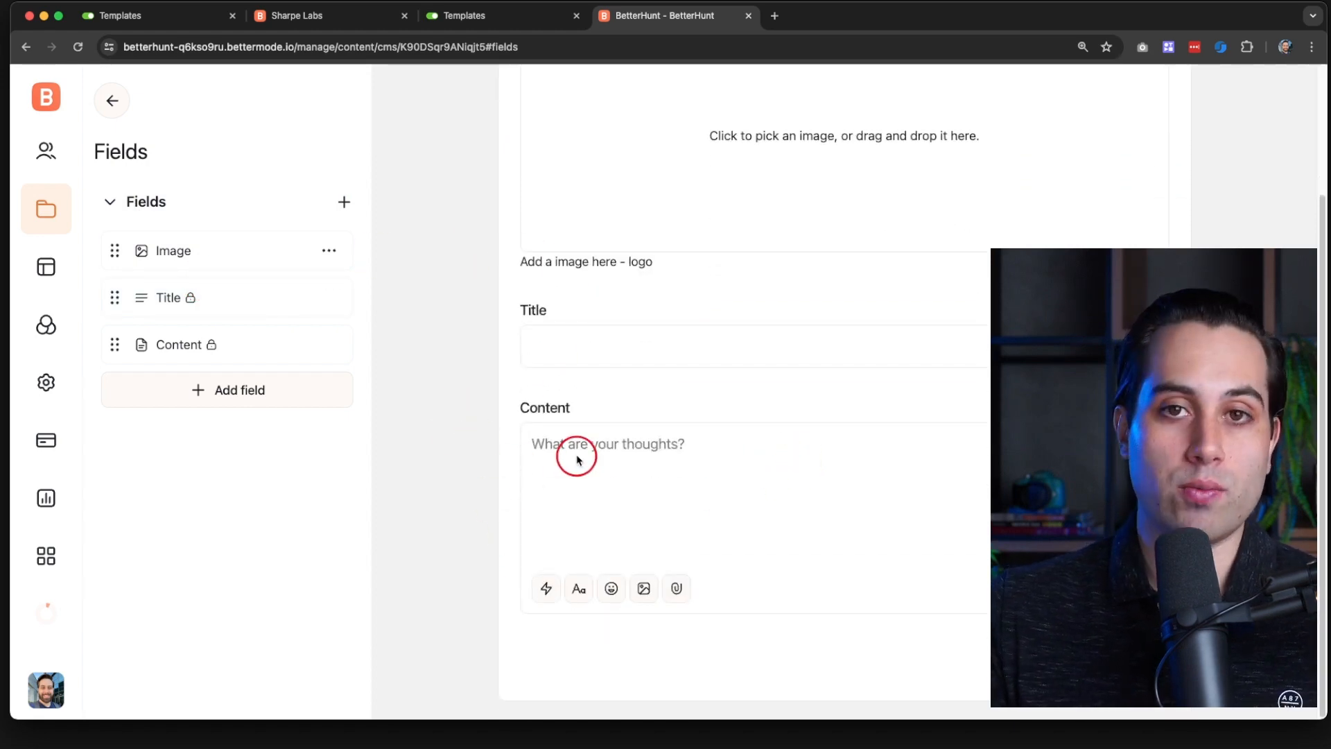
scroll(565, 454, up, 3)
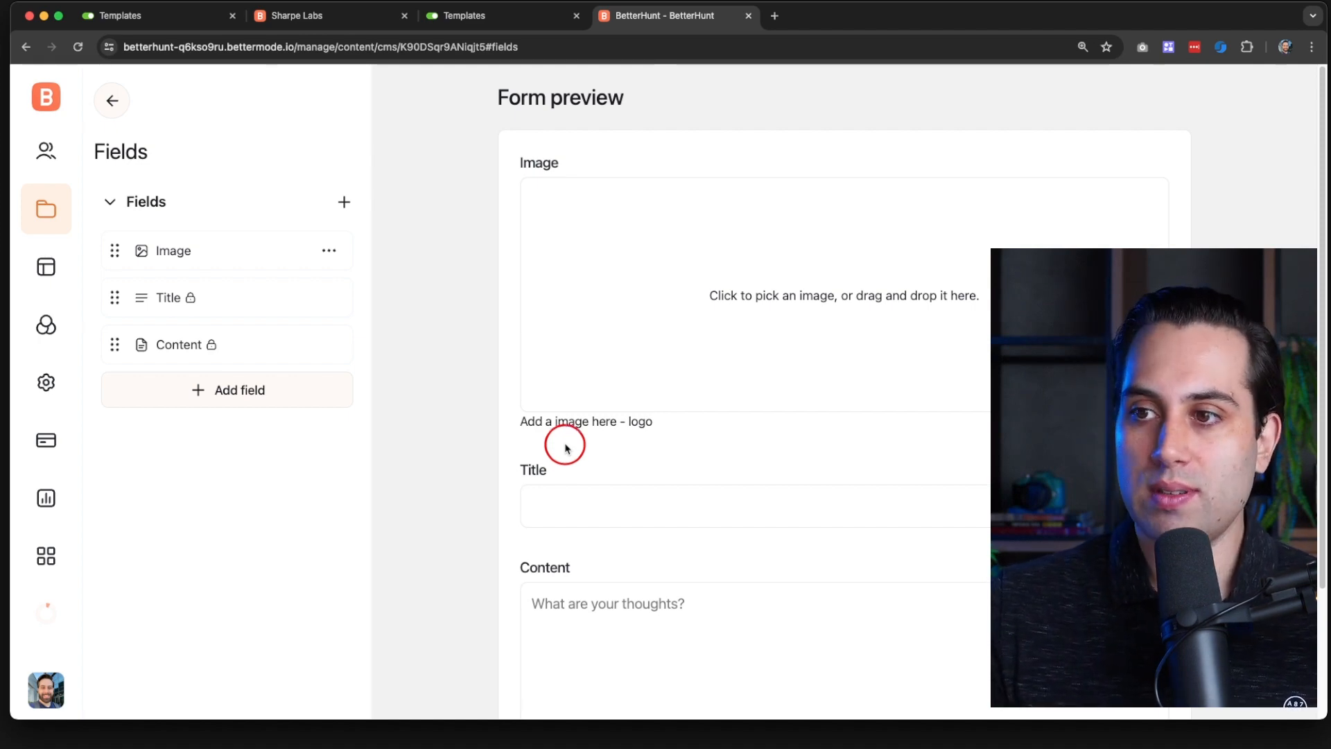
scroll(574, 308, down, 3)
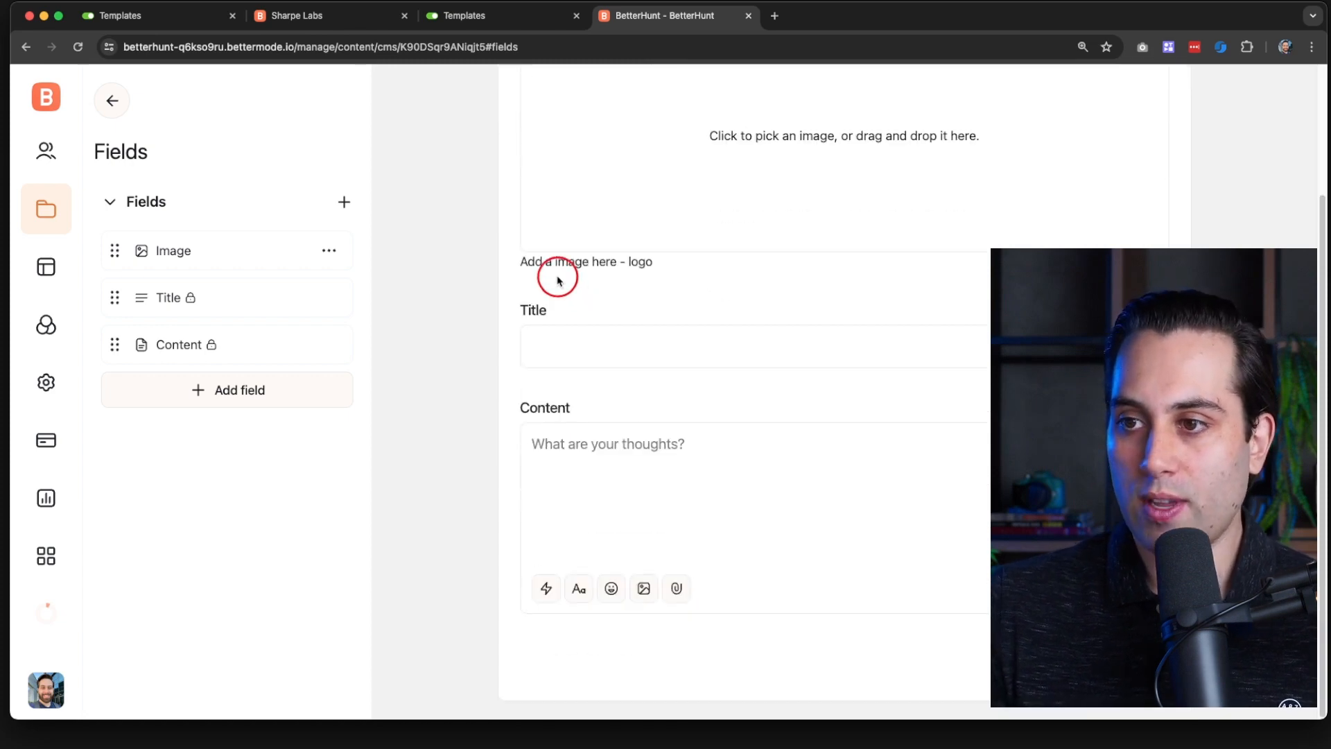
Step: Start a new field for the Example model using the multiple-value Images type
scroll(498, 262, up, 3)
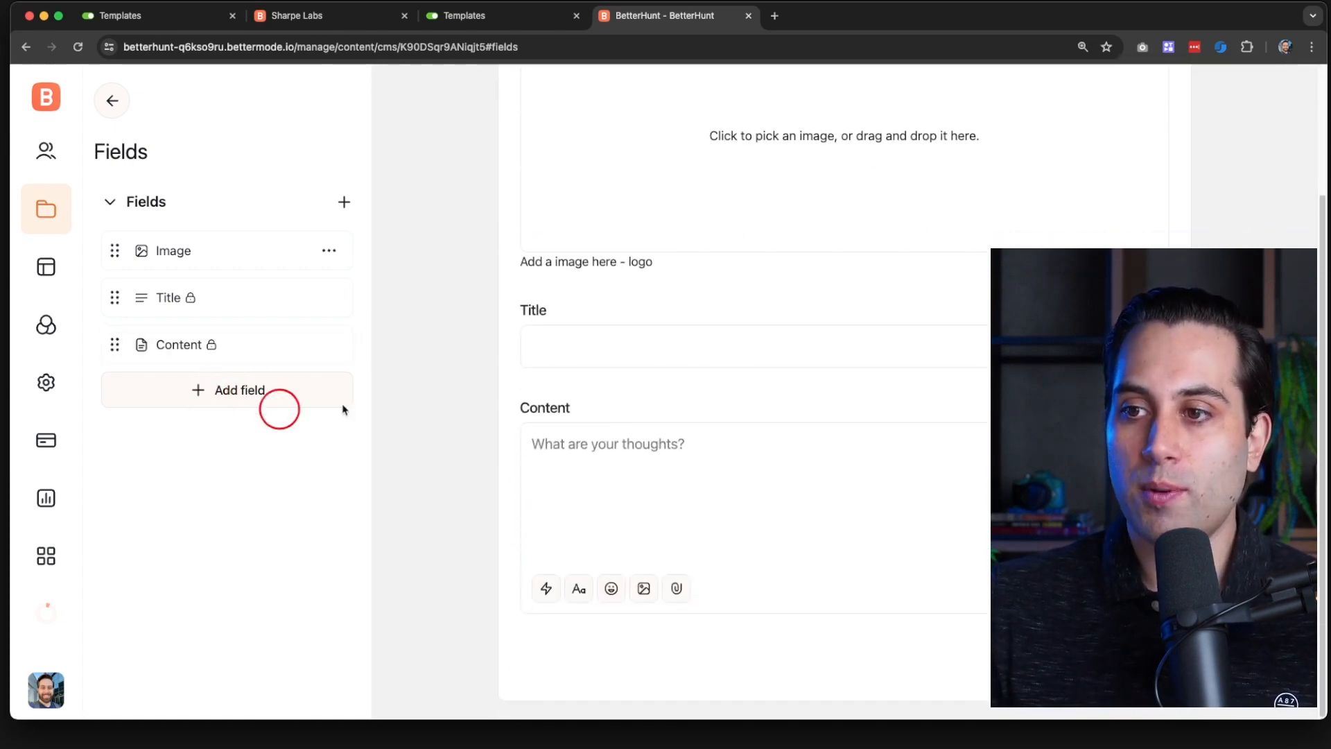
click(217, 408)
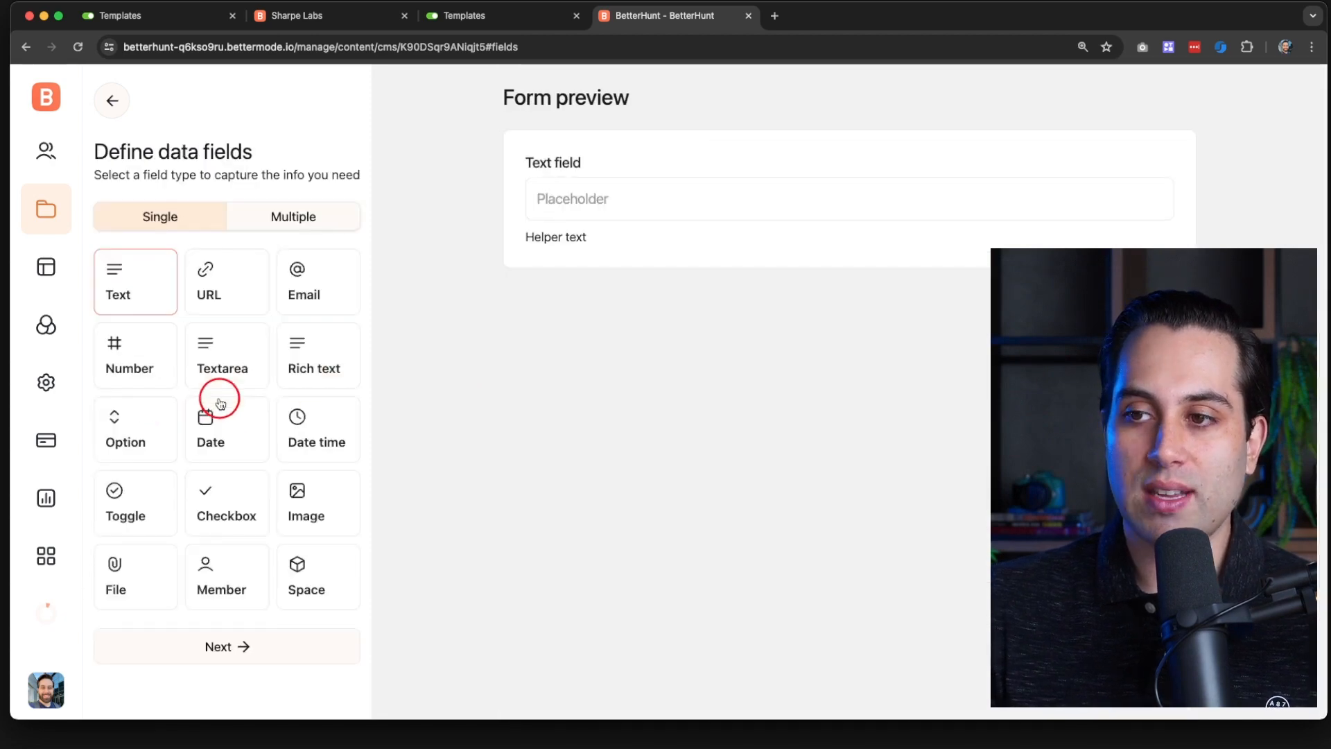
click(322, 216)
click(244, 274)
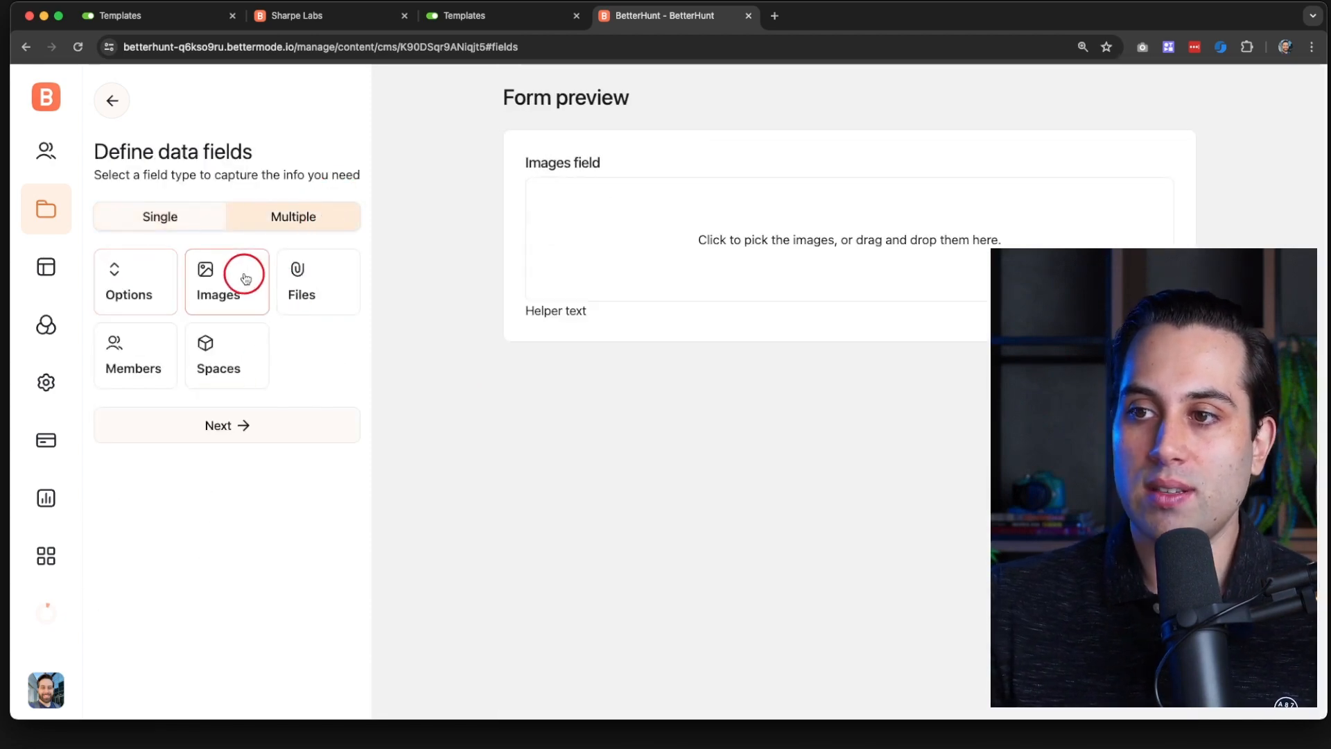
click(262, 426)
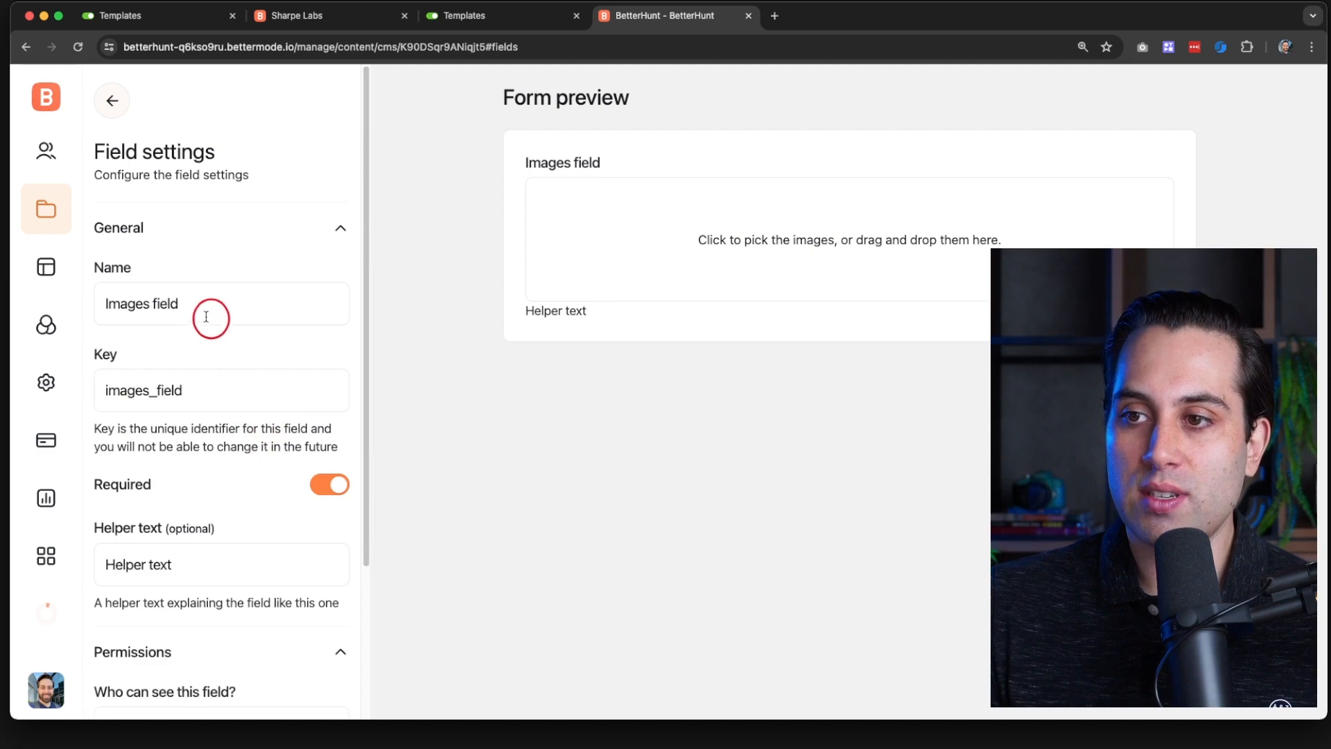
Step: Name the images field "Product Screenshots" and create it
drag(206, 317, 128, 290)
text(s)
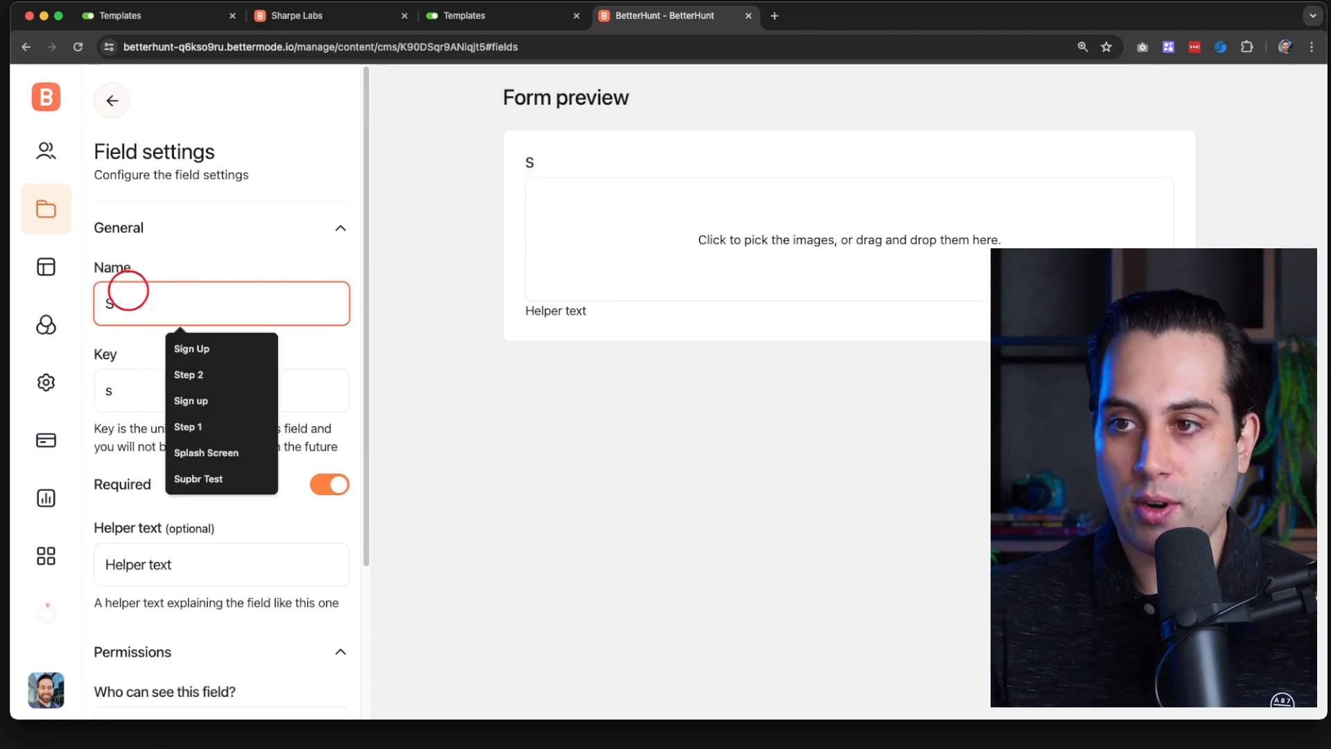
key(BackSpace)
text(Product Sc)
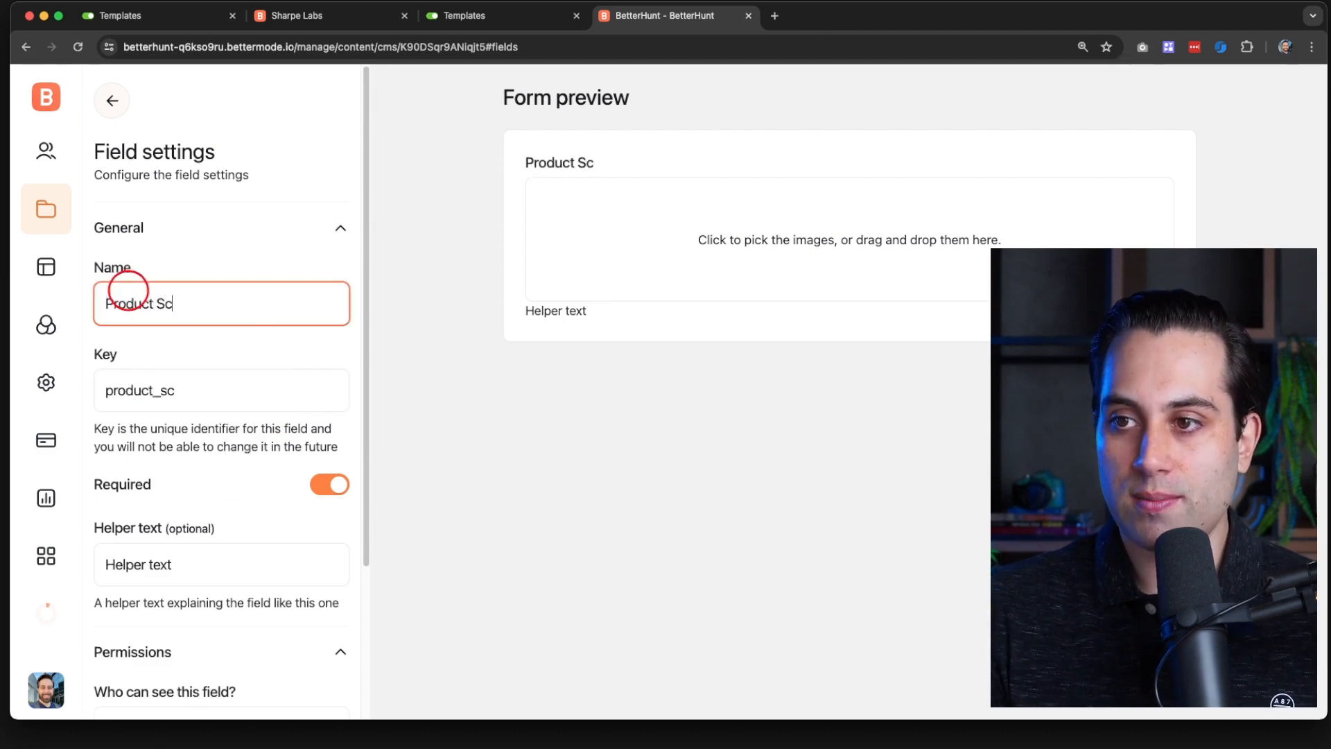
text(reenshot)
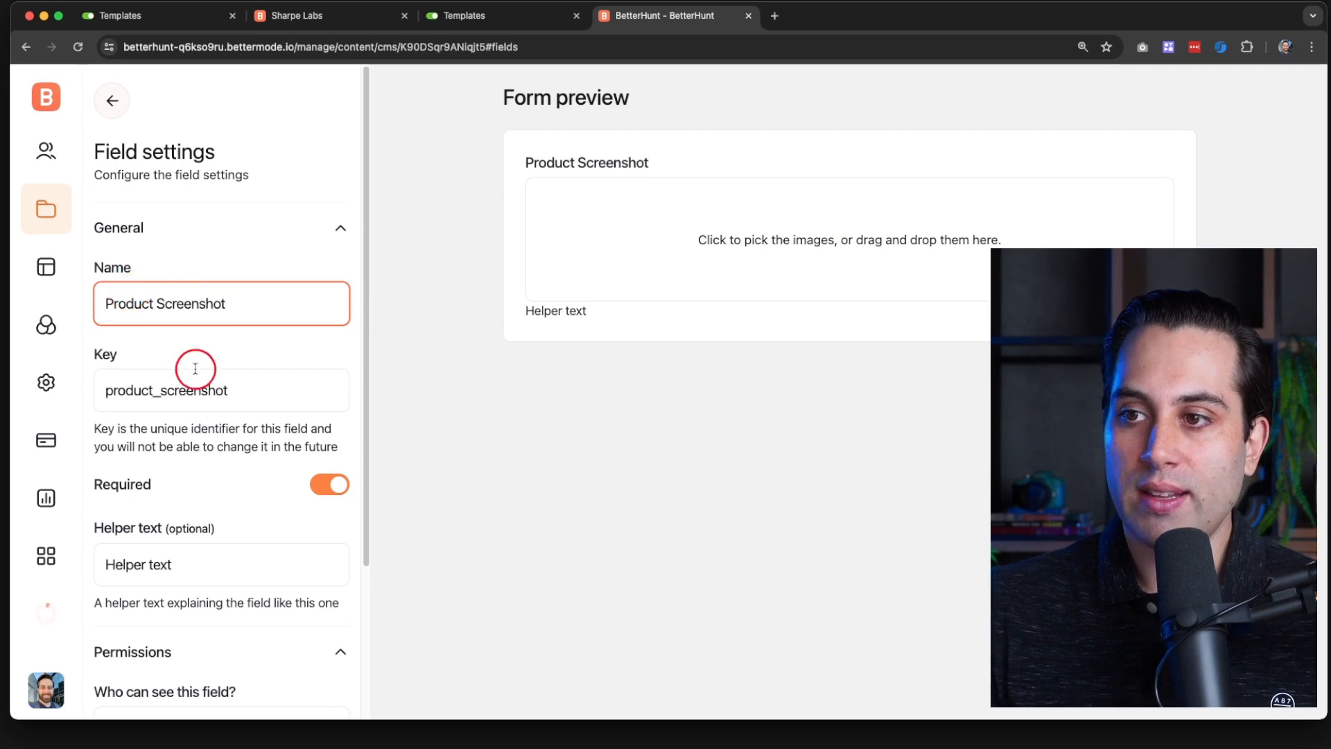
text(s)
scroll(195, 368, down, 5)
click(178, 680)
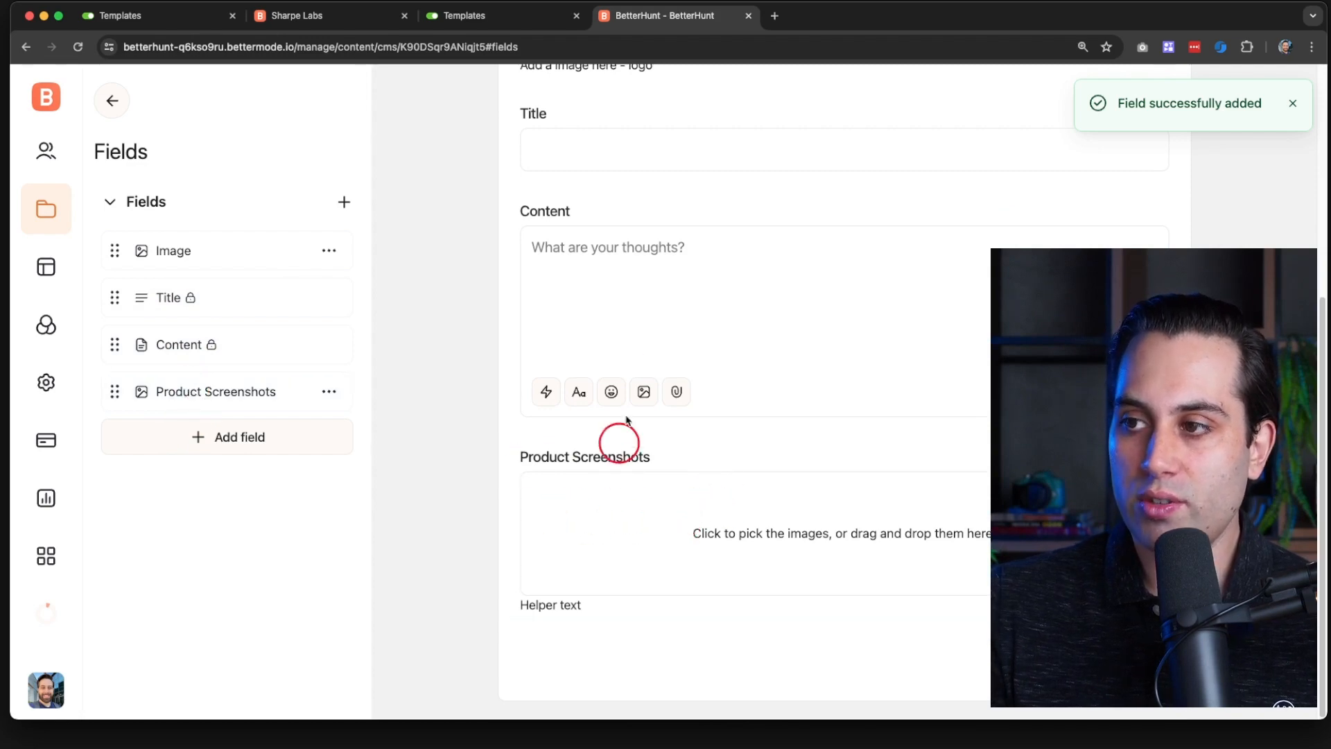
Step: Examine the form preview with the Product Screenshots field included, and return to the list of CMS models
scroll(471, 383, up, 4)
click(197, 439)
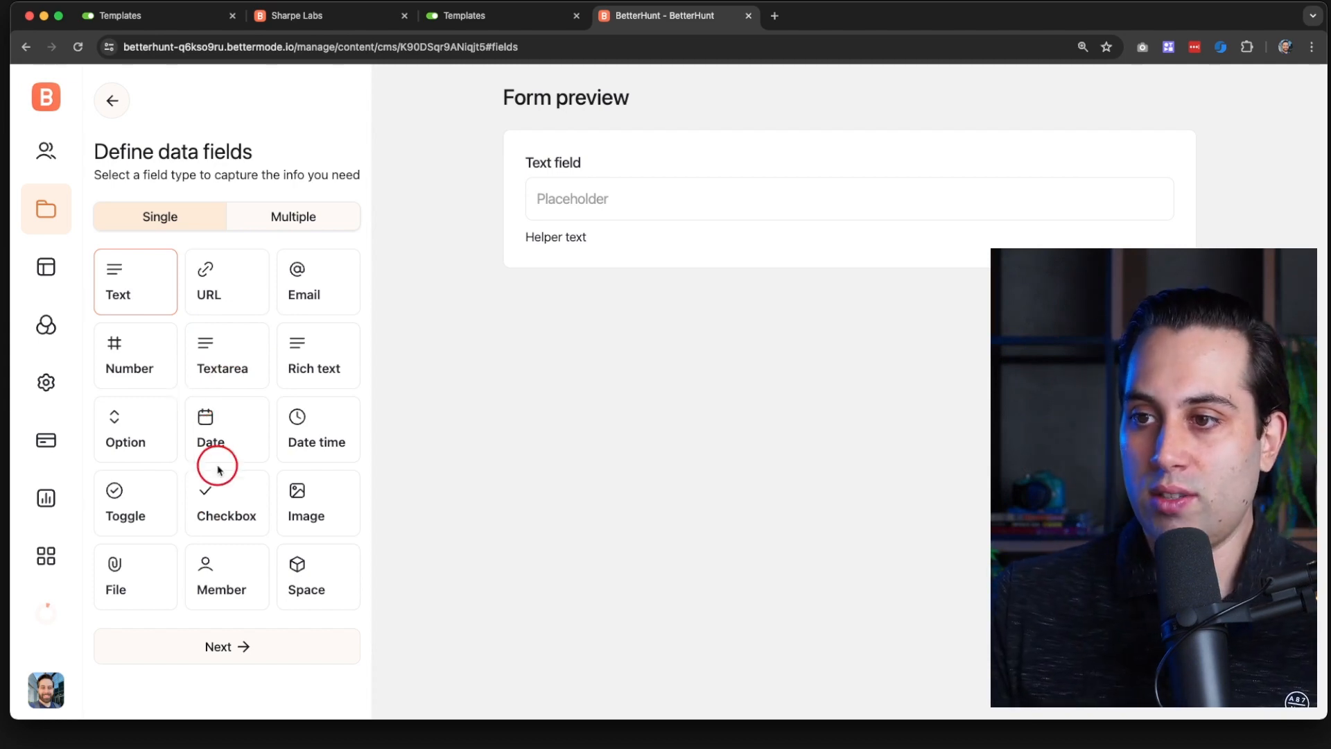
click(113, 103)
scroll(666, 384, down, 5)
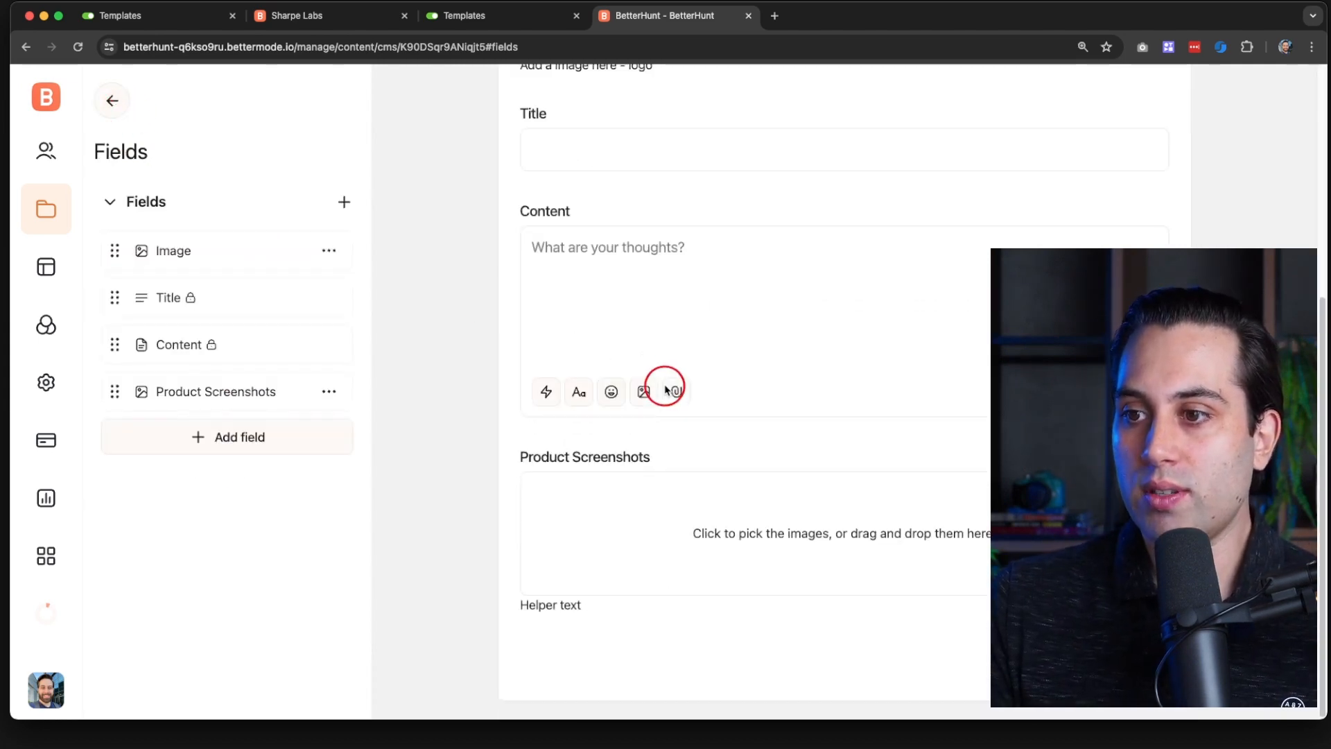
scroll(458, 436, up, 5)
scroll(215, 205, down, 1)
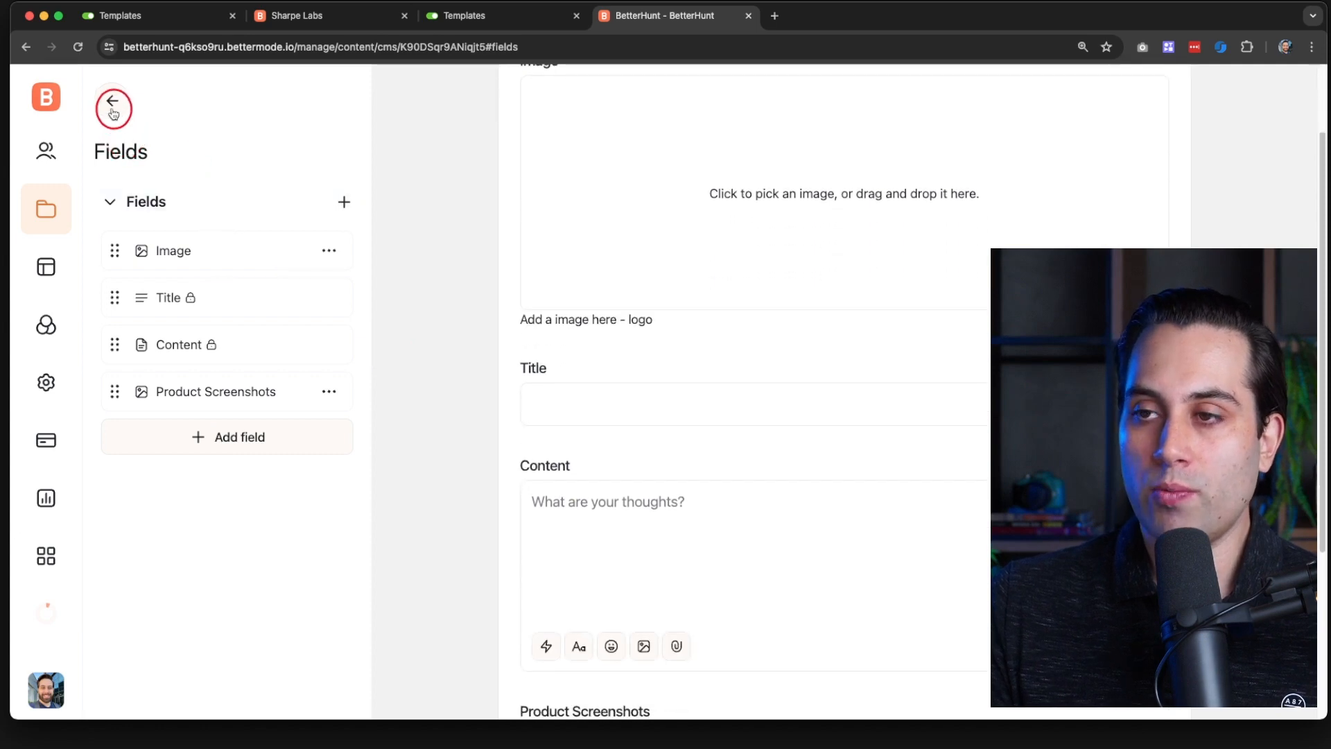
click(113, 110)
click(113, 109)
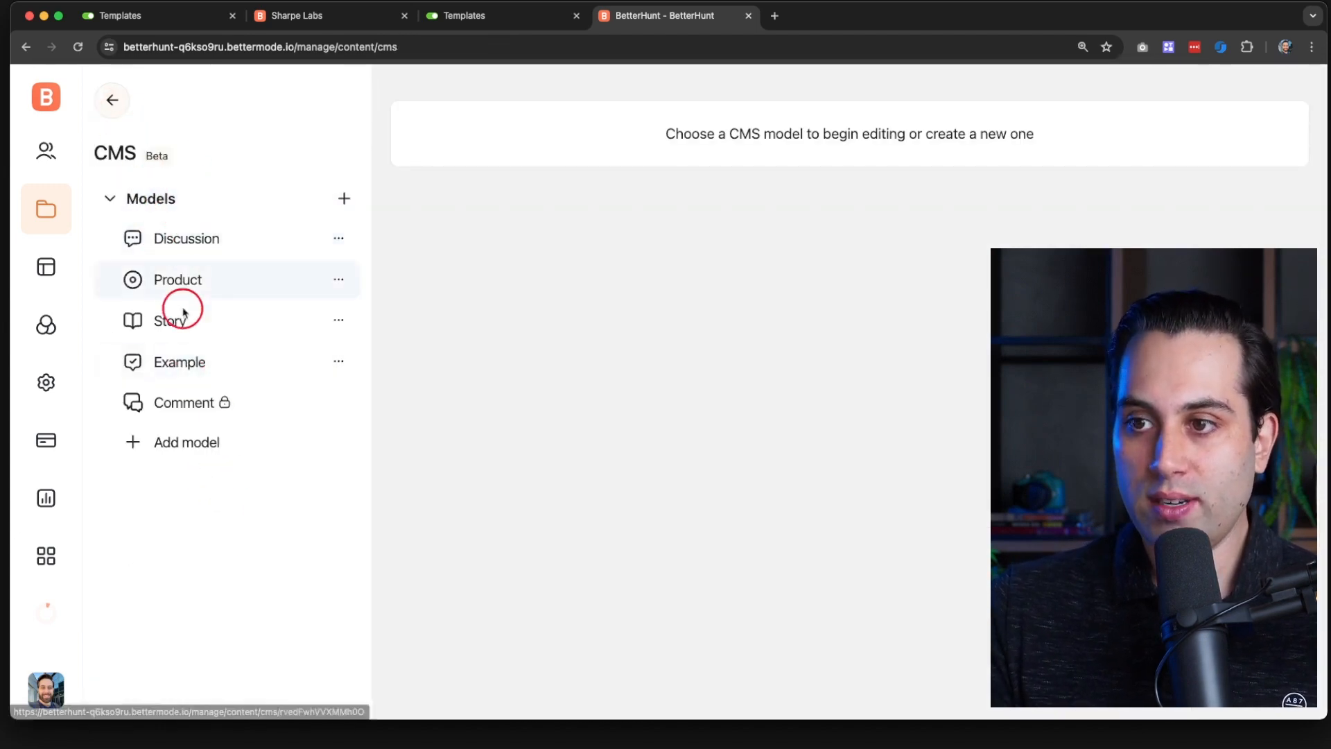
Step: Reopen the Example model to examine its settings, form preview and field list, and leave the field list
click(168, 369)
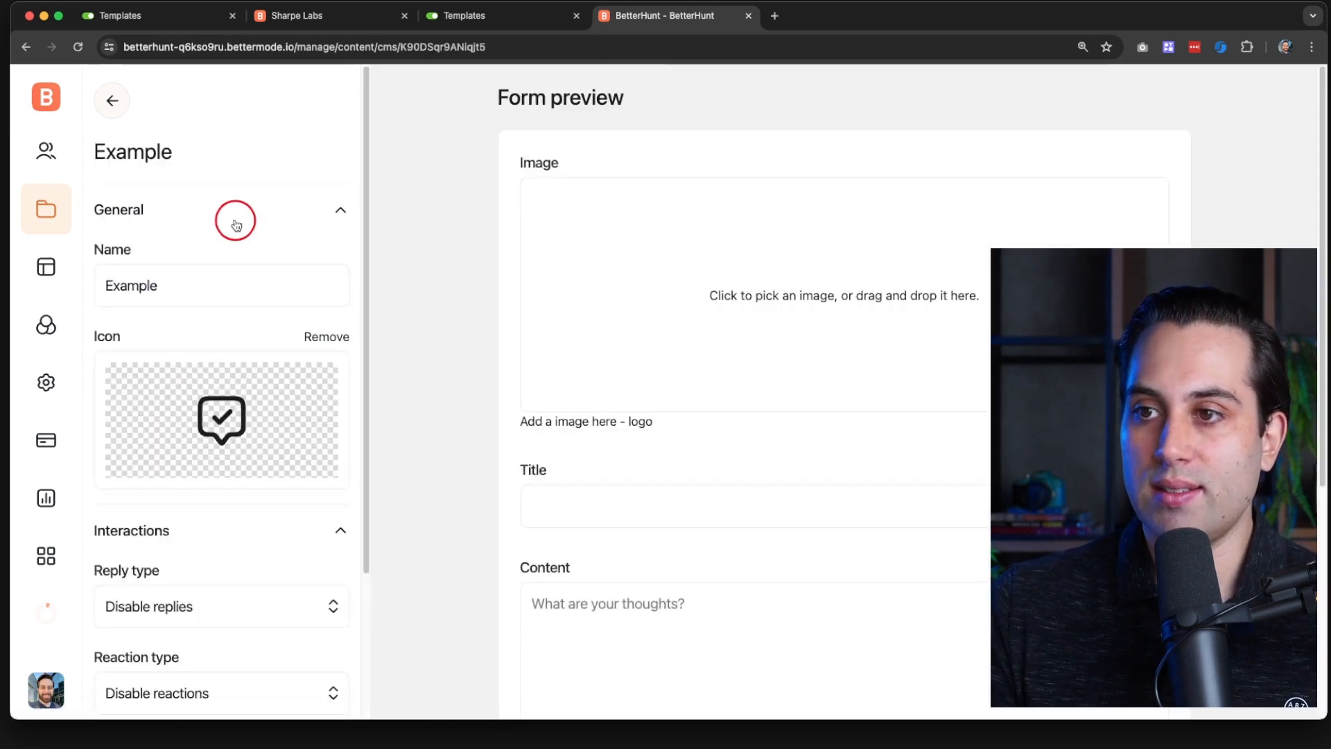
scroll(257, 373, down, 3)
scroll(257, 375, up, 3)
scroll(592, 326, down, 5)
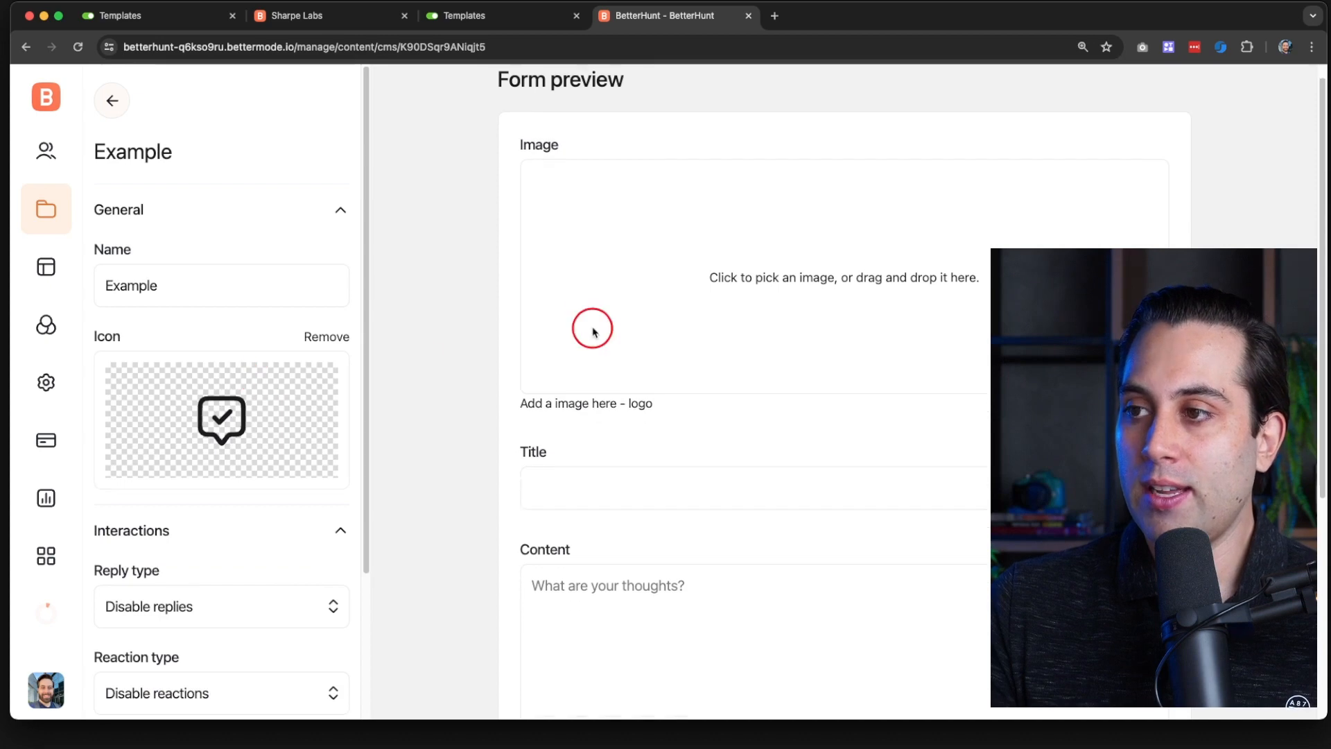
scroll(608, 570, up, 5)
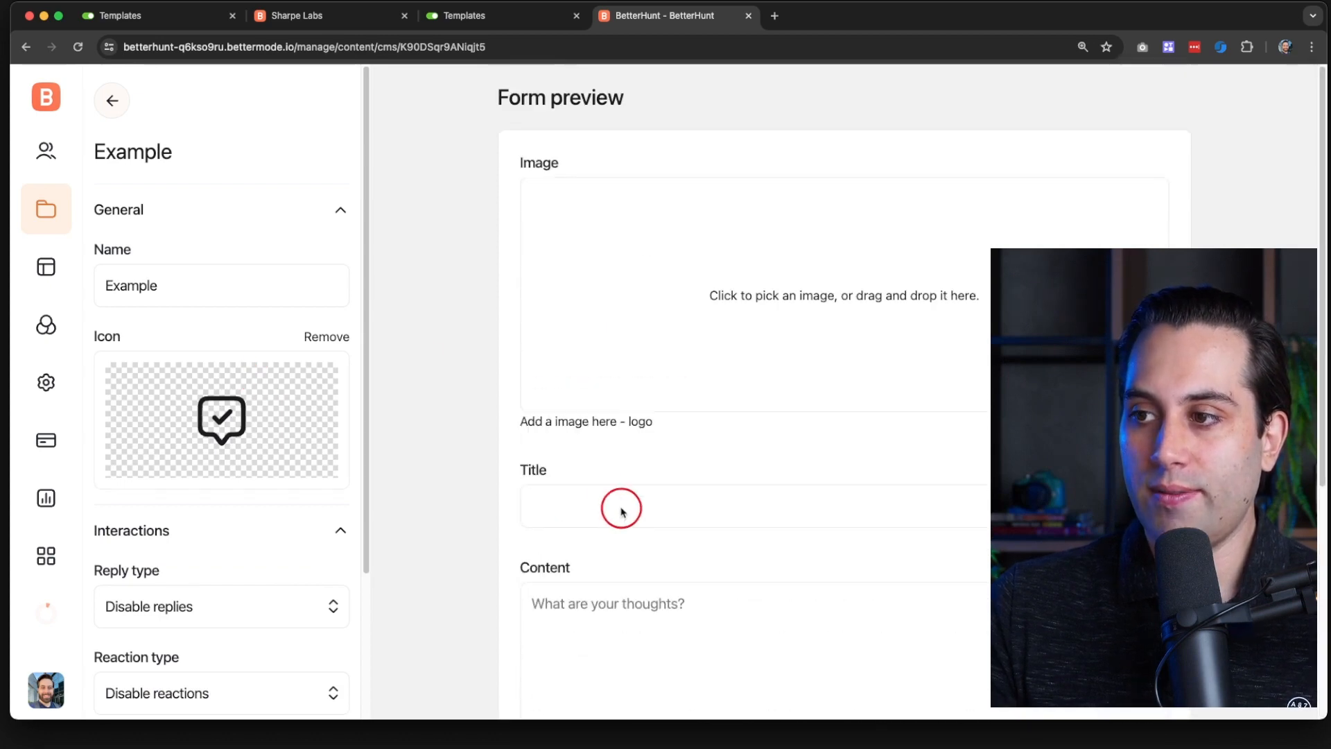
scroll(621, 504, down, 5)
scroll(340, 387, down, 3)
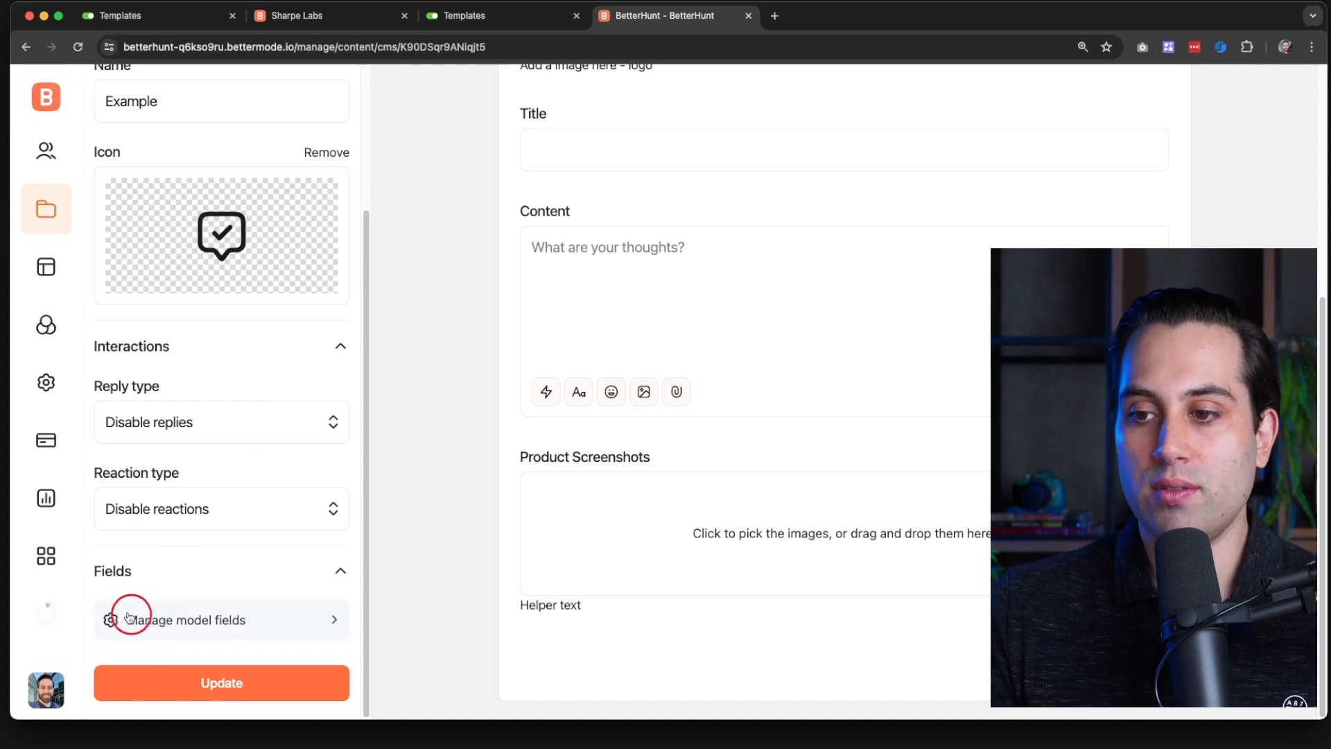
click(148, 622)
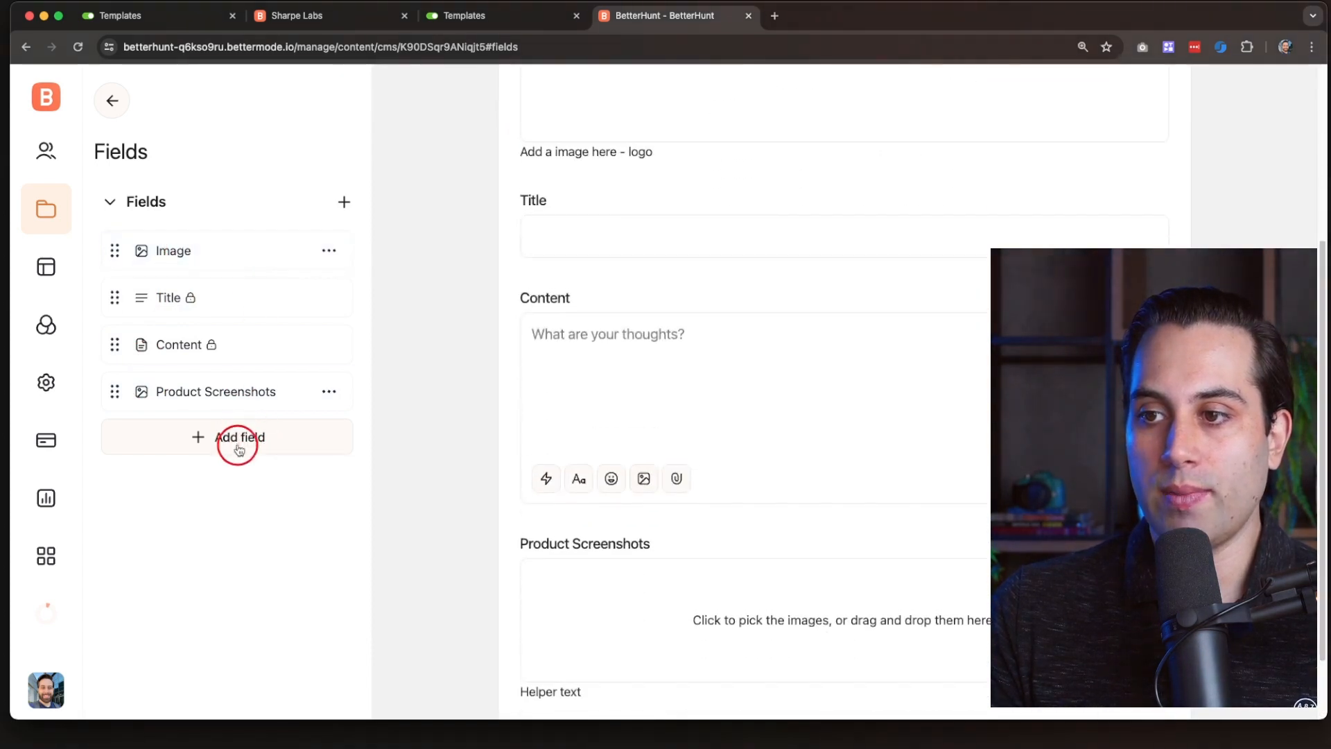
click(115, 101)
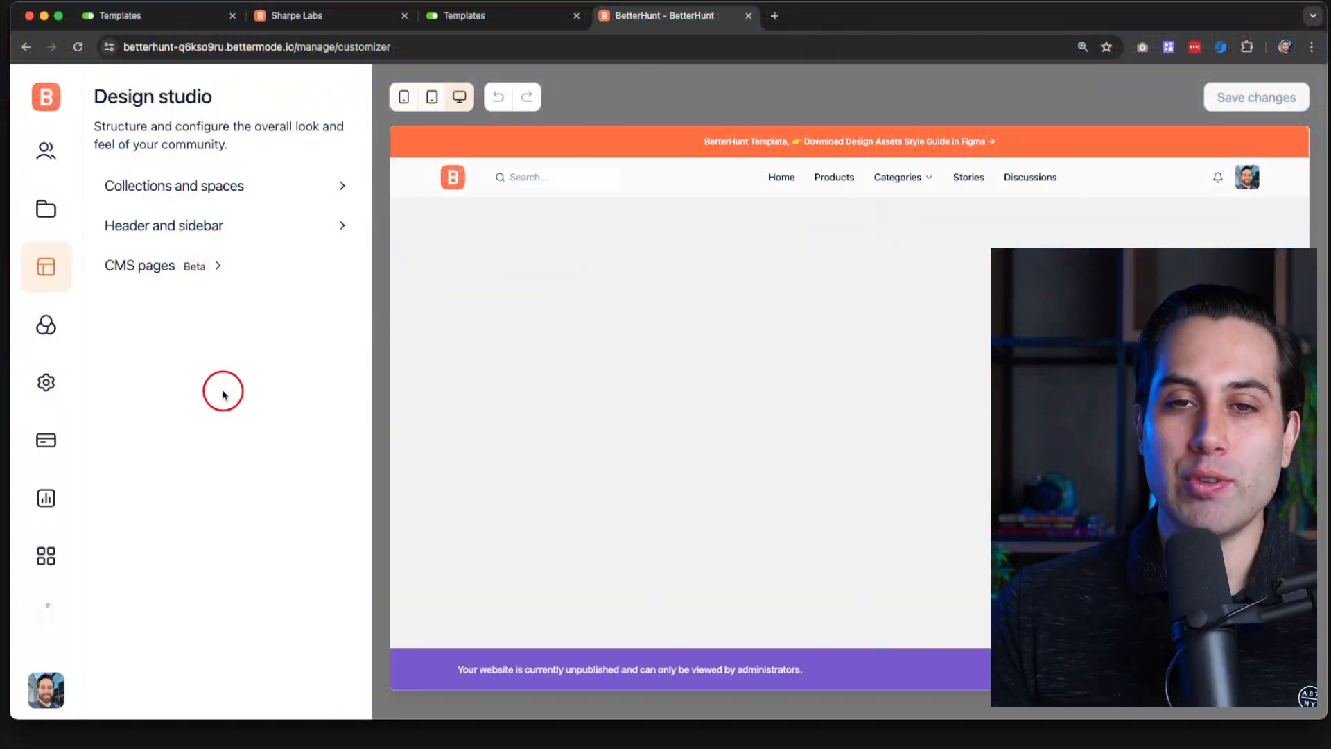
Step: Open the Example CMS page in the Design studio and examine the single post layout from header to tags
click(157, 270)
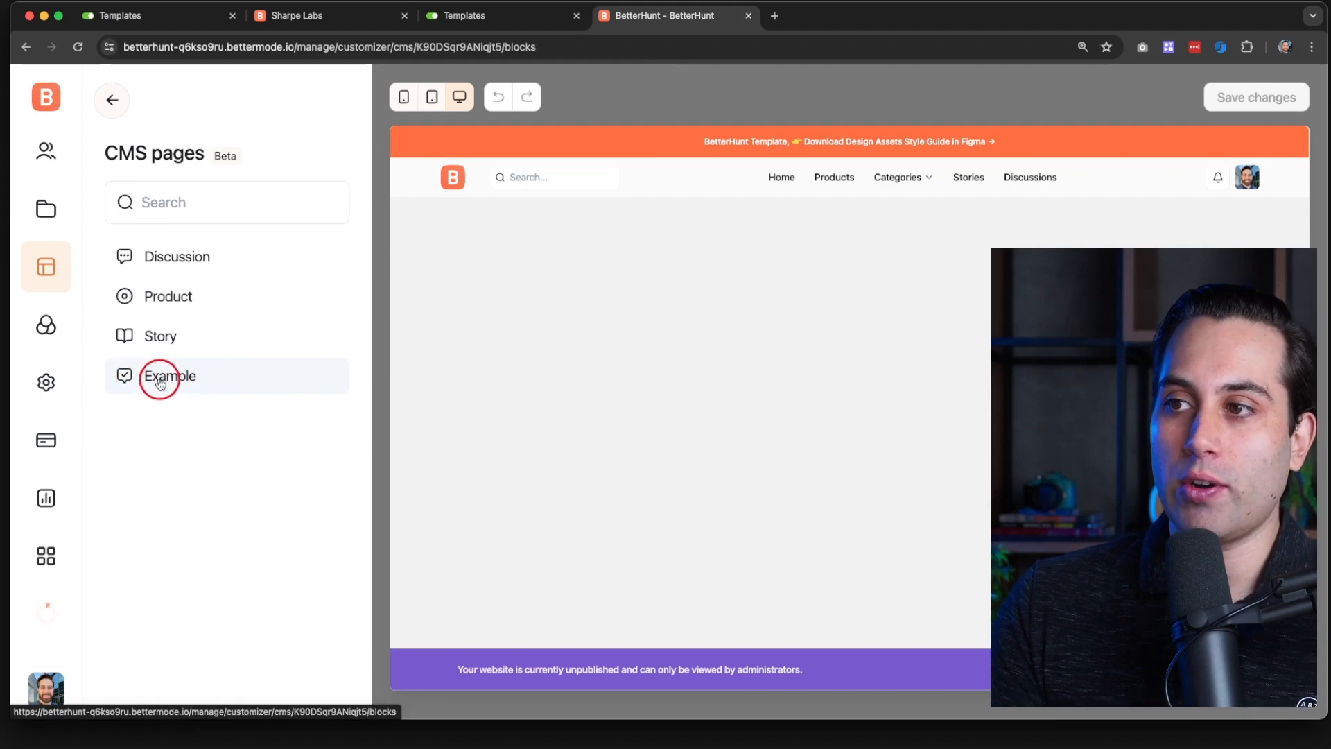
click(160, 384)
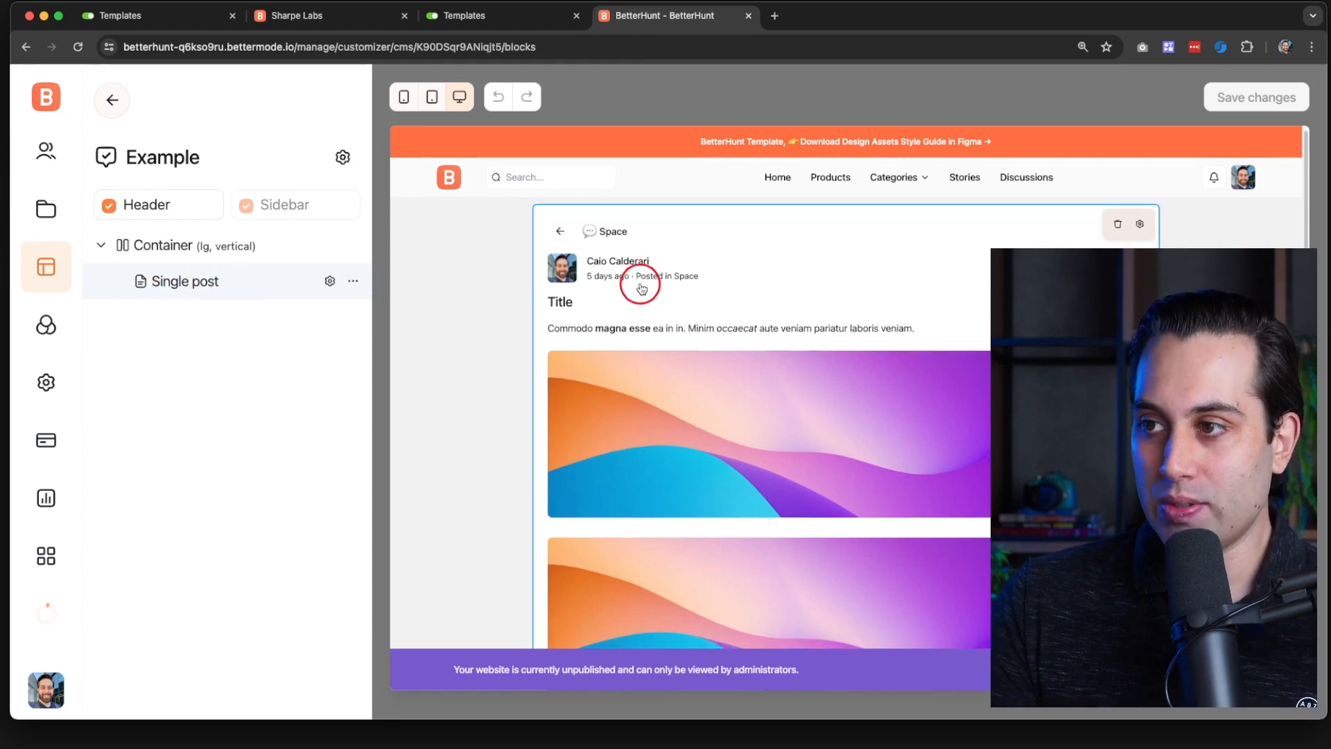
scroll(693, 332, down, 1)
scroll(617, 295, up, 1)
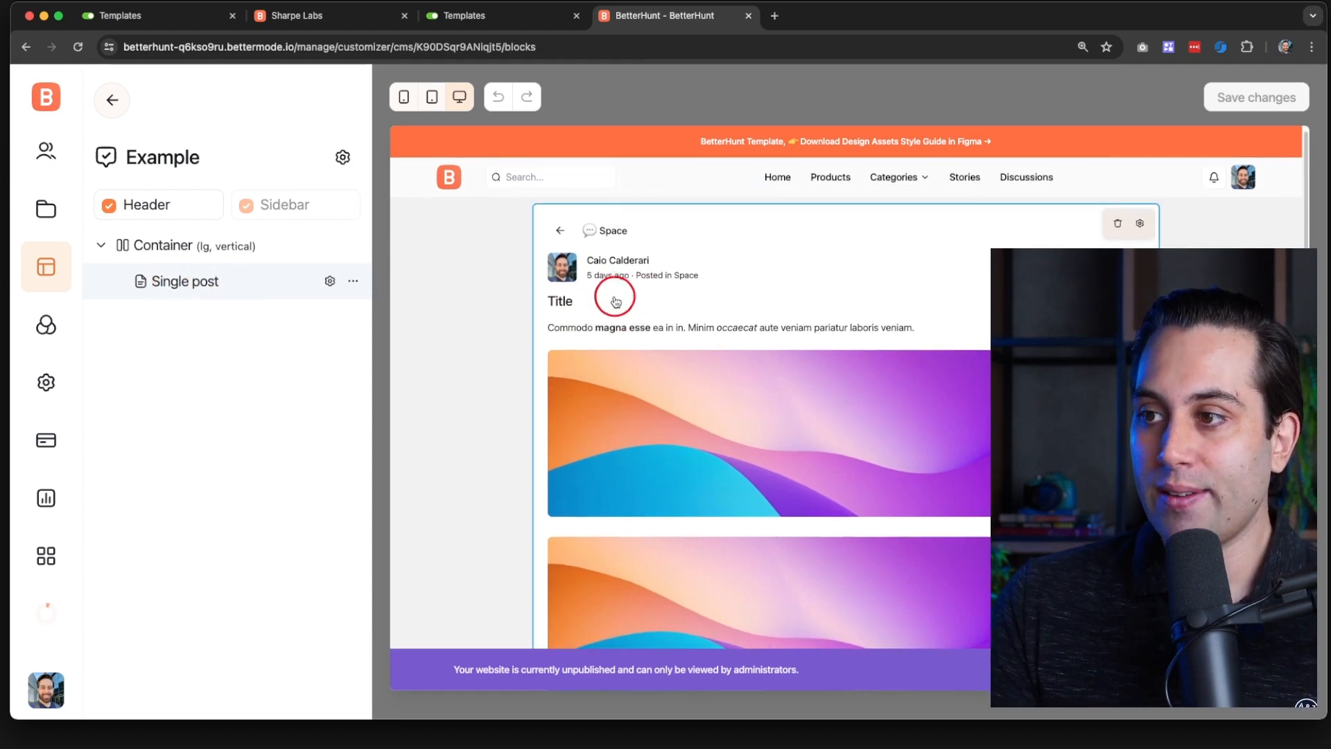
scroll(727, 315, down, 1)
scroll(700, 318, down, 5)
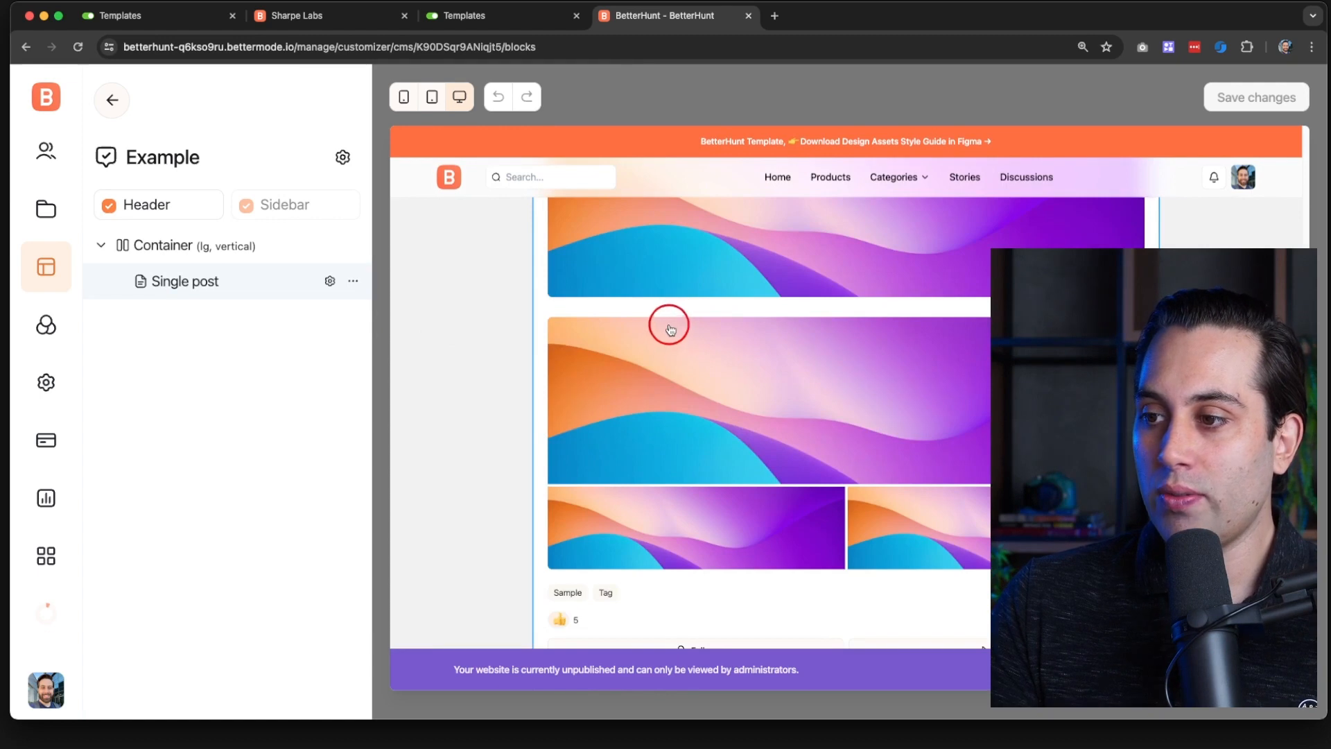
scroll(670, 329, up, 6)
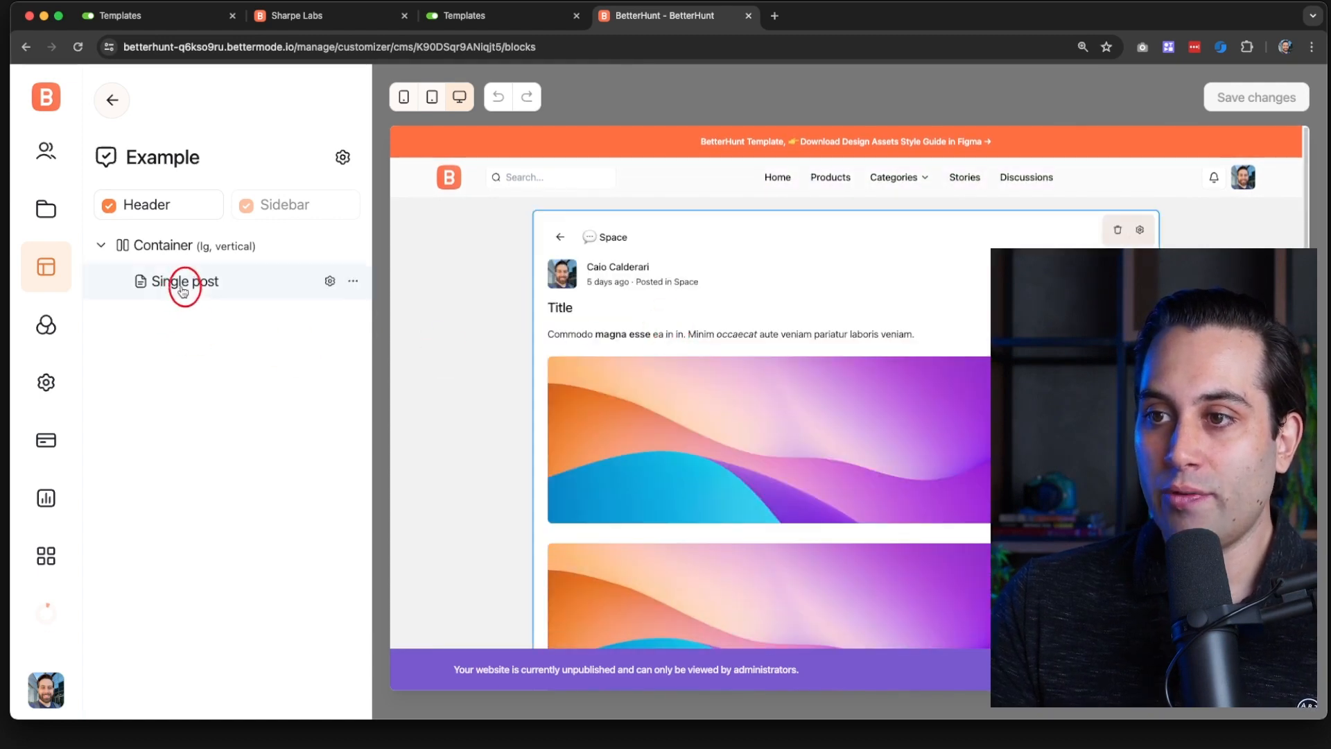
Step: Open the Single post block's settings and switch off its Comment box
click(183, 288)
scroll(219, 317, down, 5)
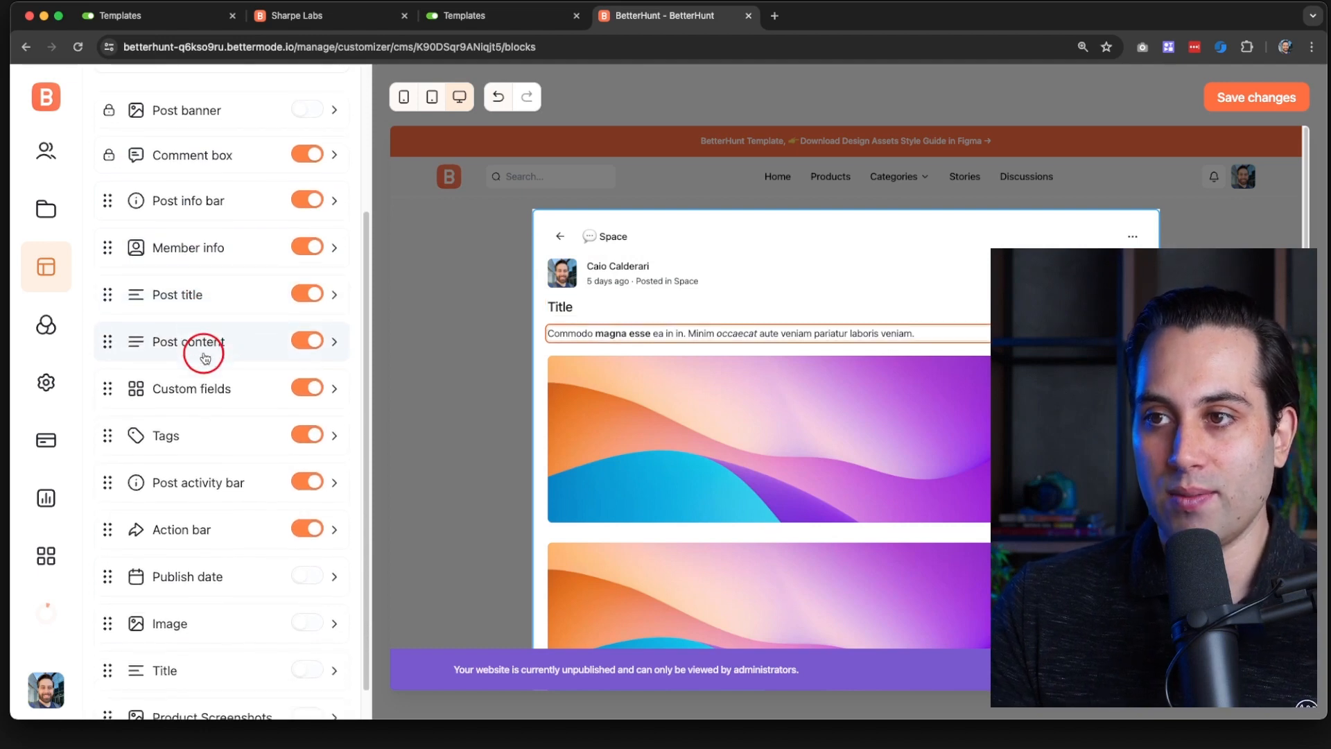
scroll(198, 350, up, 3)
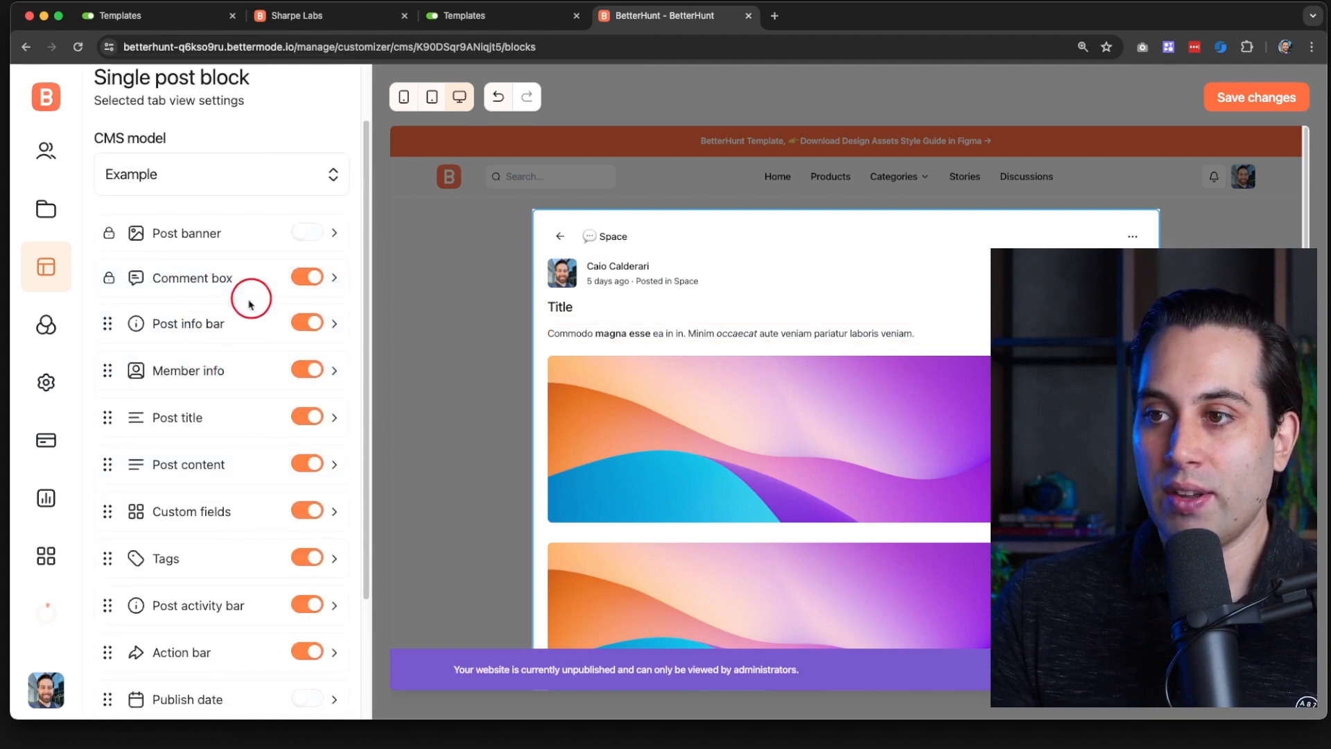
scroll(239, 295, down, 1)
click(300, 239)
scroll(561, 267, down, 4)
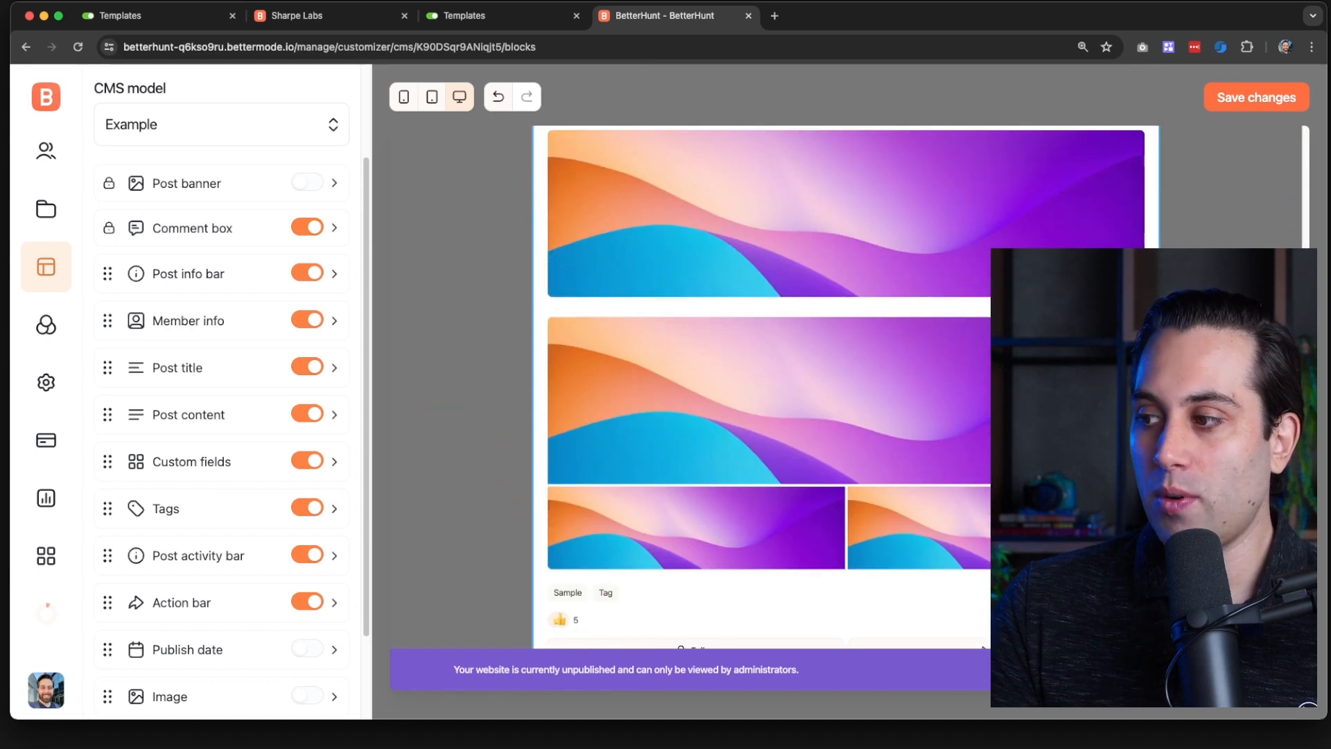
click(309, 236)
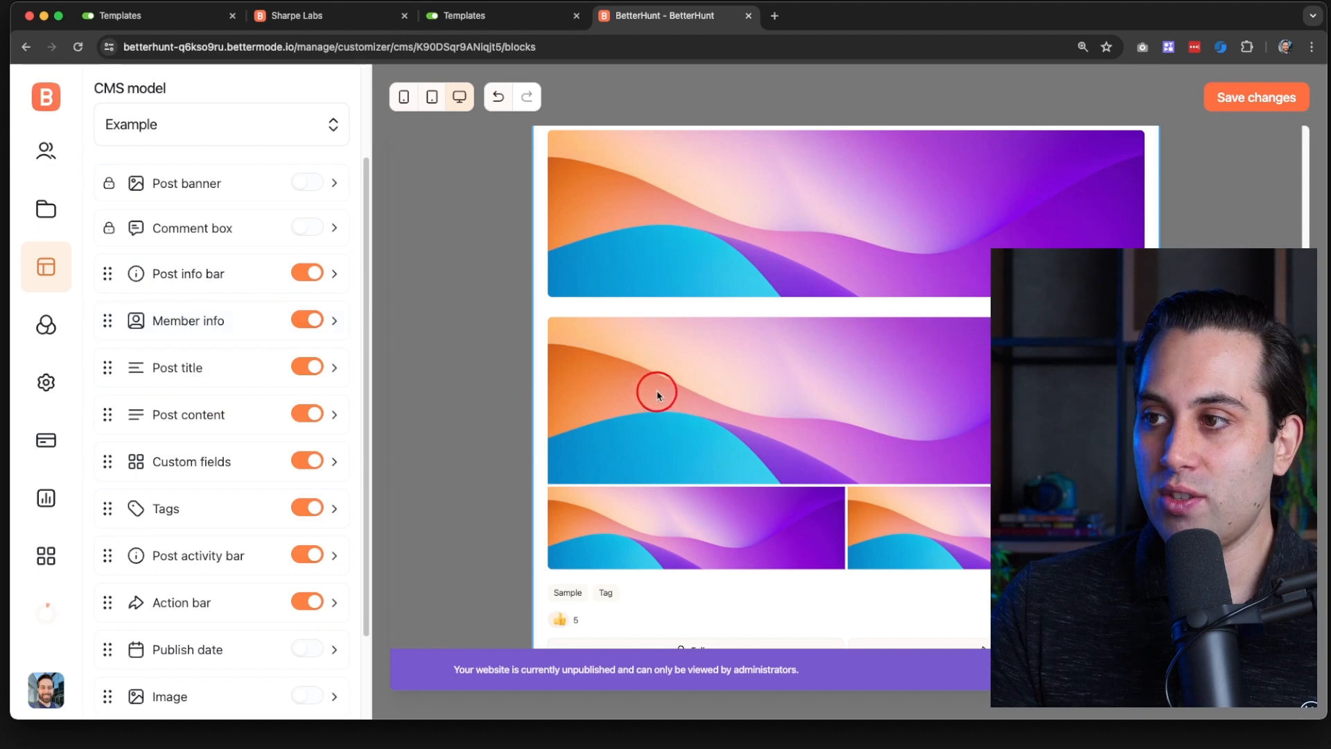
scroll(643, 306, up, 4)
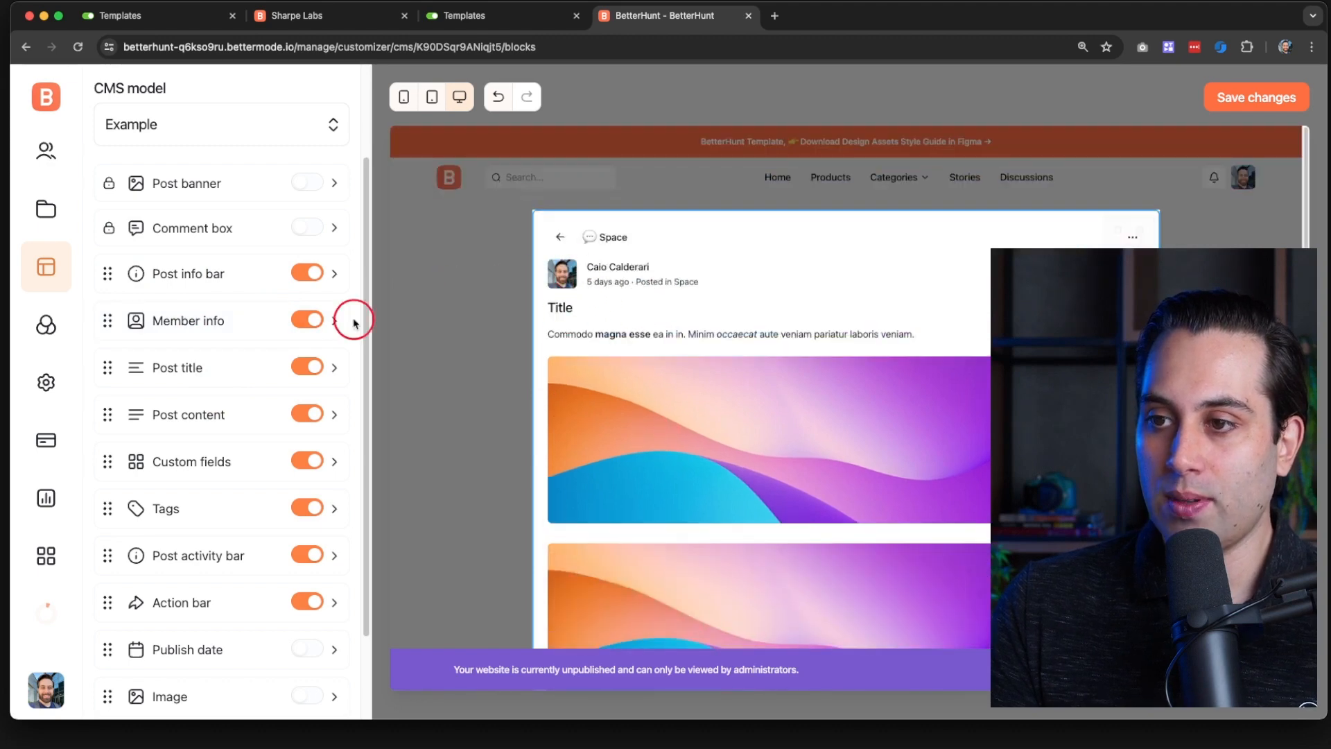
Step: Switch on Product Screenshots in the Single post block
scroll(326, 353, down, 3)
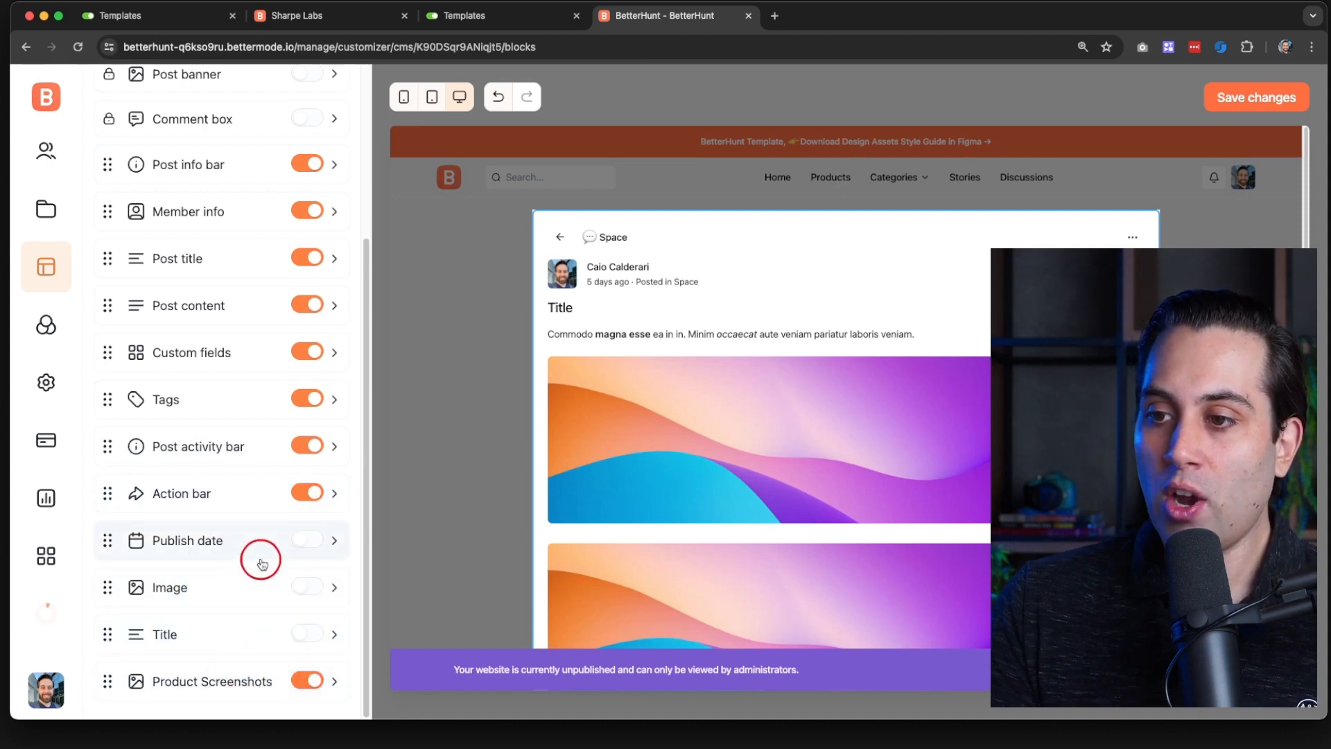
scroll(254, 555, up, 1)
scroll(254, 556, up, 5)
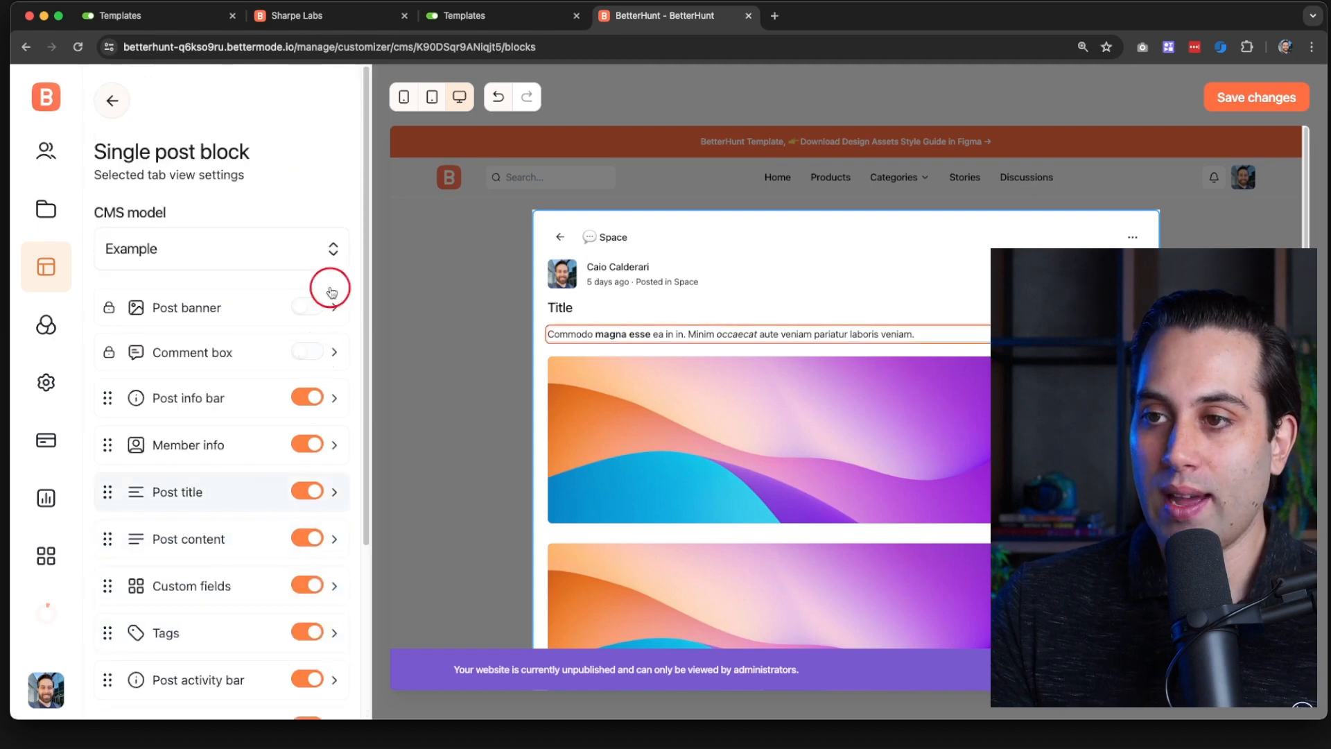
Step: Keep Example as the Single post block's CMS model and examine the list of post elements down to Product Screenshots
click(159, 251)
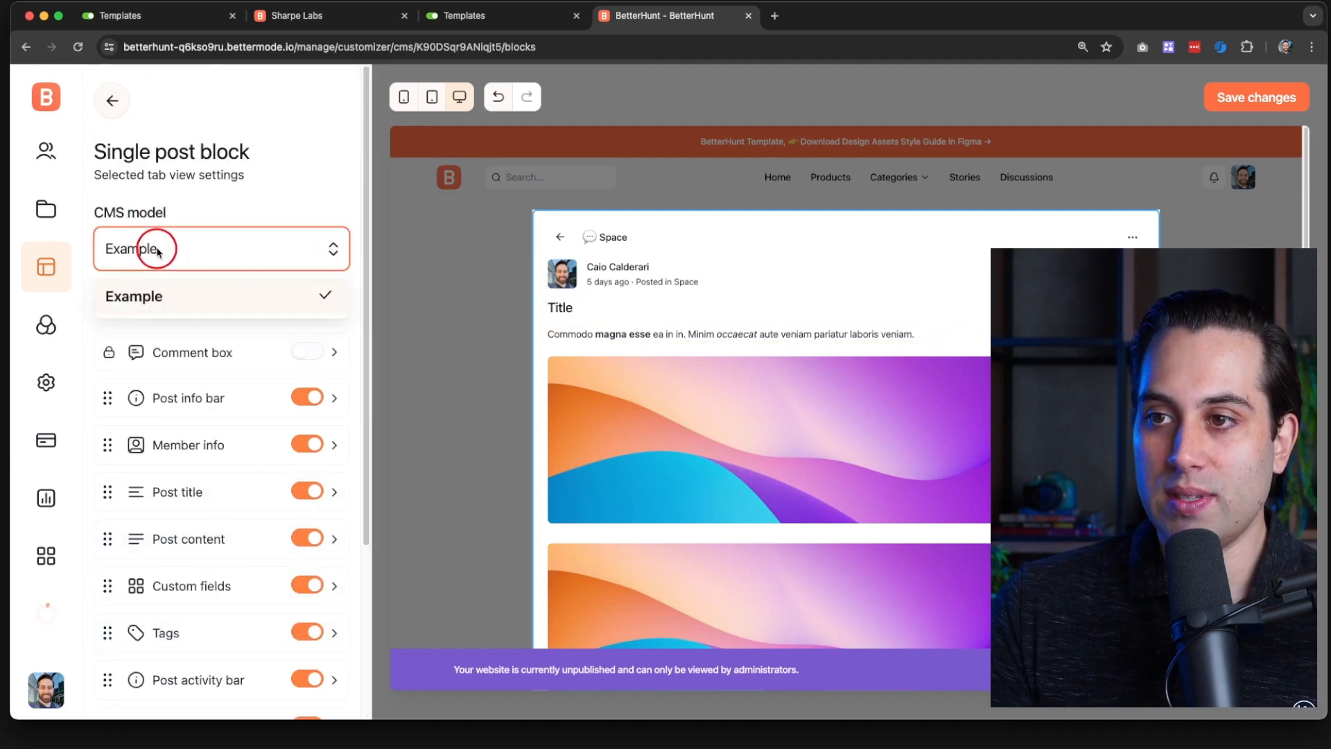
click(216, 303)
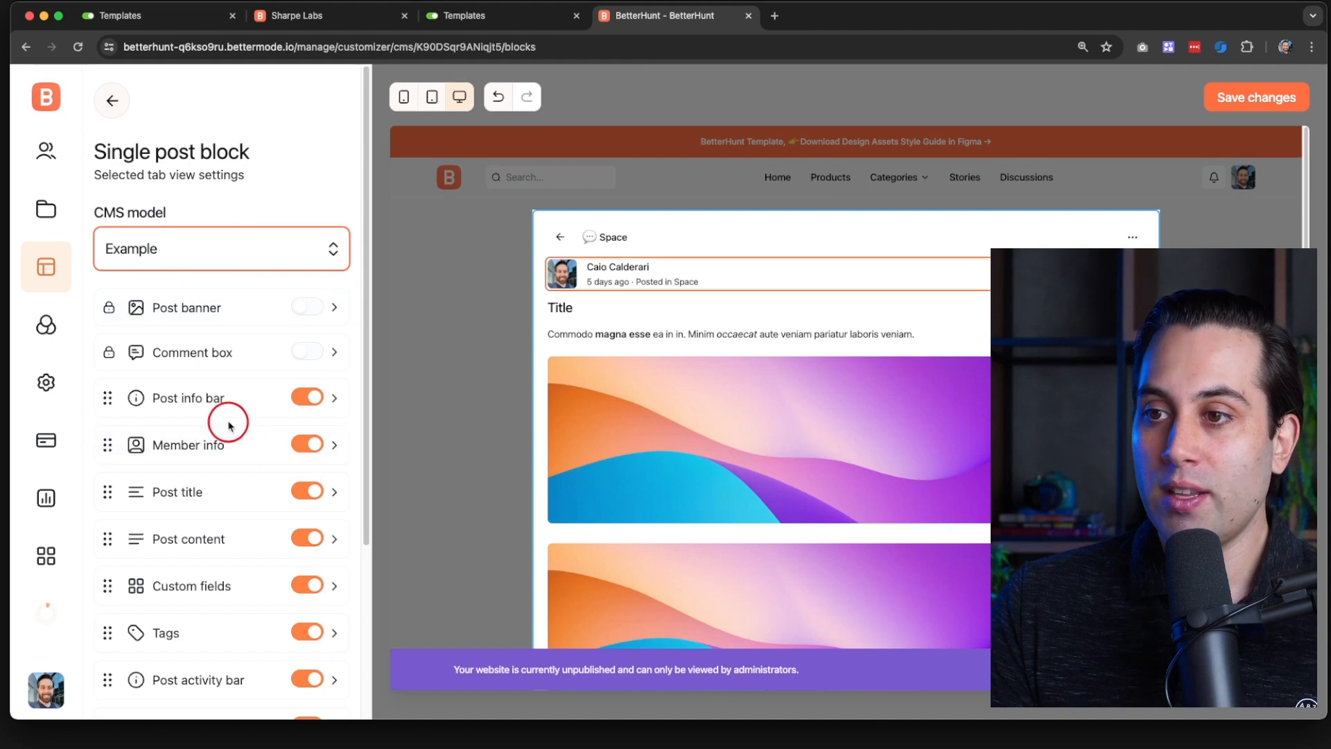
scroll(202, 431, down, 5)
scroll(211, 498, up, 5)
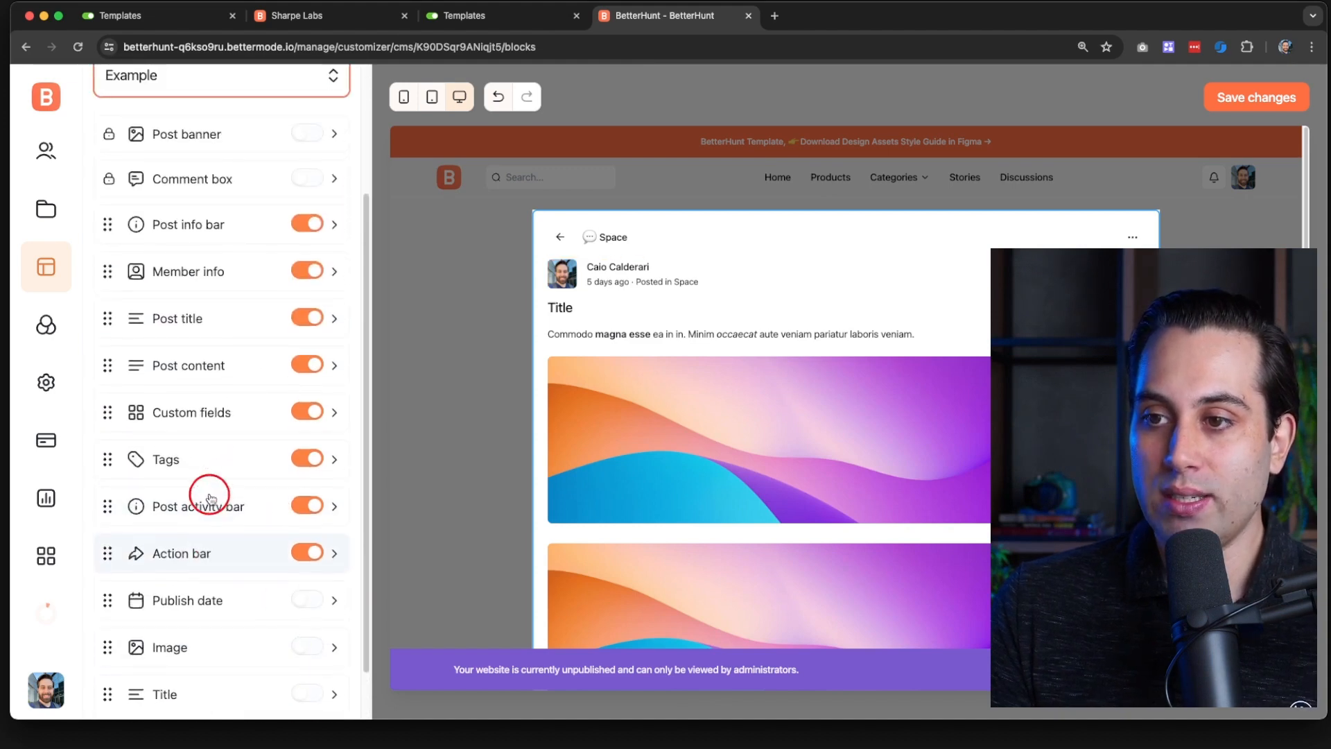
scroll(202, 442, down, 5)
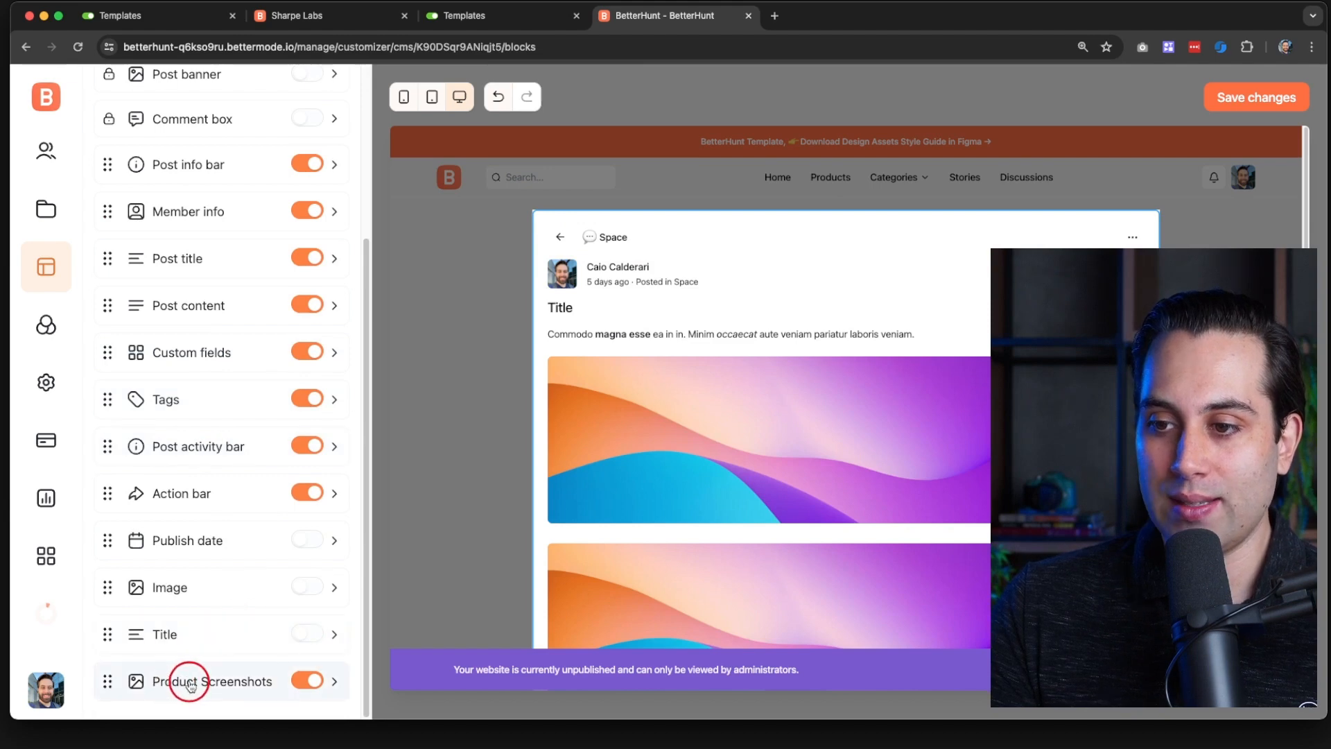
click(191, 684)
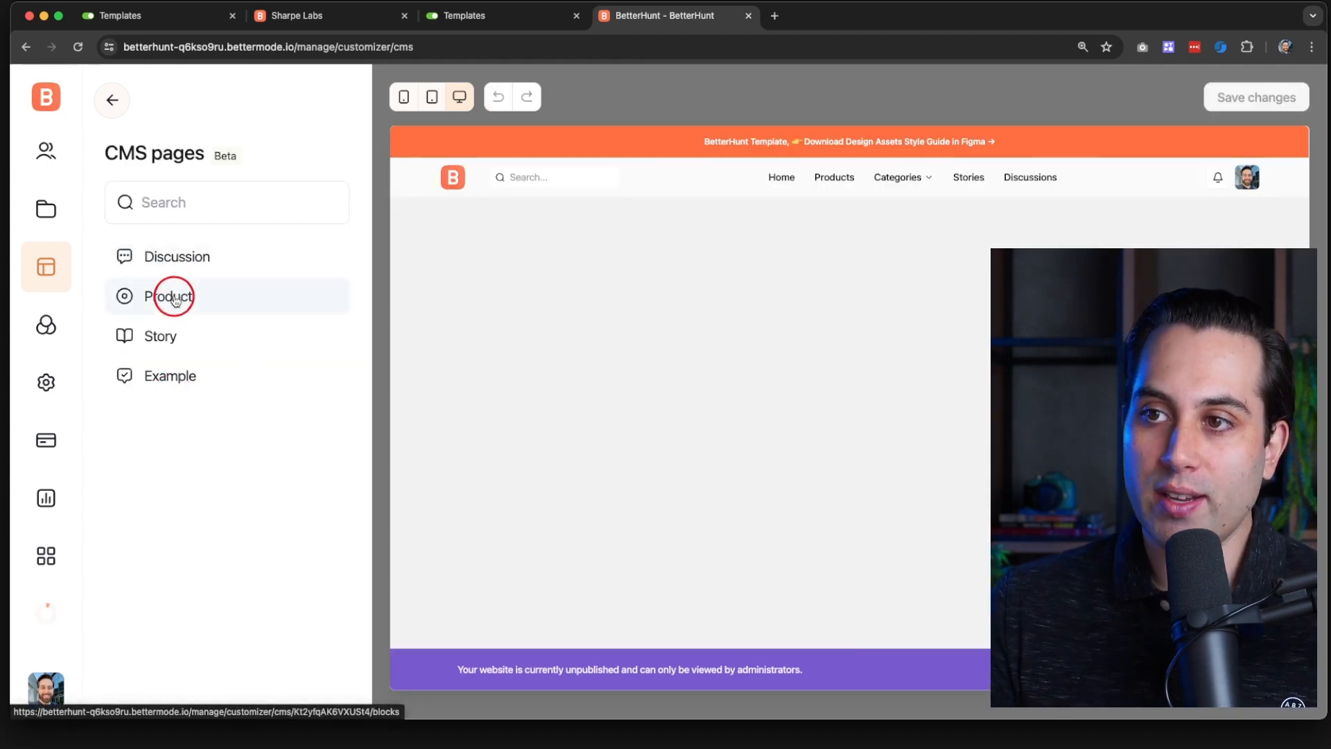
Step: Open the Product CMS page's layout and copy its Header block
click(174, 296)
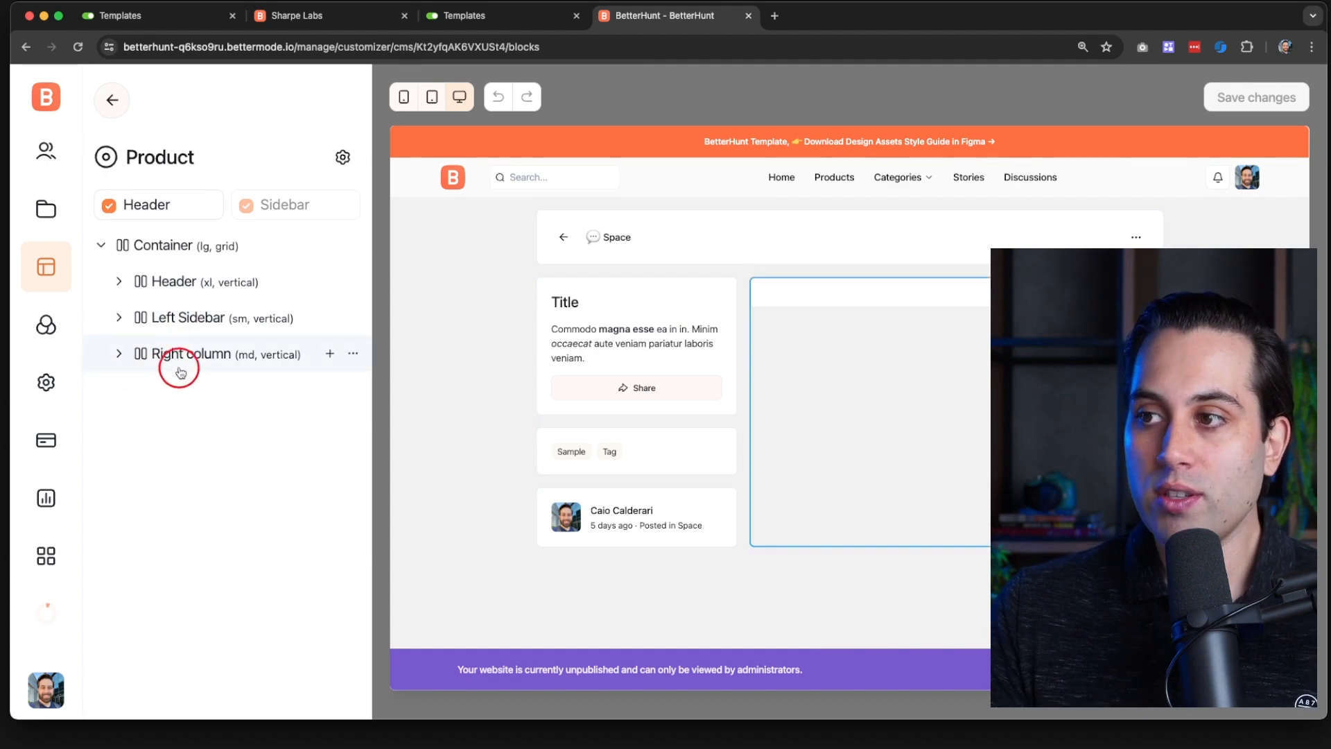
click(352, 282)
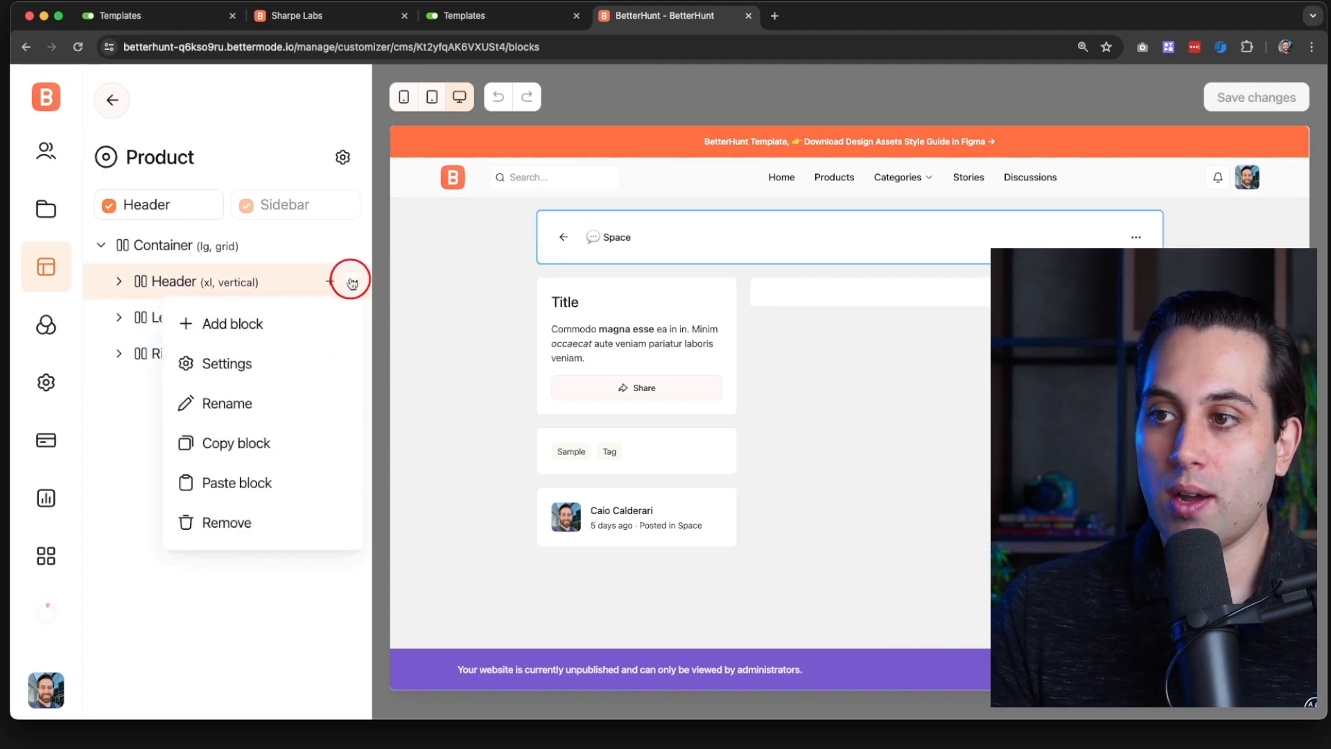
click(238, 444)
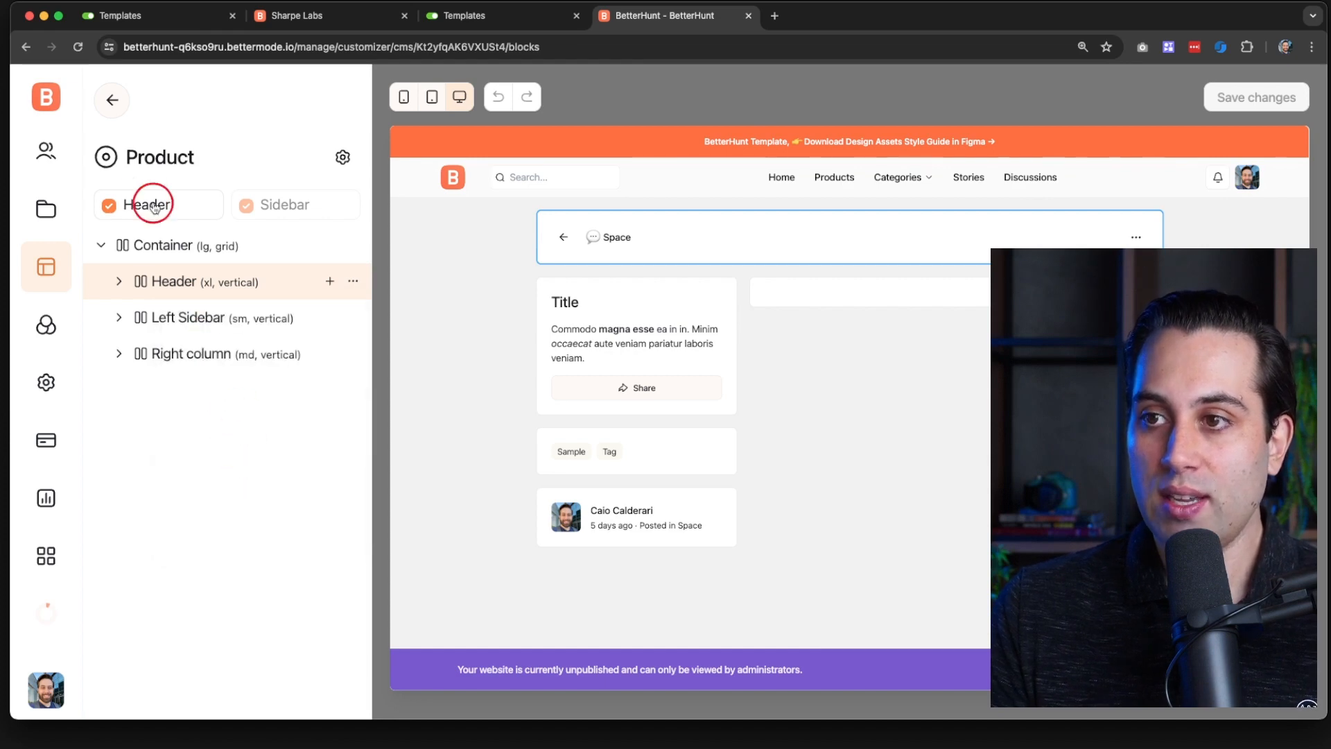
Step: Paste the copied Header block into the Example CMS page's Container, allowing the site to access the clipboard
click(113, 103)
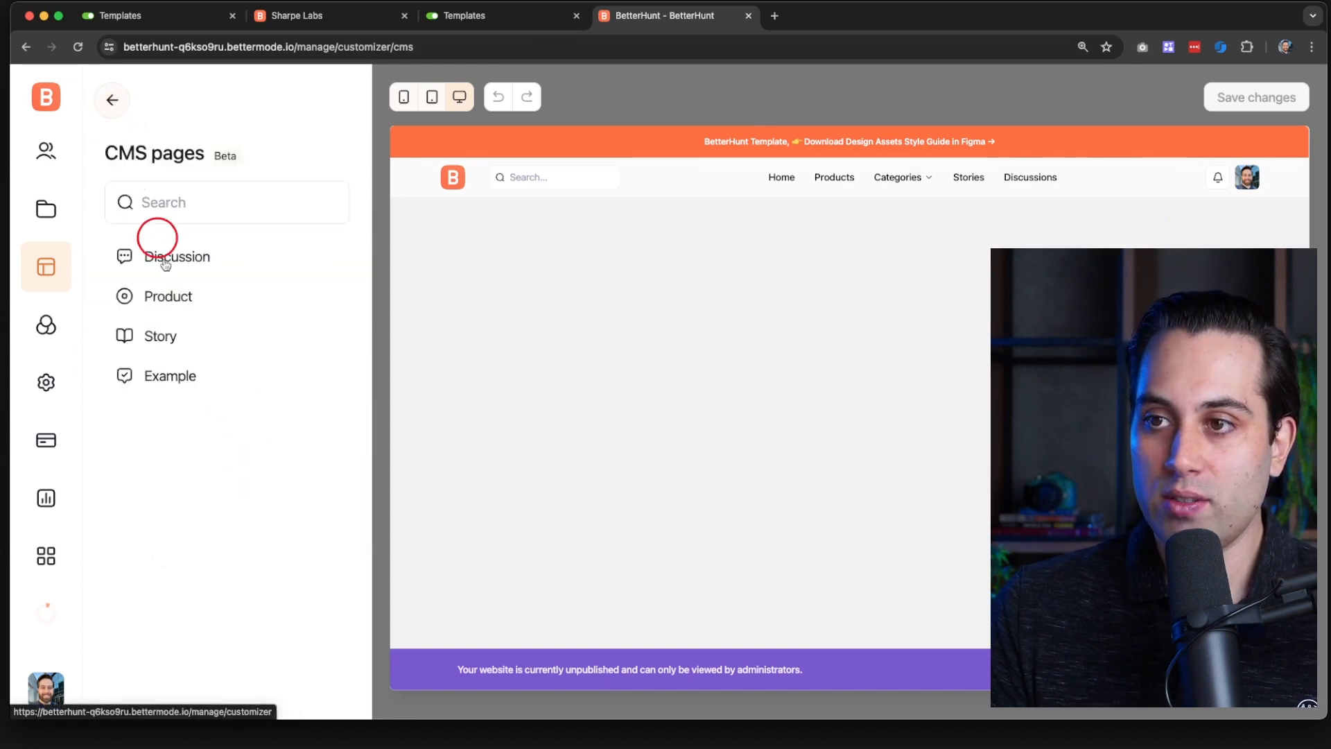
click(178, 376)
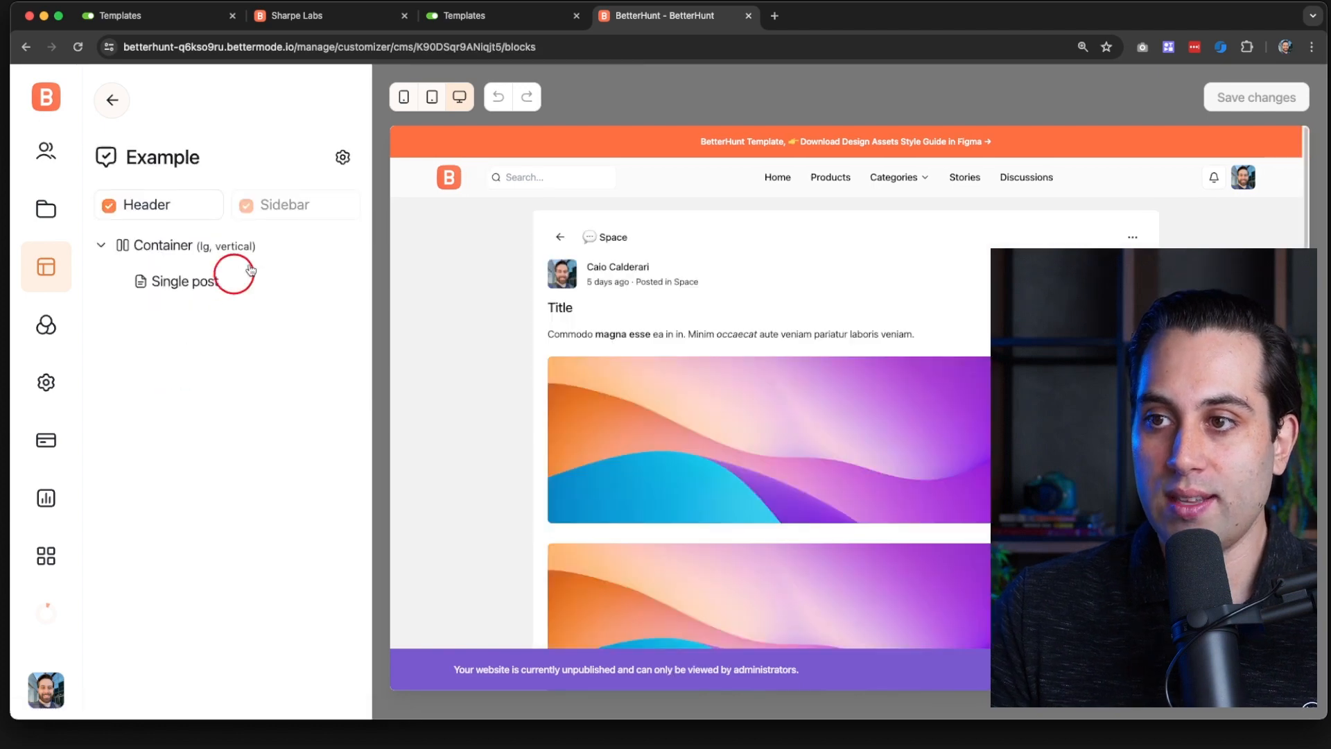
click(351, 250)
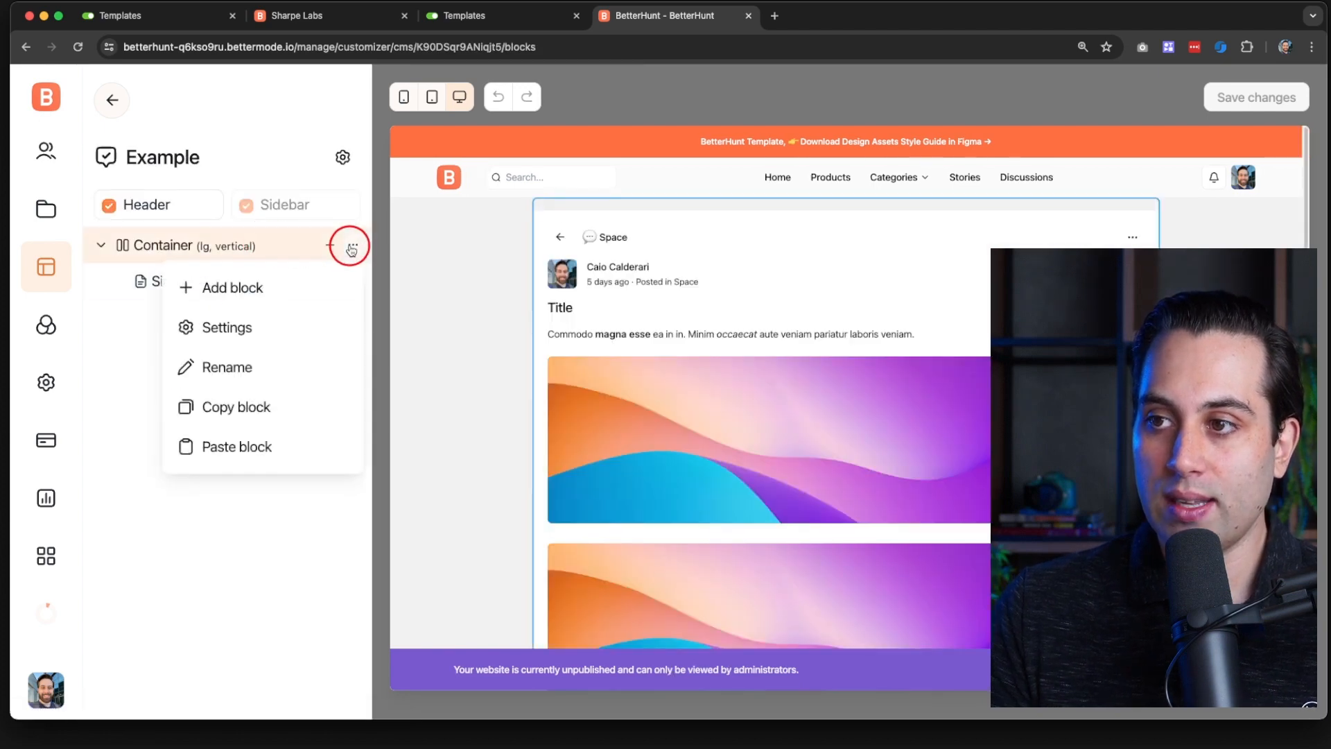
click(210, 448)
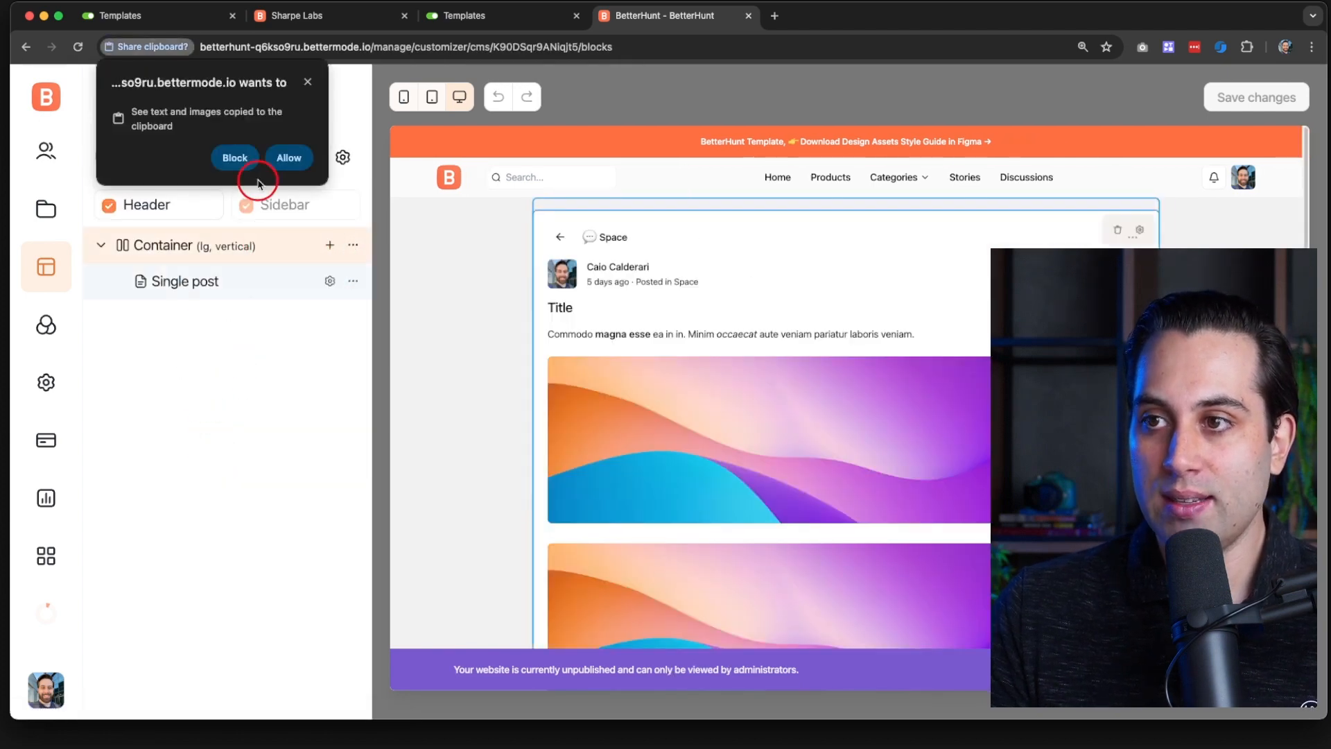
click(288, 158)
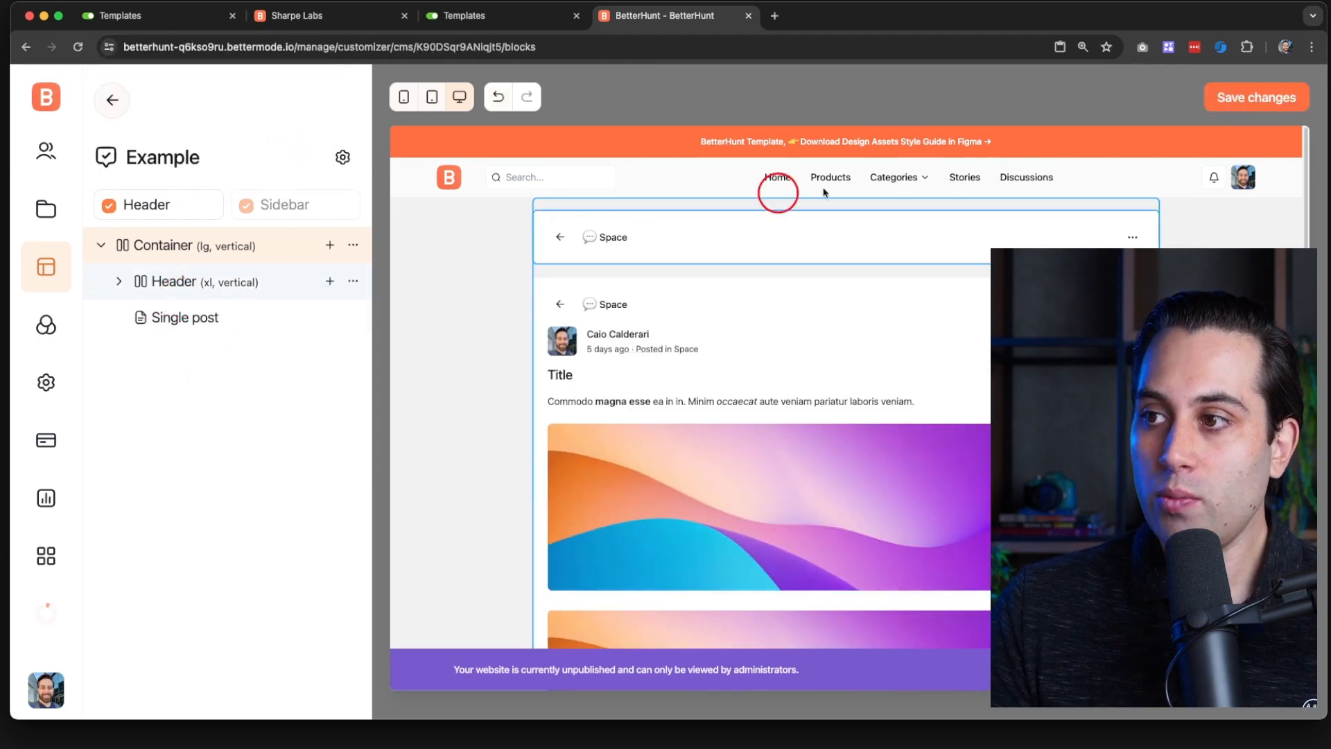
Step: Keep the Example page's Container at Large (3 columns) and set its direction to Horizontal (Grid)
mouse_move(199, 326)
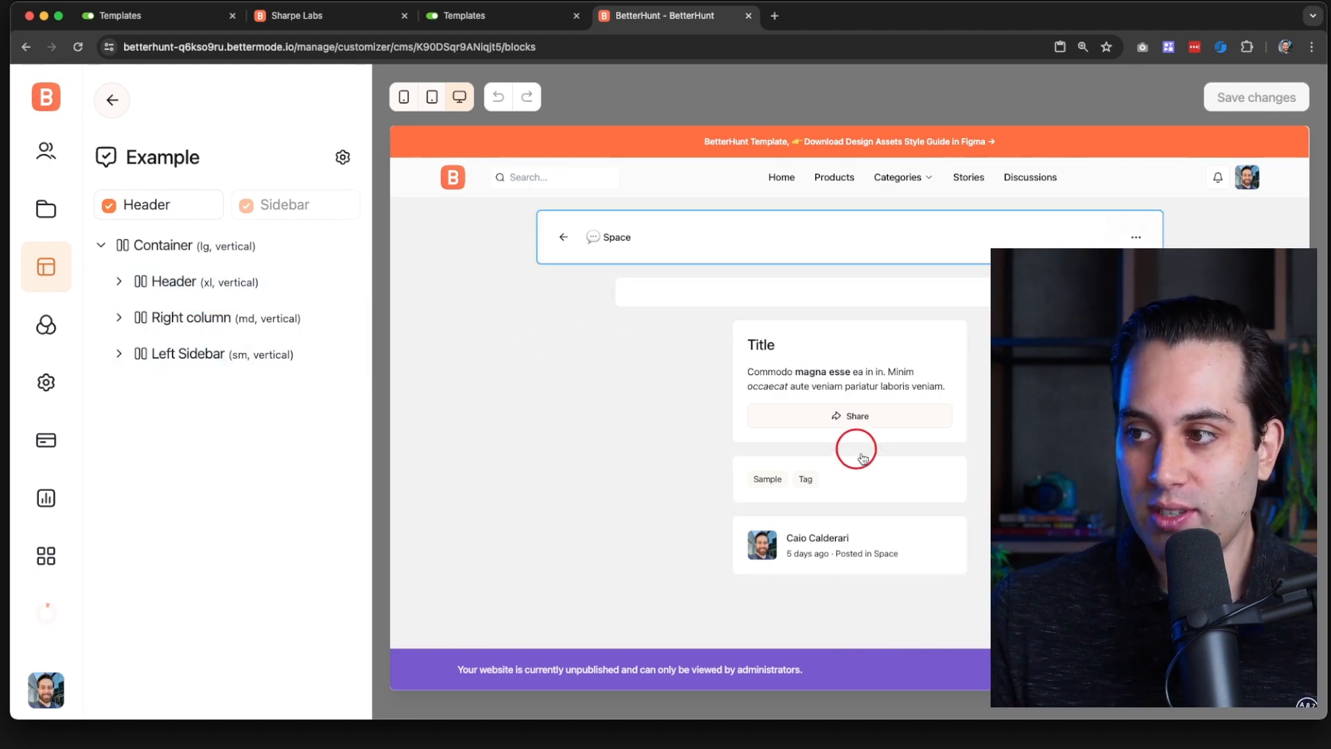
click(168, 250)
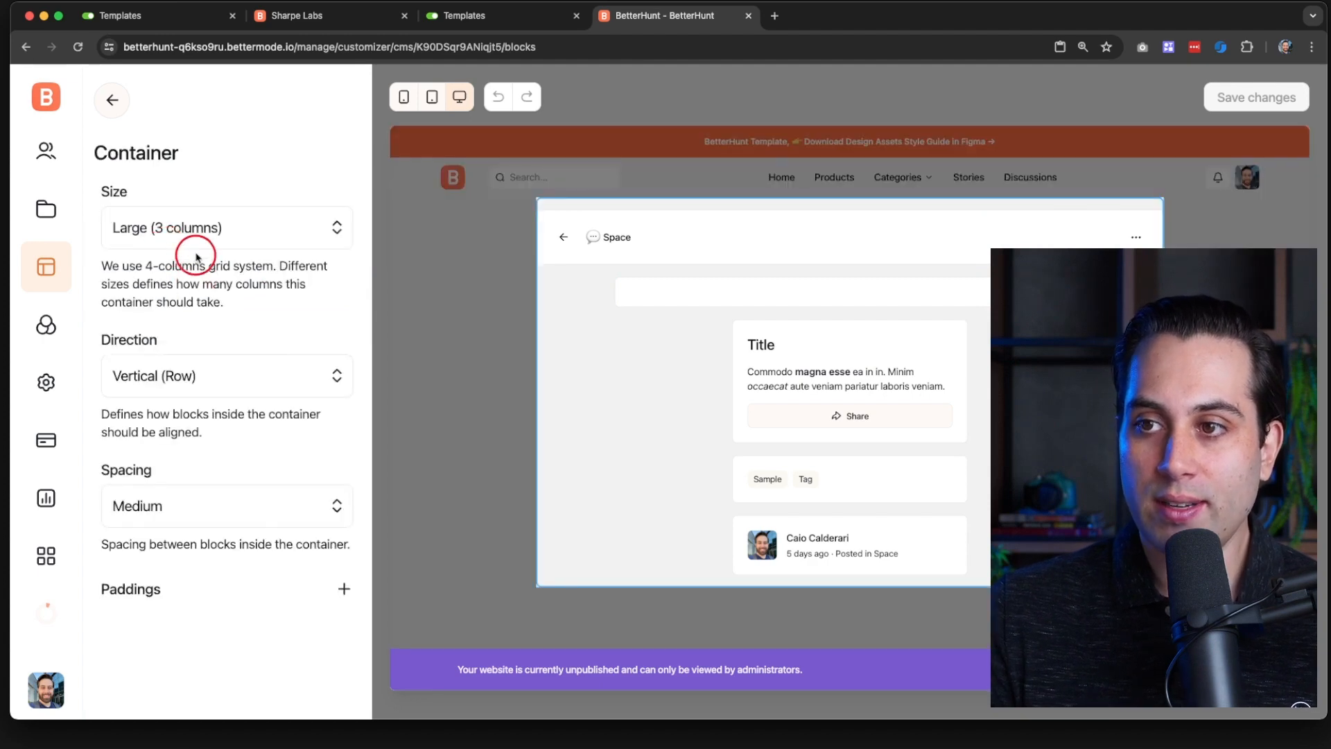
click(196, 230)
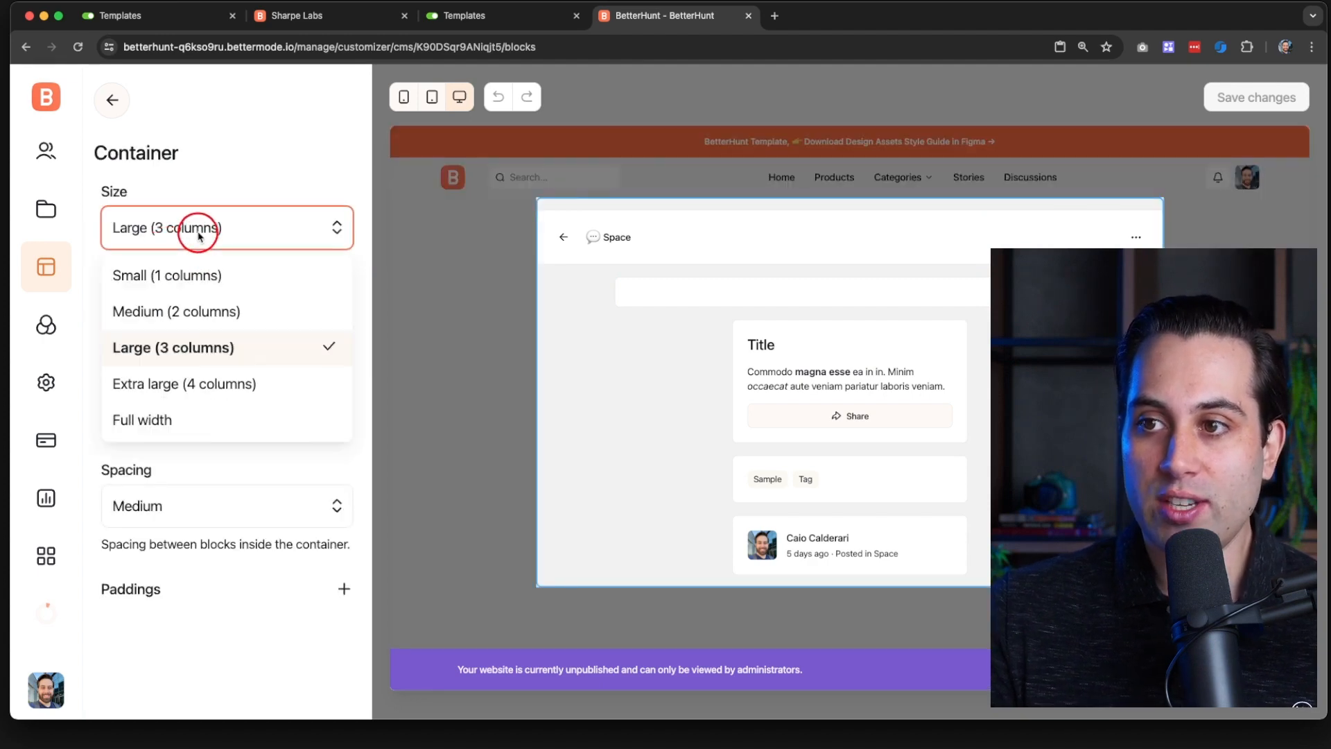
click(212, 352)
click(189, 378)
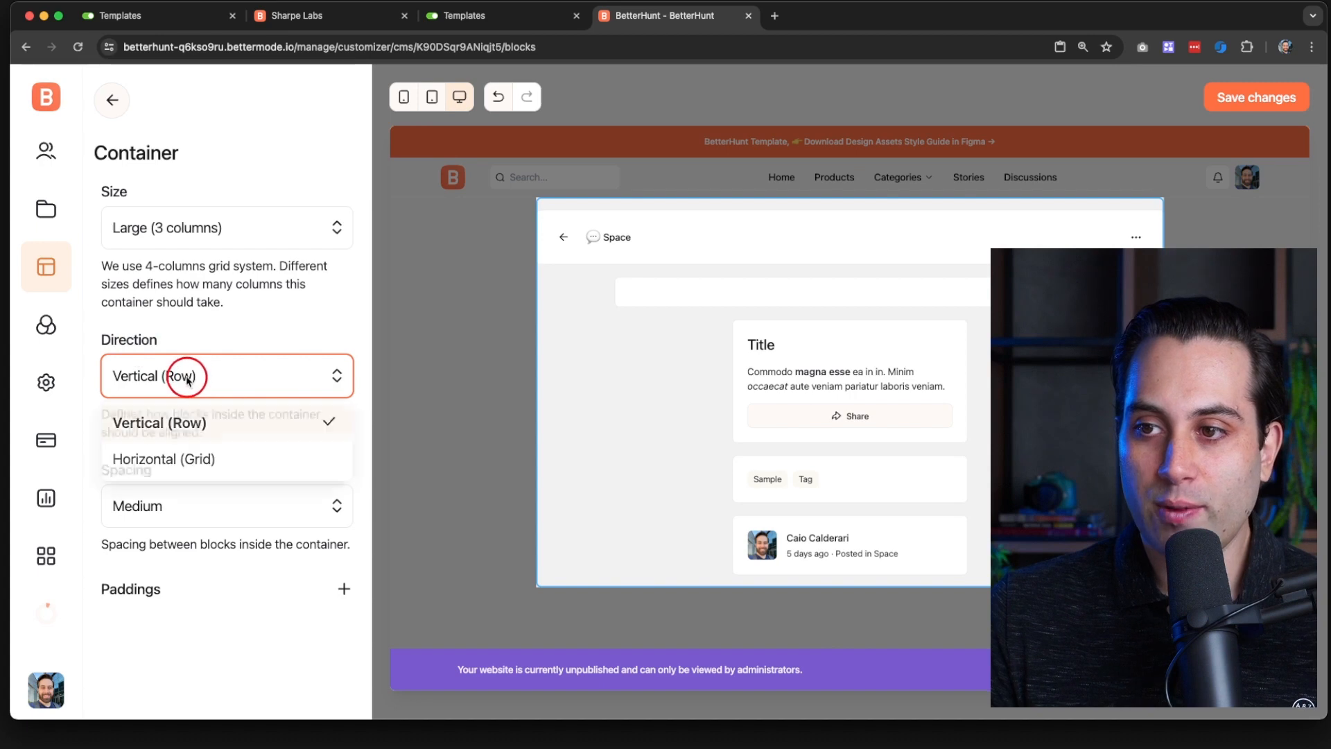
click(172, 457)
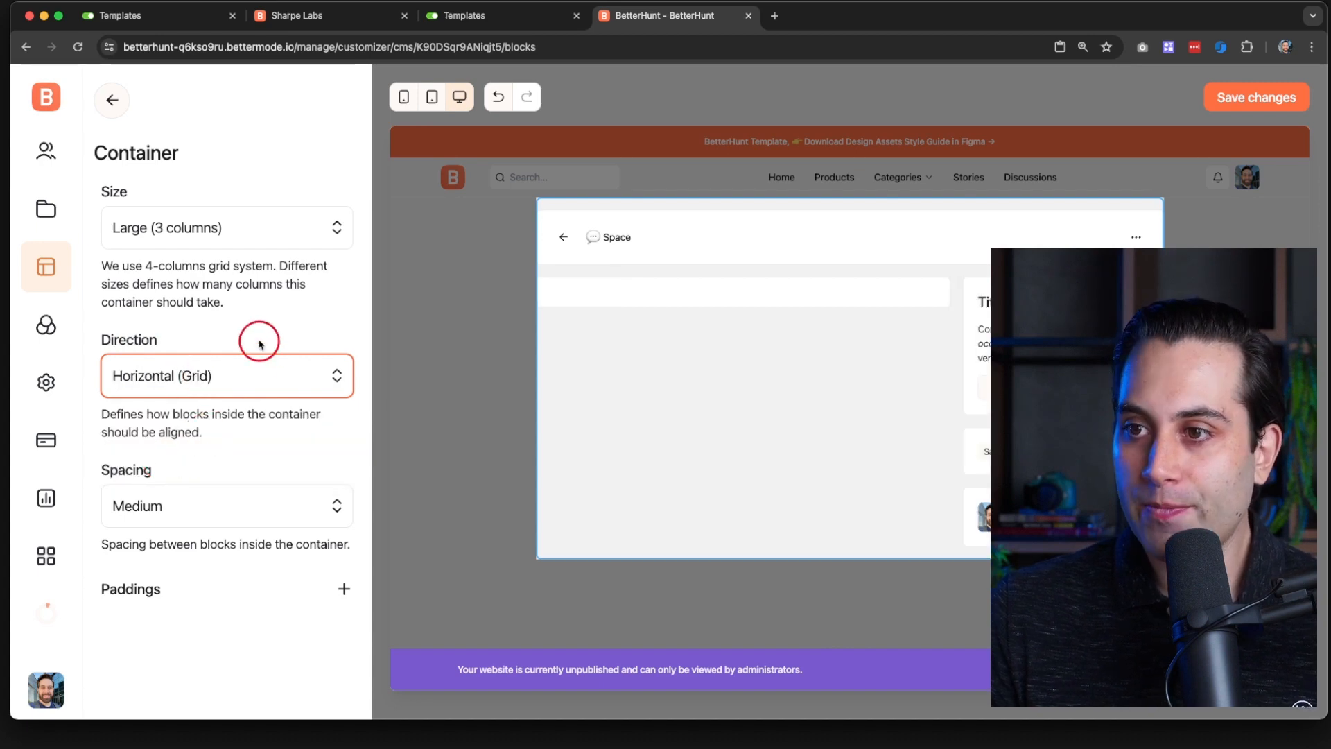
click(112, 100)
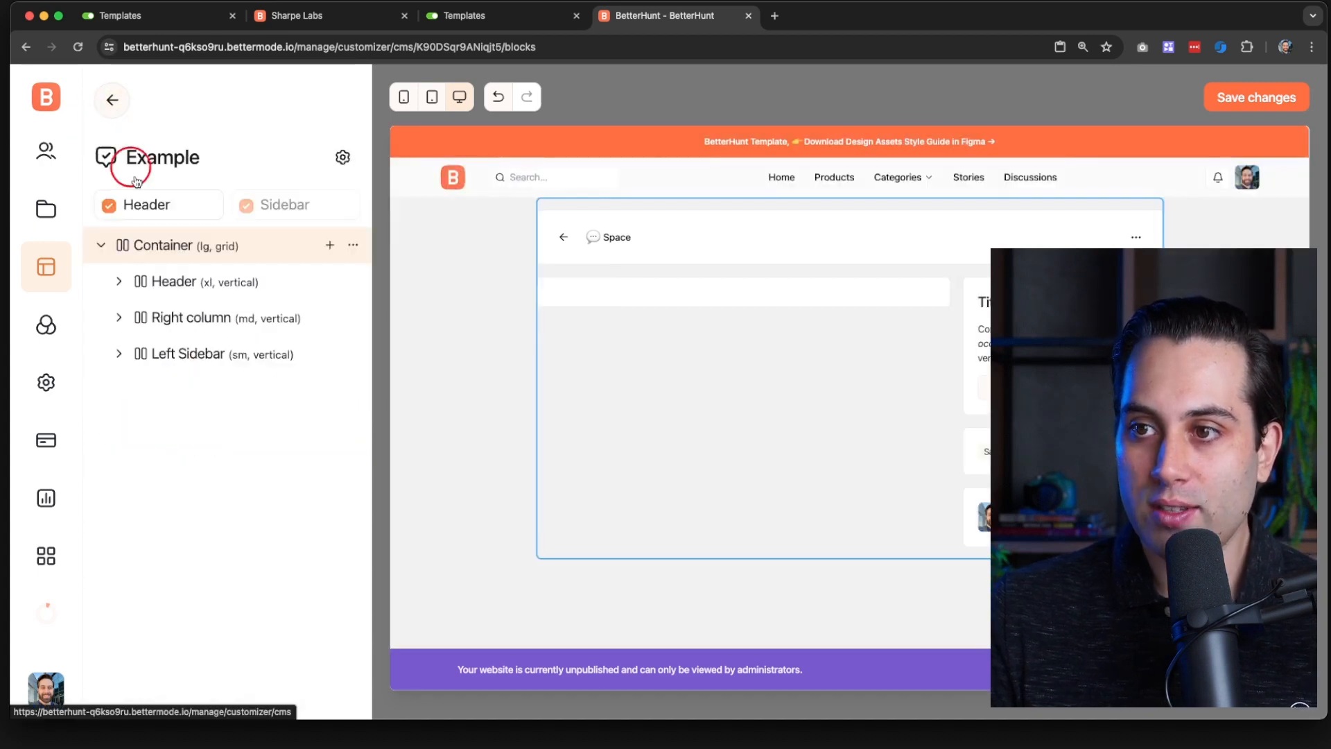
Step: Move the Left Sidebar block above the Right column in the Example page's Container and save the changes
drag(183, 367, 179, 298)
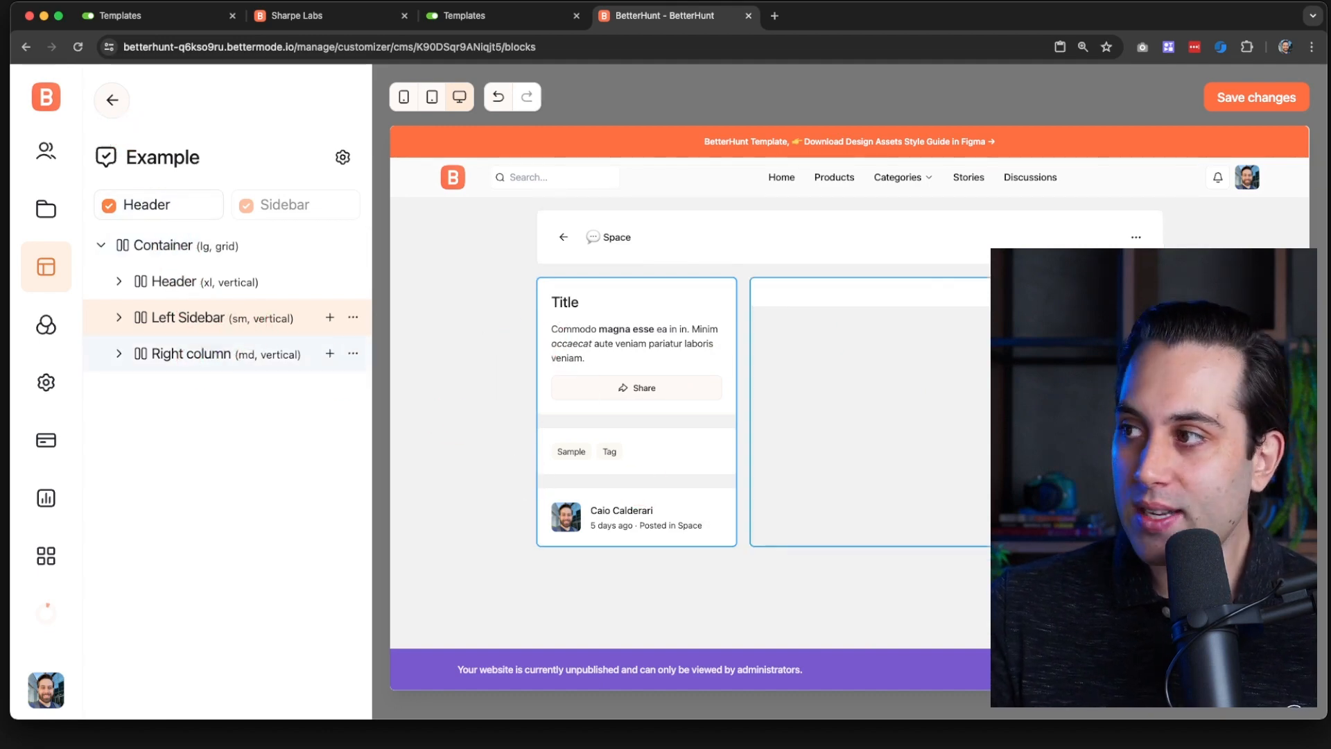
click(1268, 107)
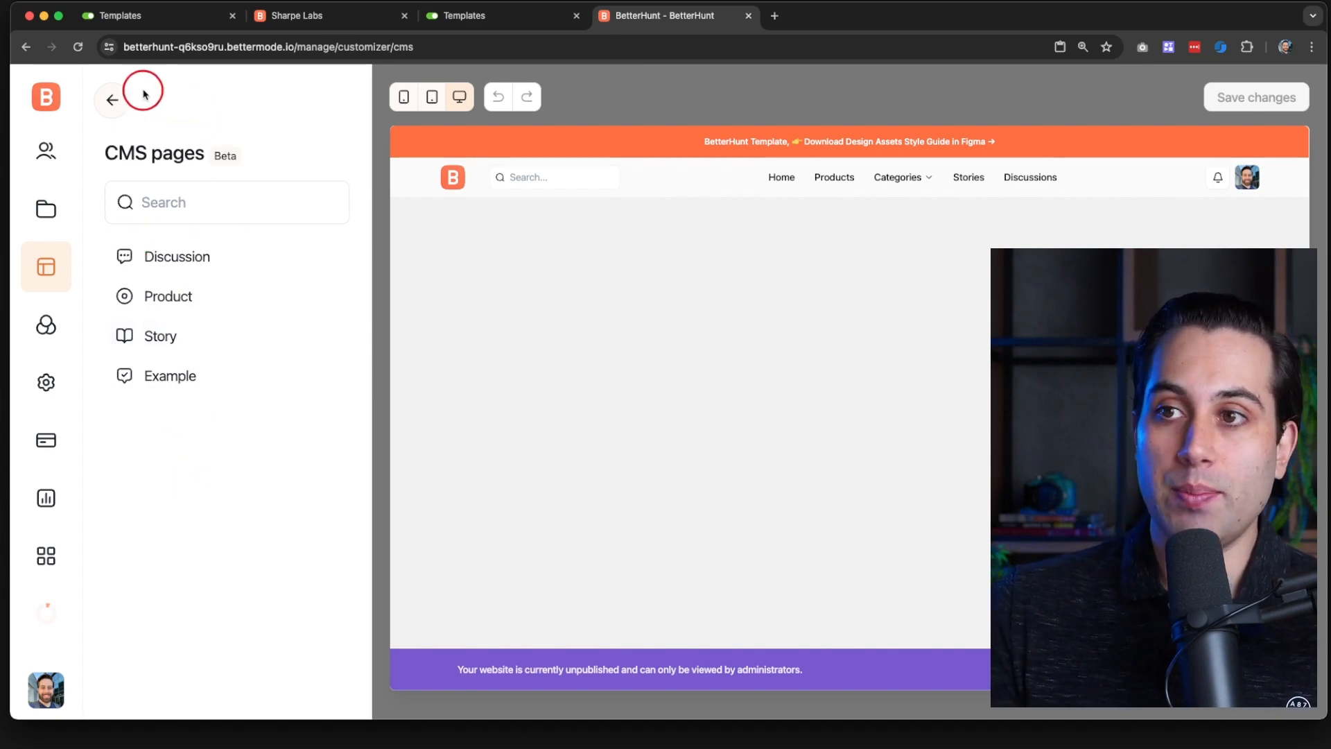
Step: Open the Products space from No collection under Collections and spaces, examine its layout, and return to the collections list
click(109, 103)
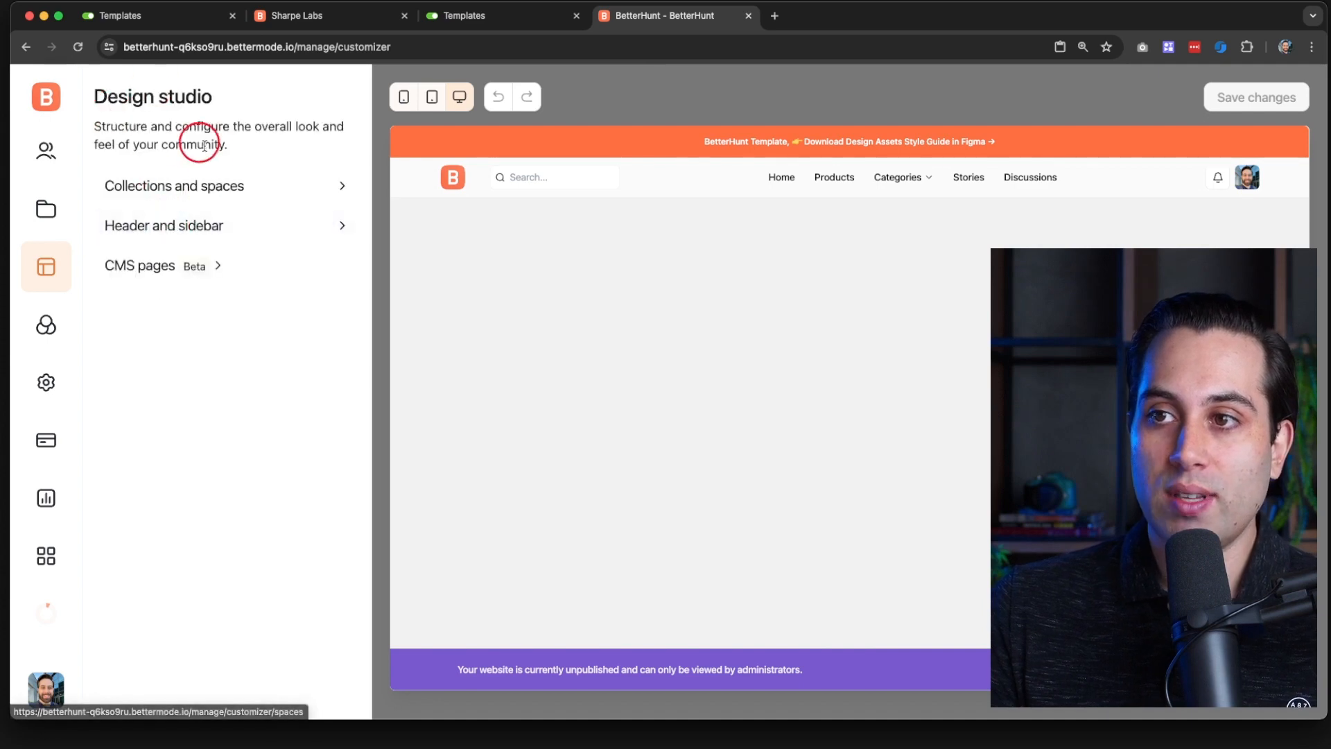
click(207, 187)
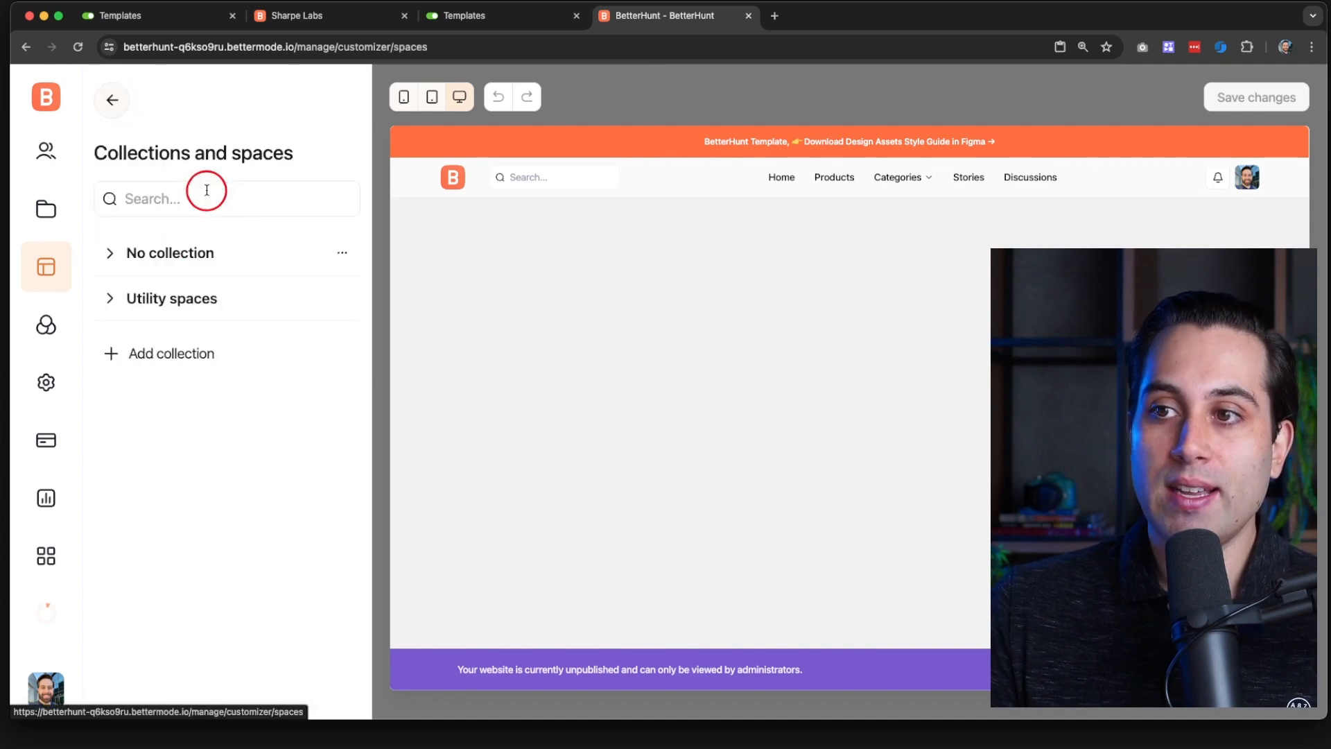
click(179, 253)
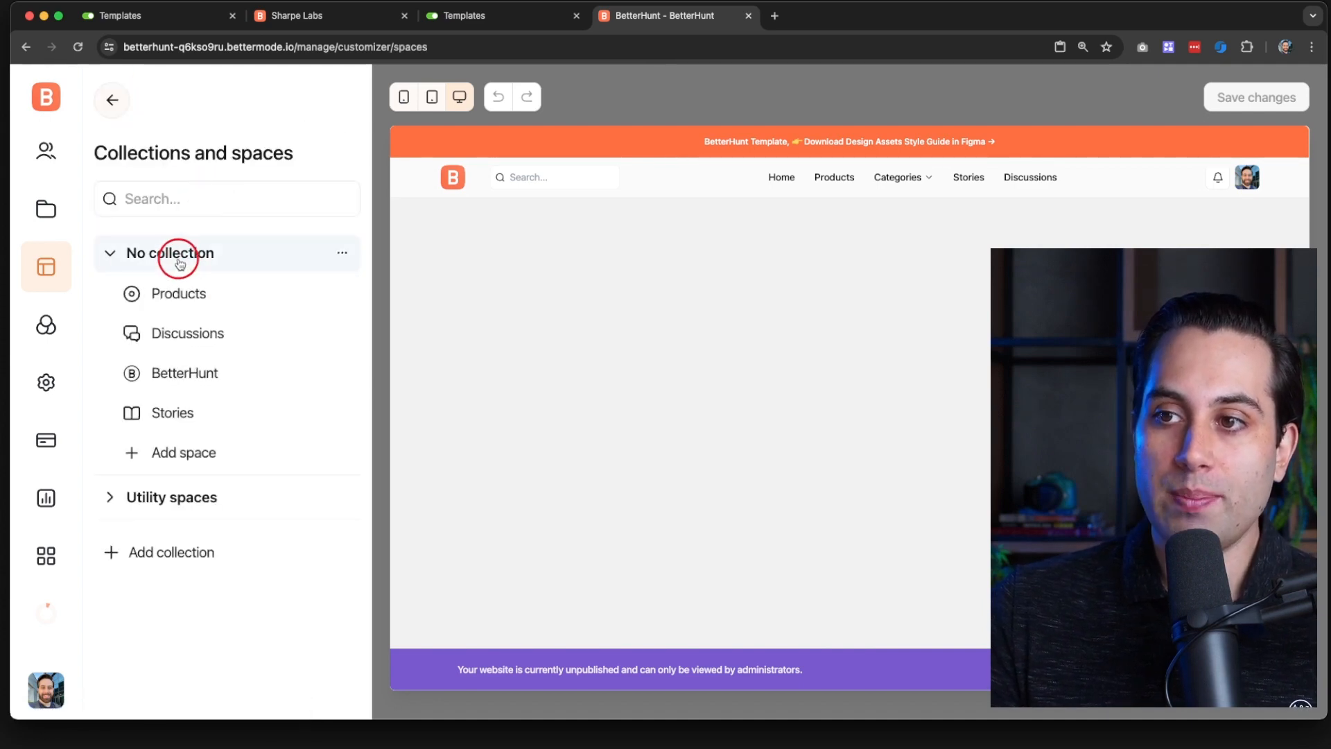
click(175, 295)
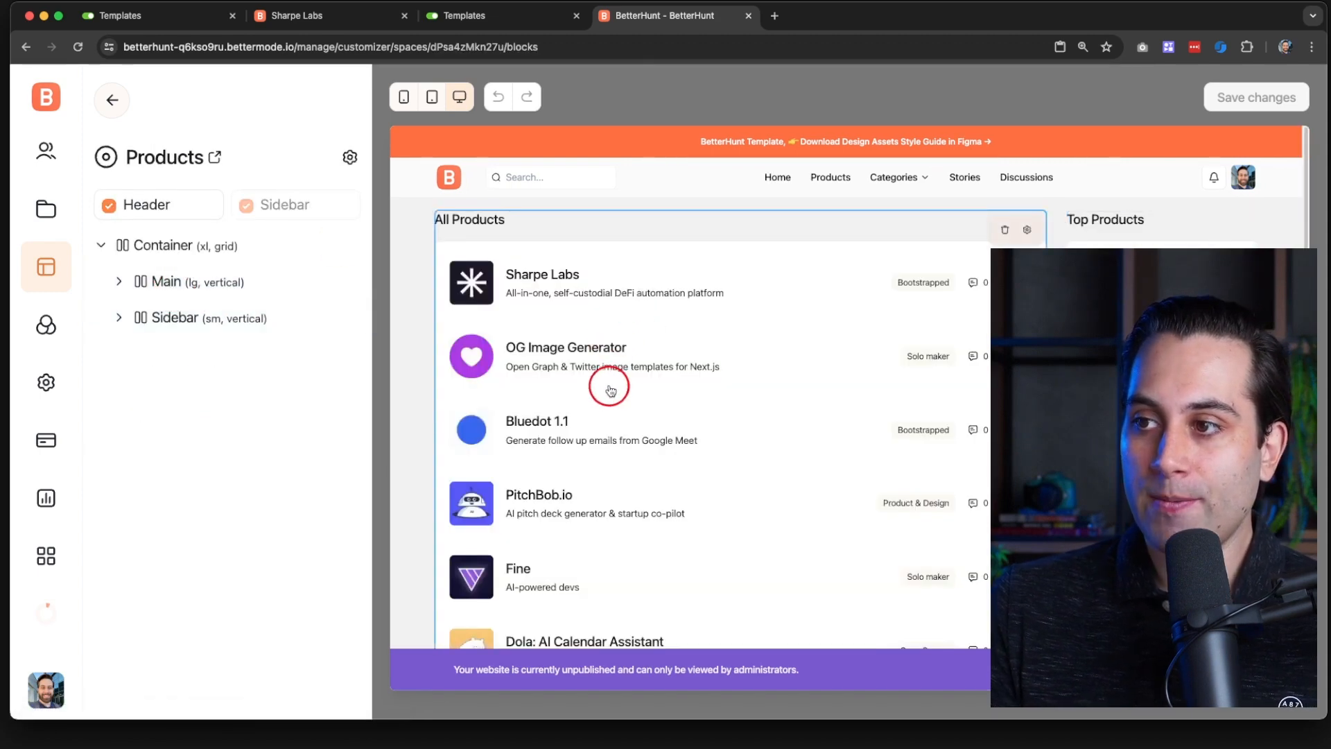
click(112, 100)
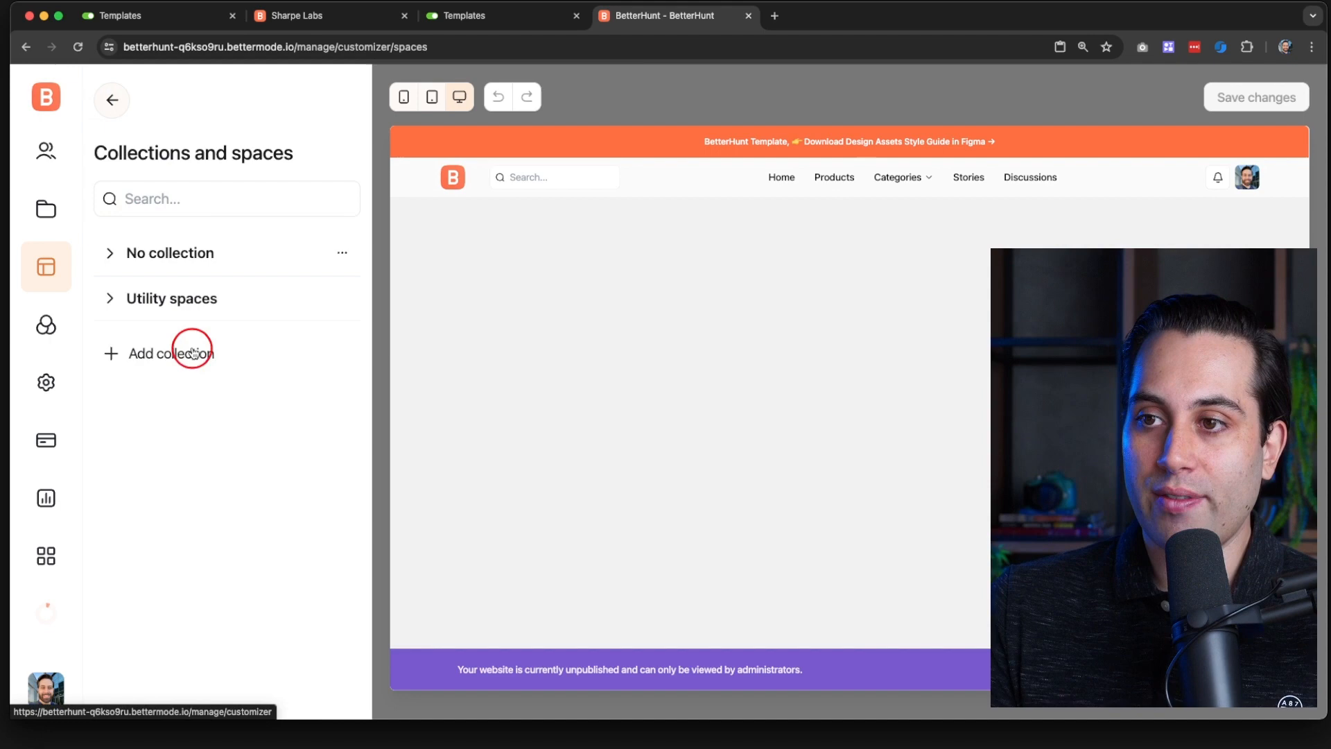
Step: Expand No collection and Utility spaces, start adding a space under No collection, and examine the available space templates from Community Guidelines to Feed
click(178, 252)
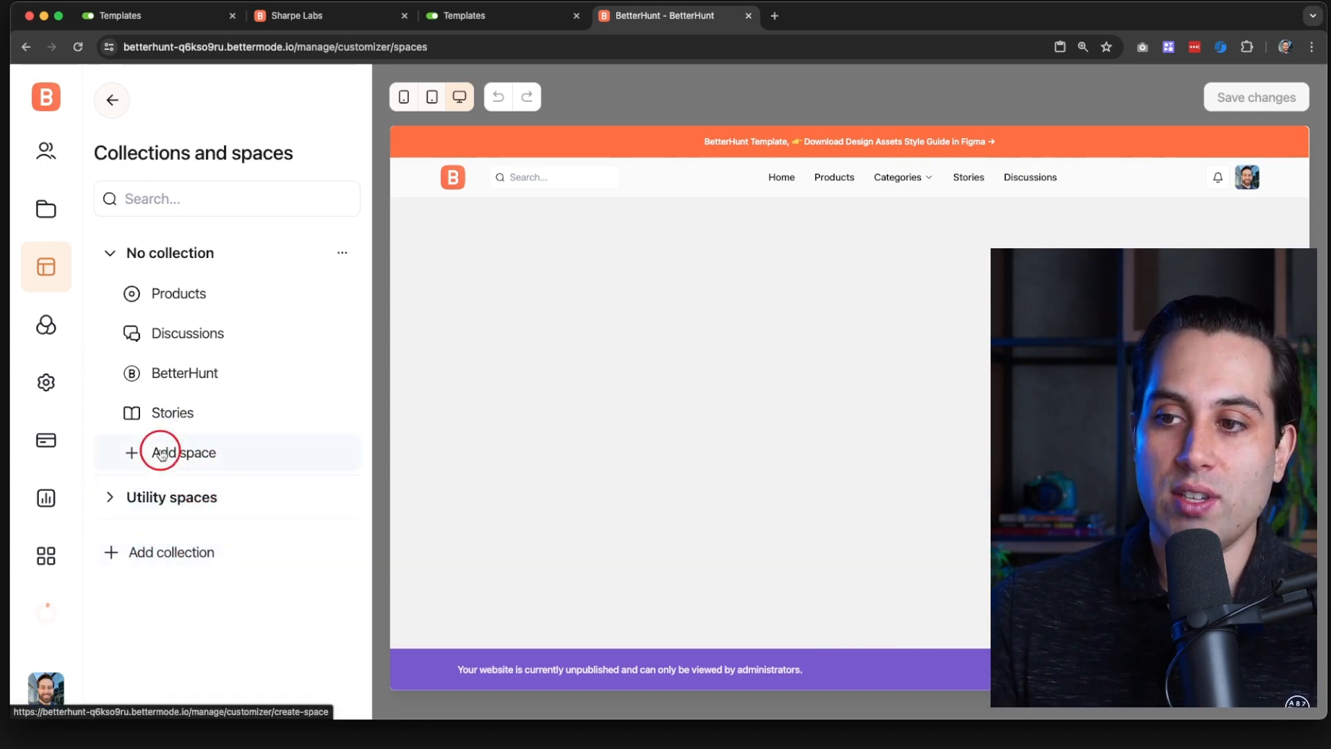
click(107, 496)
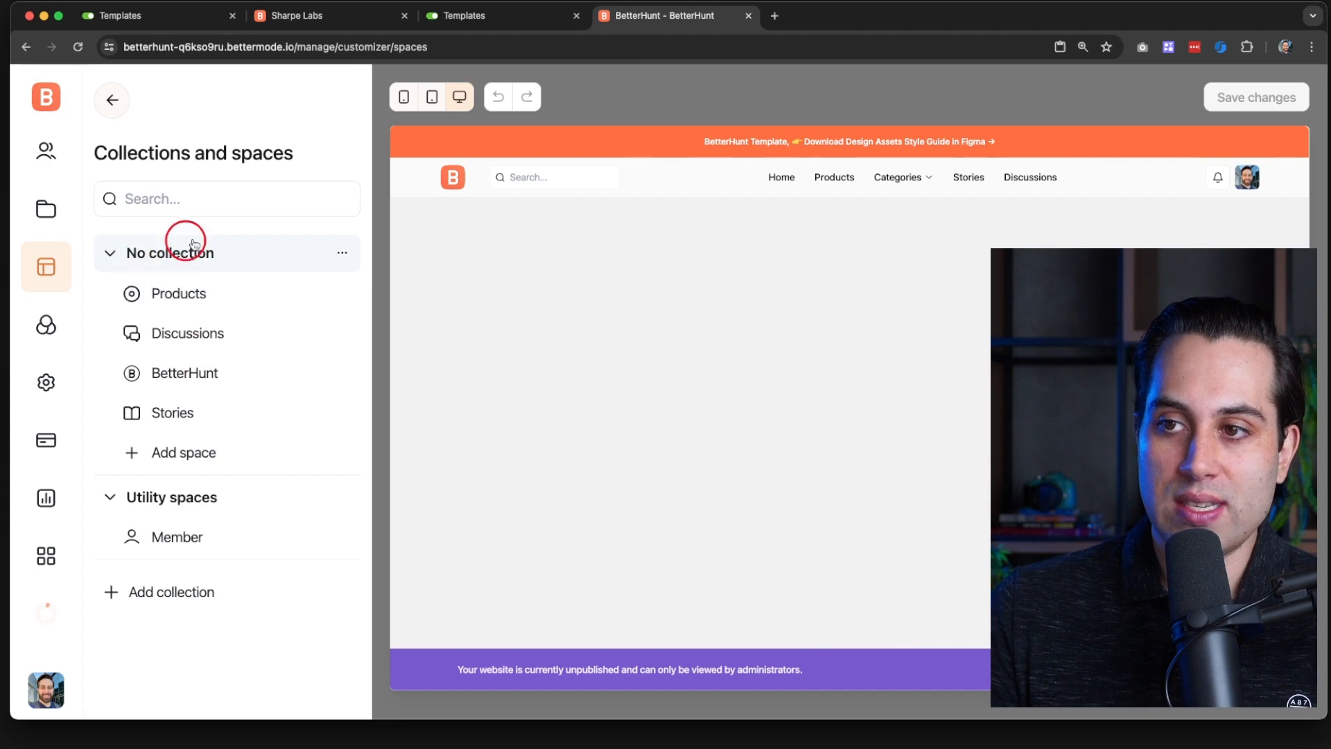
click(159, 454)
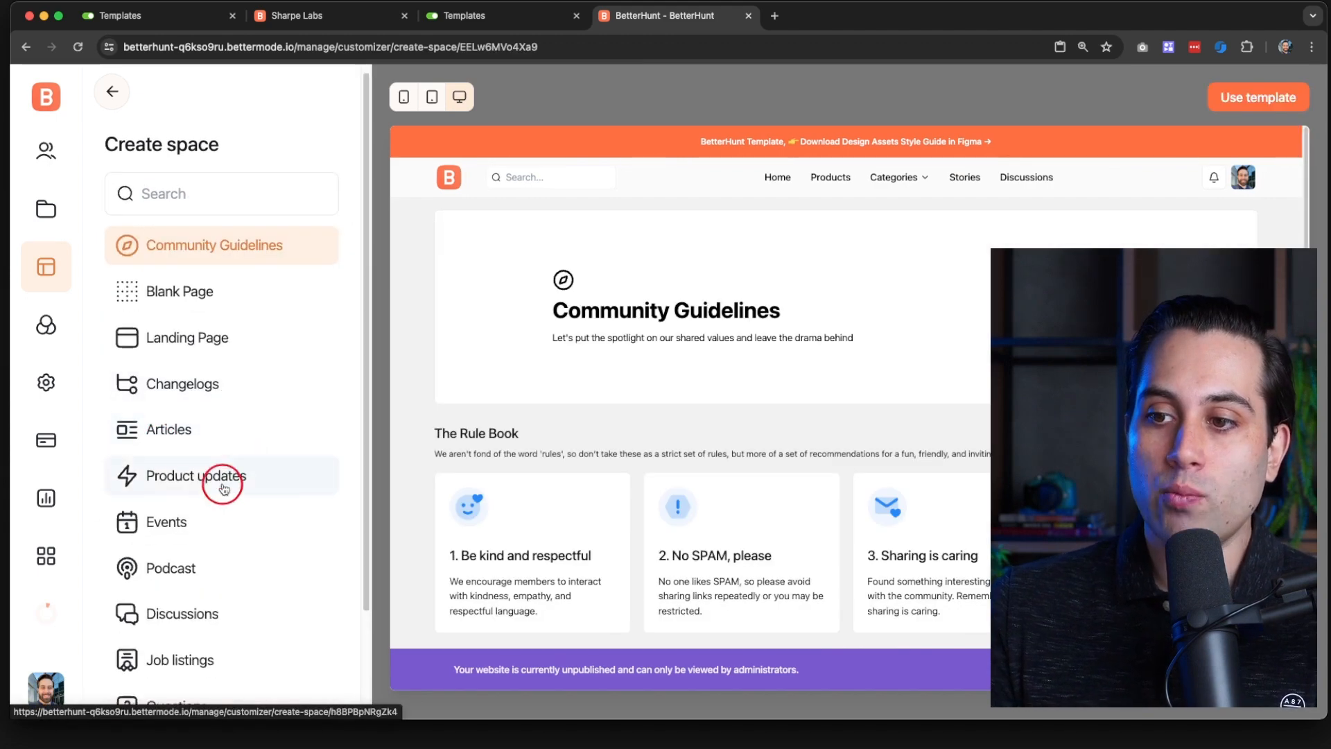
scroll(217, 326, down, 3)
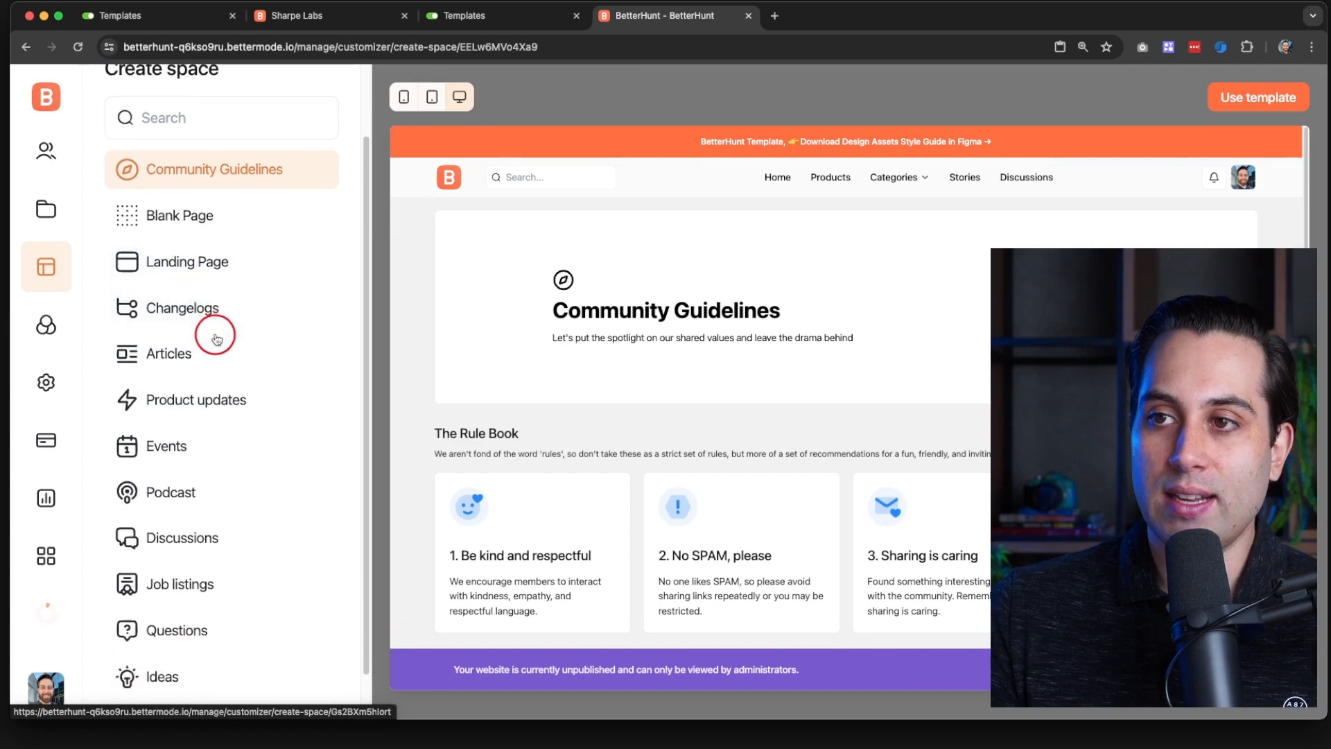
scroll(217, 339, down, 2)
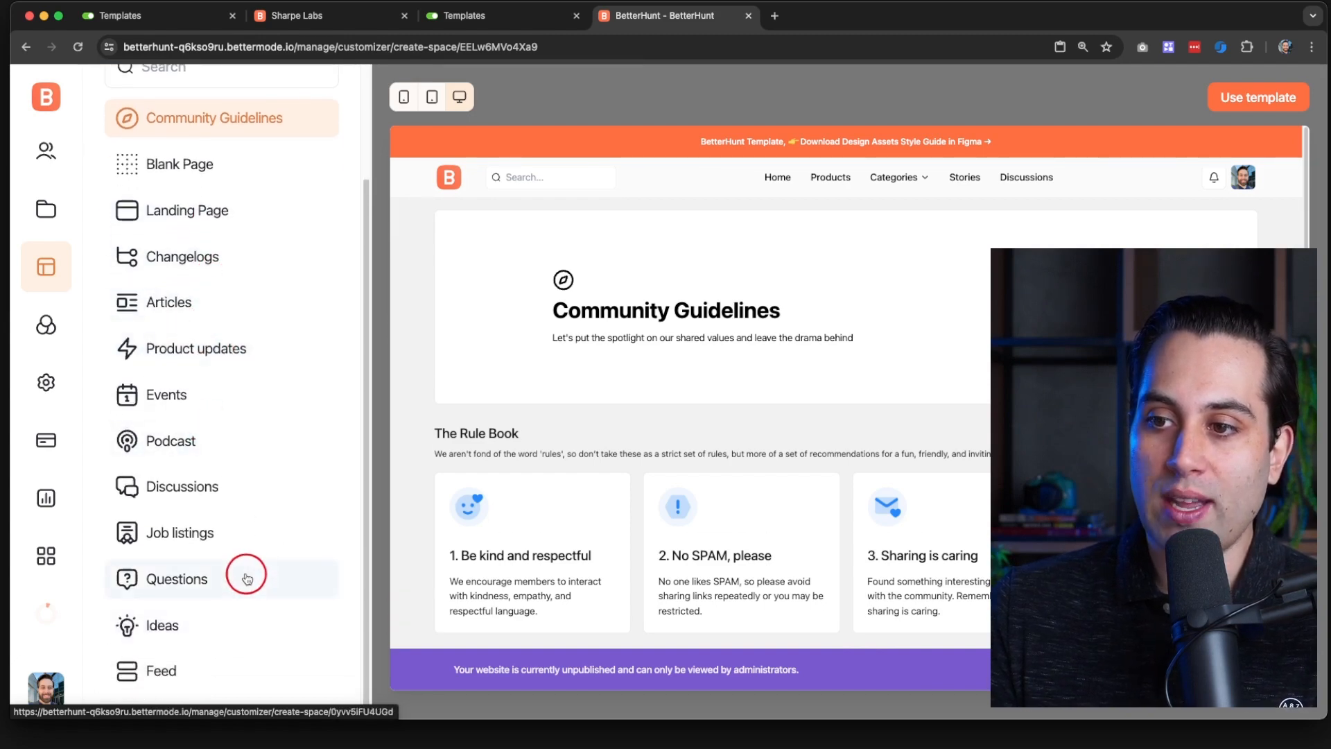
scroll(249, 565, up, 3)
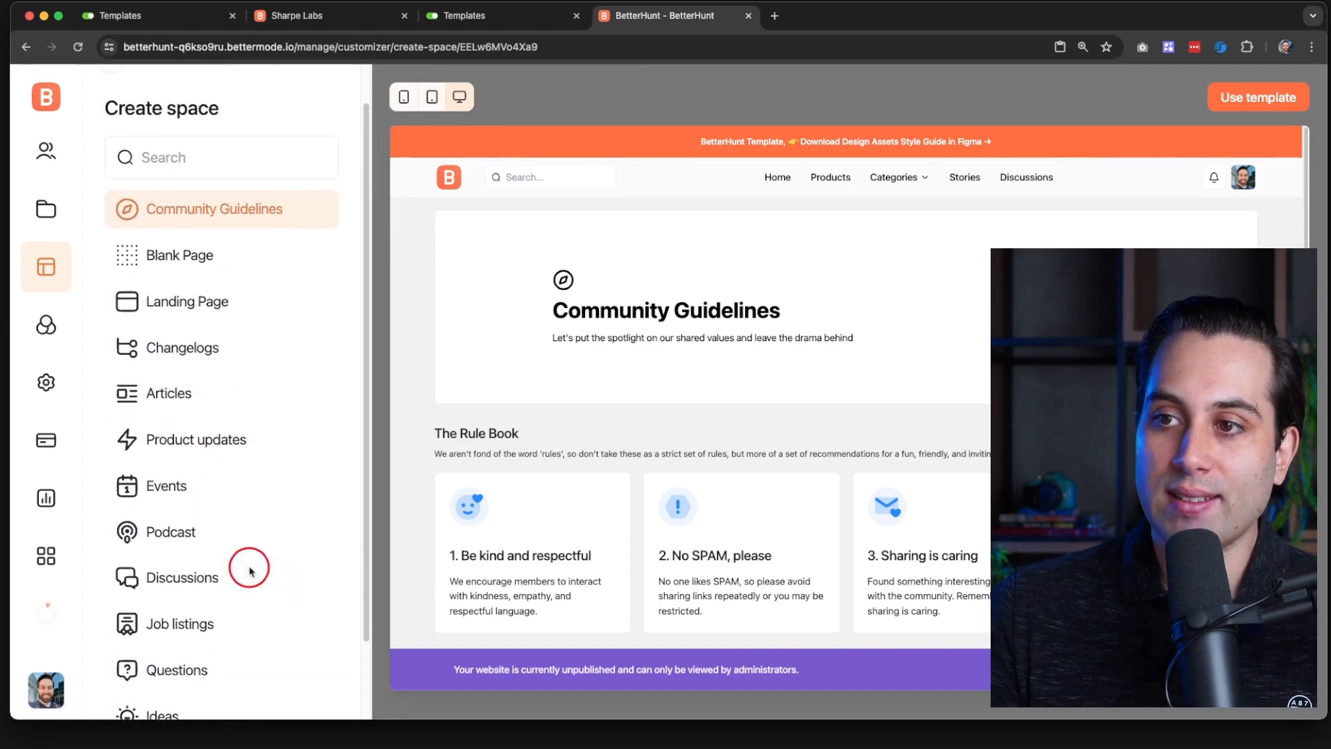
scroll(195, 367, down, 2)
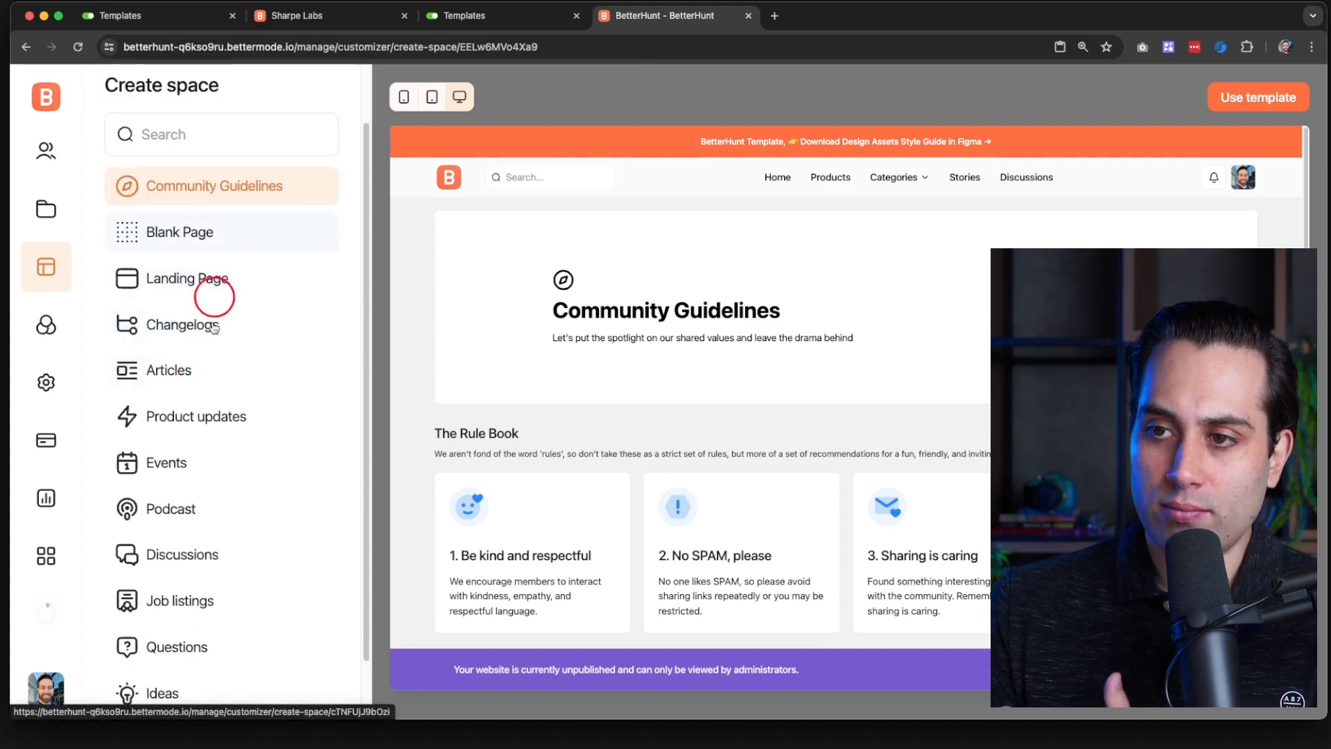
scroll(196, 476, down, 2)
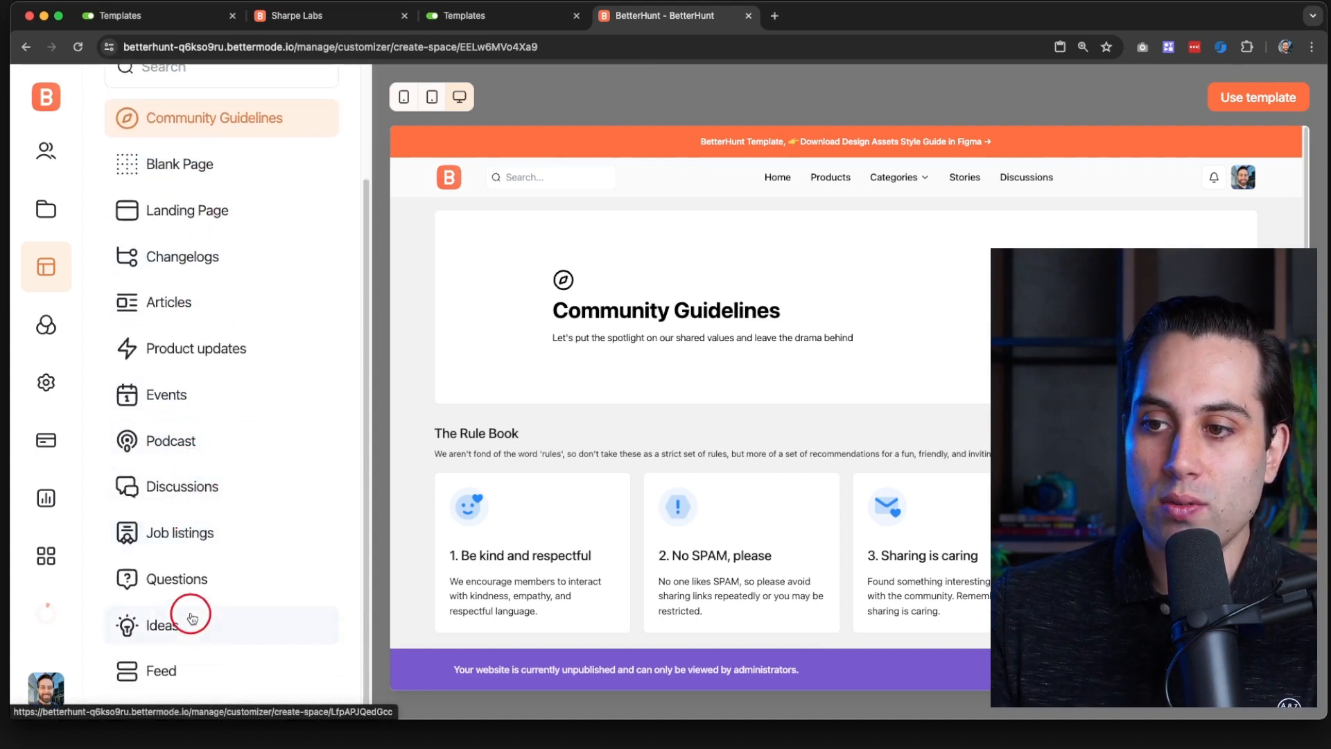
scroll(202, 303, up, 4)
scroll(190, 345, down, 4)
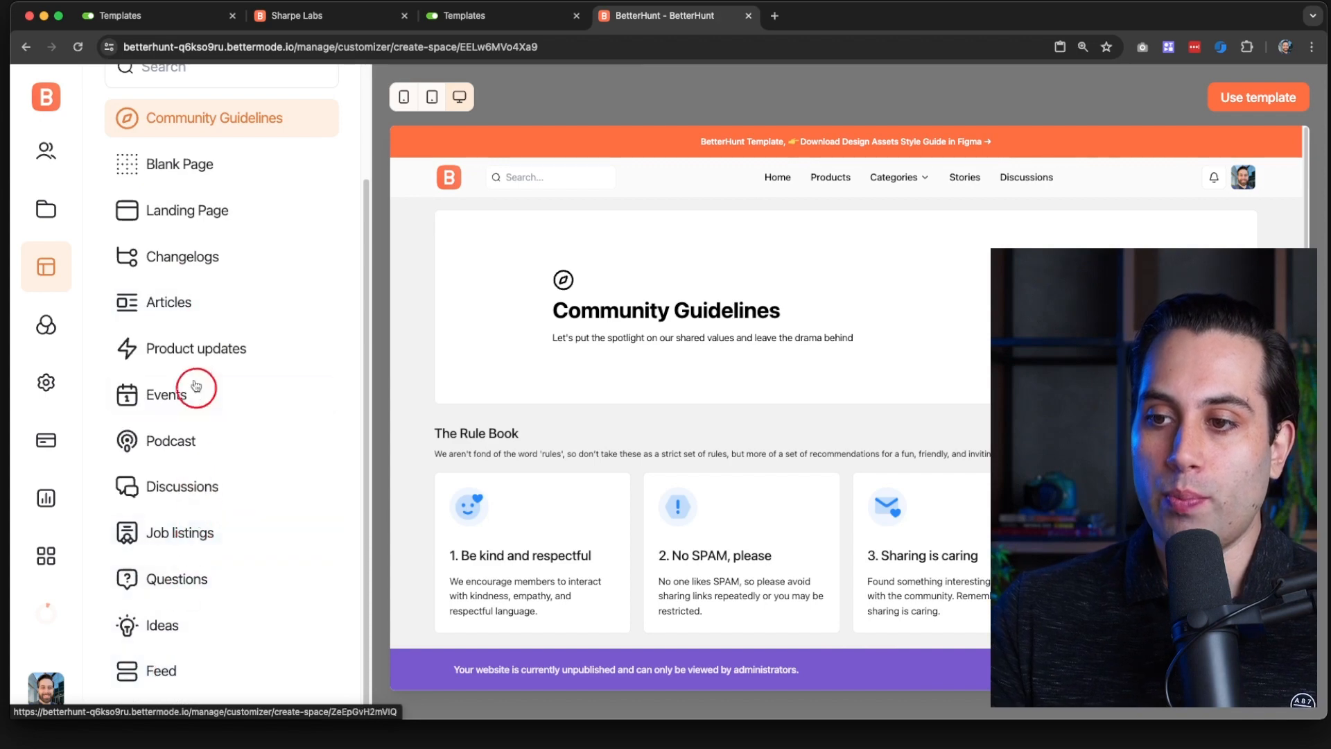
scroll(184, 446, up, 1)
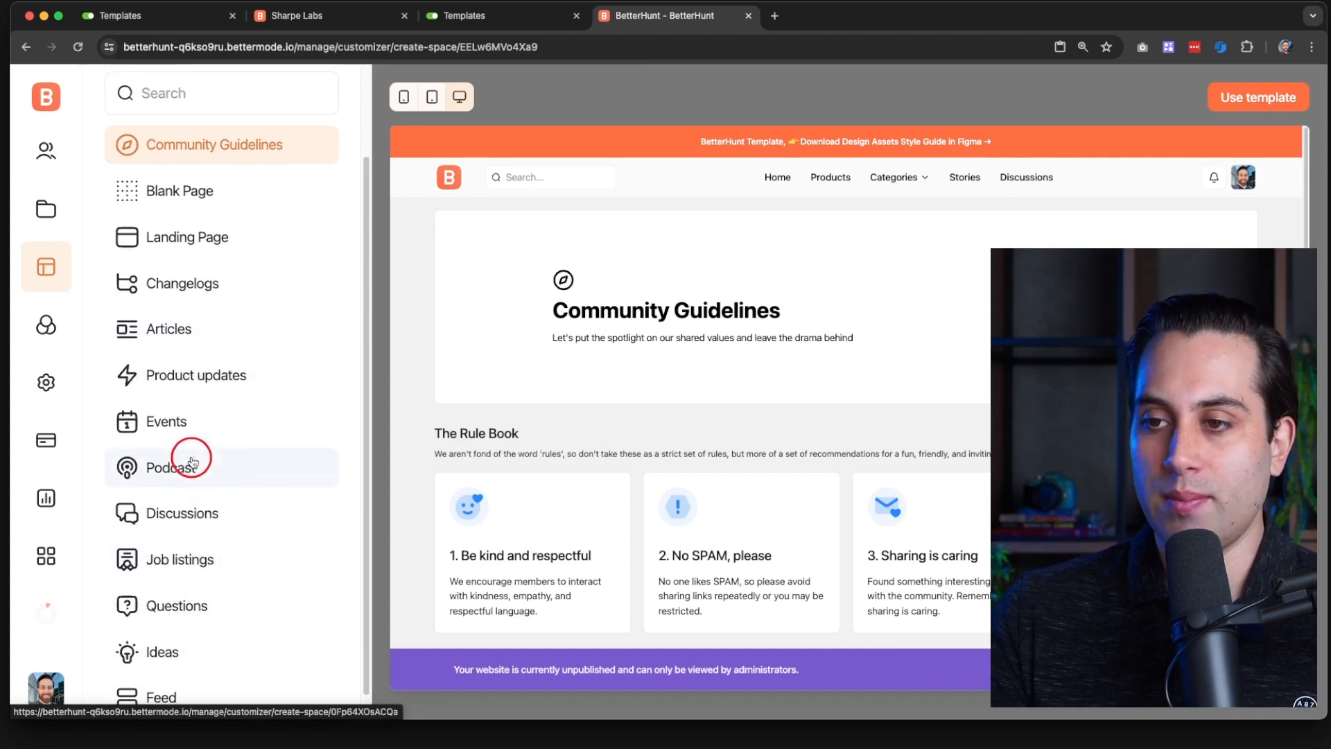
Step: Preview the Changelogs and Events space templates, examining the Events page down to its contact section
click(188, 303)
scroll(149, 399, down, 1)
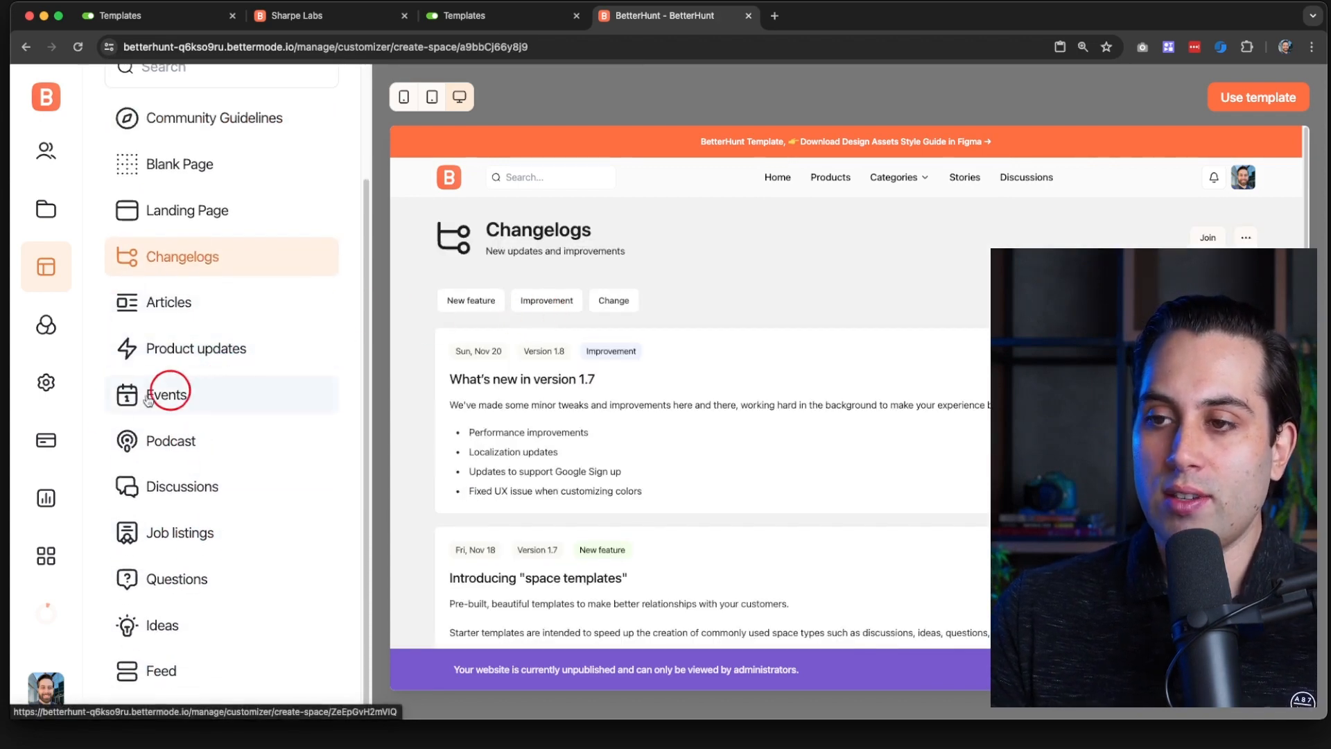
click(183, 389)
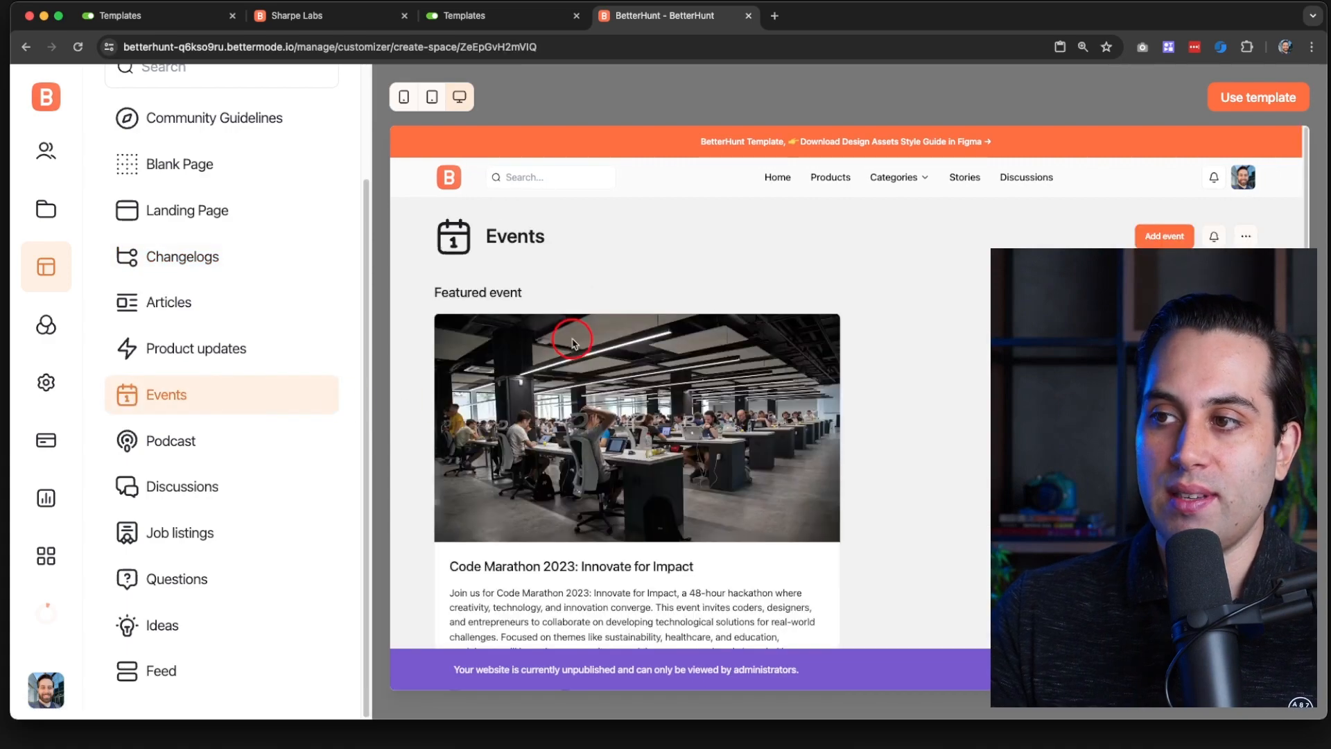
scroll(568, 347, down, 12)
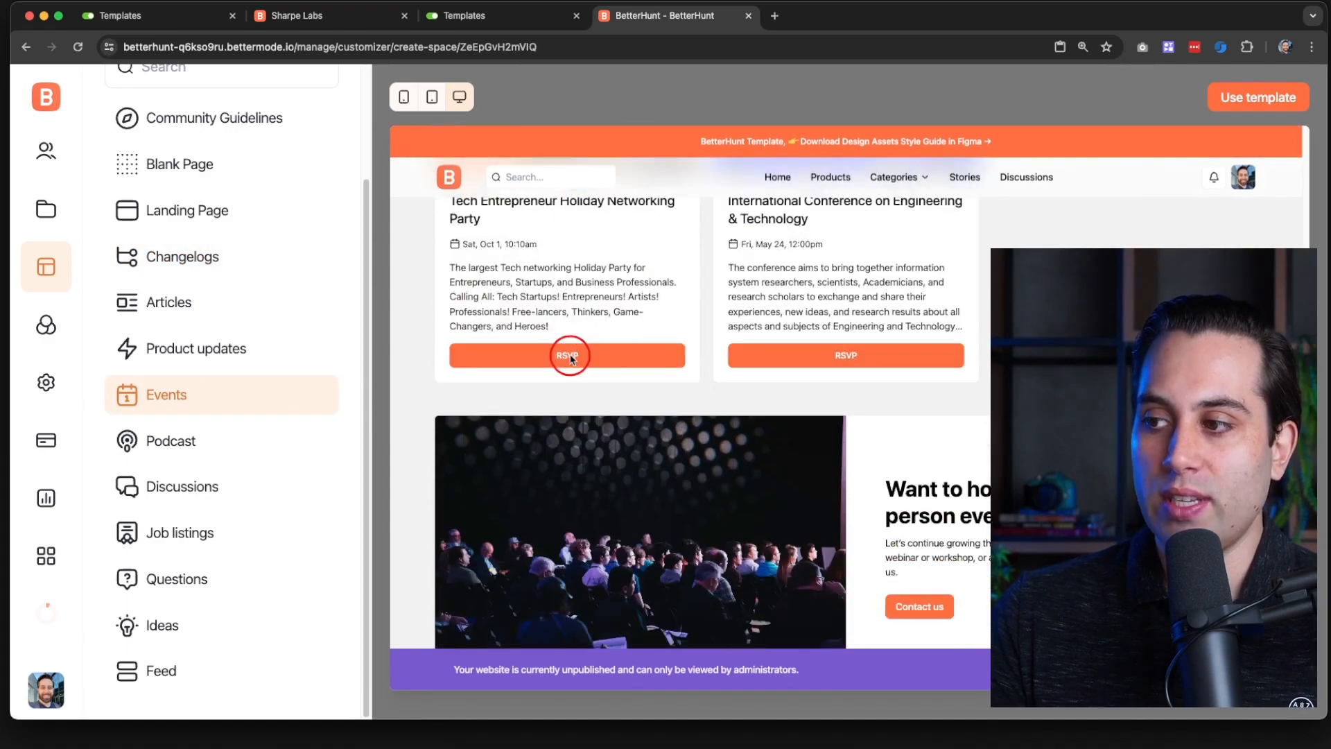
scroll(570, 357, up, 12)
scroll(236, 354, up, 4)
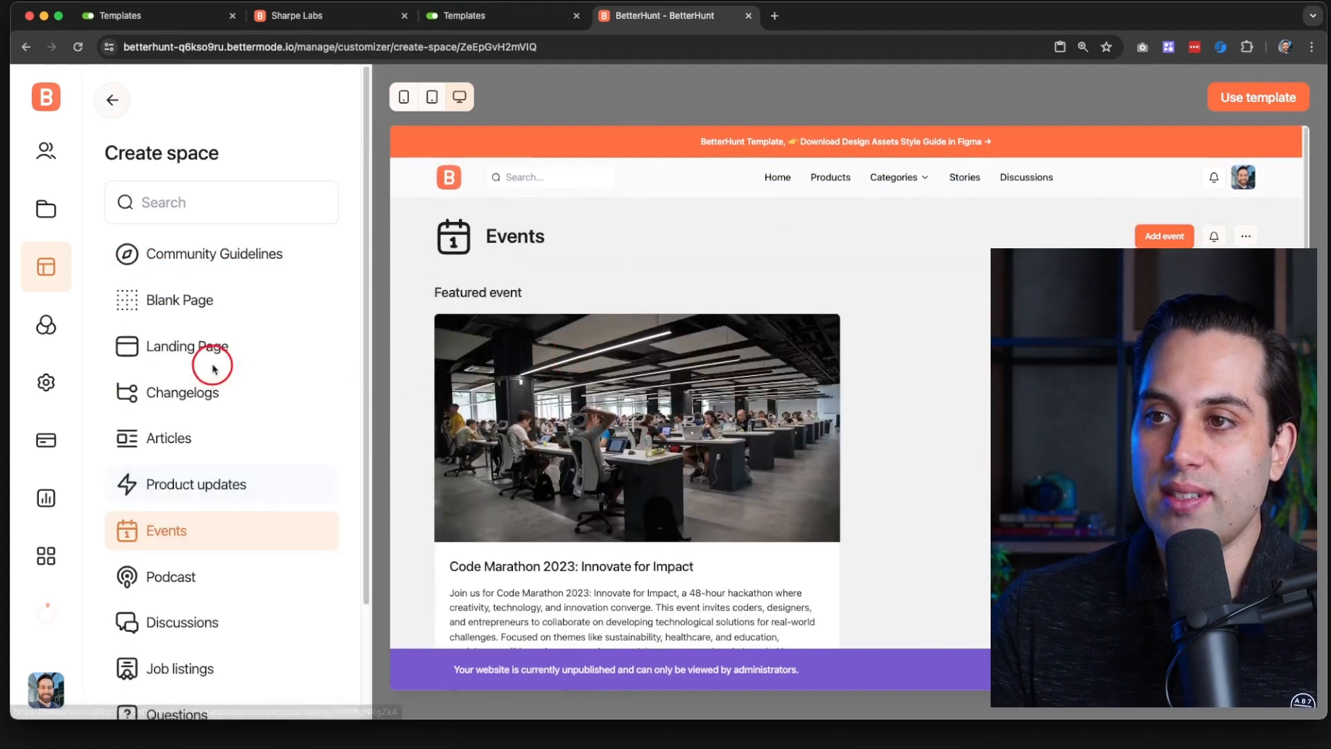
Step: Start a new space from the Blank Page template, named "Example Page" with the description "This is an example"
click(221, 307)
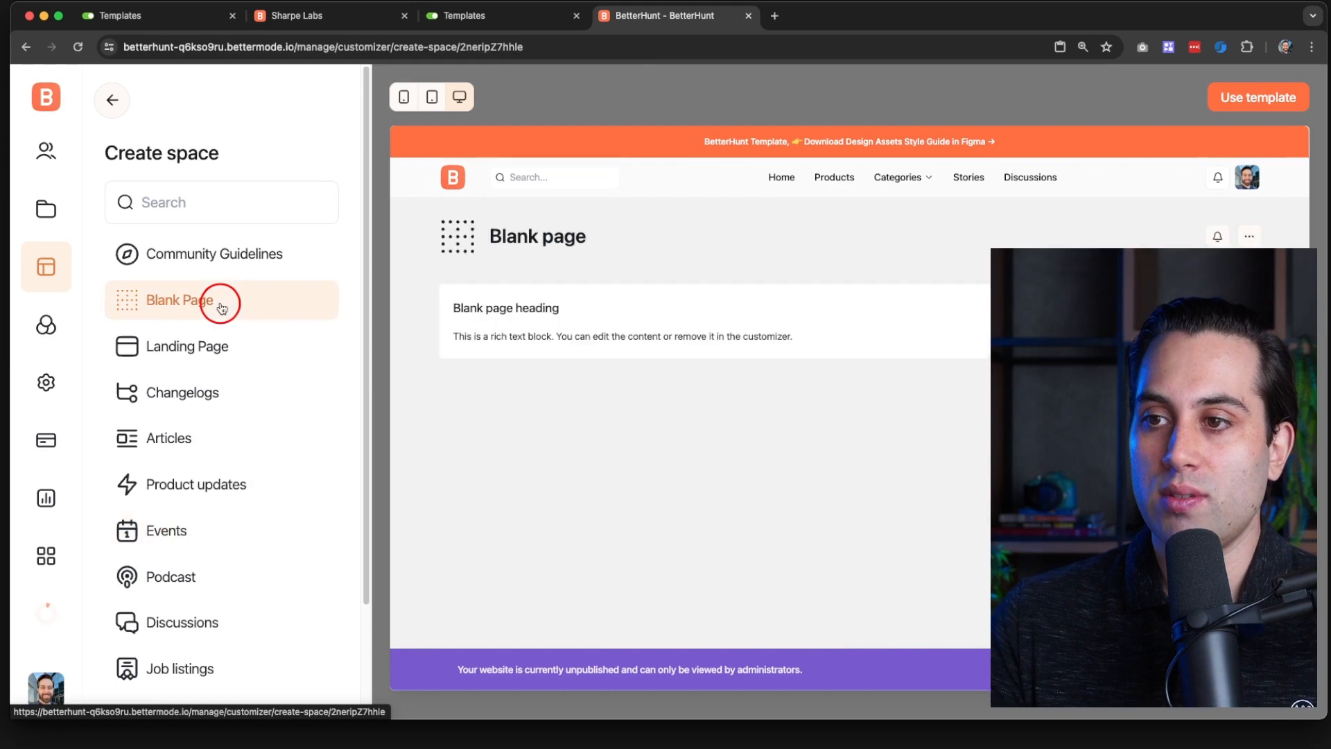
scroll(221, 307, down, 2)
scroll(221, 307, up, 2)
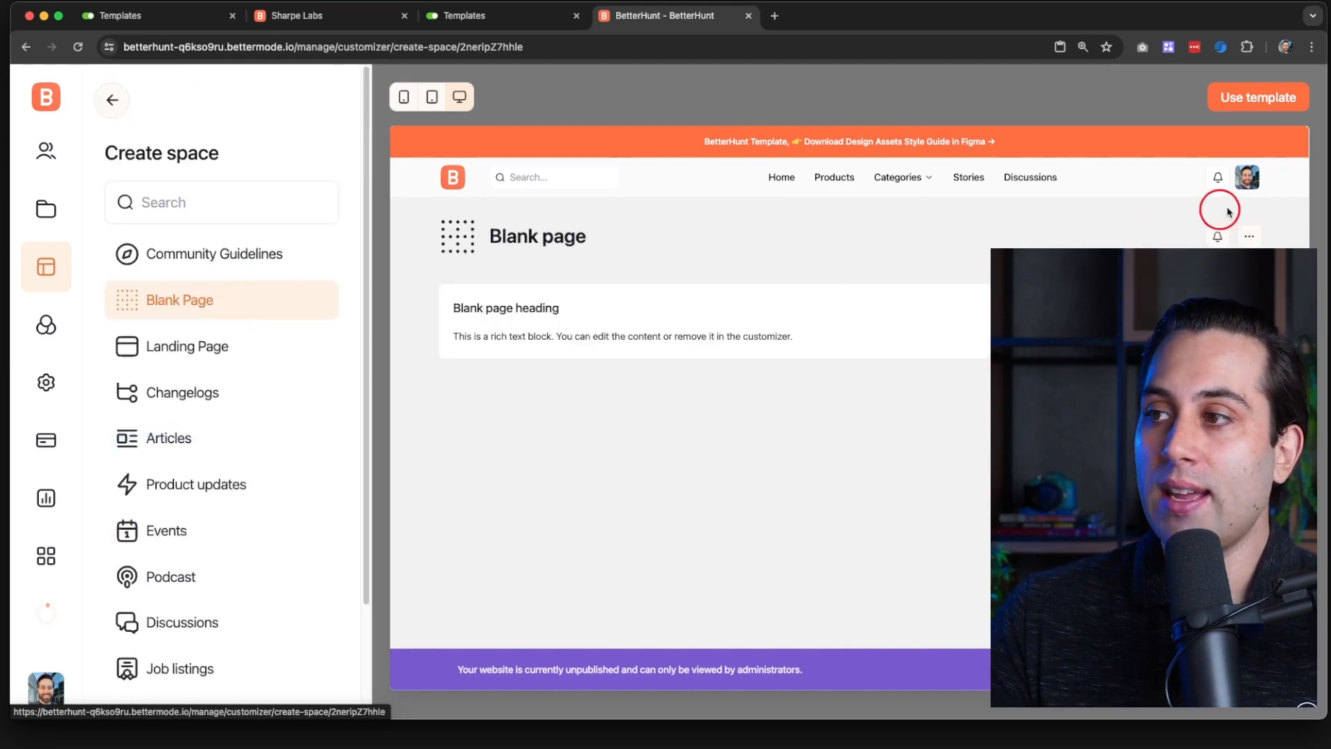
click(1234, 102)
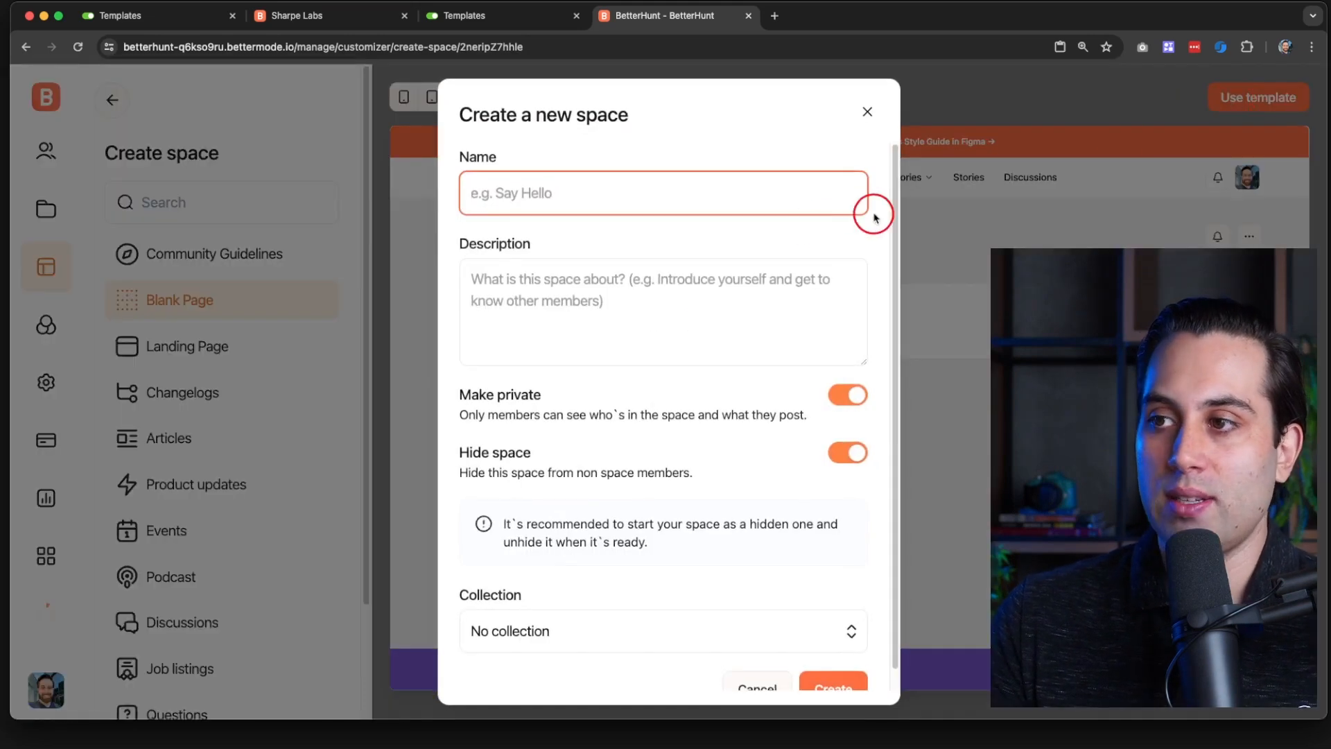
text(Example Page)
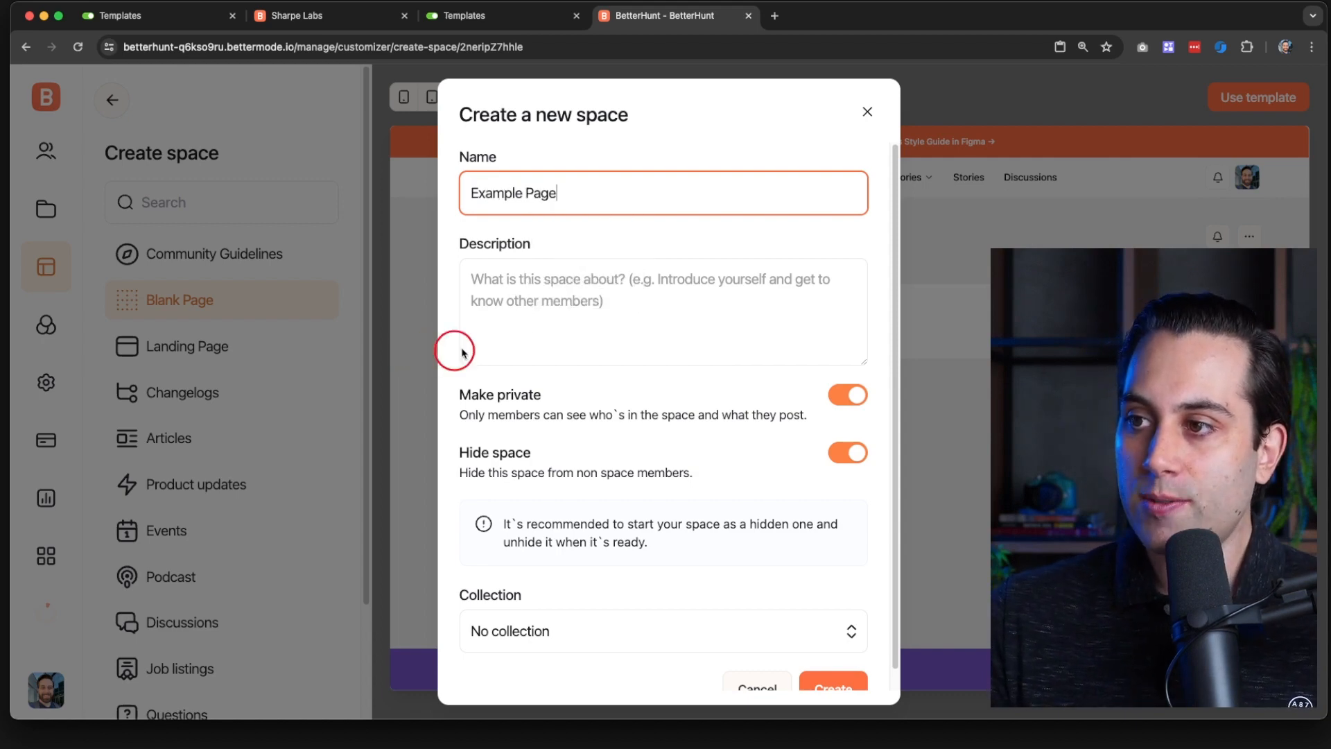
click(555, 322)
text(This)
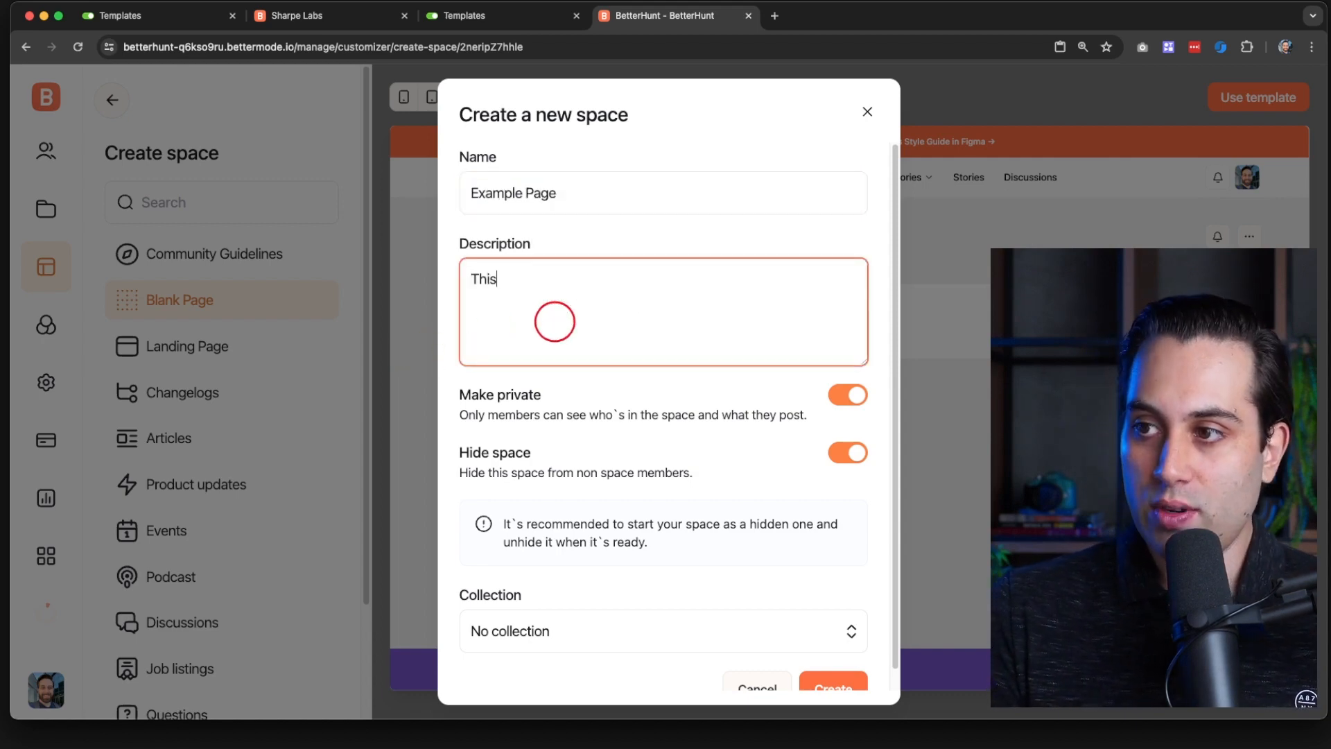
text( is an example)
scroll(601, 370, down, 1)
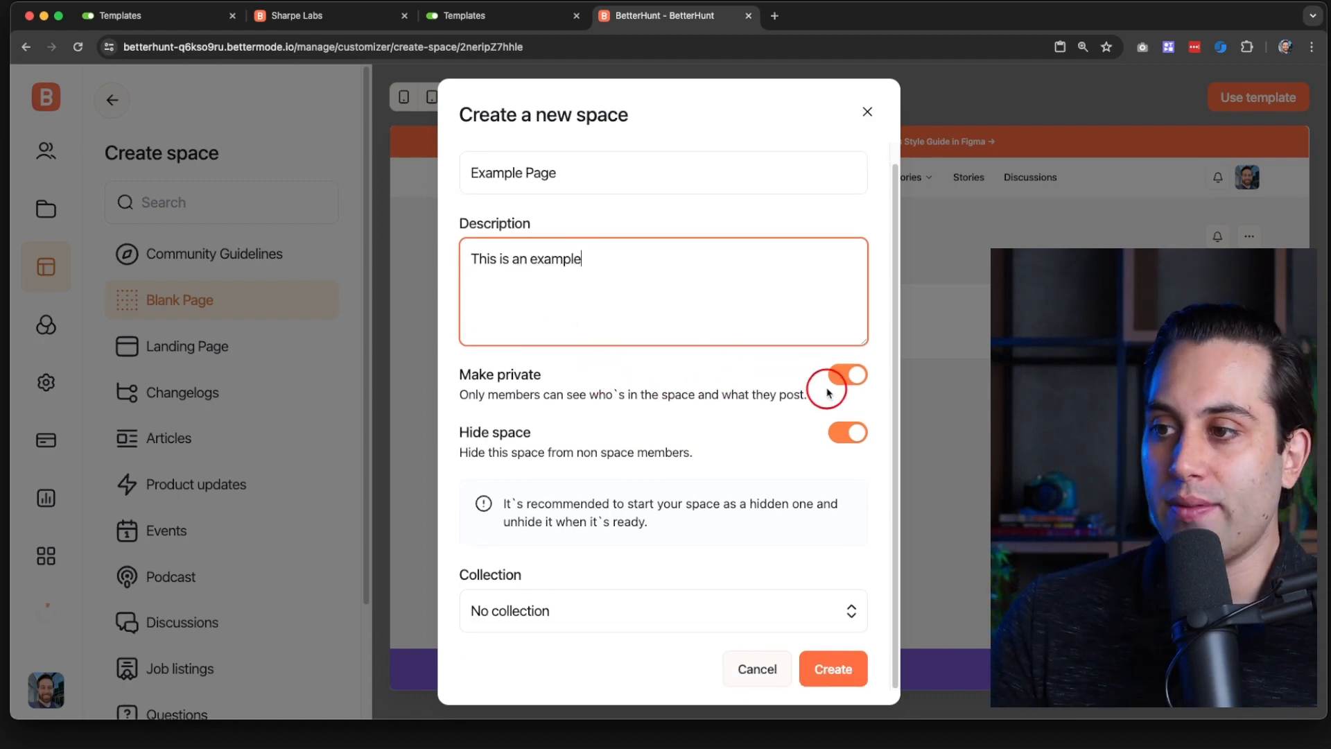
Step: Turn off Make private, keep the space under No collection, and create it
click(845, 375)
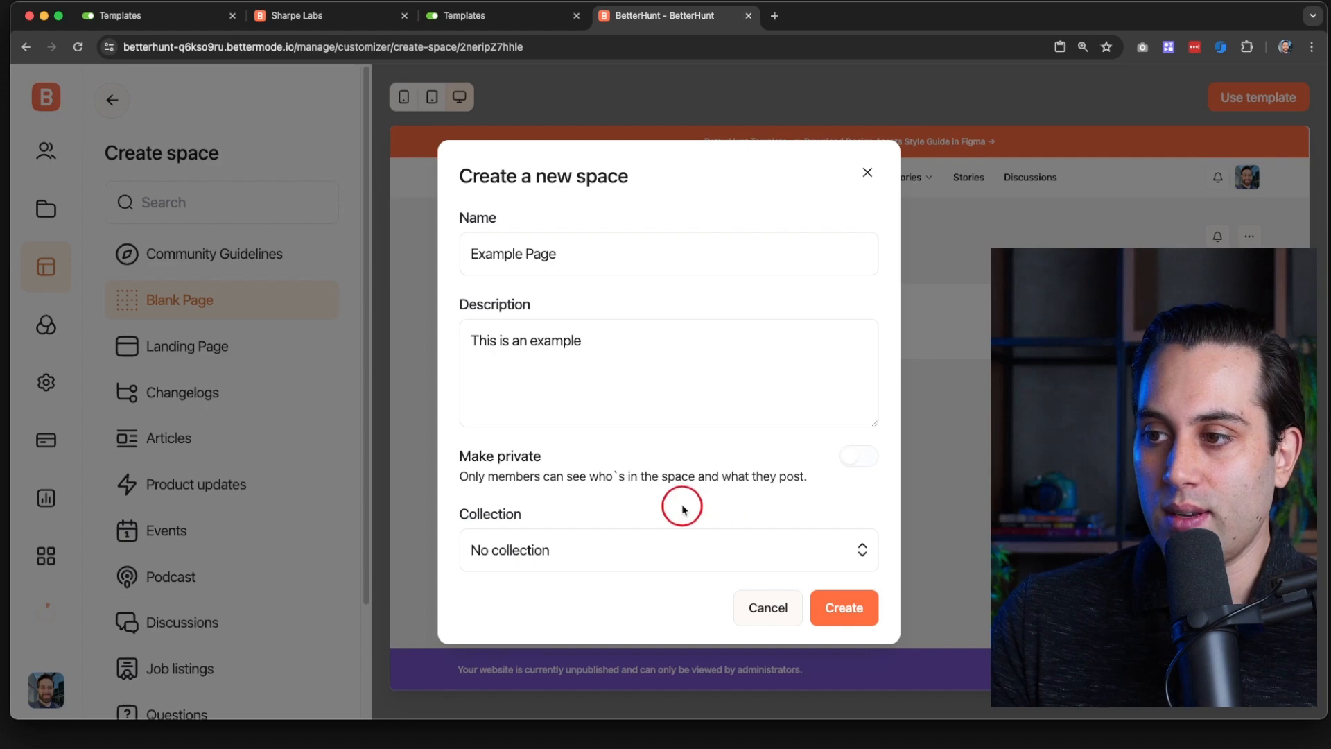
click(599, 551)
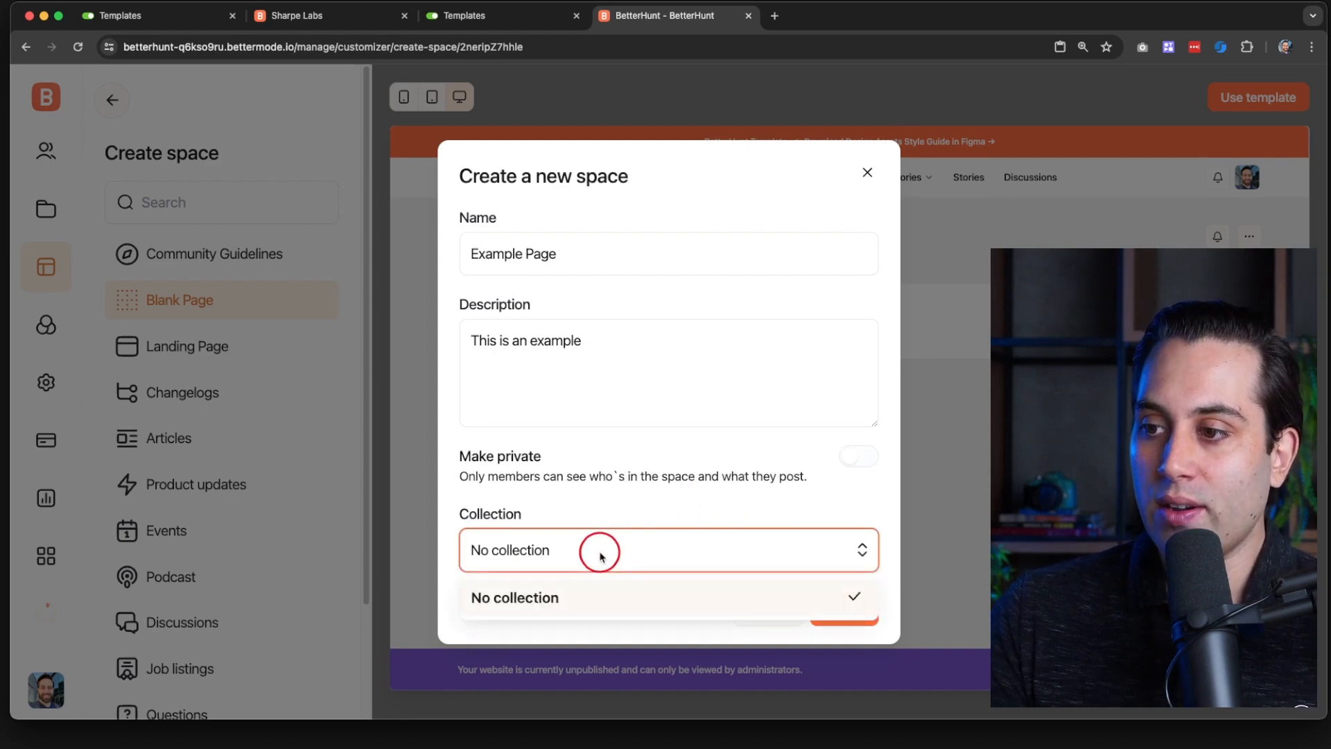
click(520, 596)
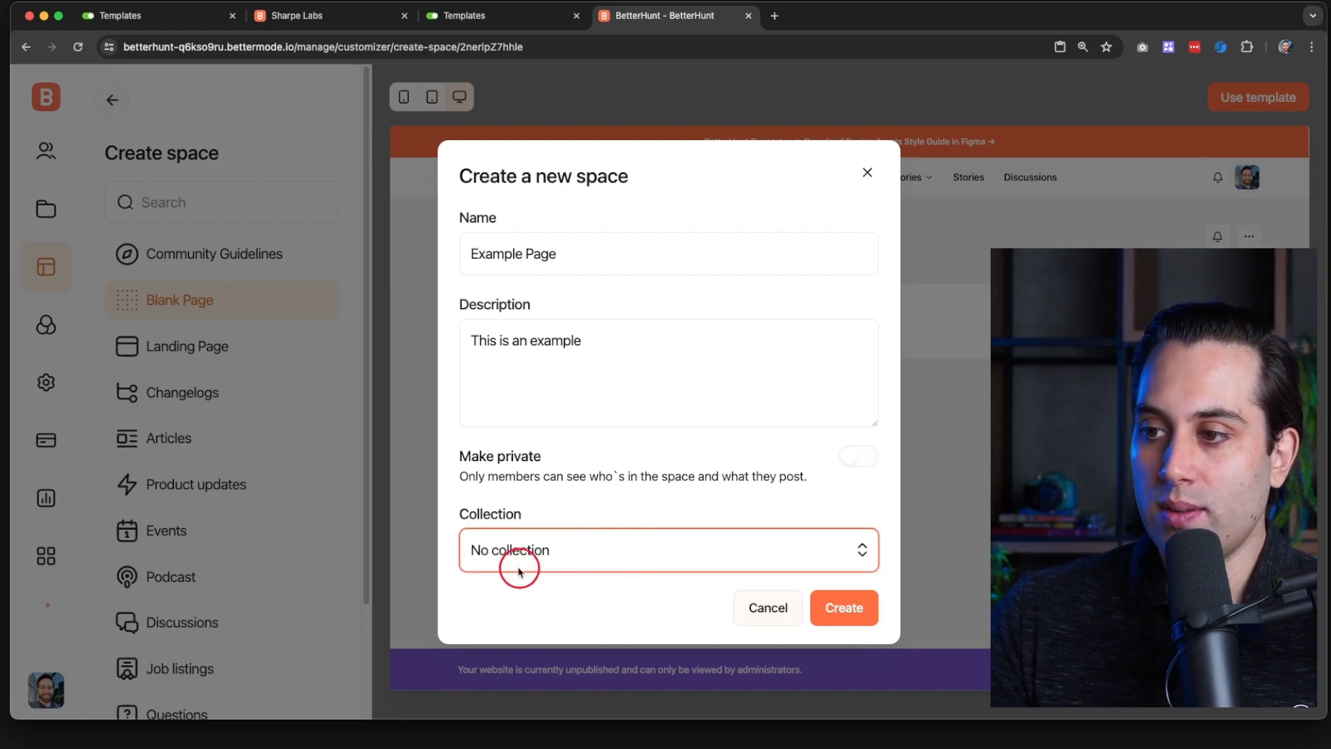
click(845, 606)
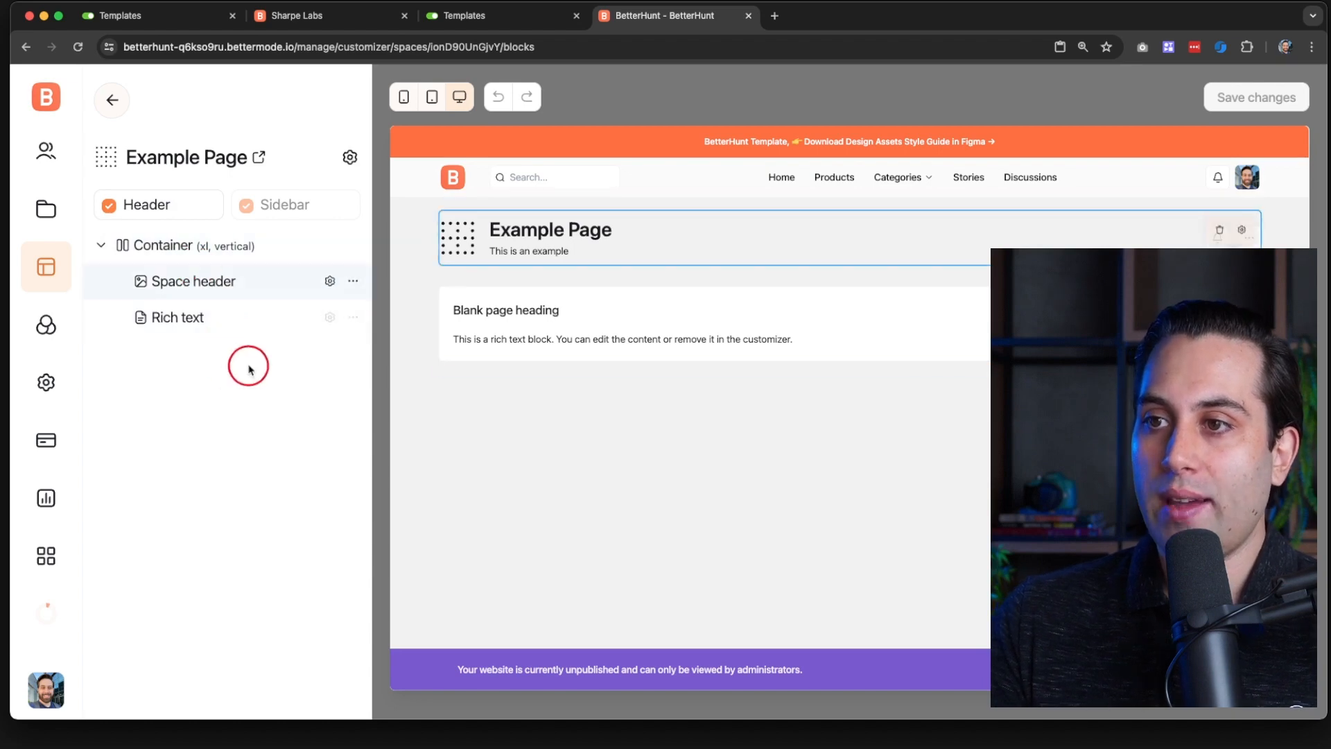
Step: Delete the Space header and Rich text blocks from the Example Page's Container
click(352, 284)
click(217, 440)
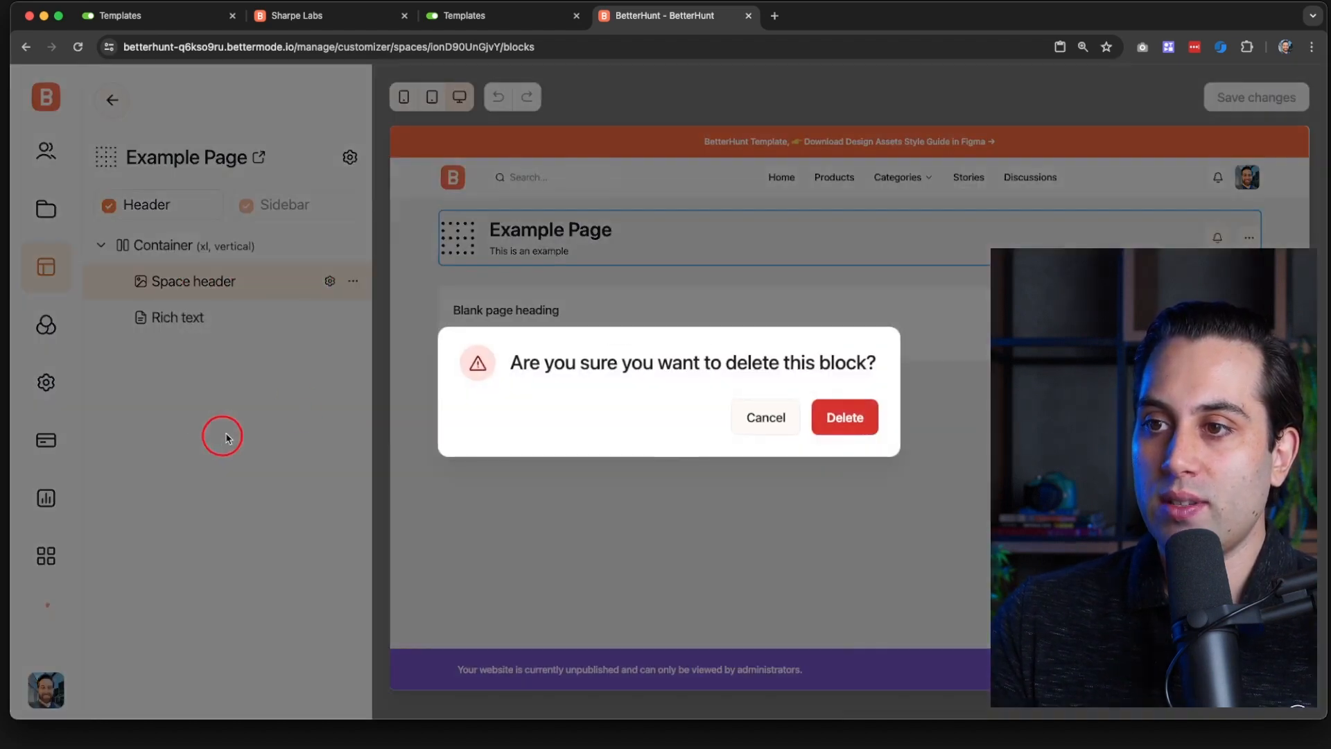
click(843, 418)
click(353, 280)
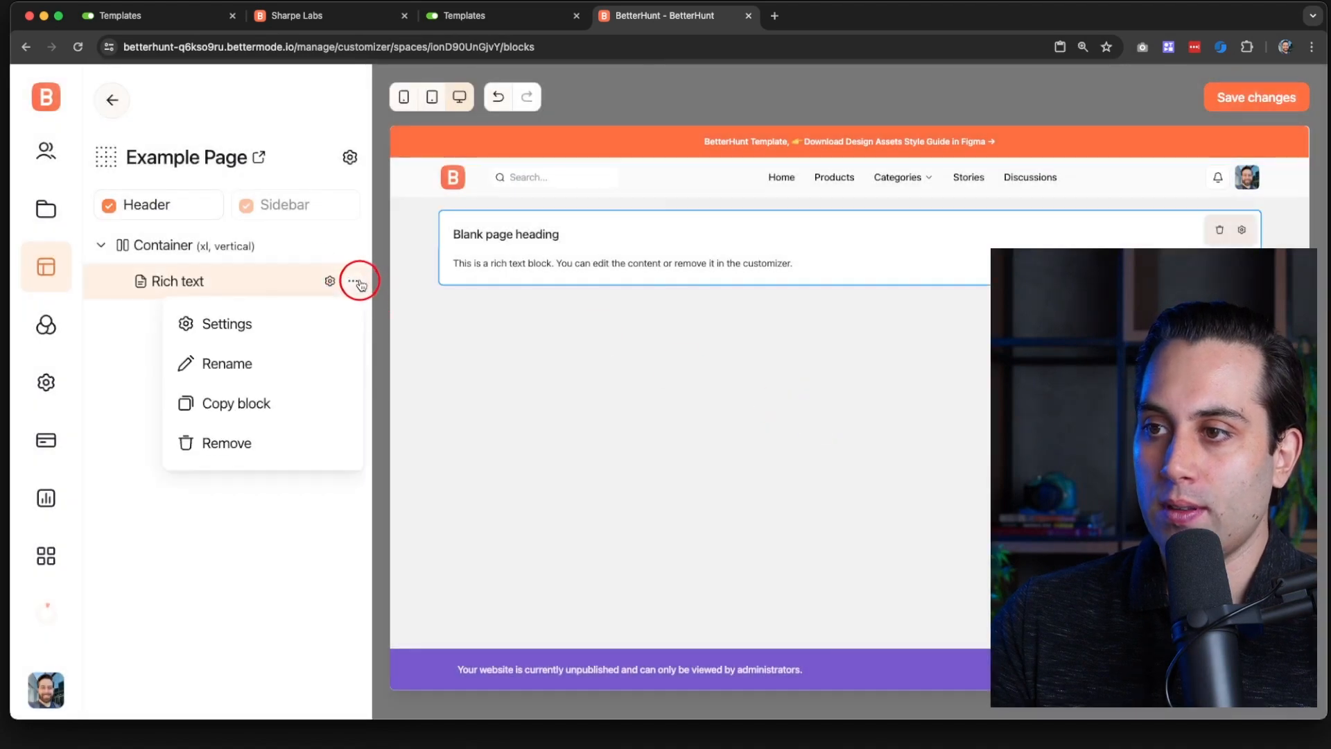
click(301, 442)
click(844, 416)
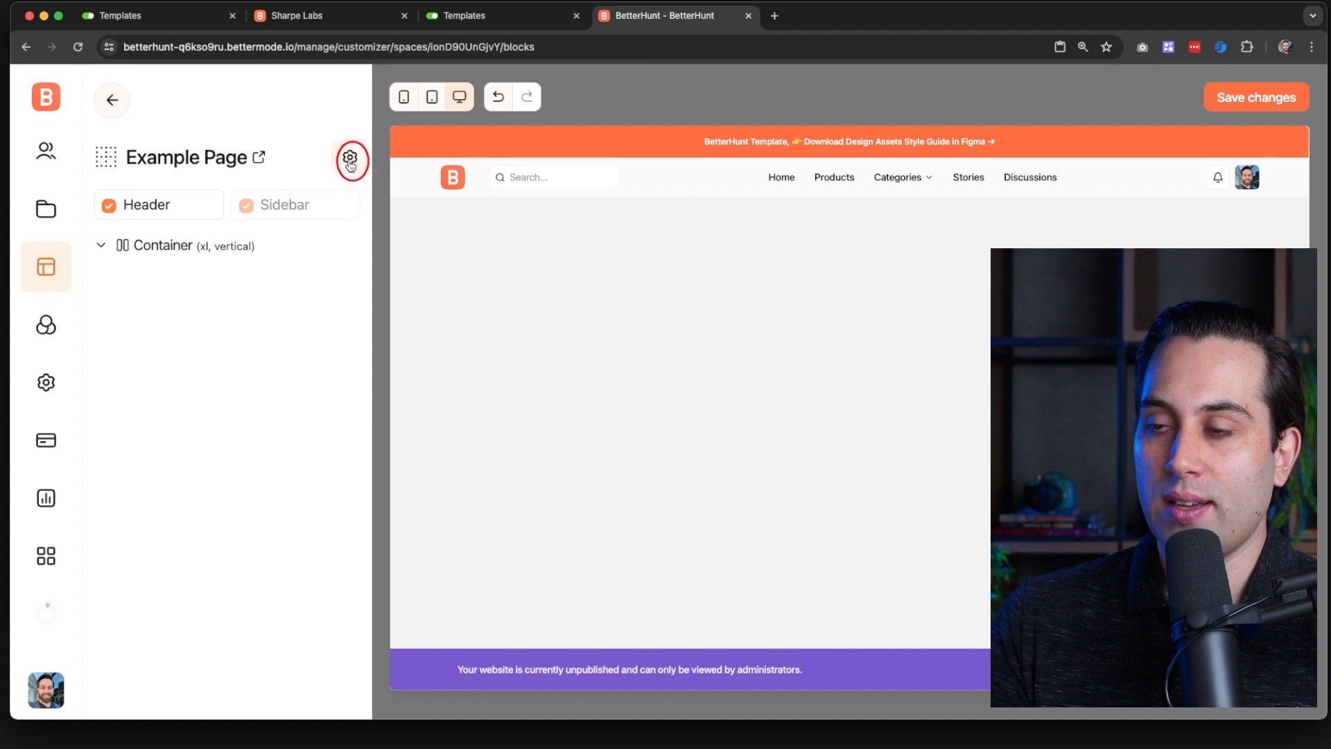
Step: Enable the Example post type in the Example Page space's CMS models settings
click(350, 159)
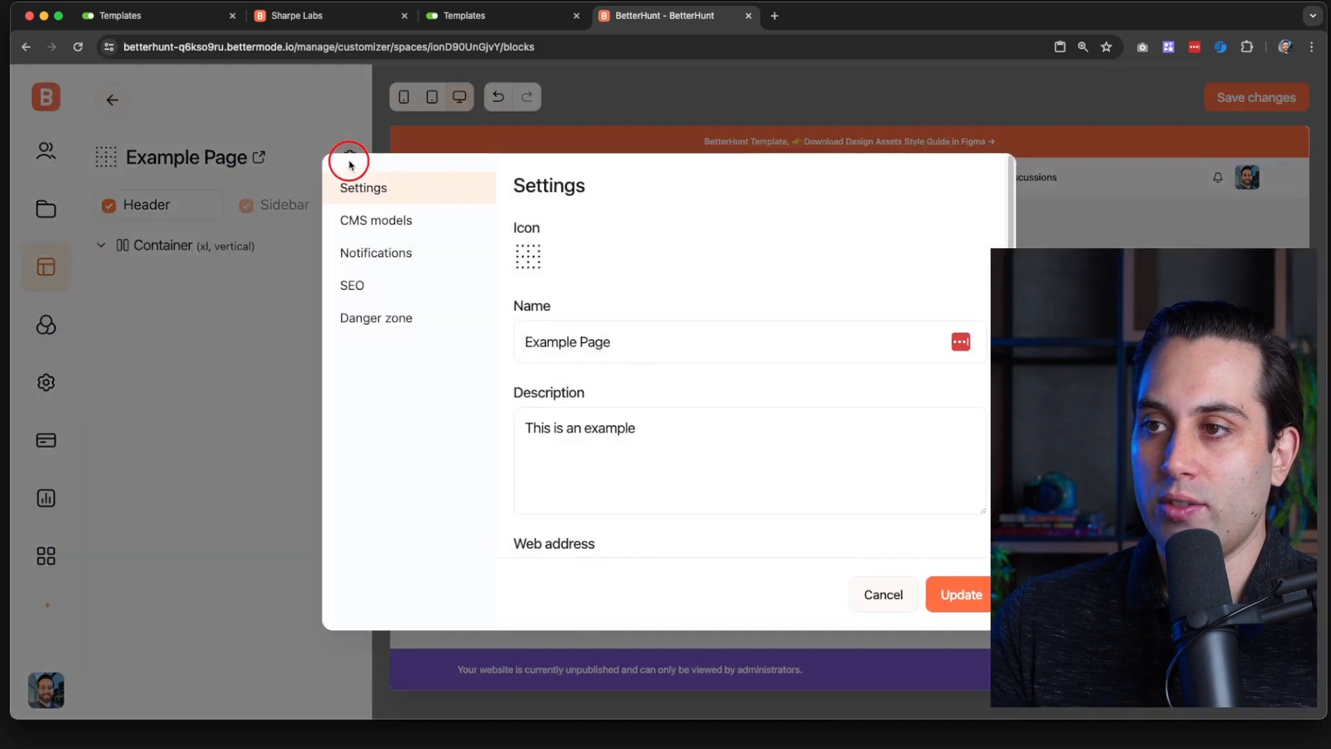
click(419, 224)
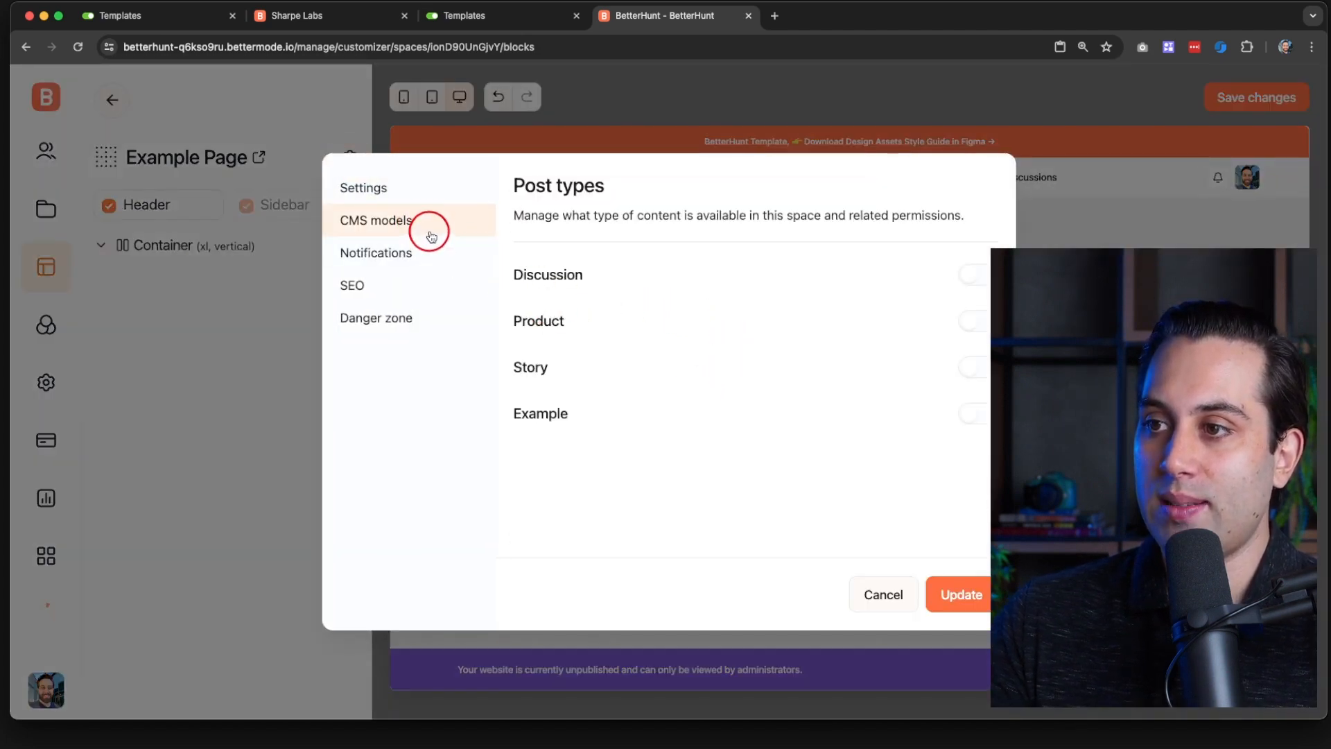
click(973, 422)
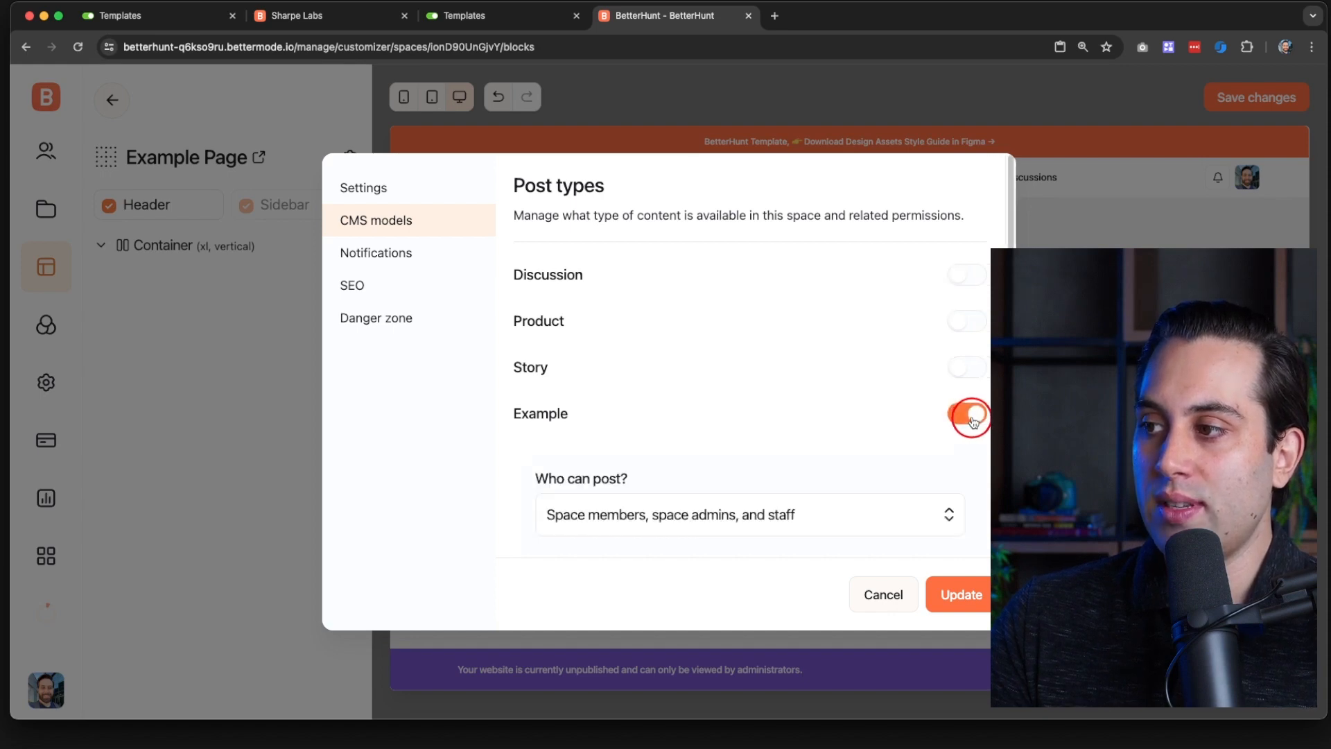
scroll(615, 425, down, 3)
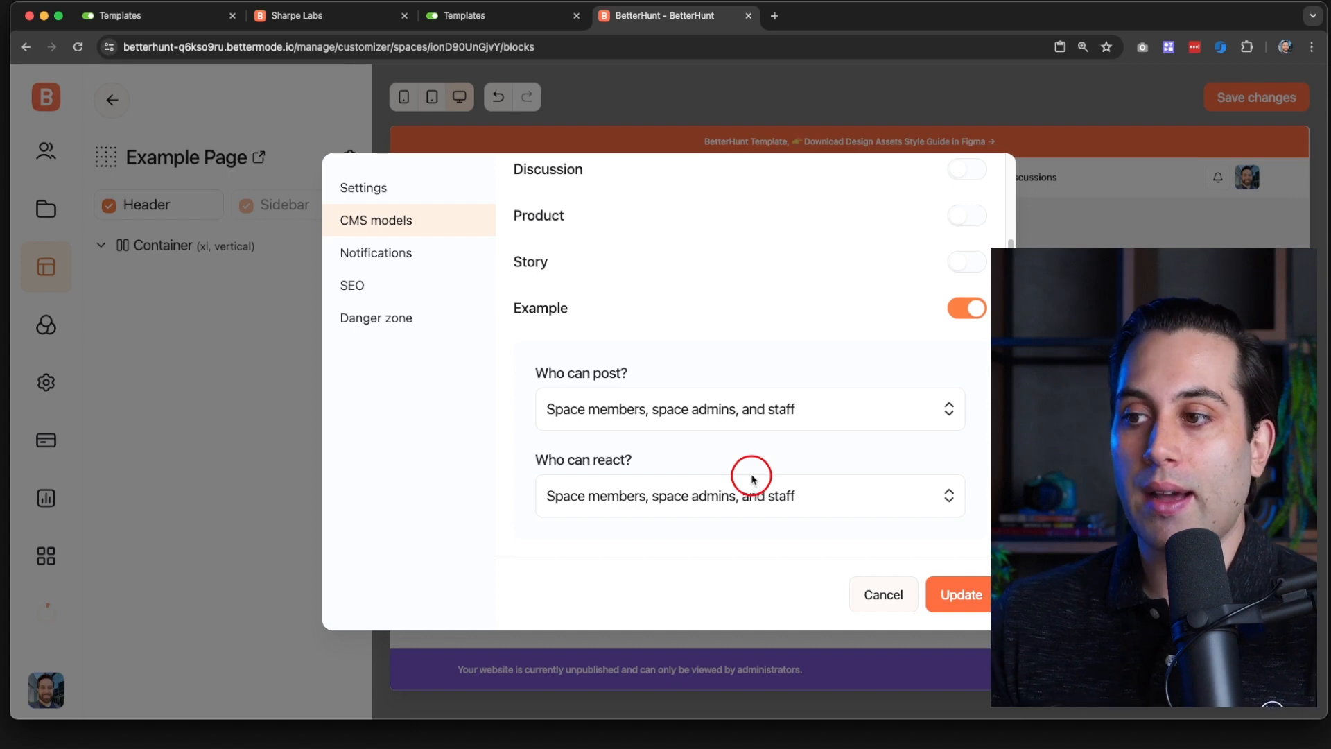
Step: Set who can post Example content to All members, update the space settings, and save the page changes
click(630, 416)
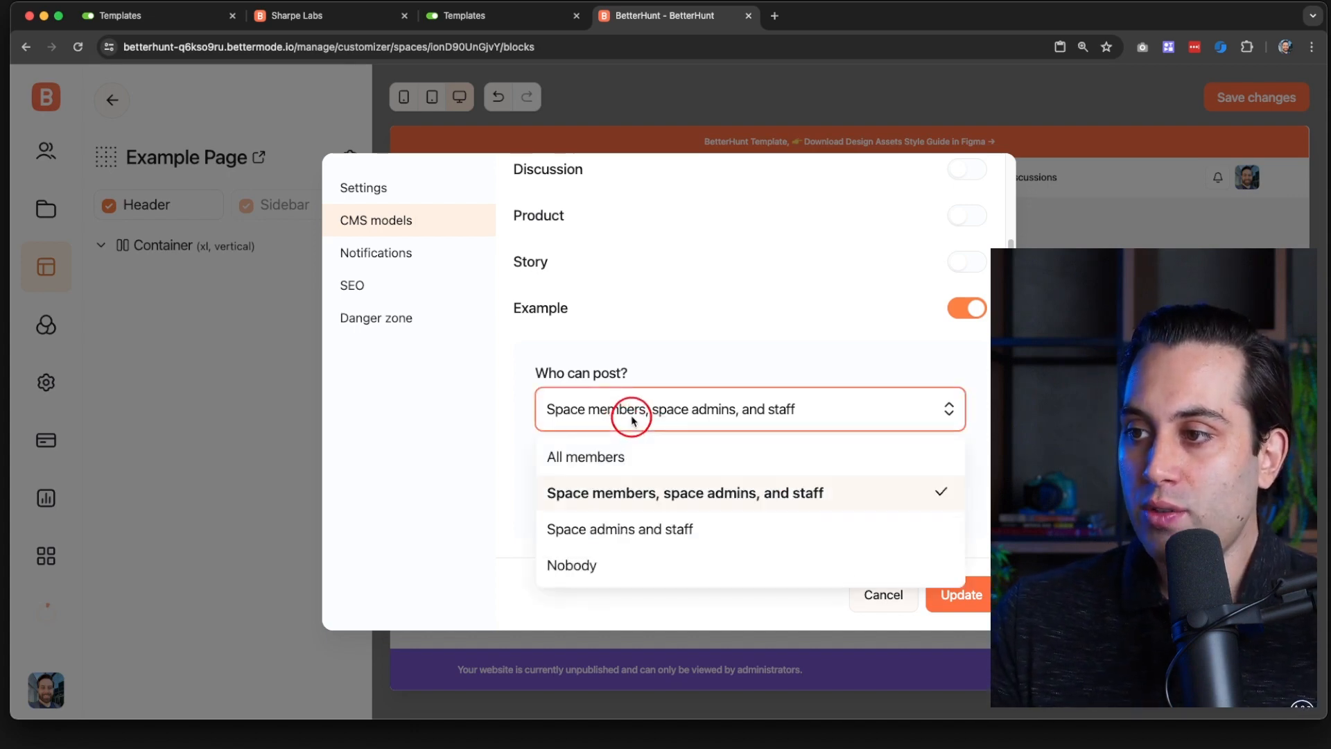
click(605, 465)
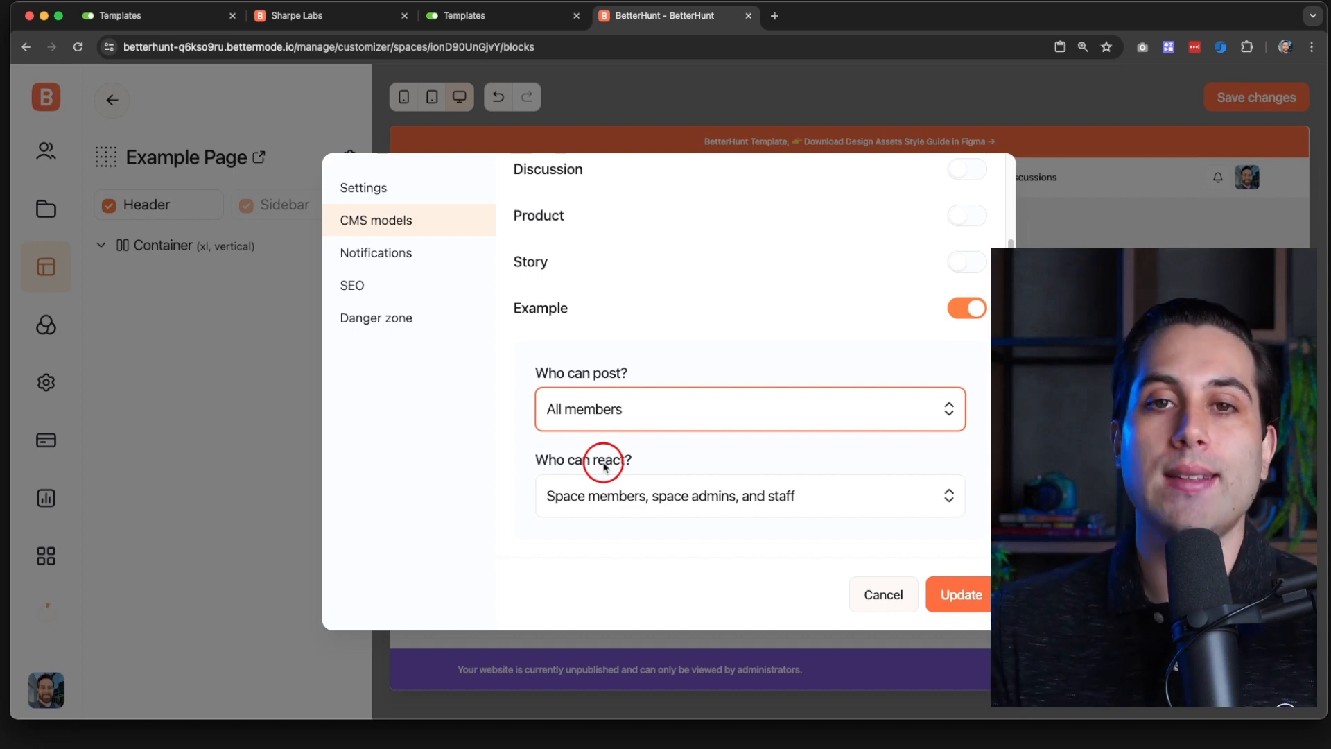
click(624, 408)
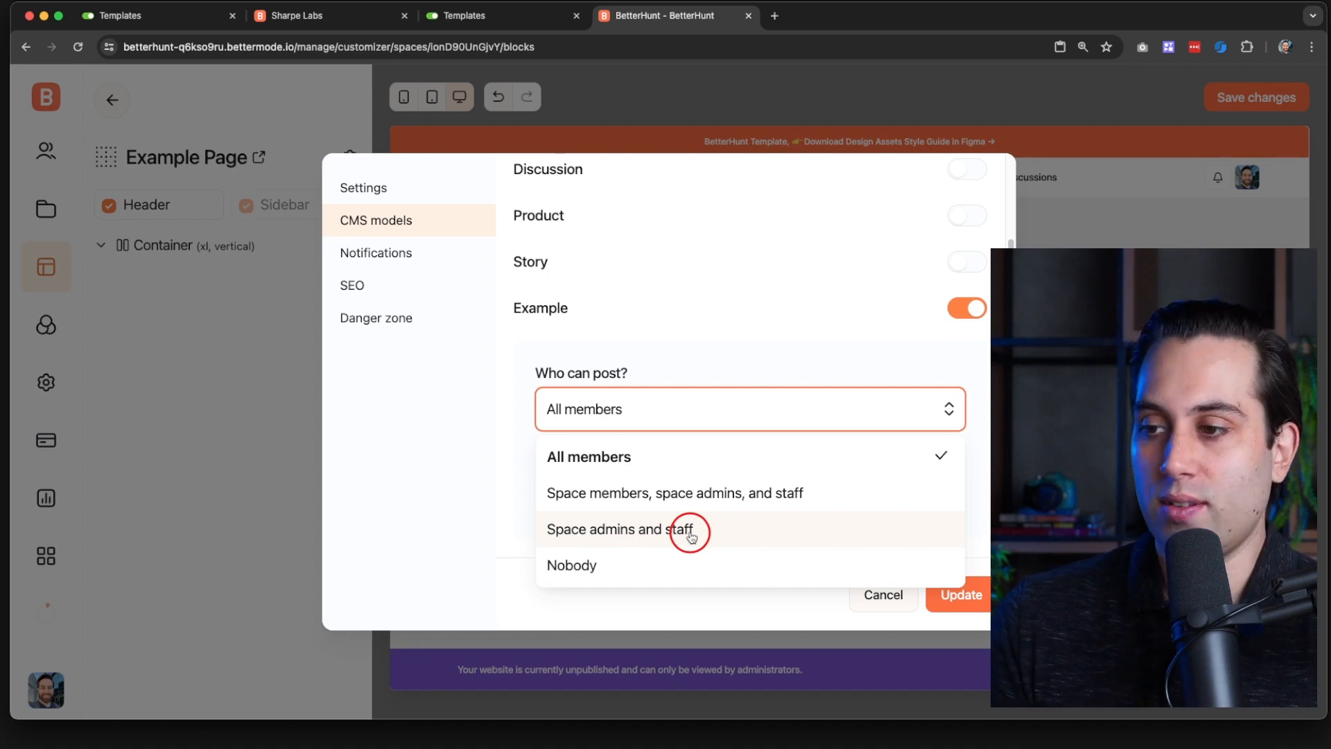
click(689, 361)
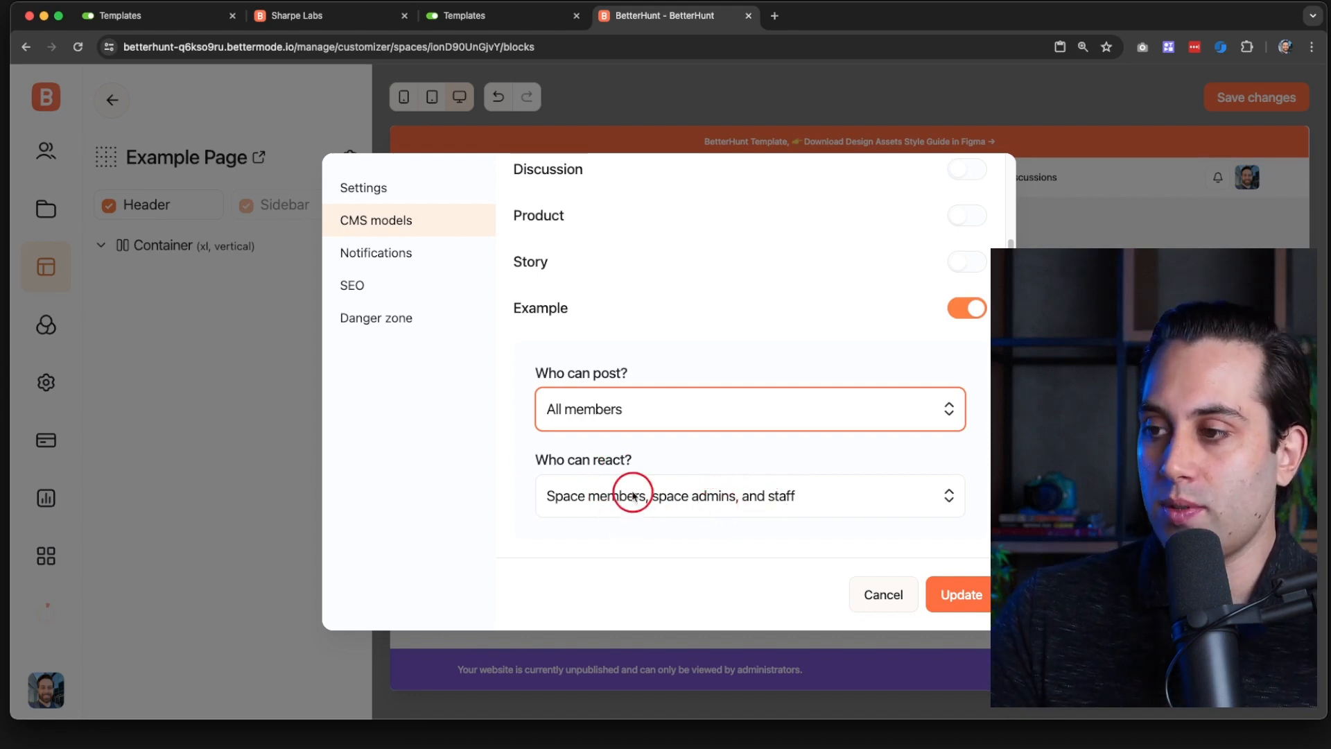
click(959, 591)
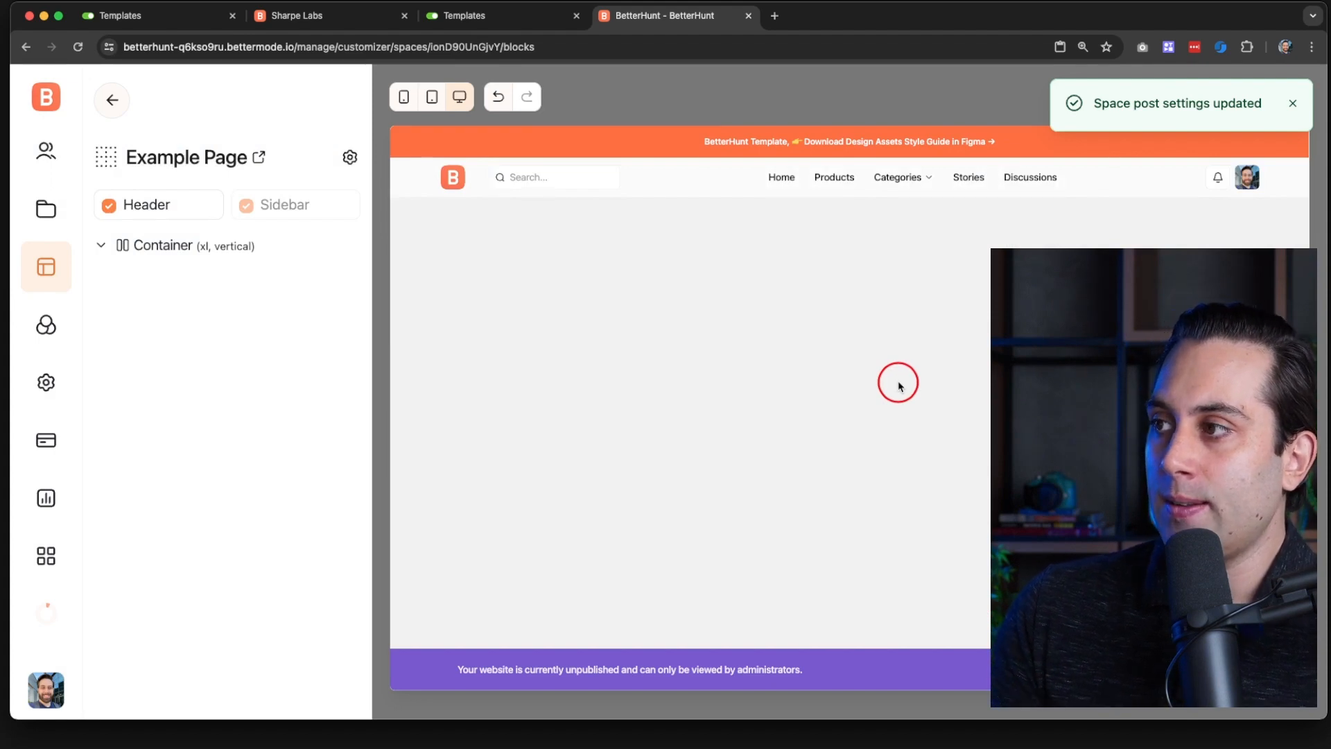
click(1291, 106)
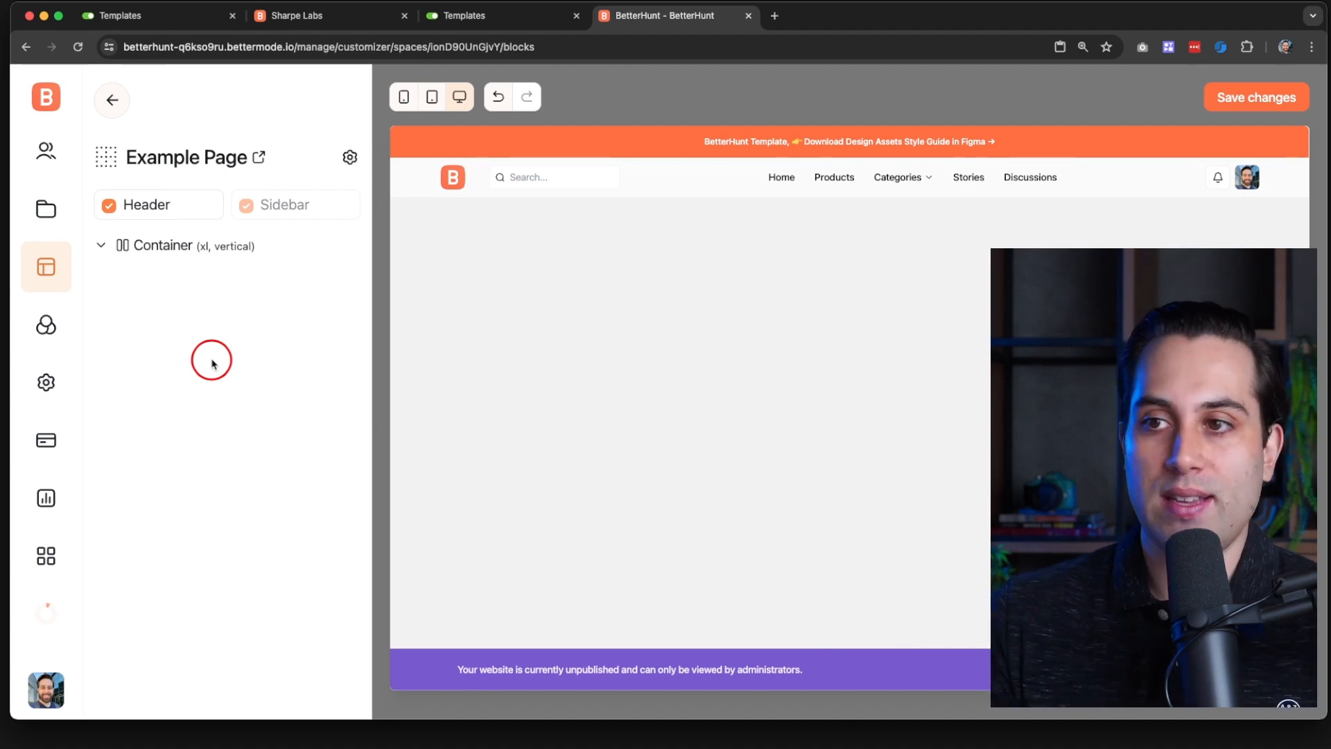
click(1258, 97)
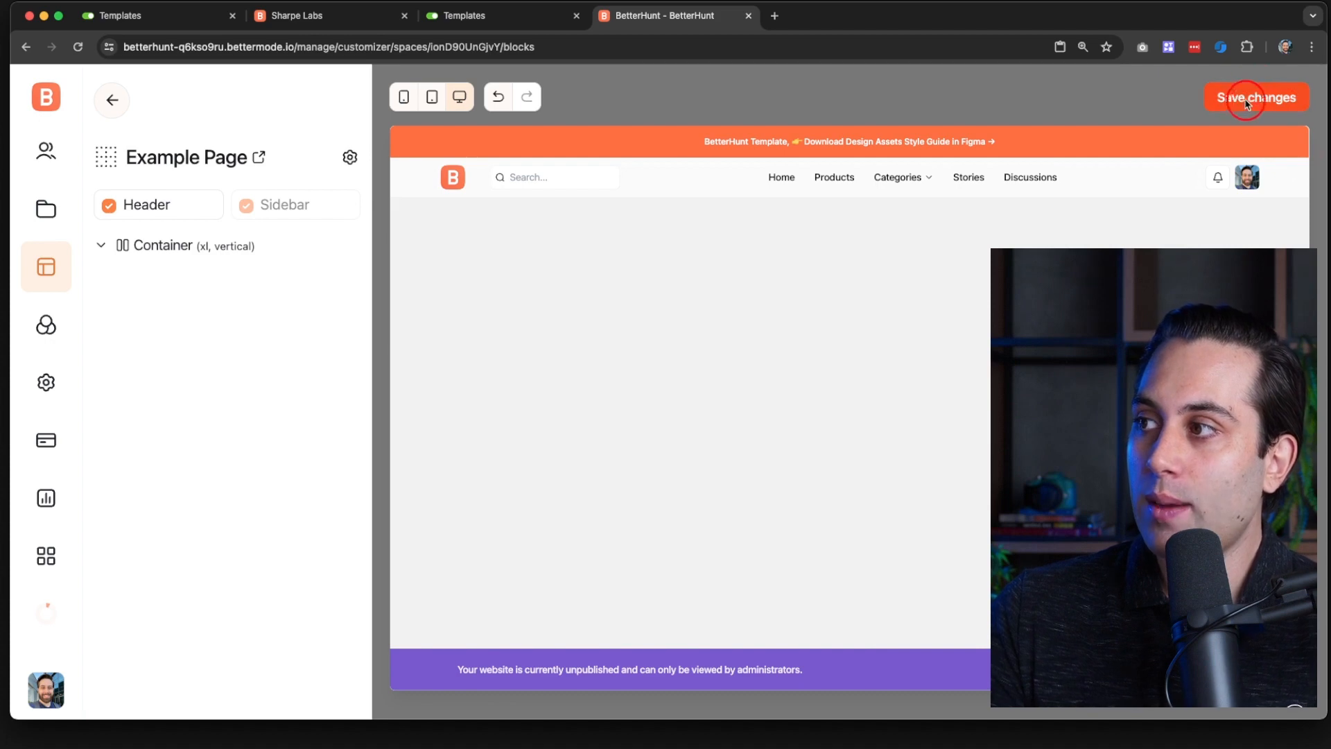
Step: Copy the Main block from the Products space under No collection
click(113, 103)
click(123, 252)
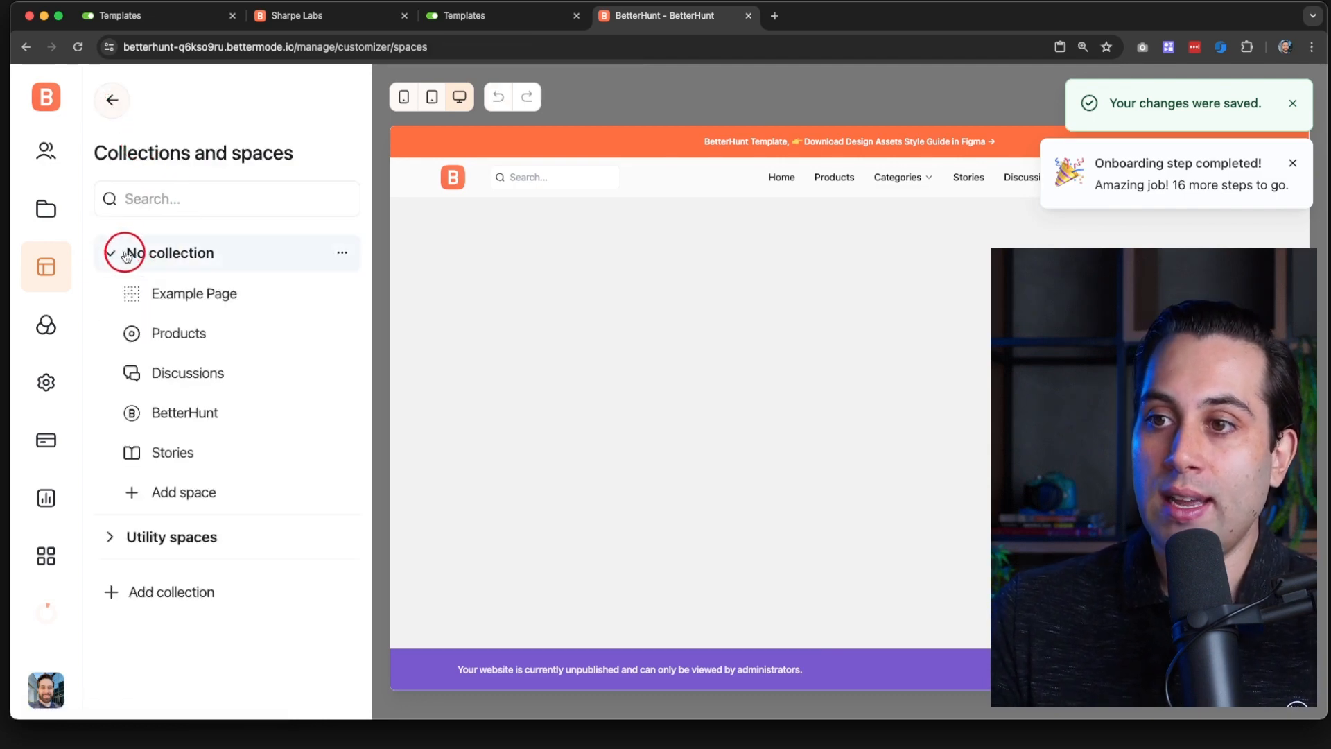
click(187, 346)
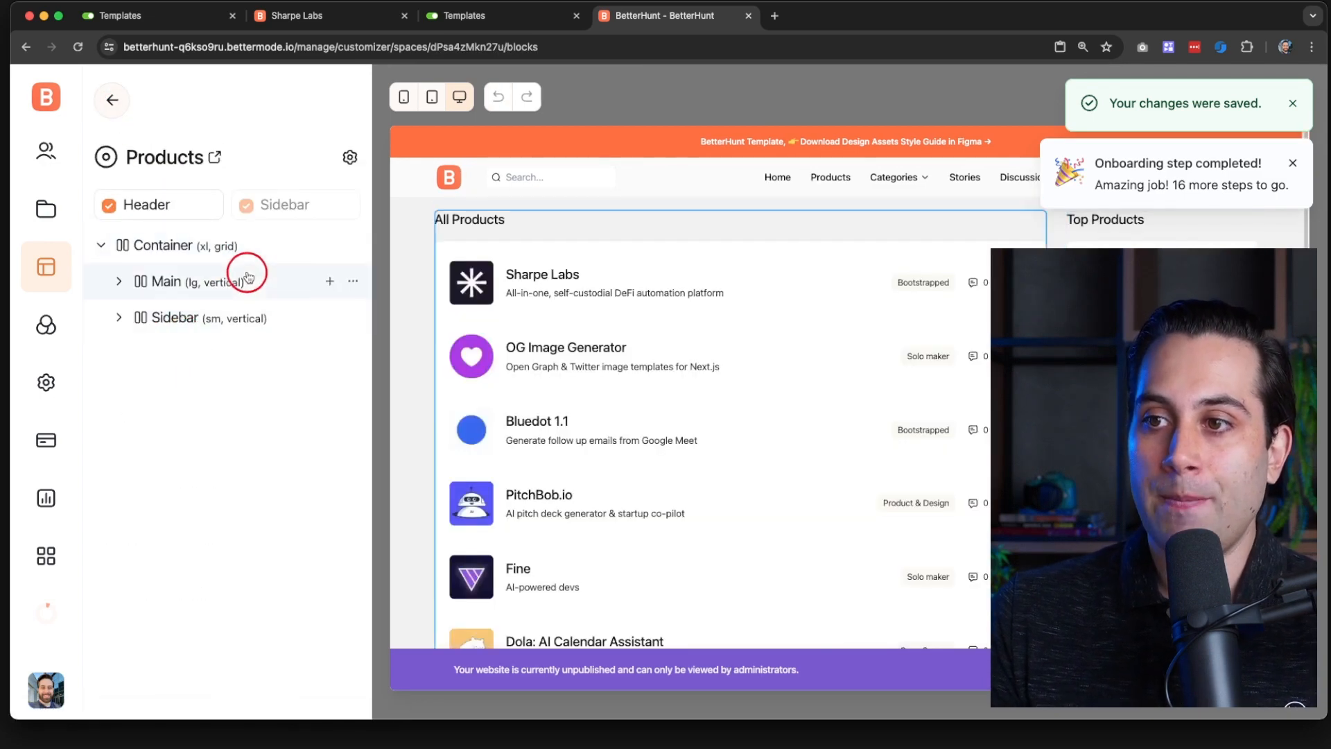
click(353, 280)
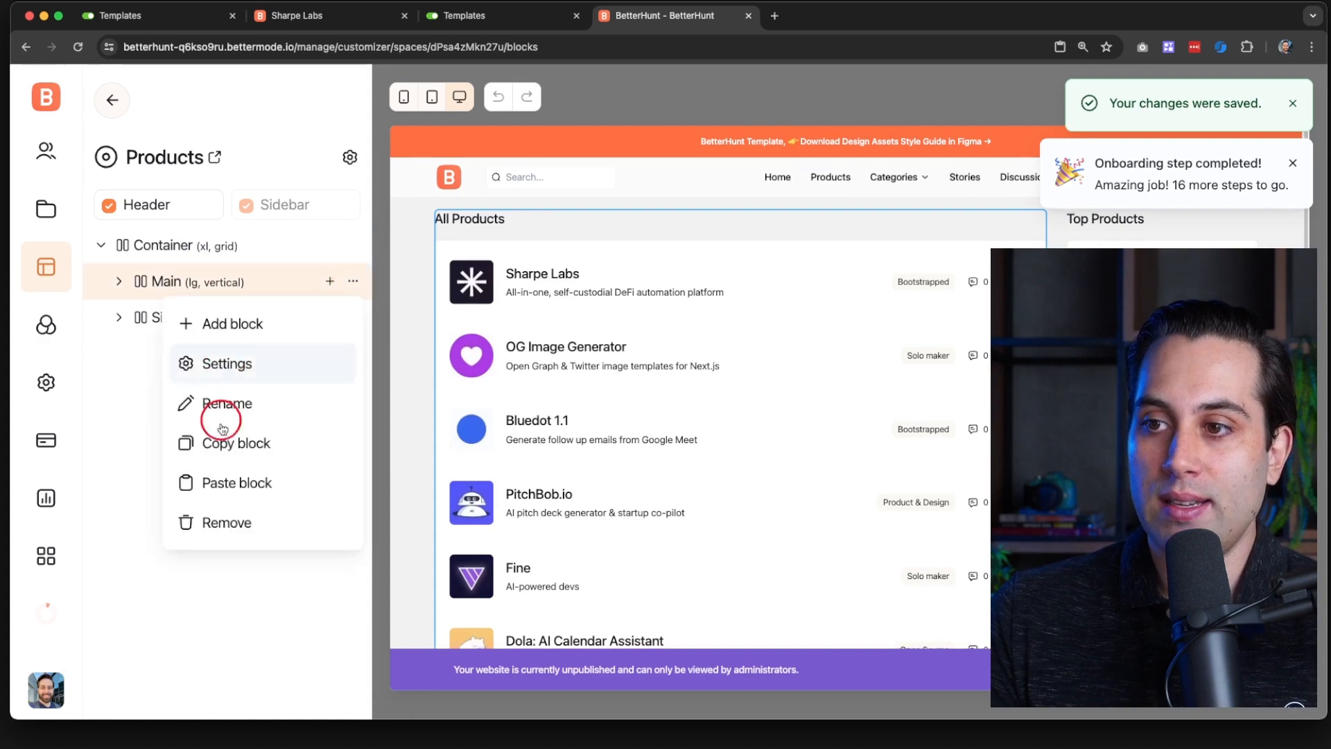
click(201, 442)
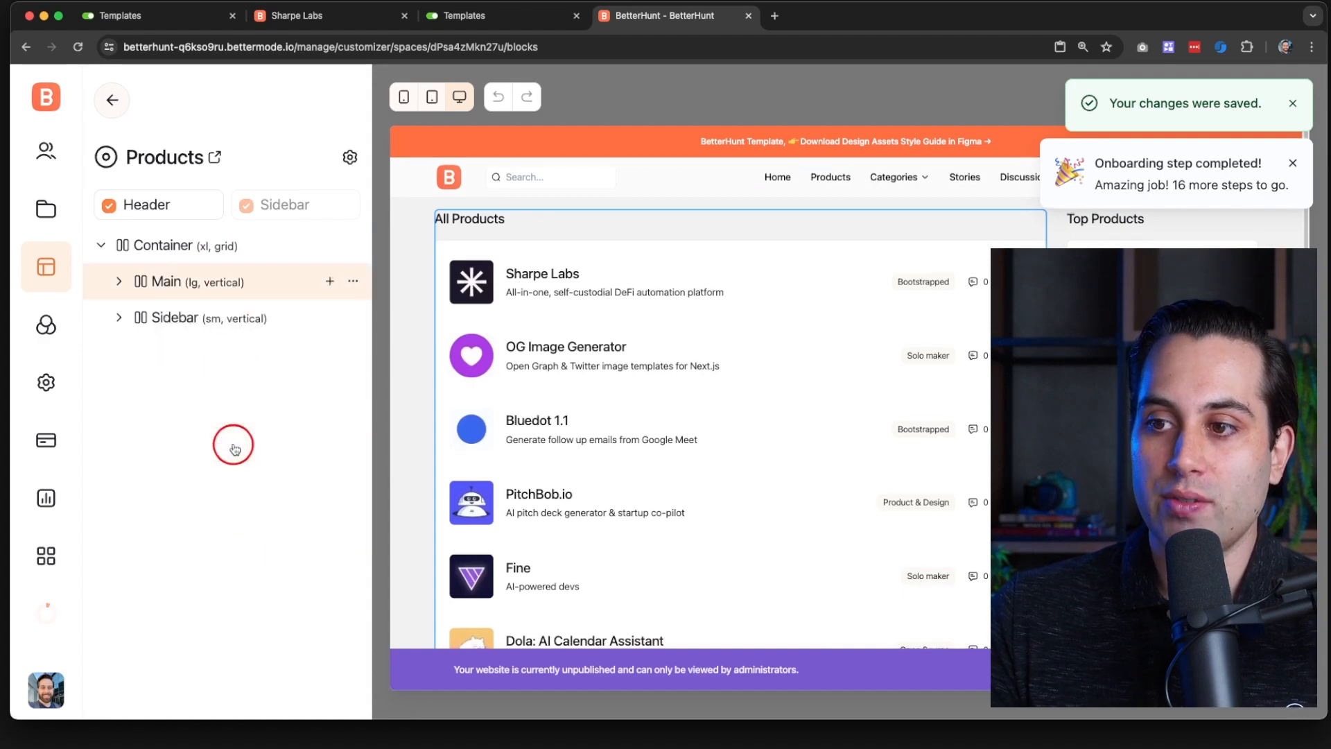
Step: Paste the copied Main block into the Example Page space's Container and dismiss the notifications
click(115, 100)
click(169, 254)
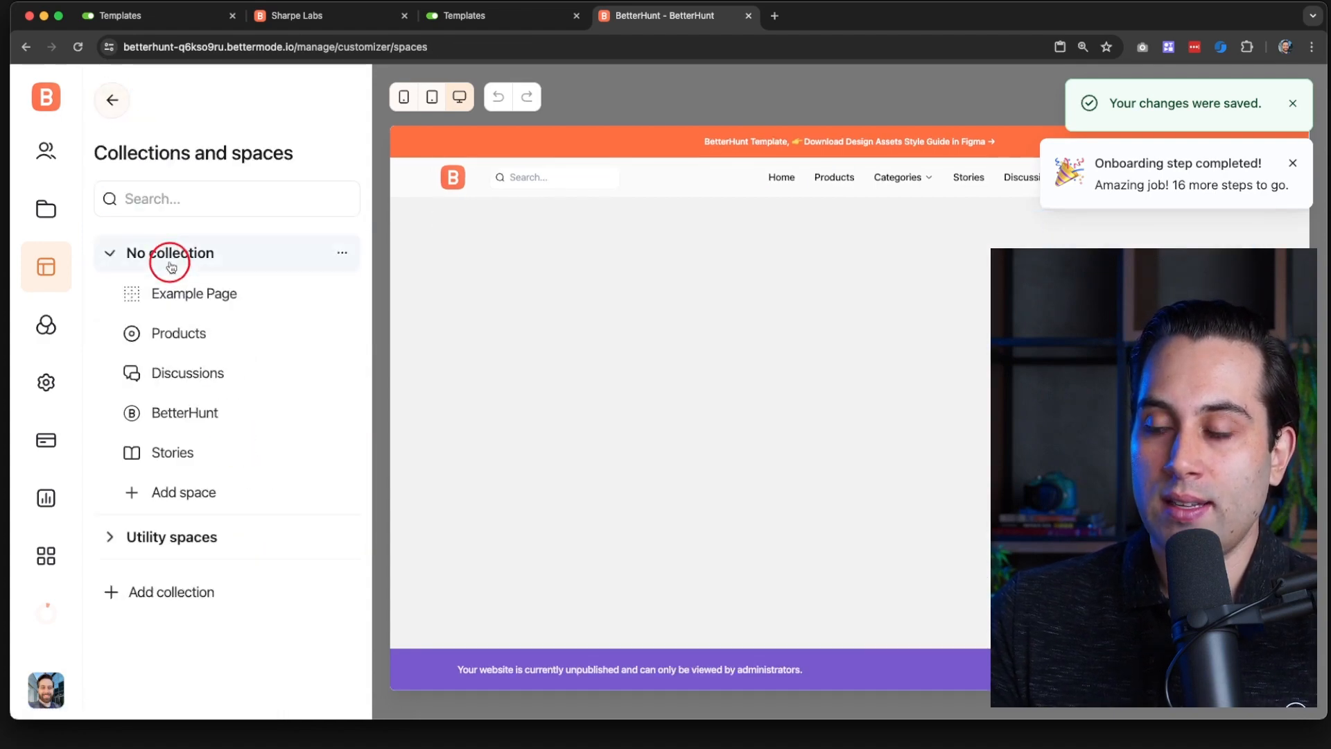
click(206, 305)
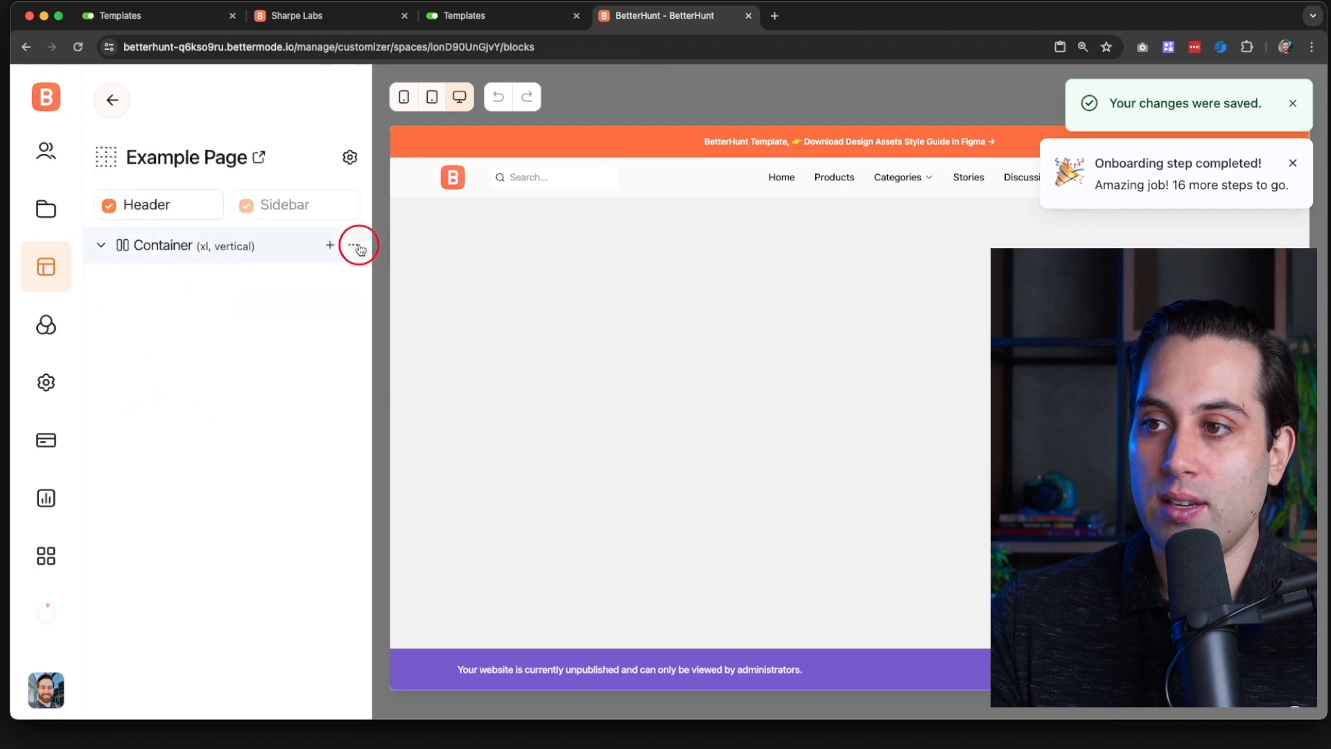
click(355, 246)
click(244, 446)
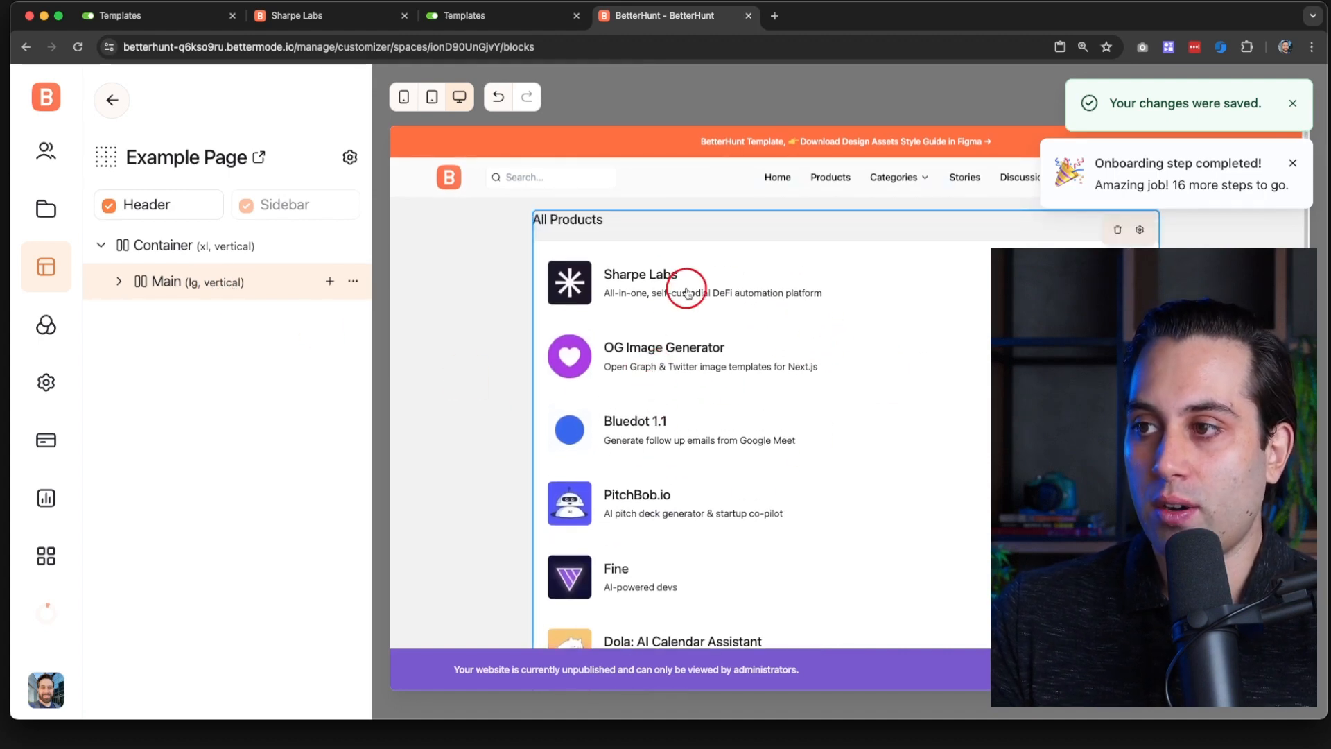
click(1292, 163)
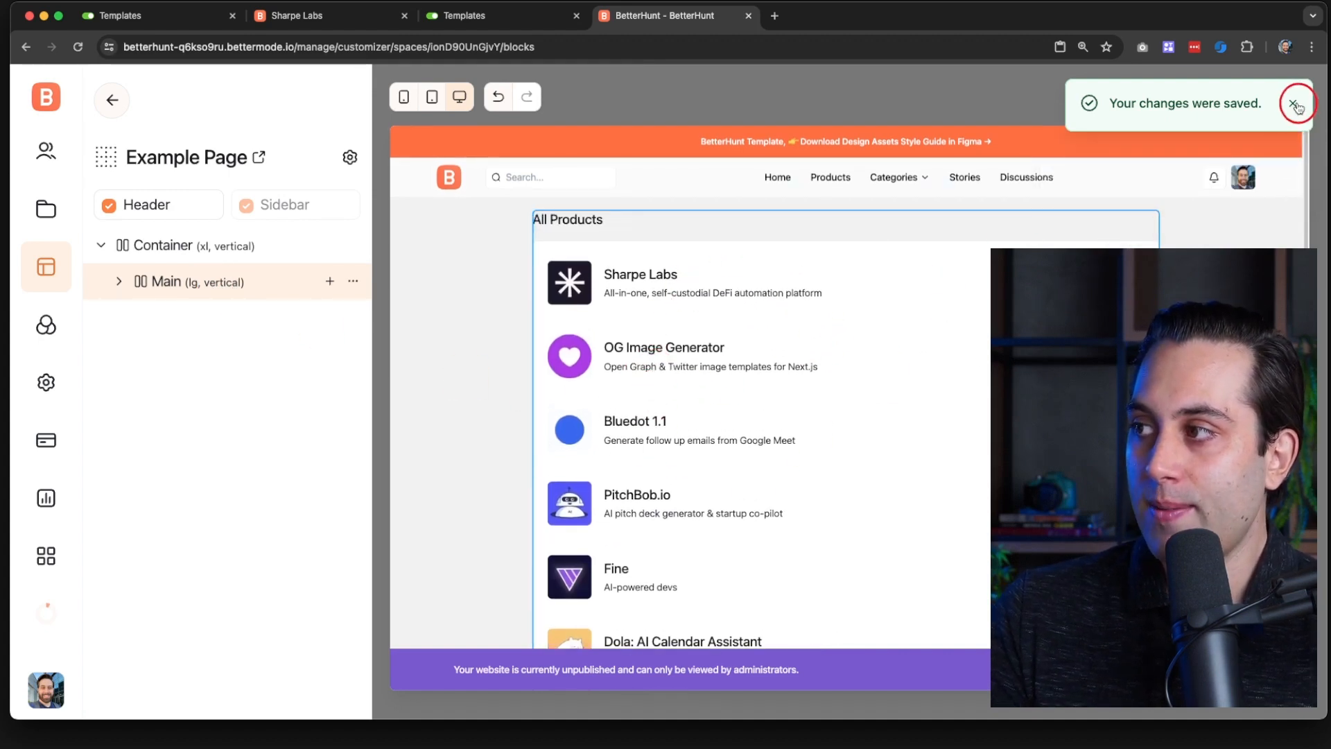
click(1293, 104)
Step: Change the title of the Today Products block inside Main to "All Examples (Products)"
click(215, 282)
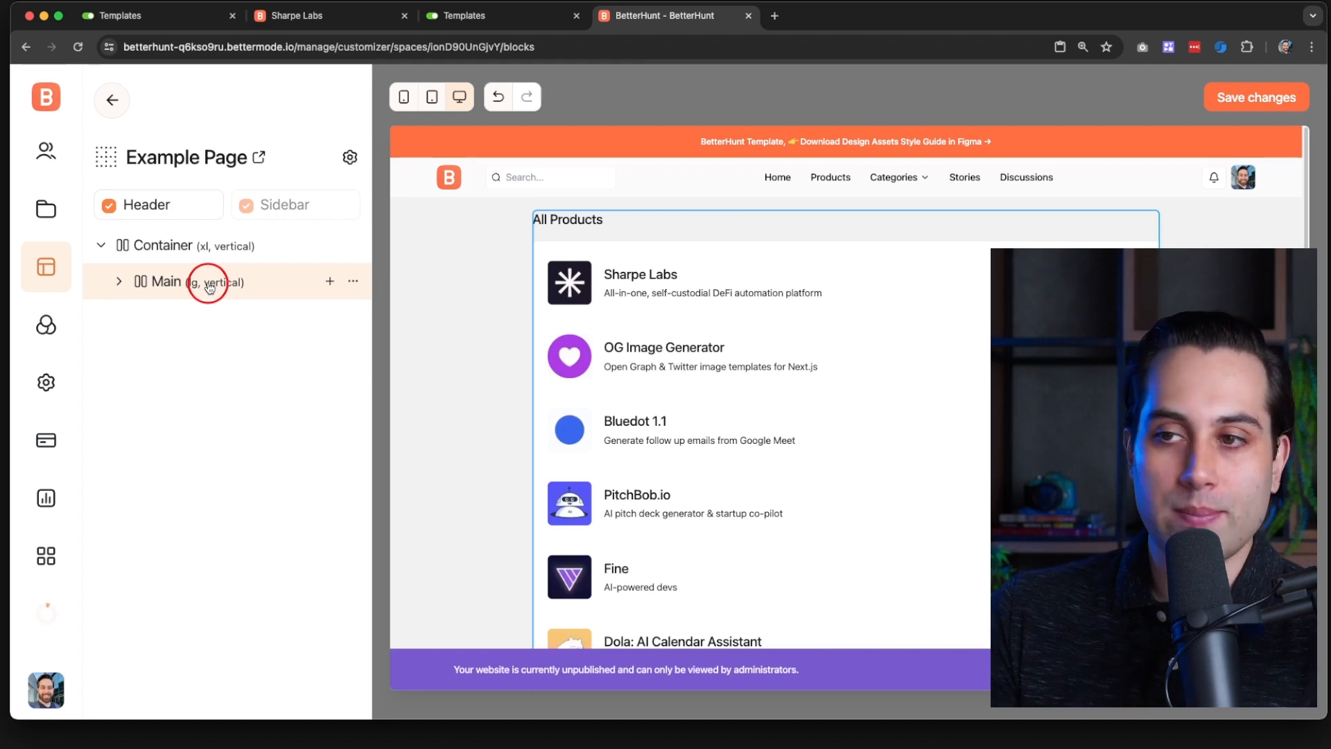
click(208, 282)
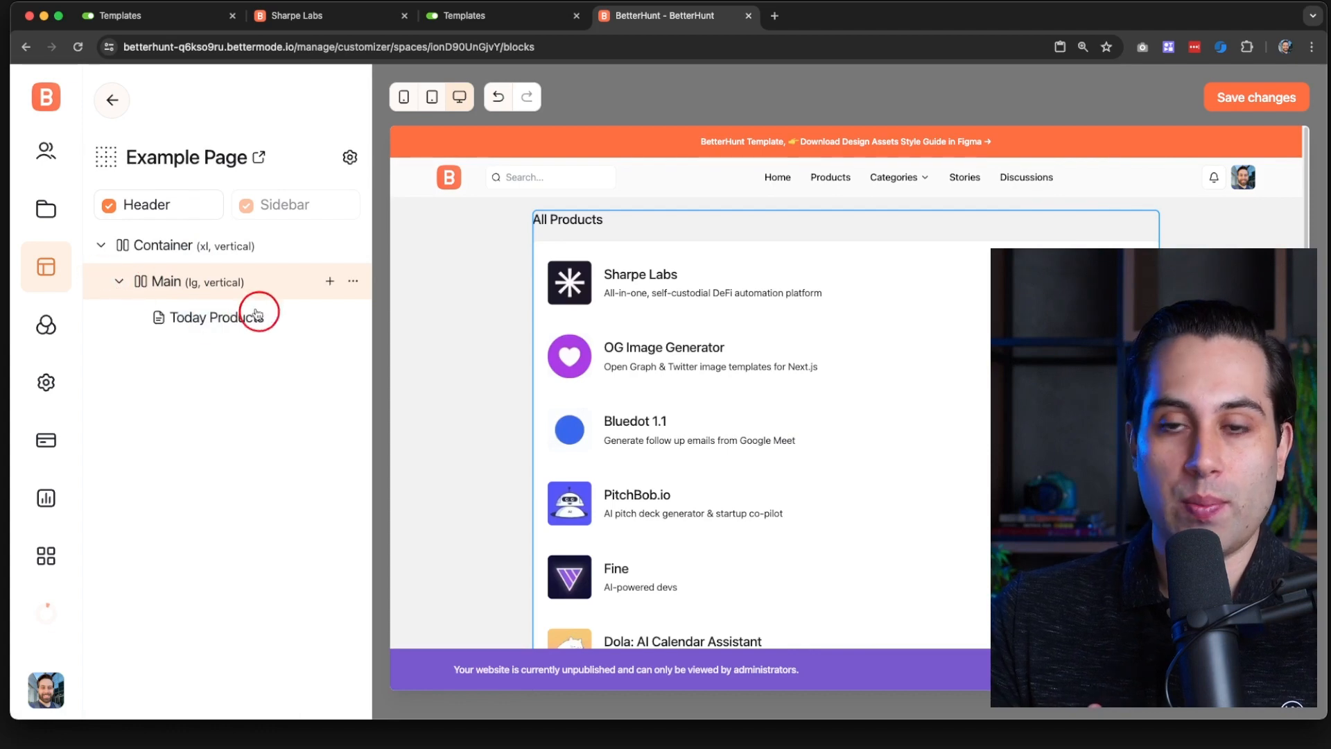
click(189, 321)
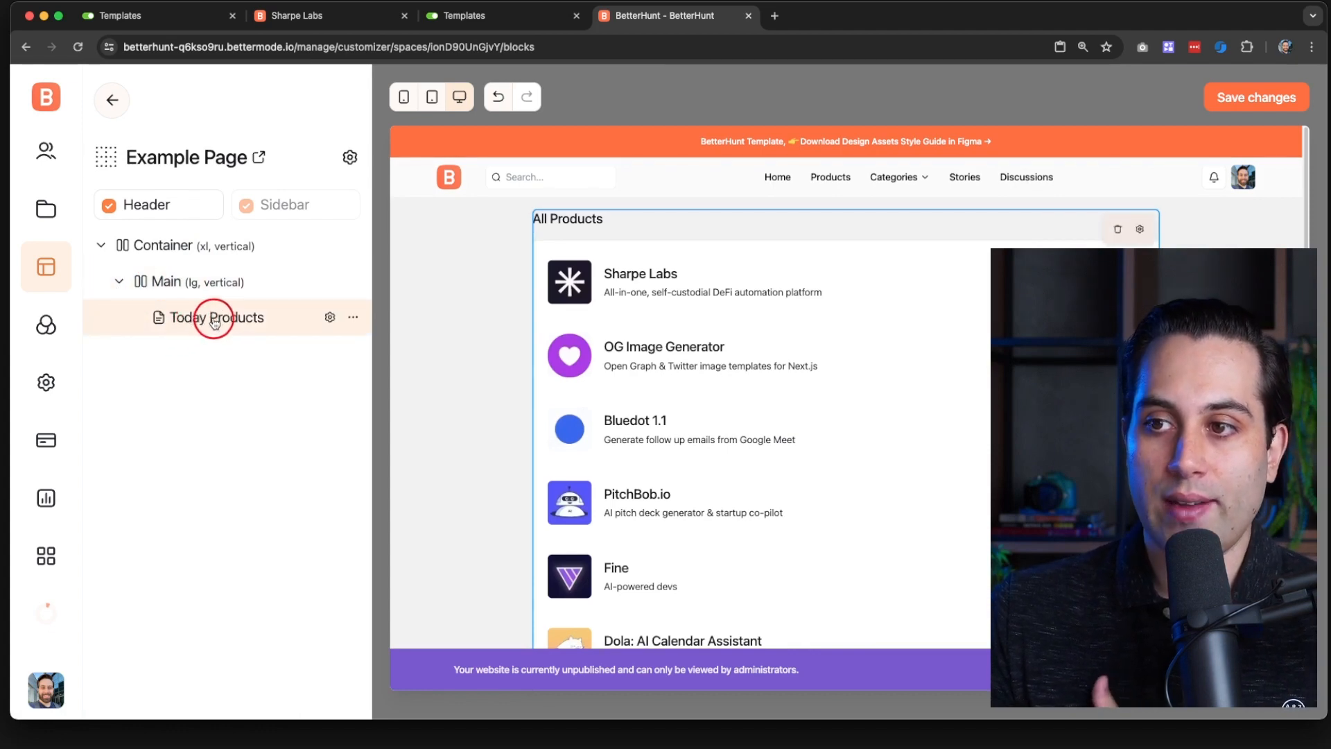
click(214, 321)
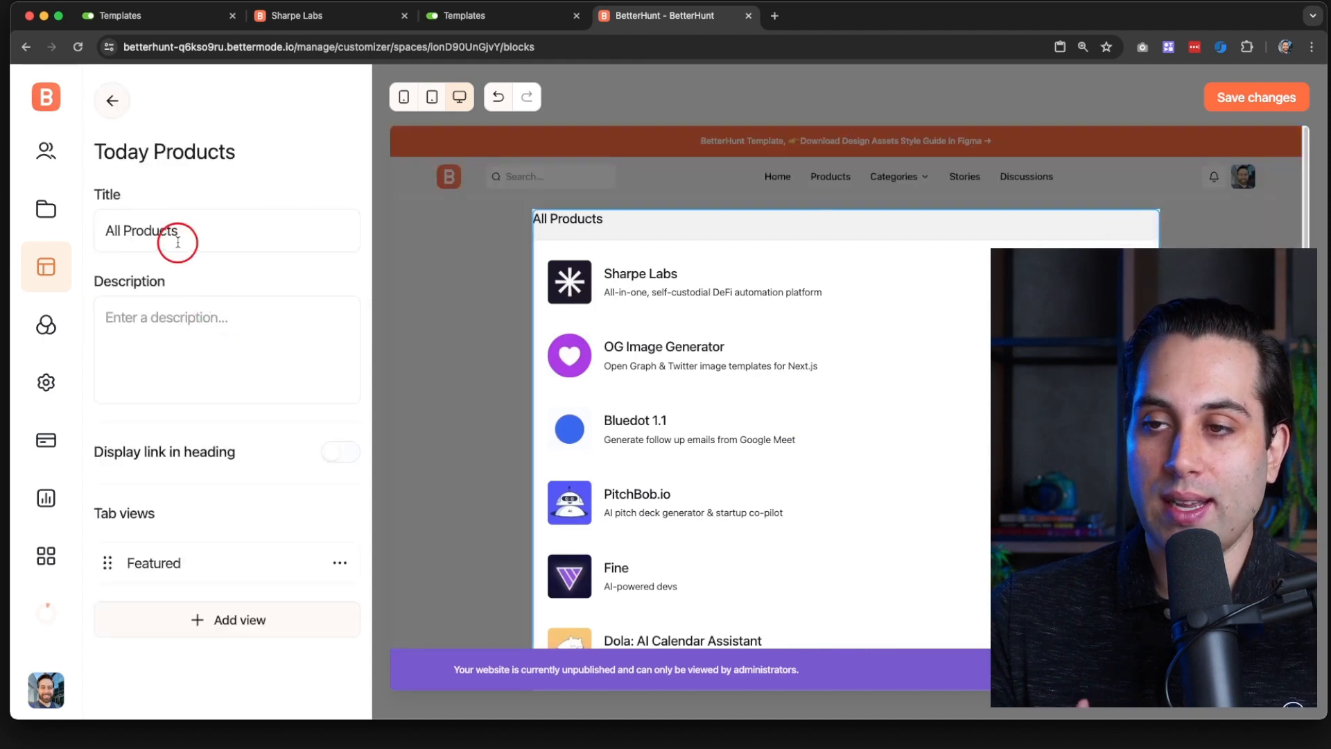
drag(208, 232, 100, 219)
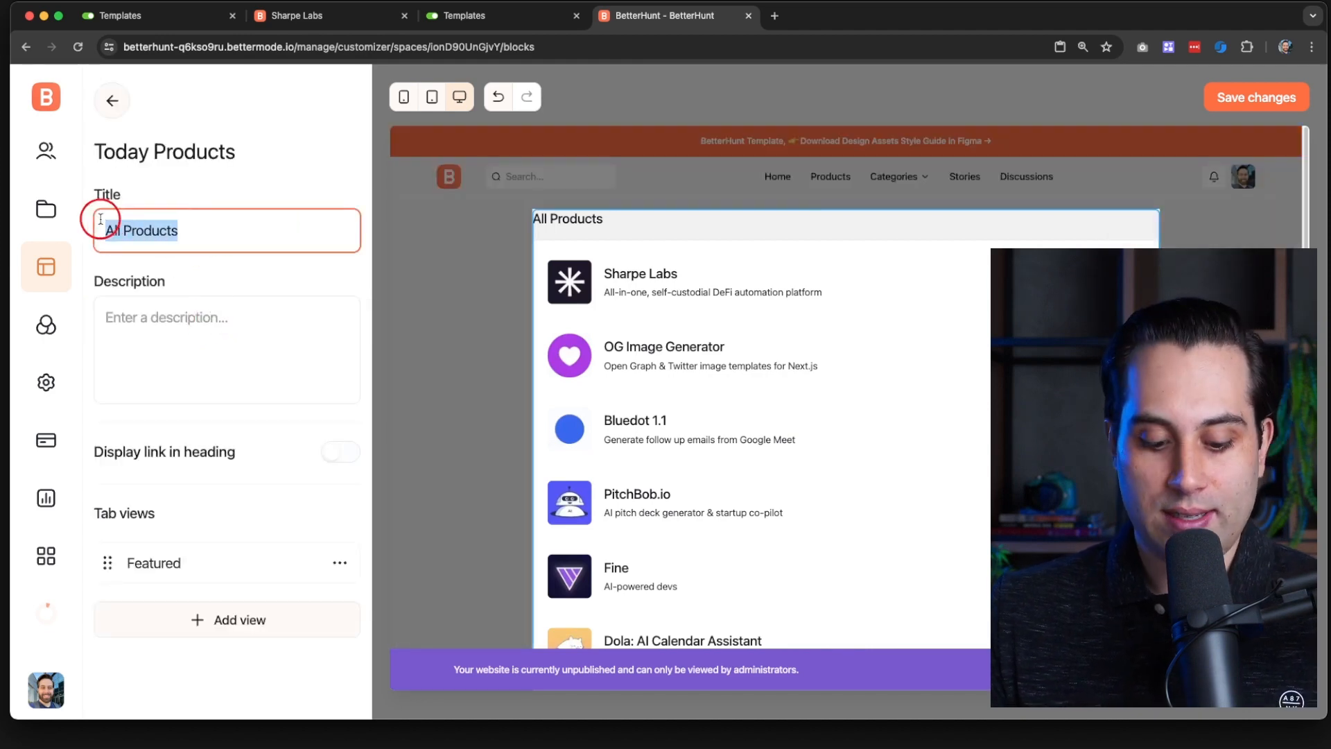
key(BackSpace)
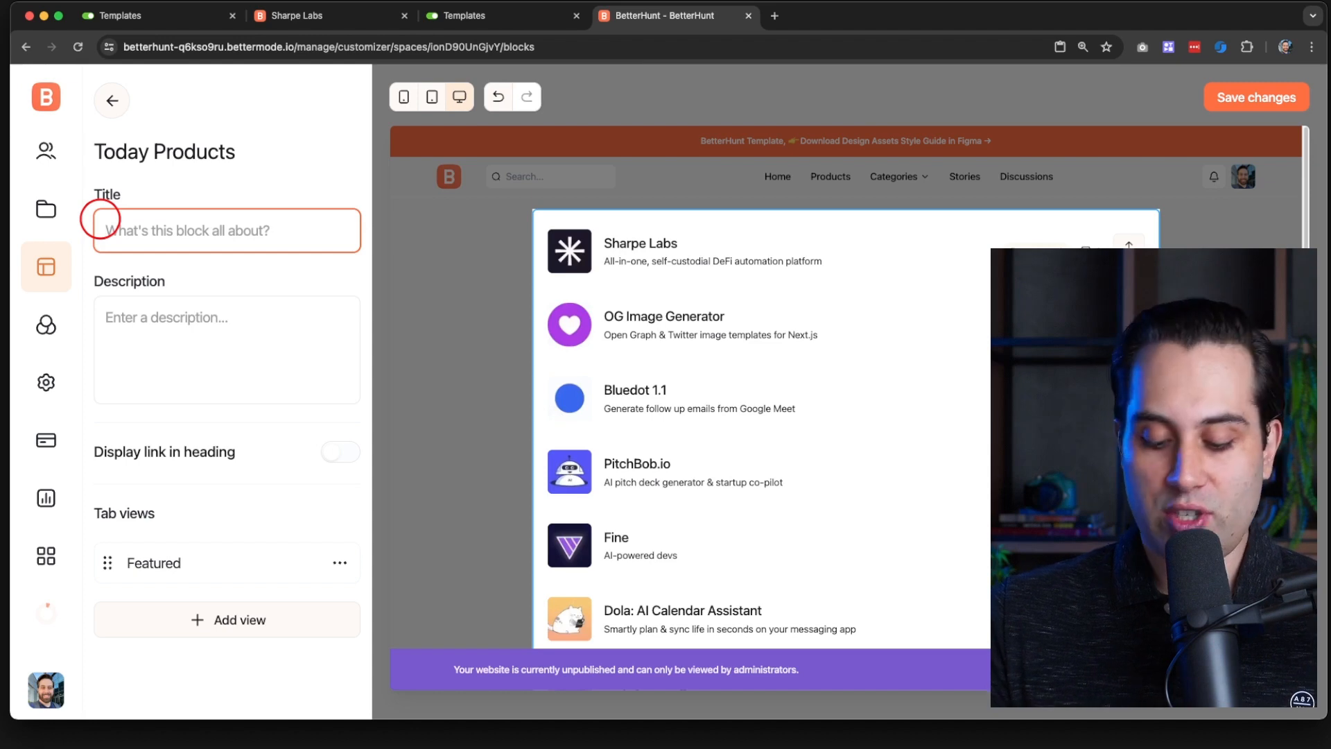
text(All Examples ()
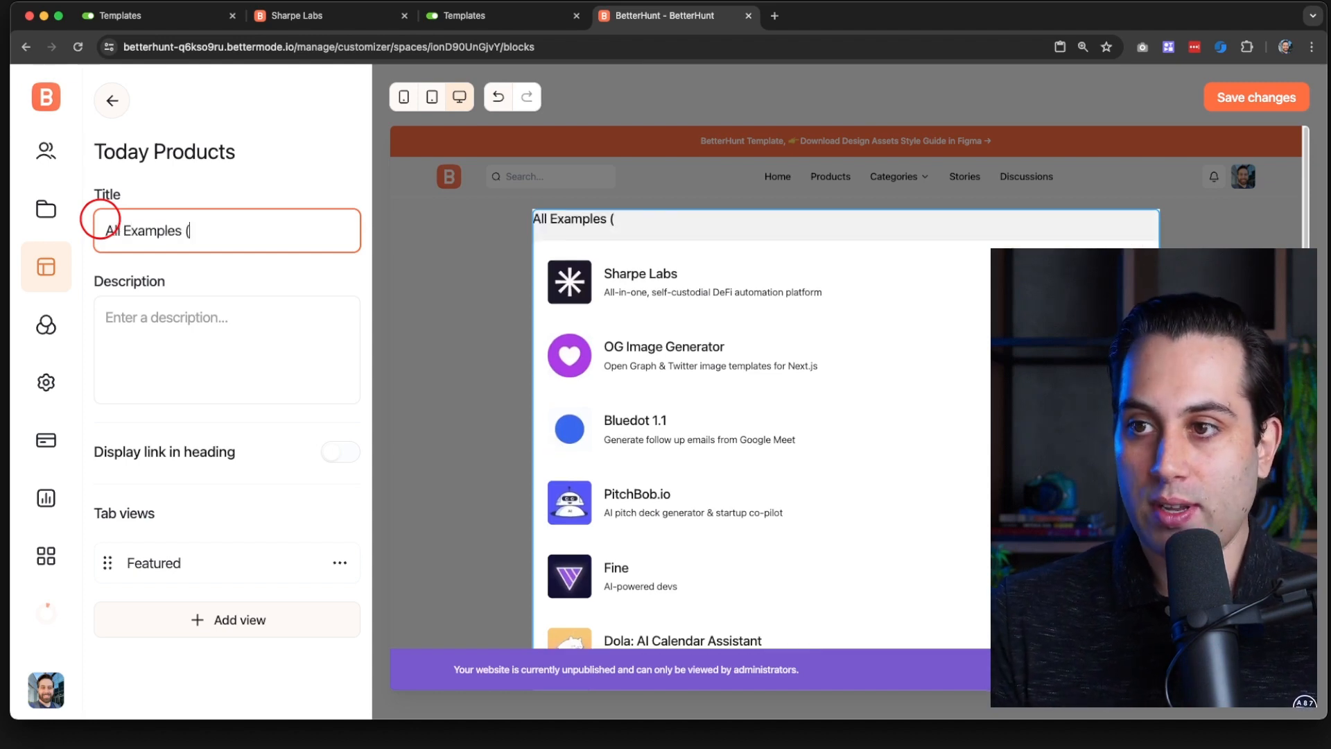
text(Products))
click(139, 336)
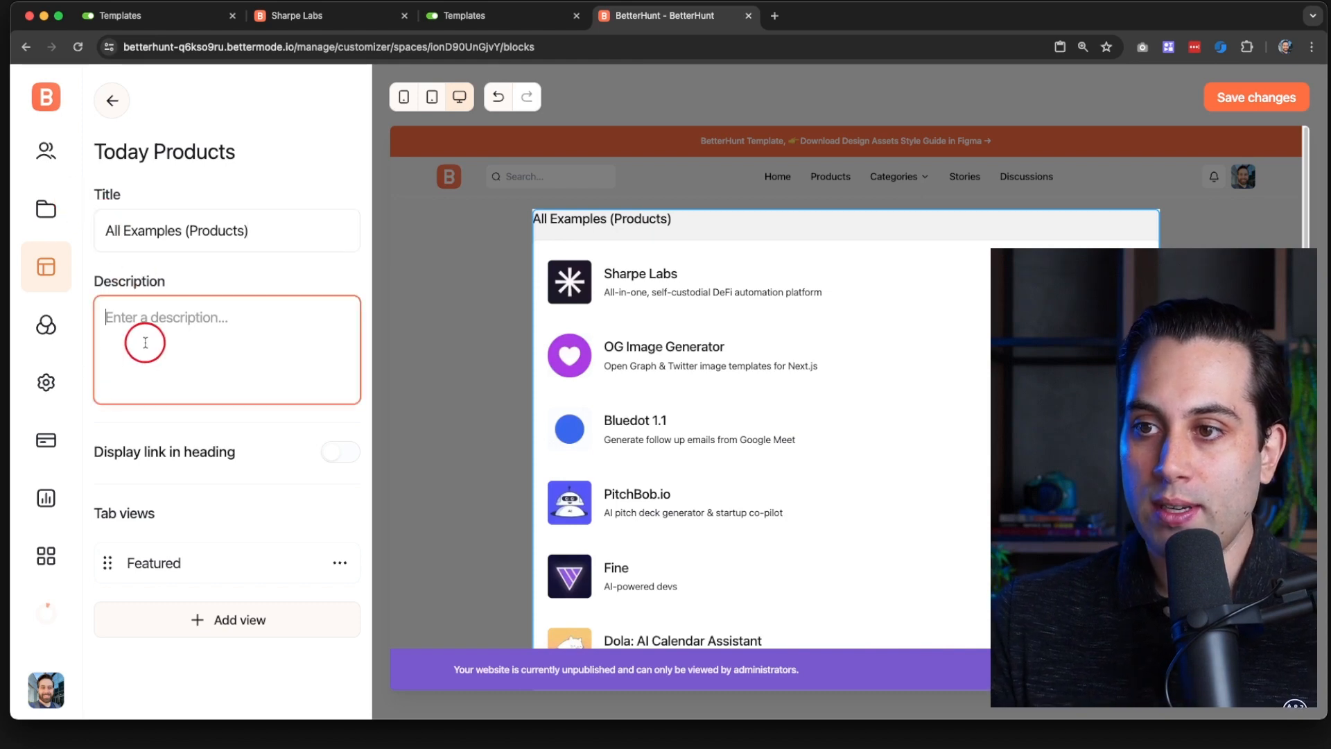
Step: Set the Featured tab view's source to the current space and all post types, removing the Product filter
click(156, 563)
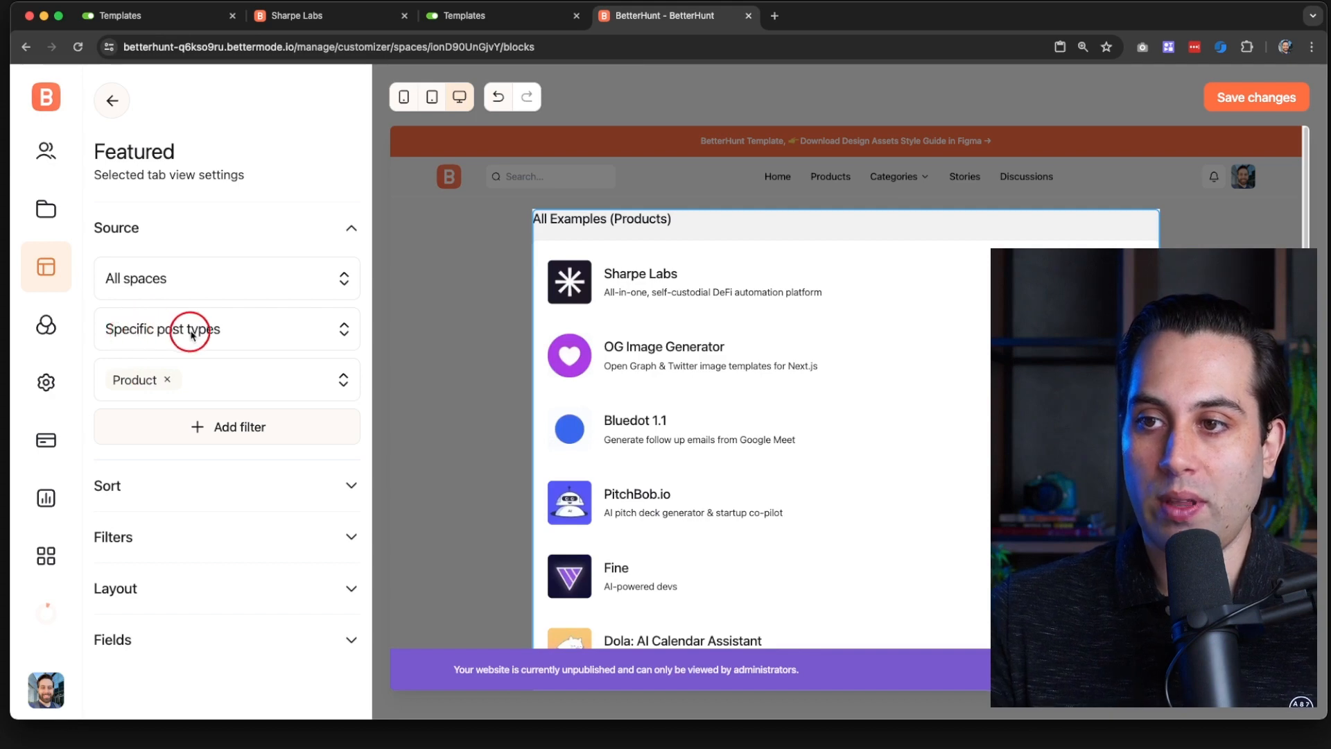
click(167, 378)
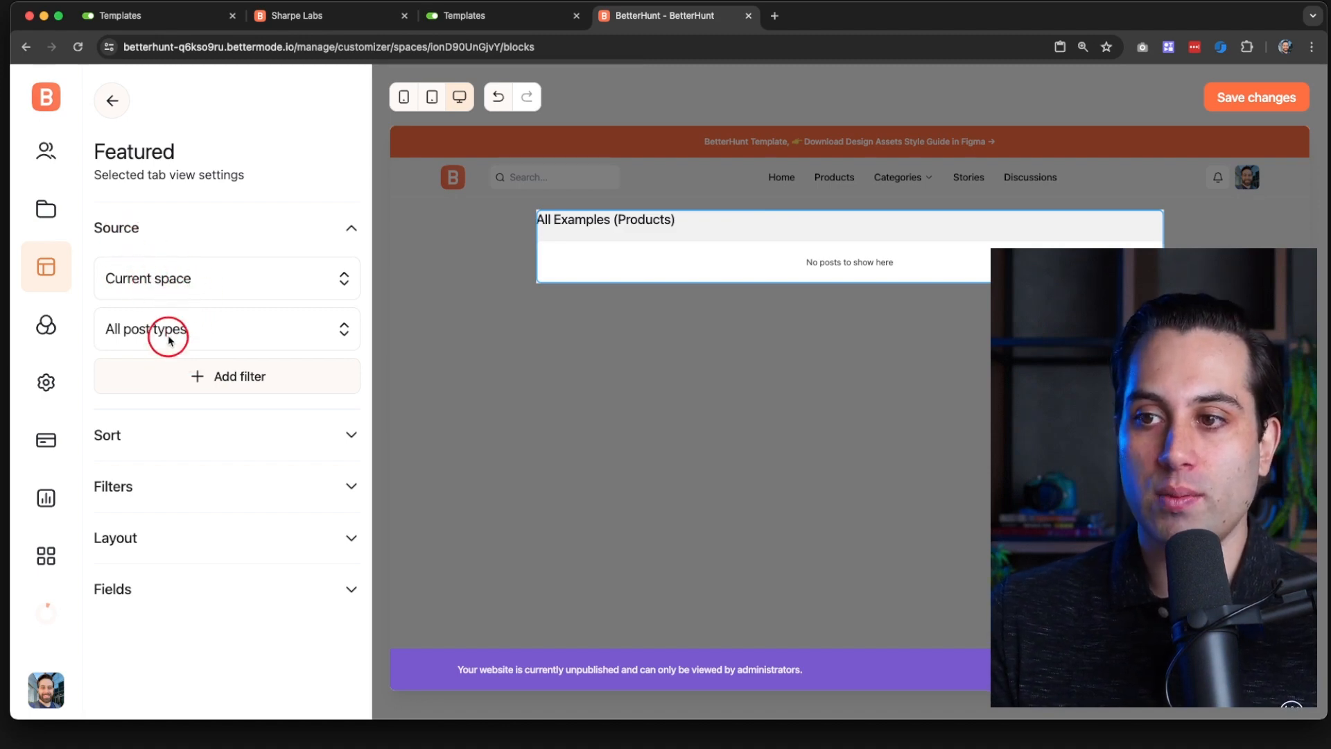
click(243, 330)
click(239, 330)
click(251, 291)
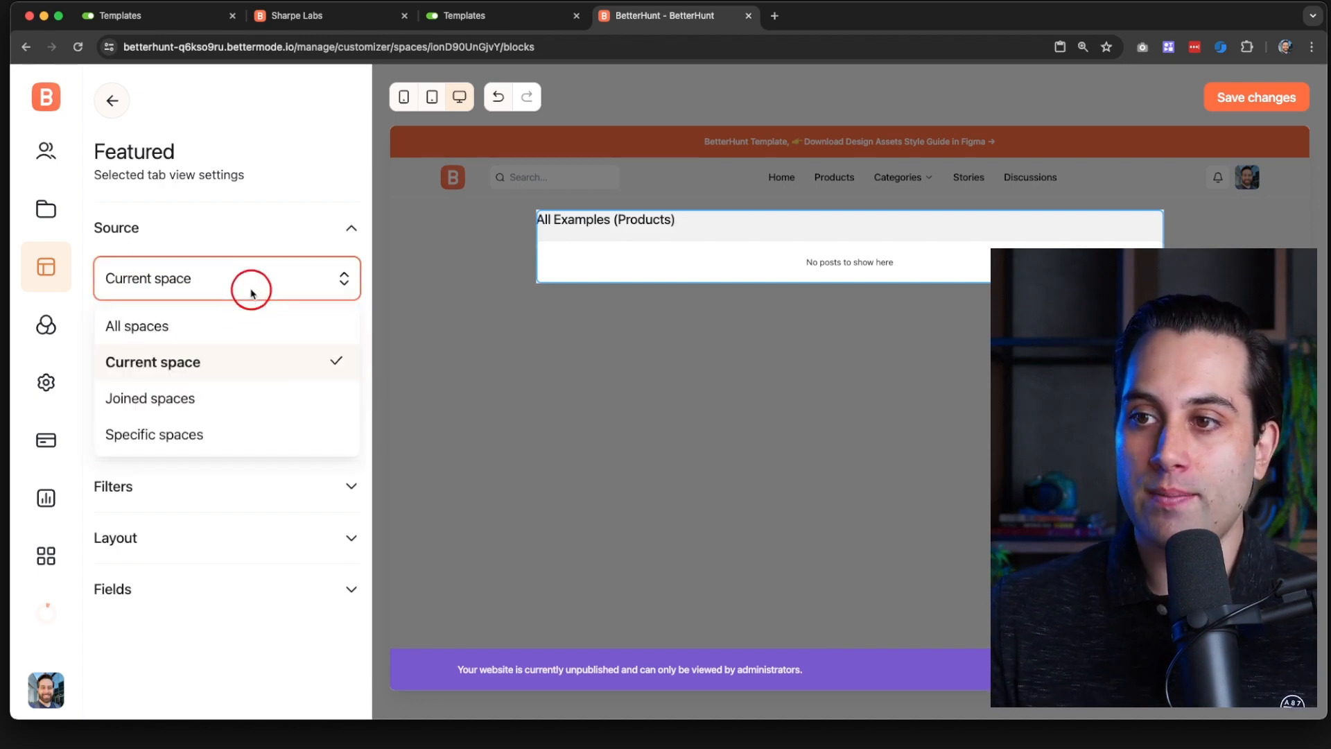
click(240, 232)
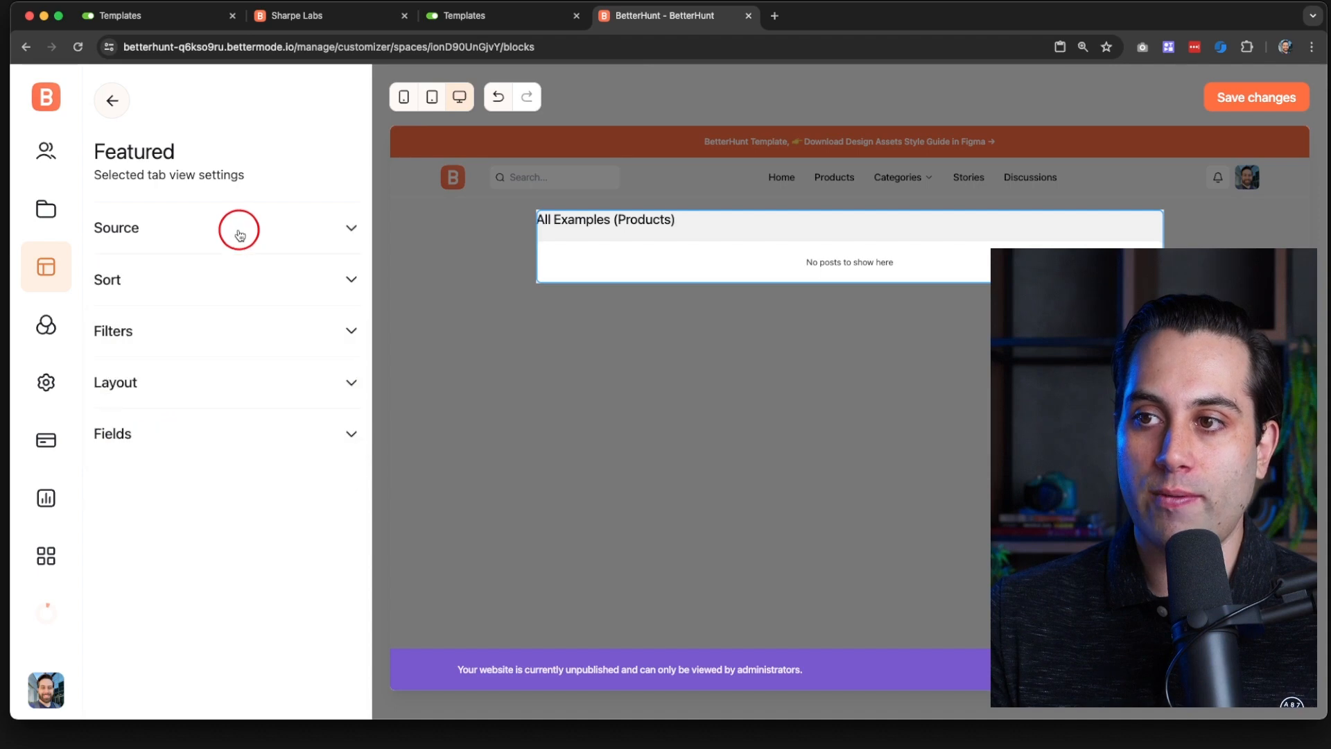
click(239, 233)
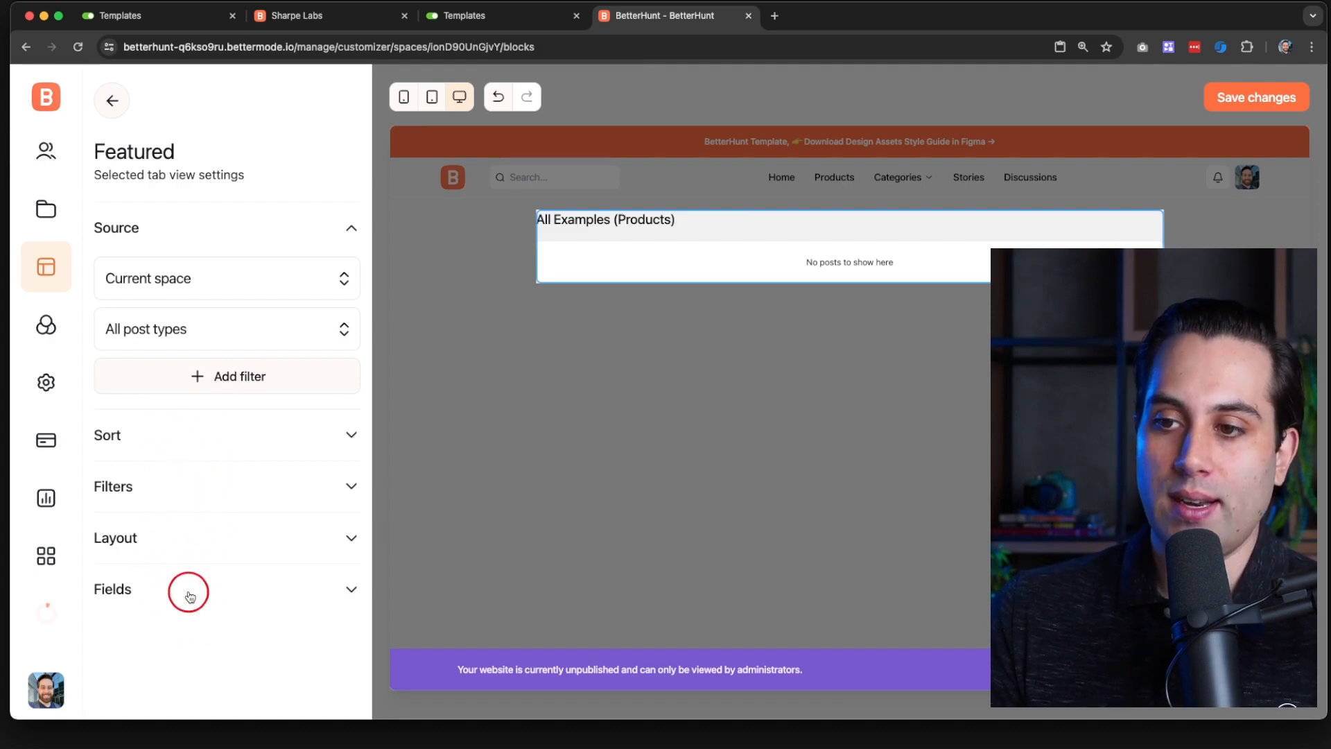
Step: Examine the Featured view's sort, filter, layout and field options, and return to the Example Page block list
click(197, 538)
scroll(160, 613, down, 3)
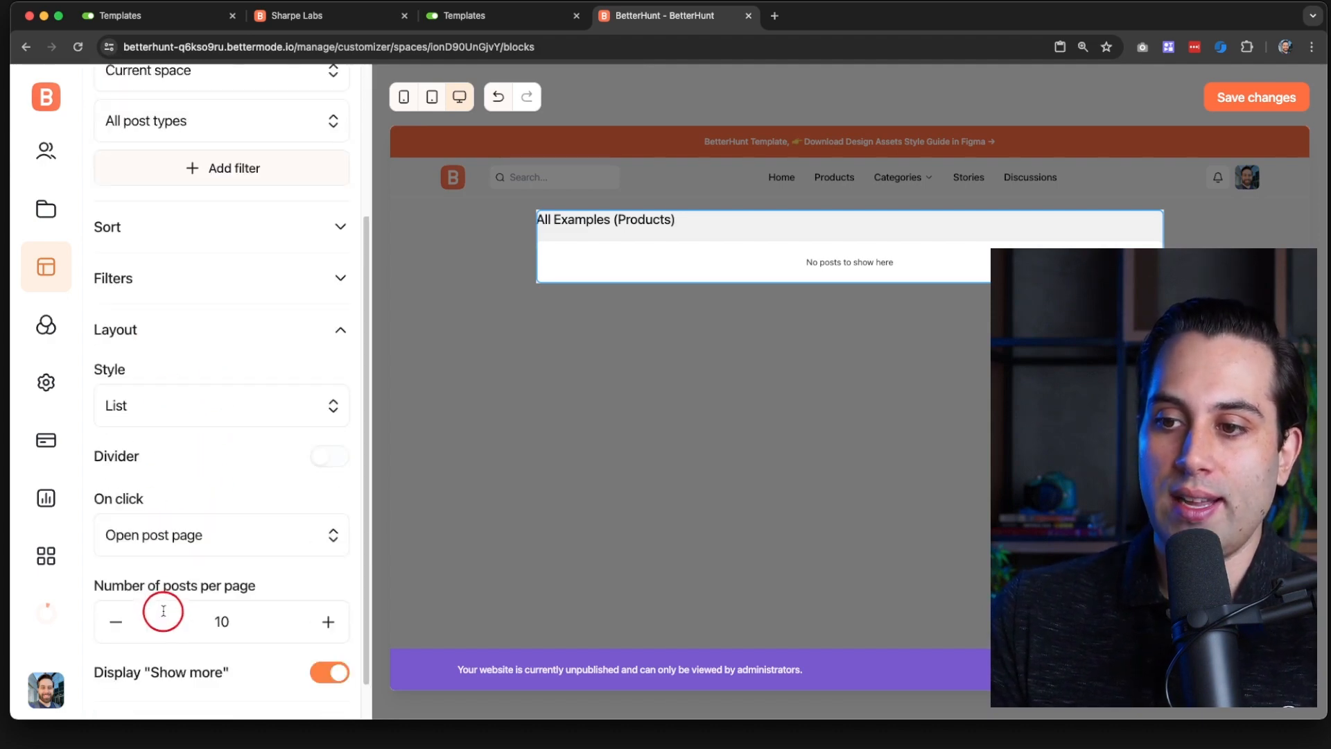
click(148, 276)
click(170, 223)
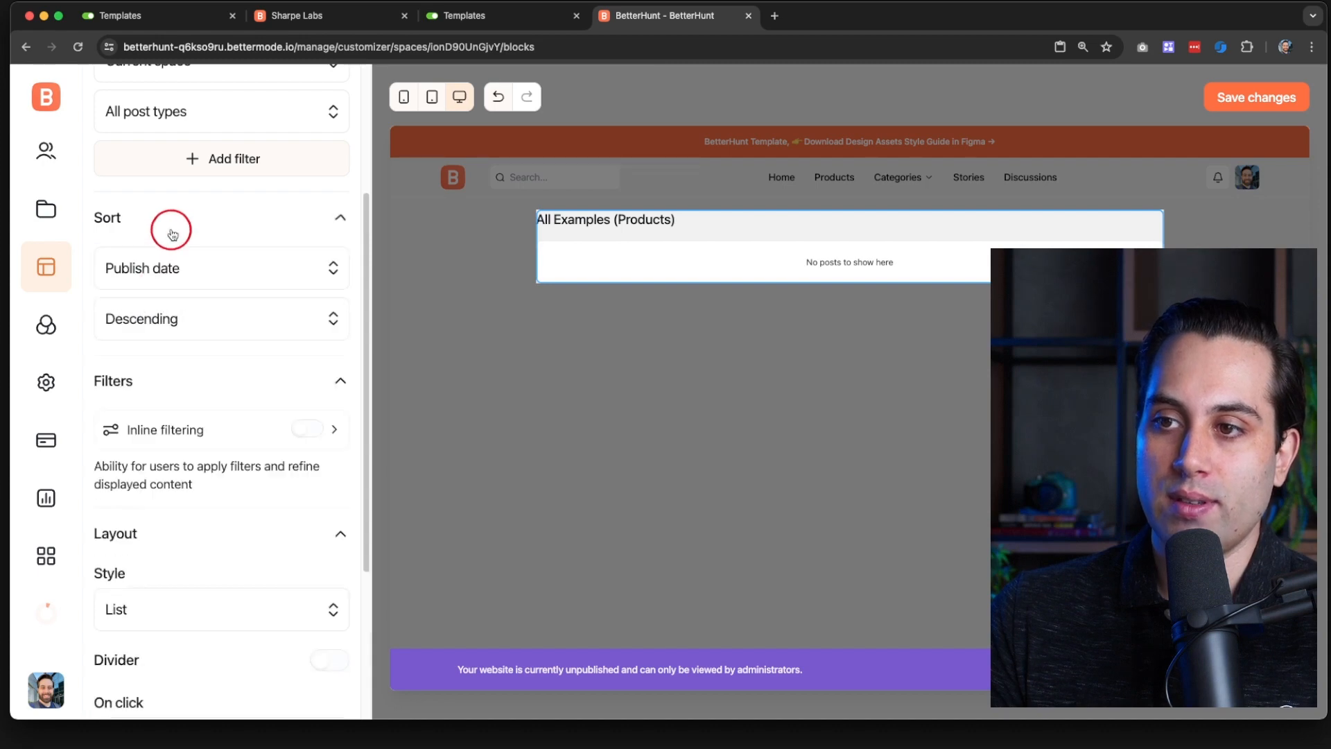
scroll(175, 454, down, 3)
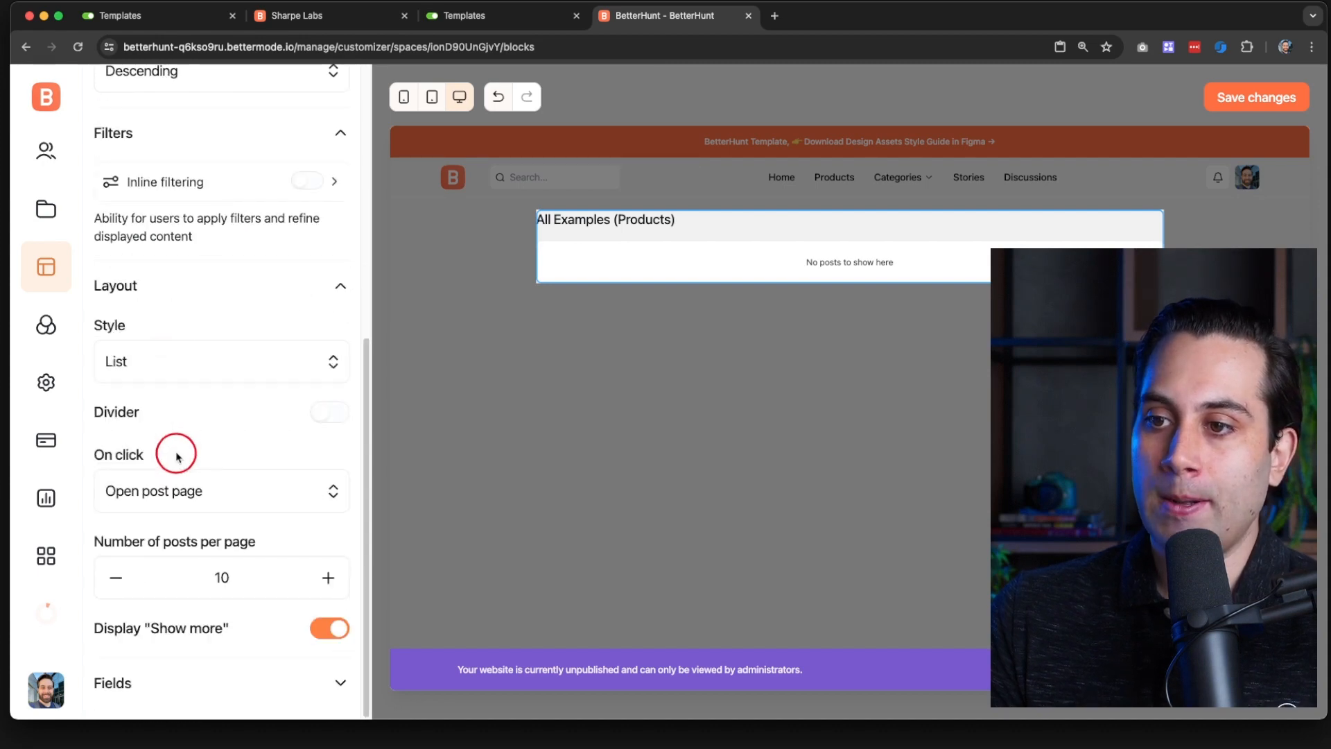
click(169, 677)
scroll(206, 619, down, 5)
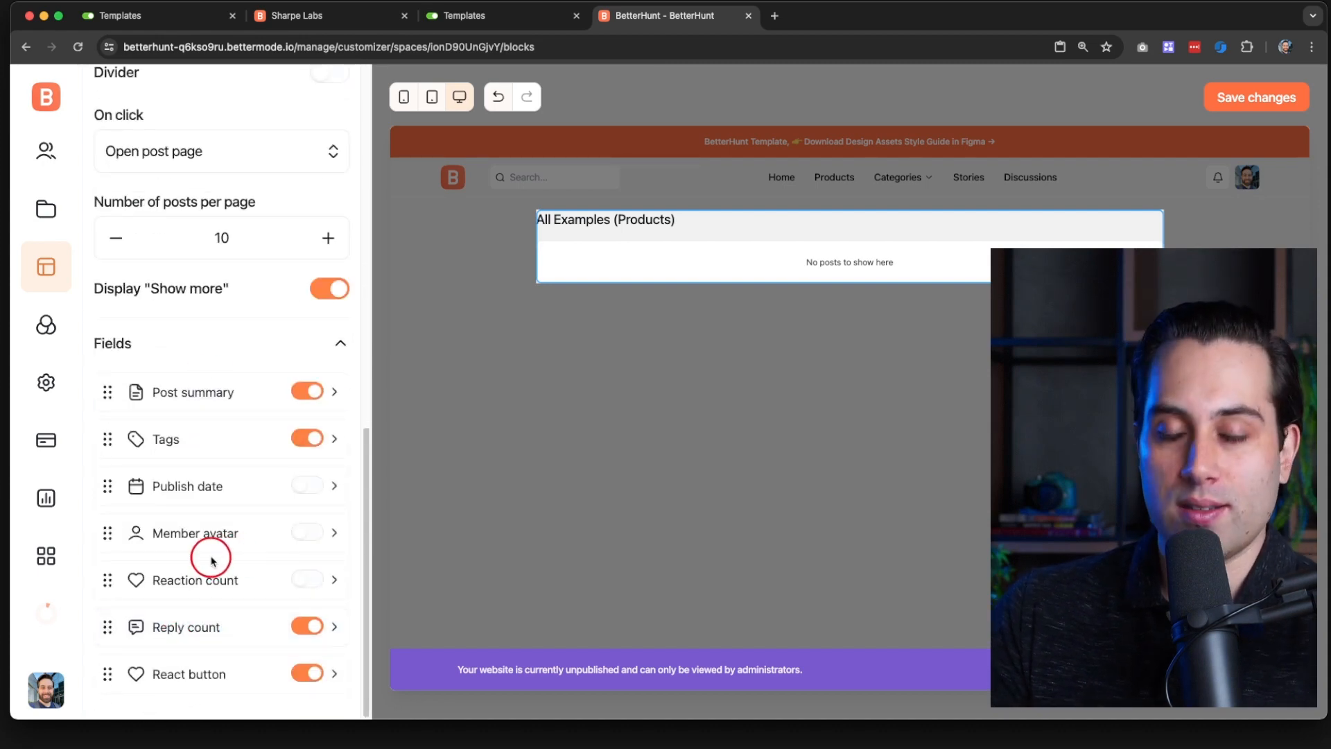
scroll(211, 560, up, 10)
click(891, 337)
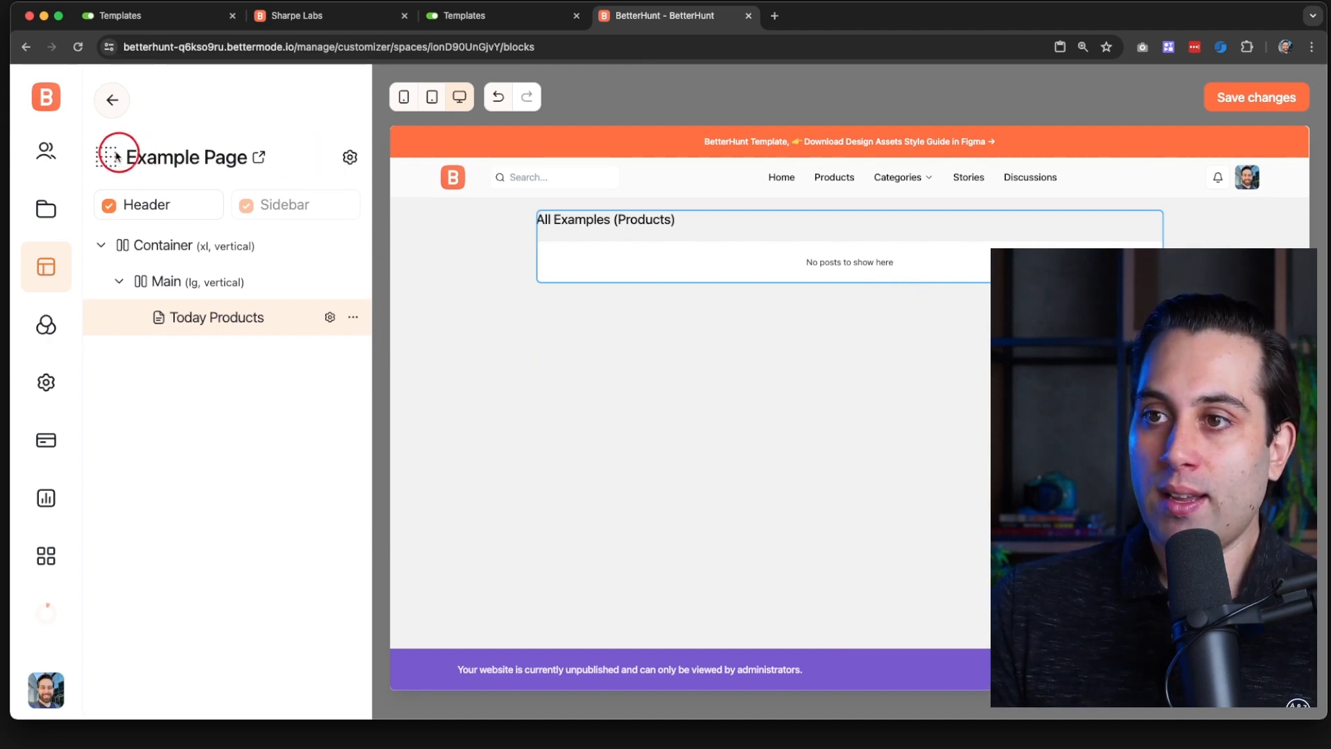
Step: Change the Example Page space's icon to the speech bubble with a check mark and save the page changes
click(351, 161)
click(528, 255)
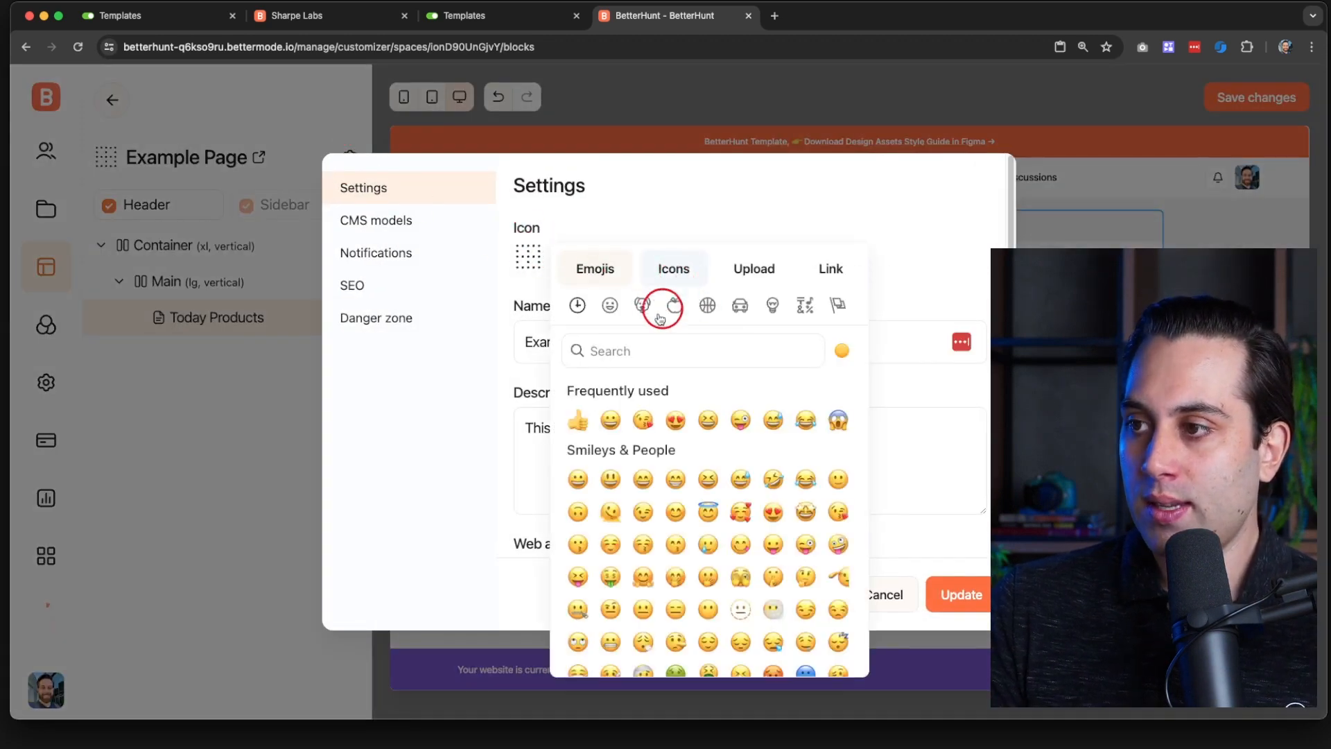
click(671, 277)
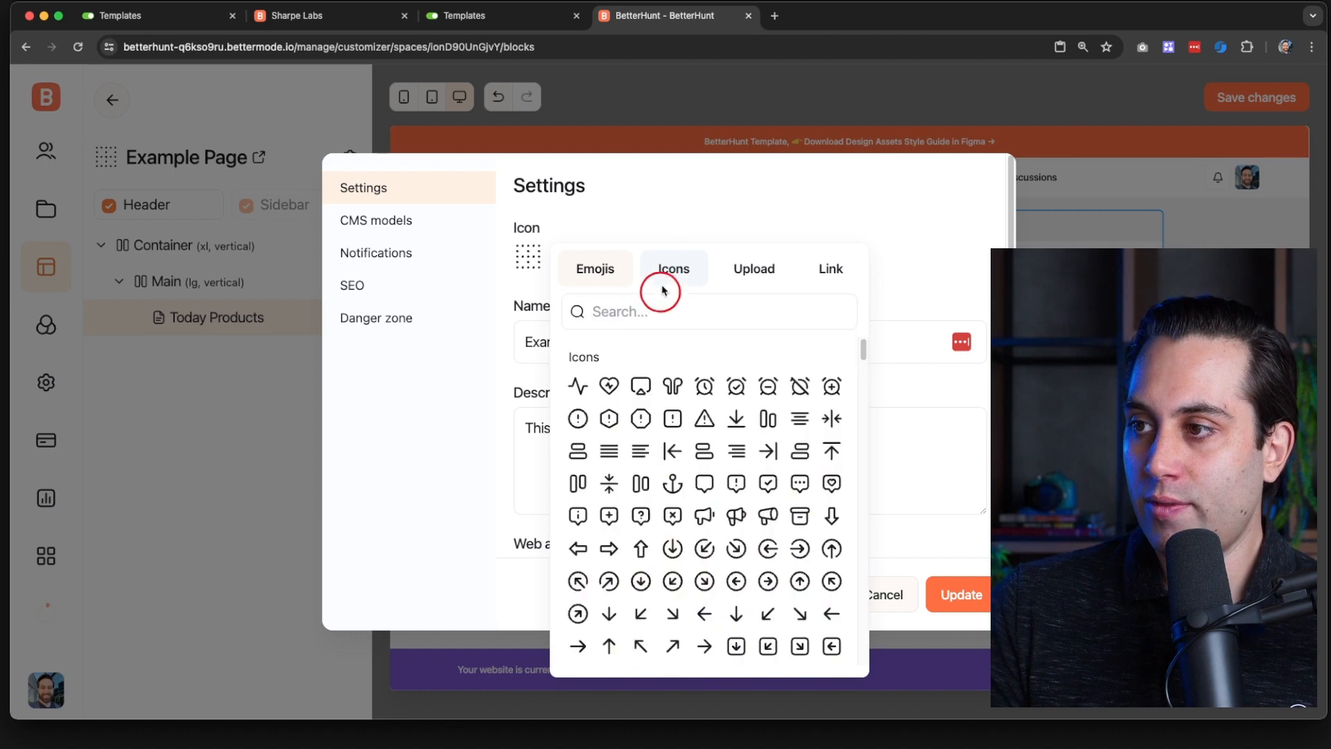
click(766, 485)
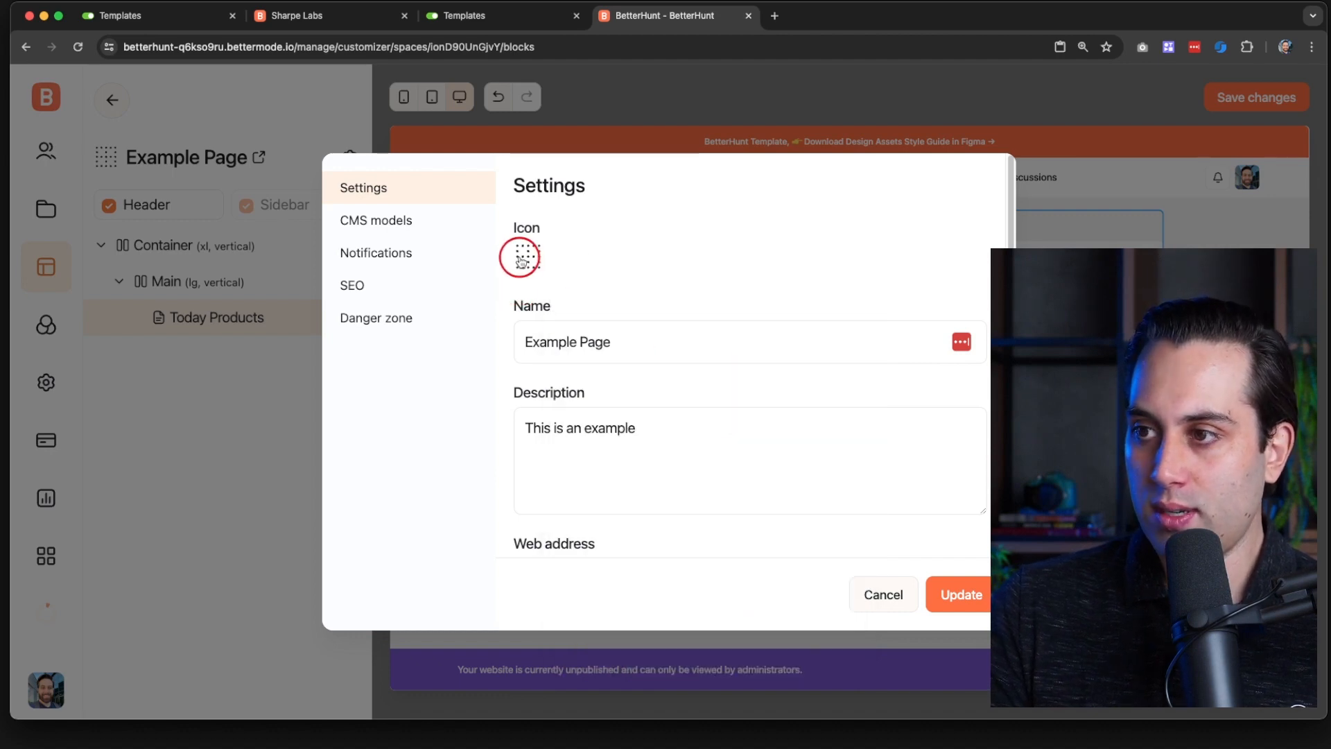
click(963, 610)
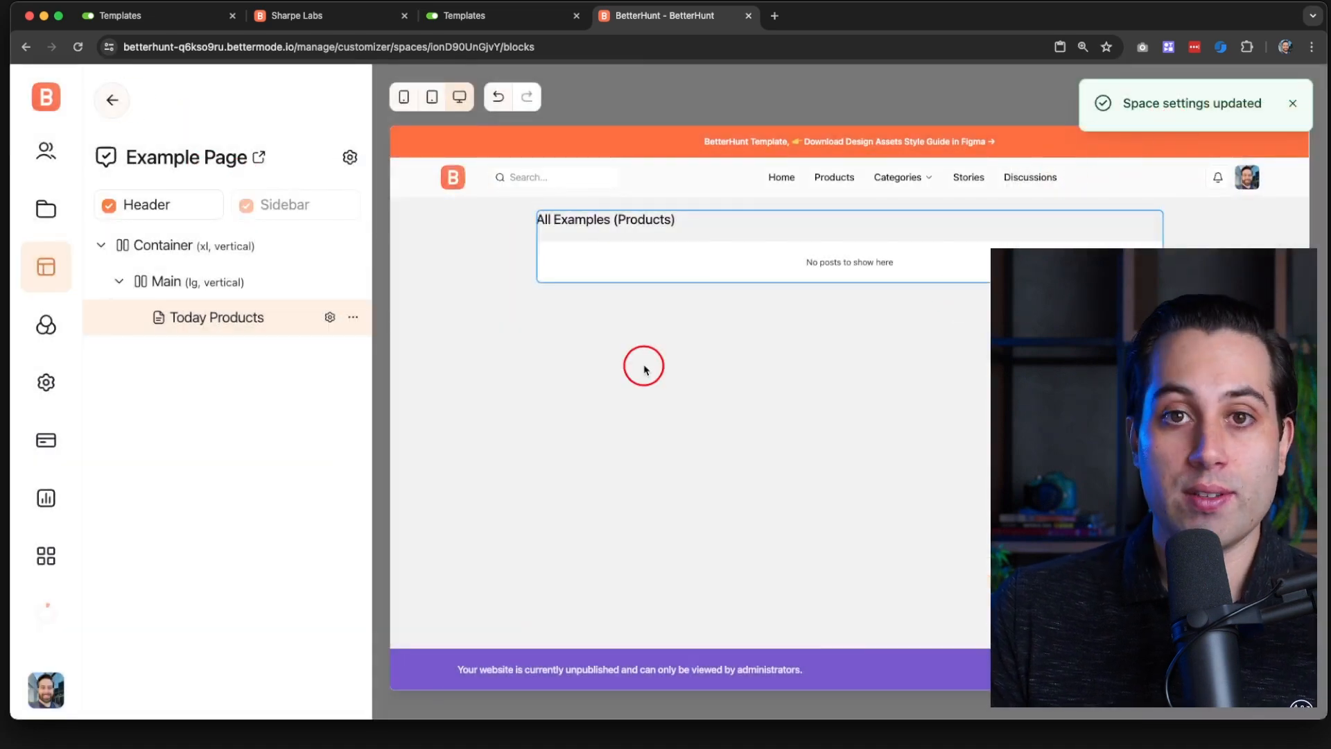
click(1293, 105)
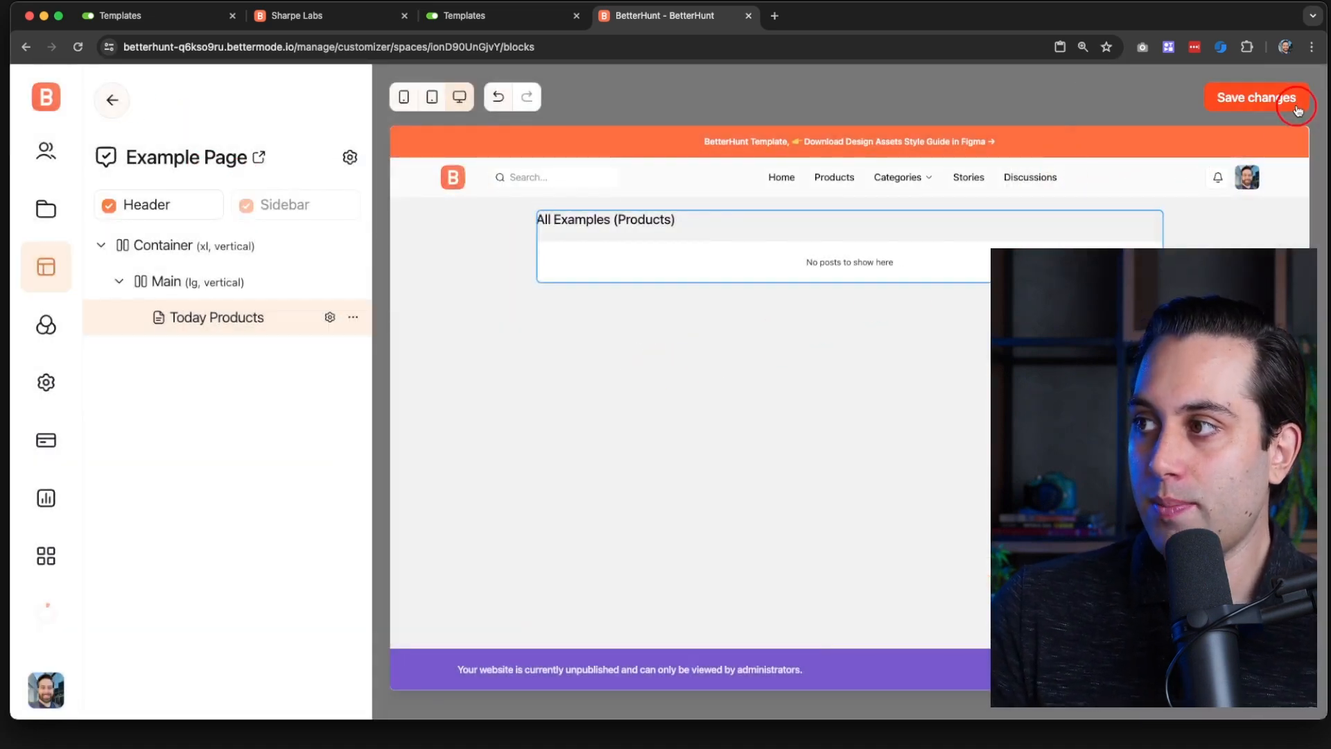
click(1208, 98)
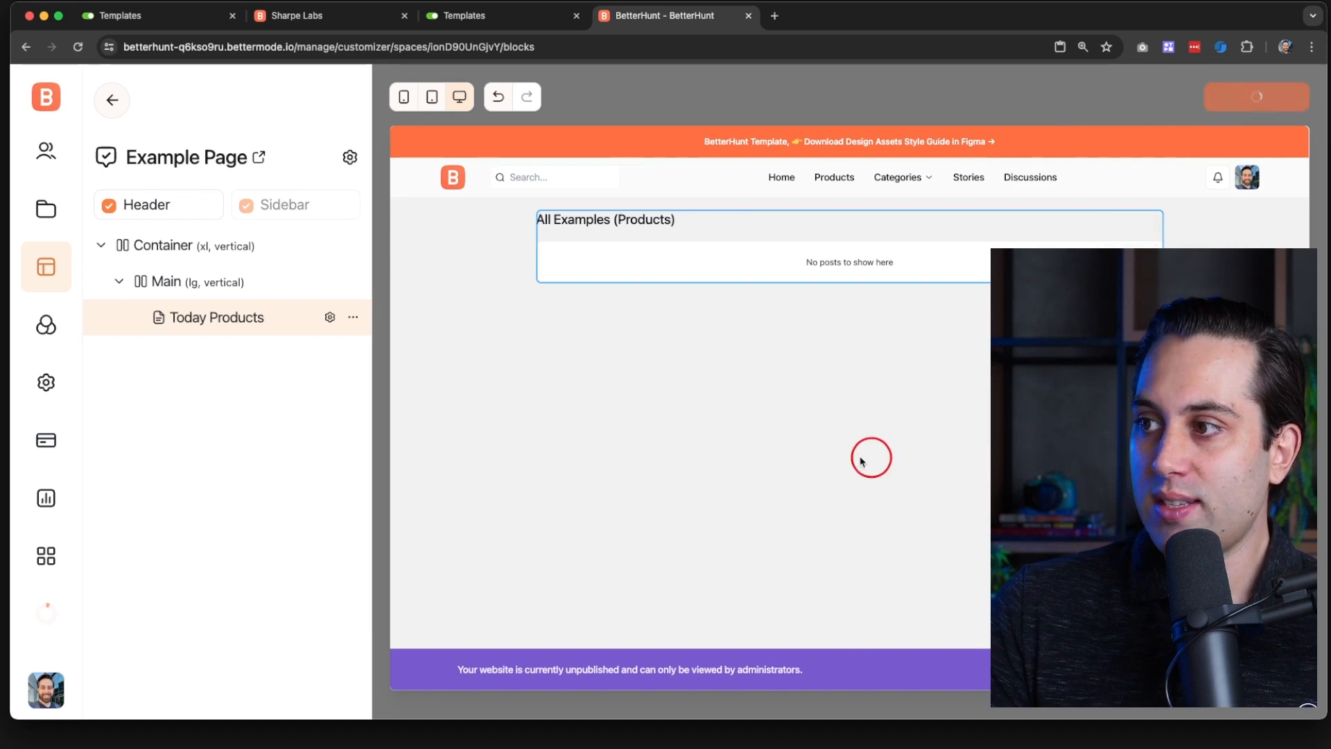
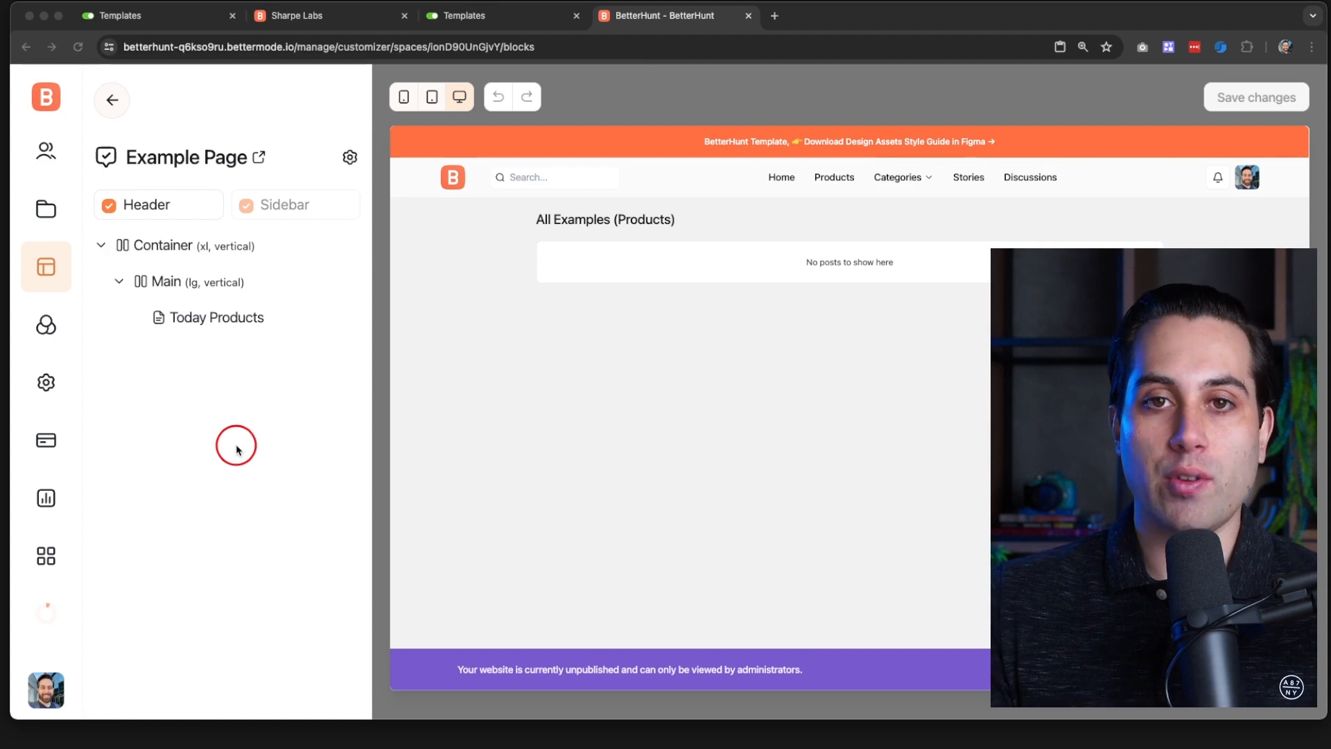
Step: Start a new post of the Example type from the site's content posts
click(52, 215)
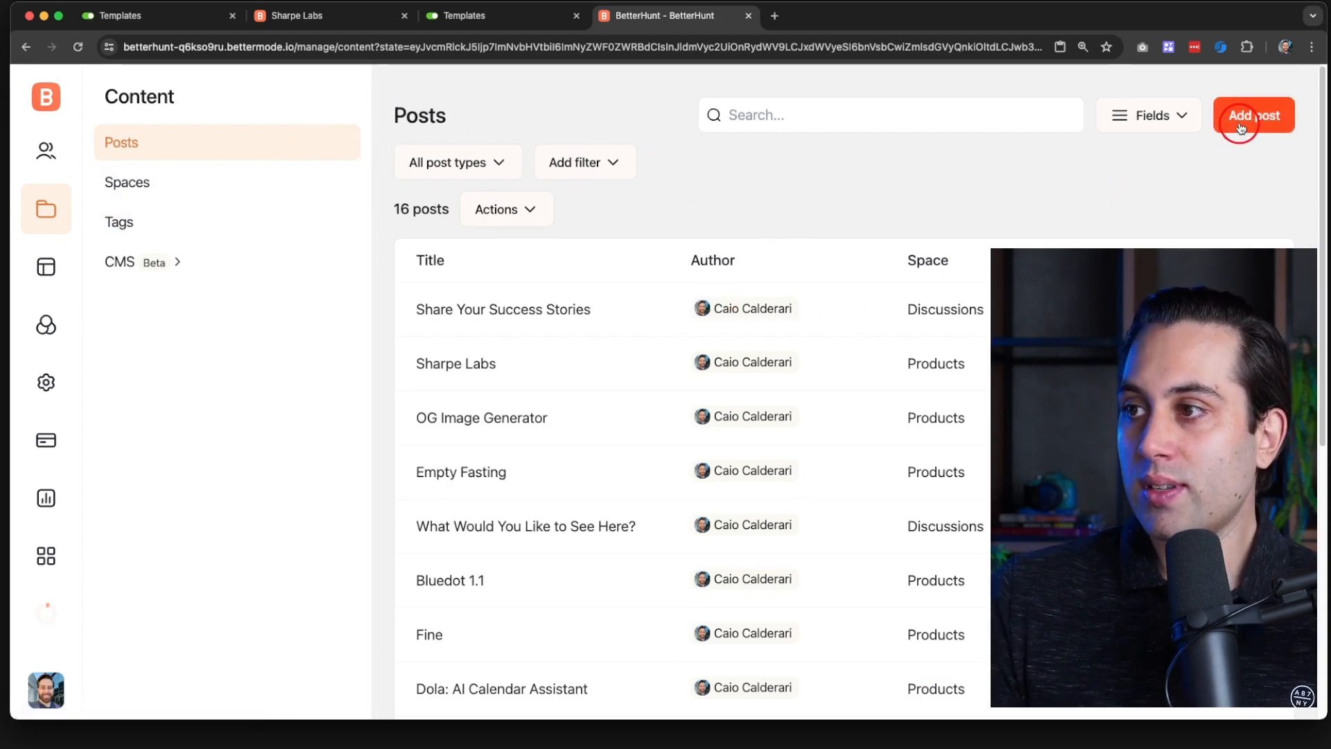
click(1241, 128)
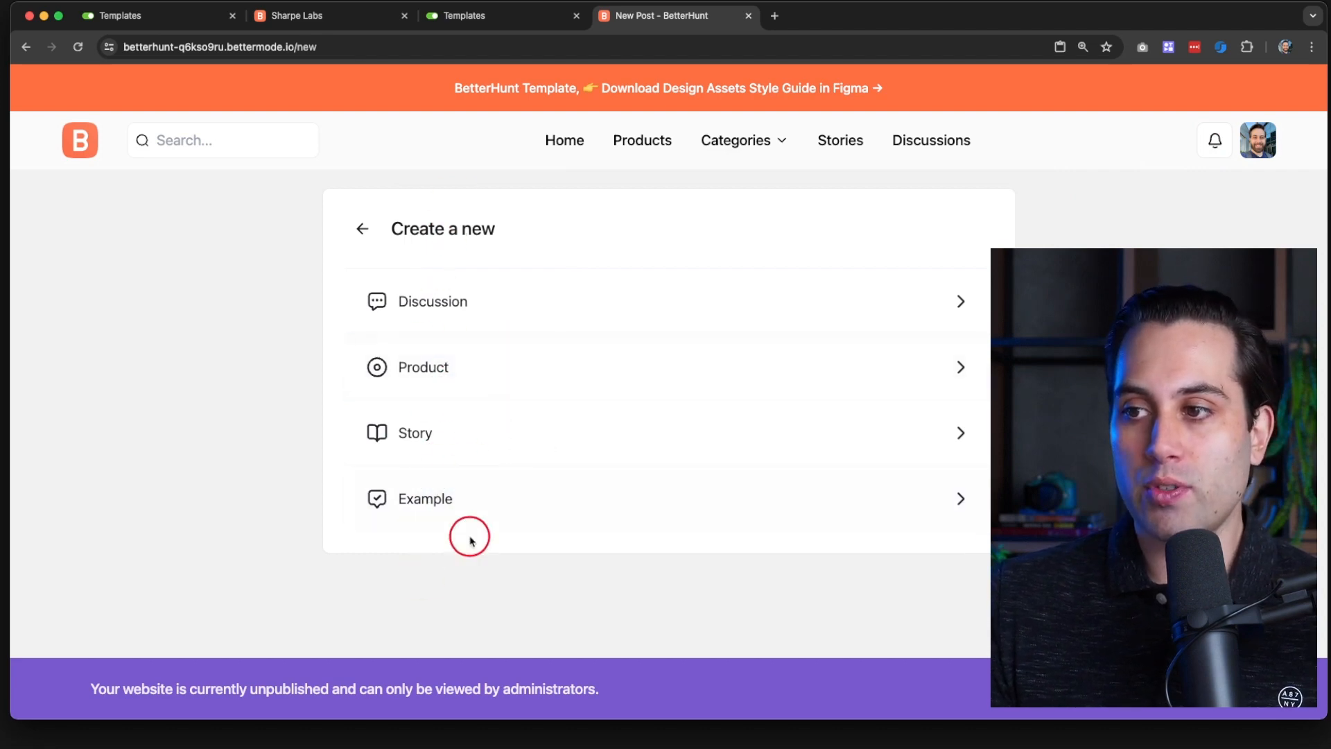
click(433, 517)
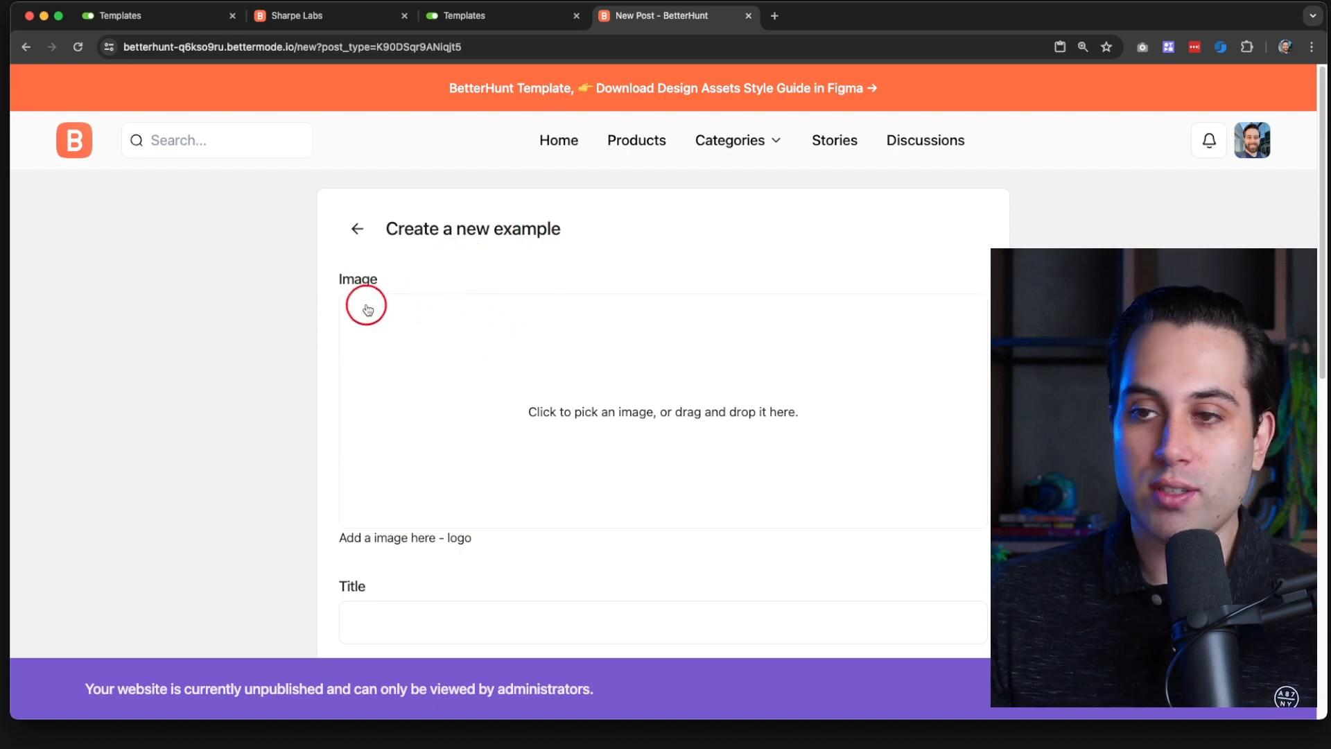
Step: Examine the new example form's fields, from the image and title through product screenshots, tags and publishing options
scroll(364, 305, down, 1)
scroll(430, 374, down, 5)
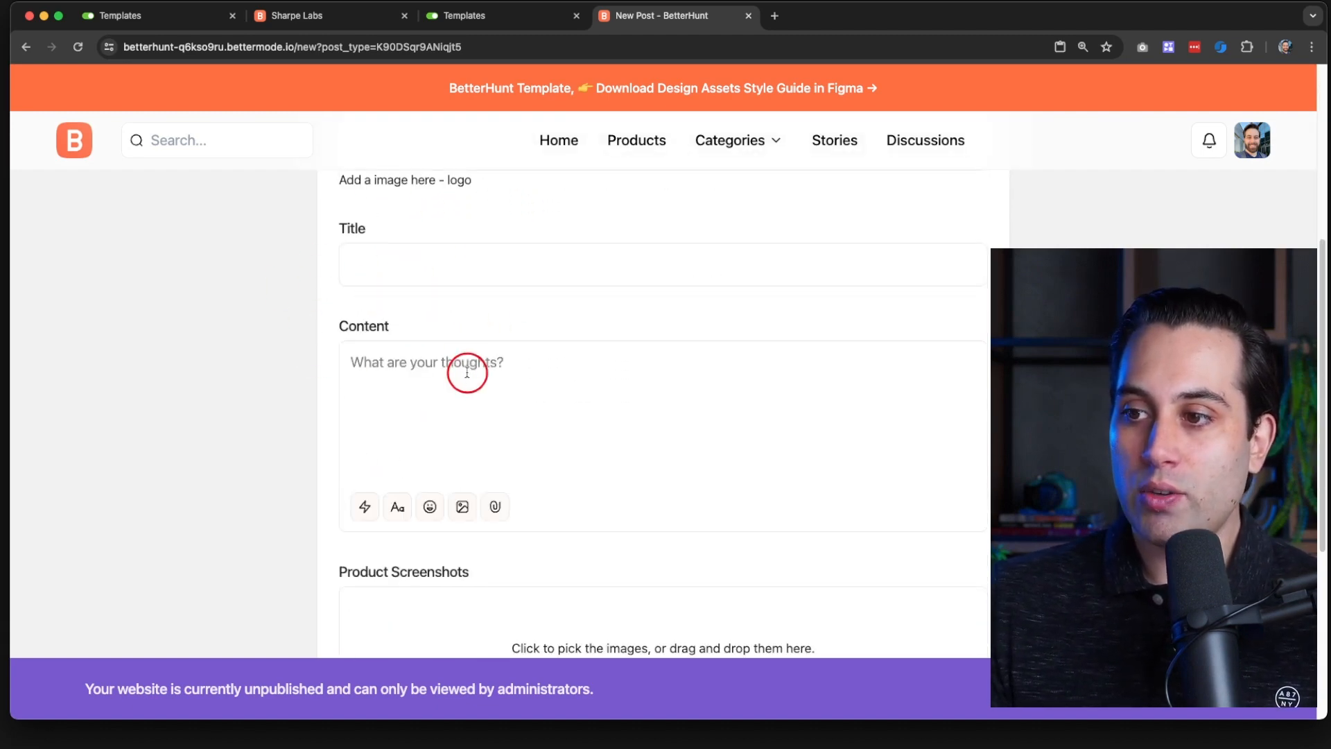
scroll(437, 360, down, 2)
scroll(488, 371, up, 7)
scroll(464, 380, down, 3)
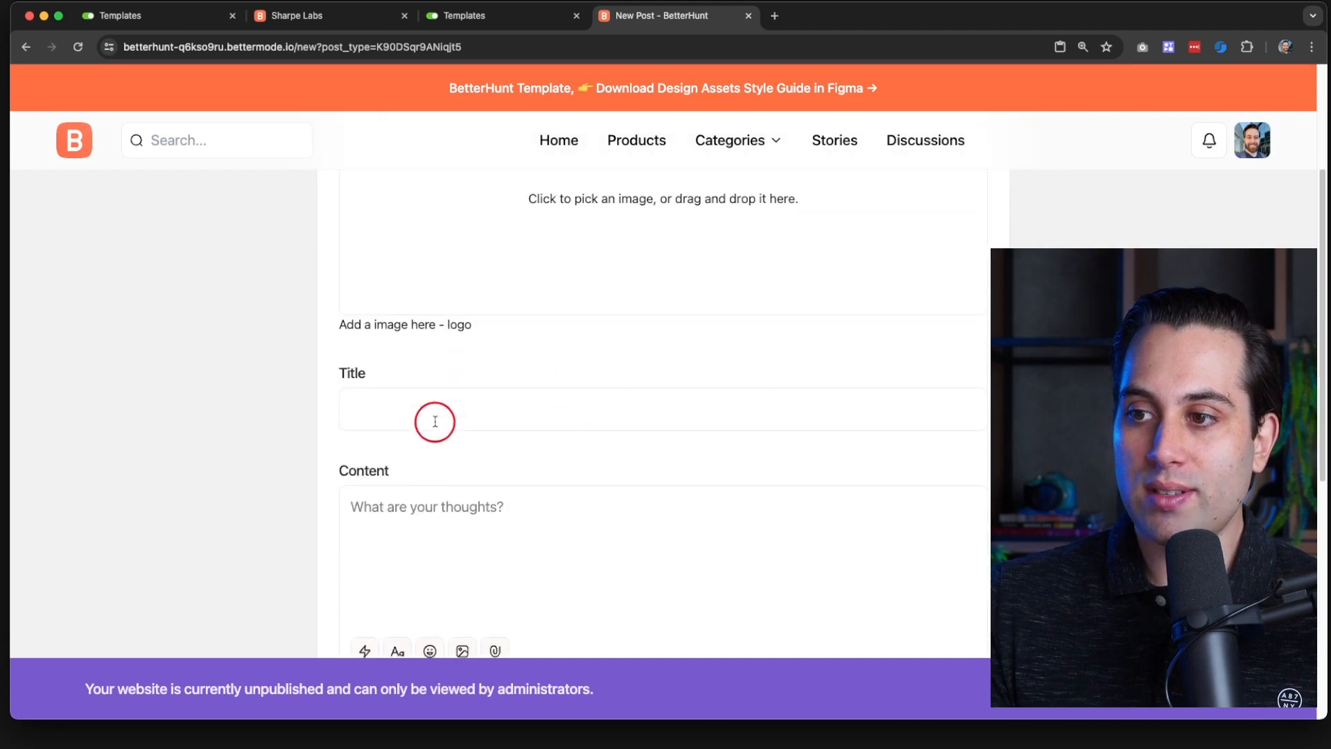
scroll(425, 434, down, 5)
scroll(433, 346, down, 1)
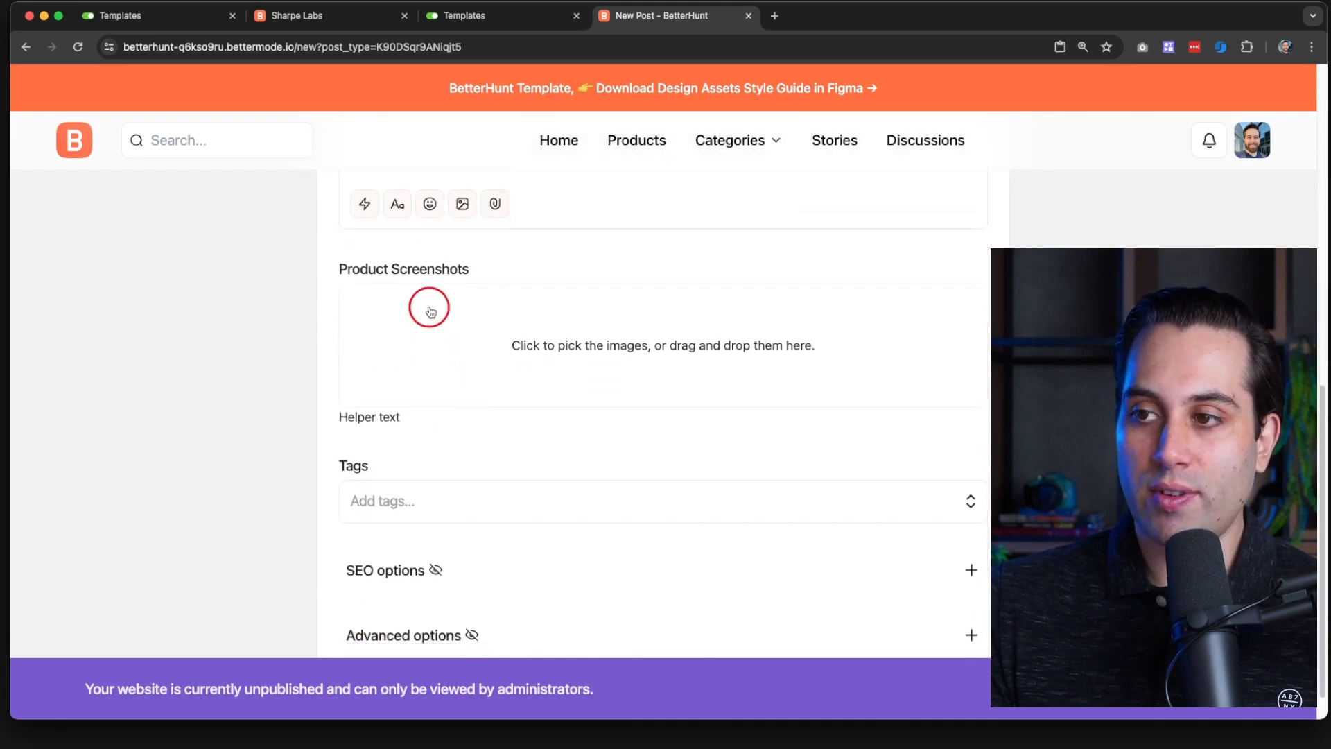
scroll(430, 311, down, 1)
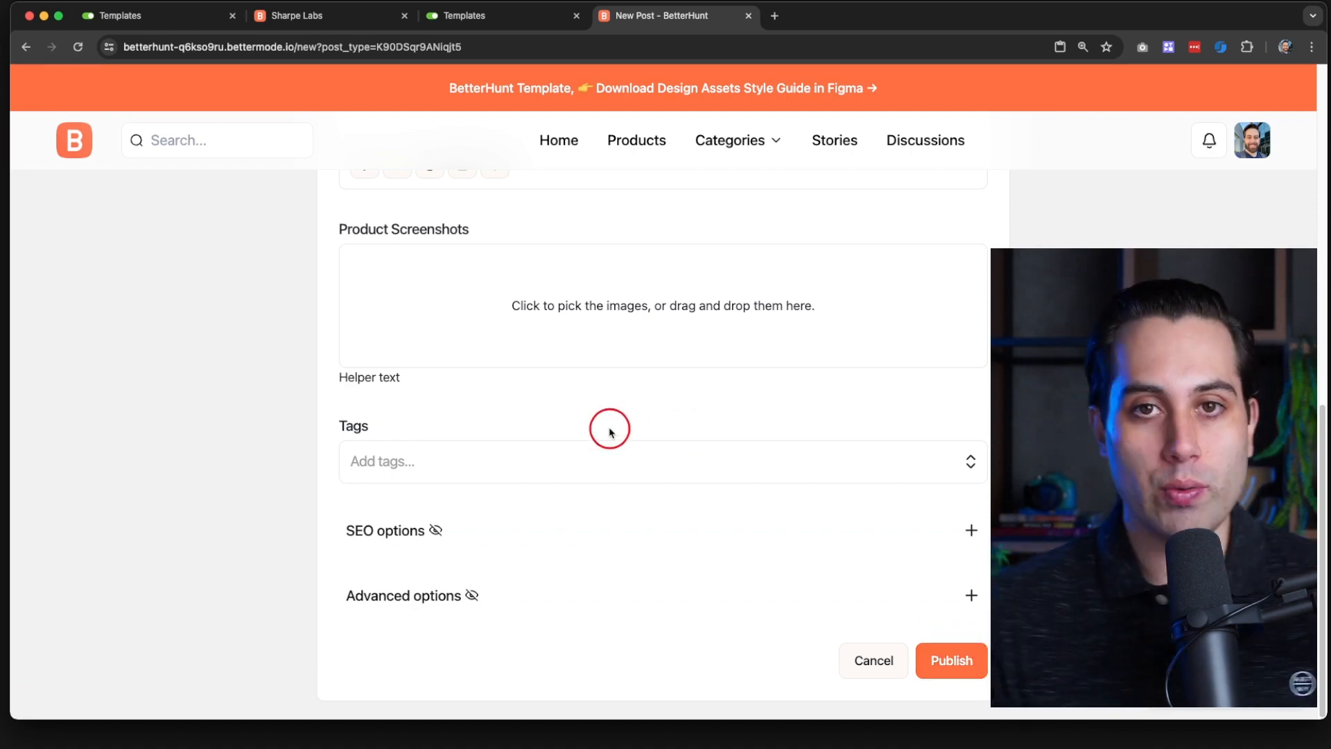
scroll(609, 427, up, 10)
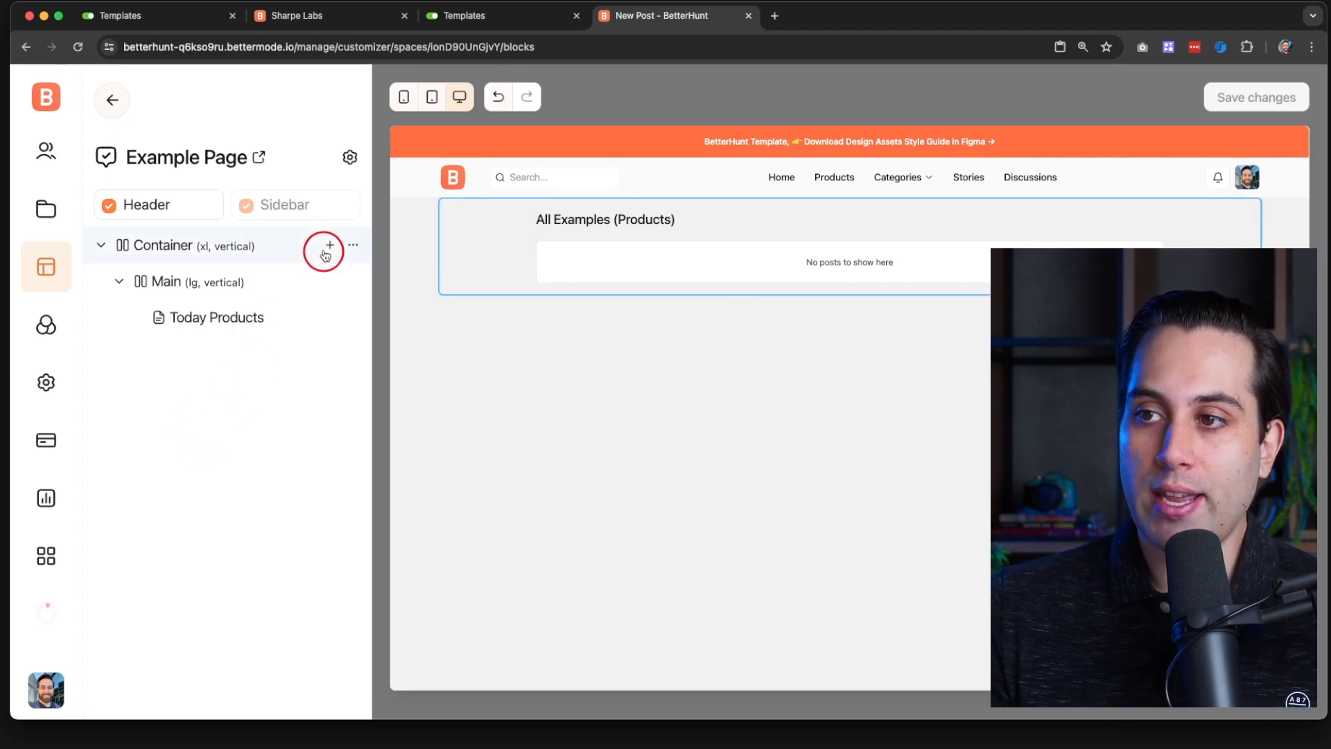
Step: Add a Space header block to the Example Page's Container
click(329, 249)
scroll(134, 527, down, 5)
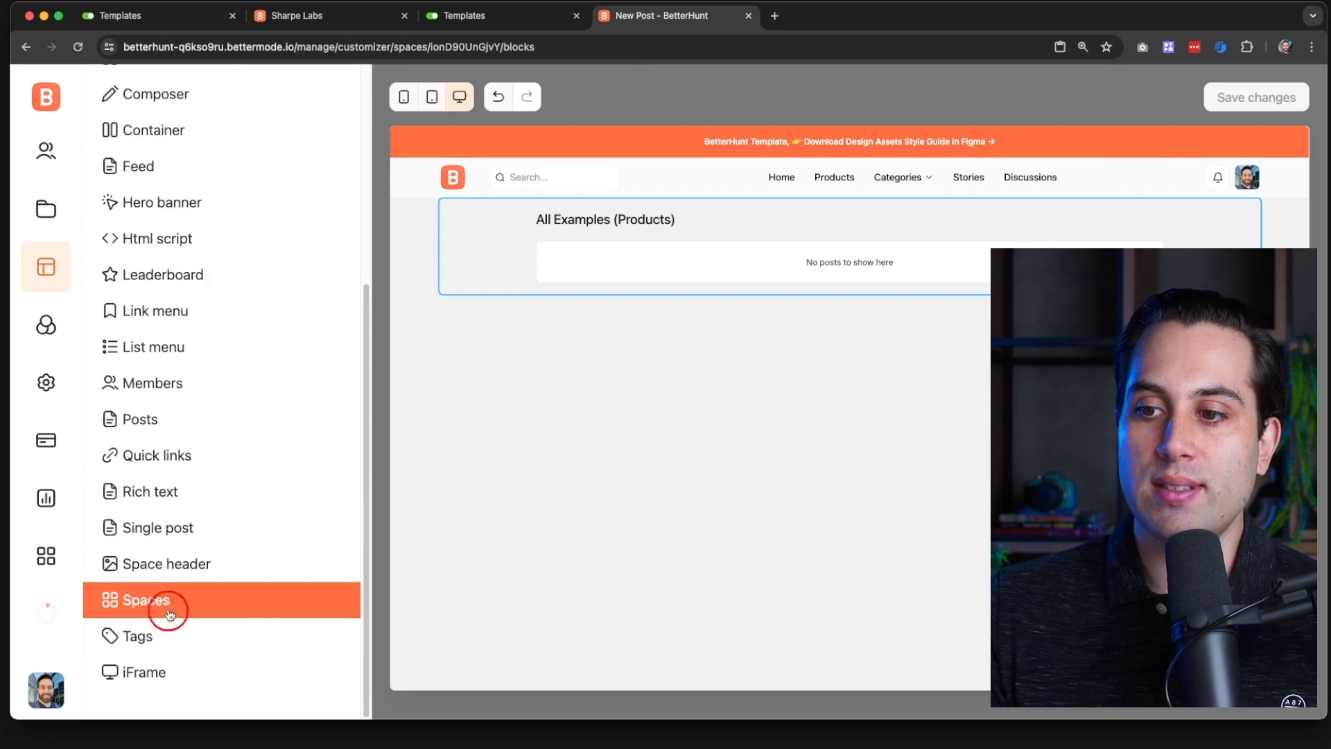
click(163, 570)
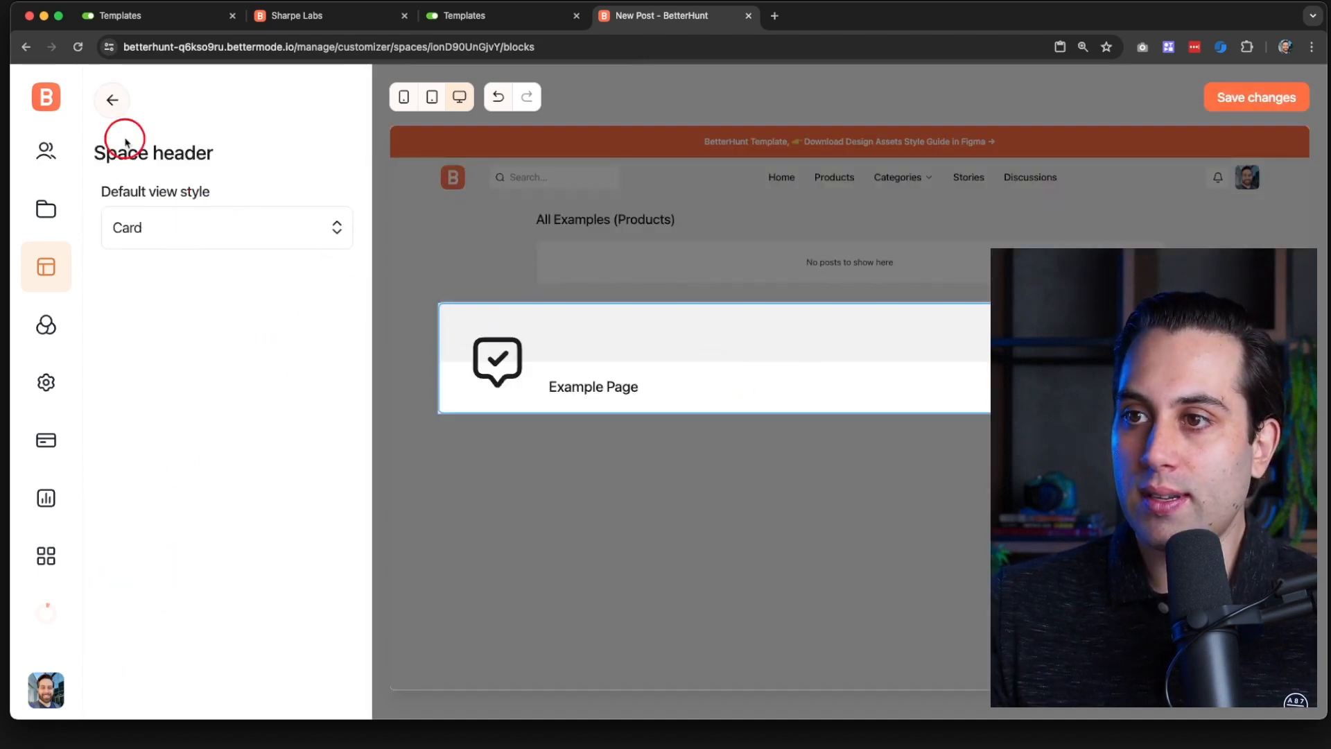
Step: Move the Space header above the Main block, set its default view style to Simple and save the page
click(112, 100)
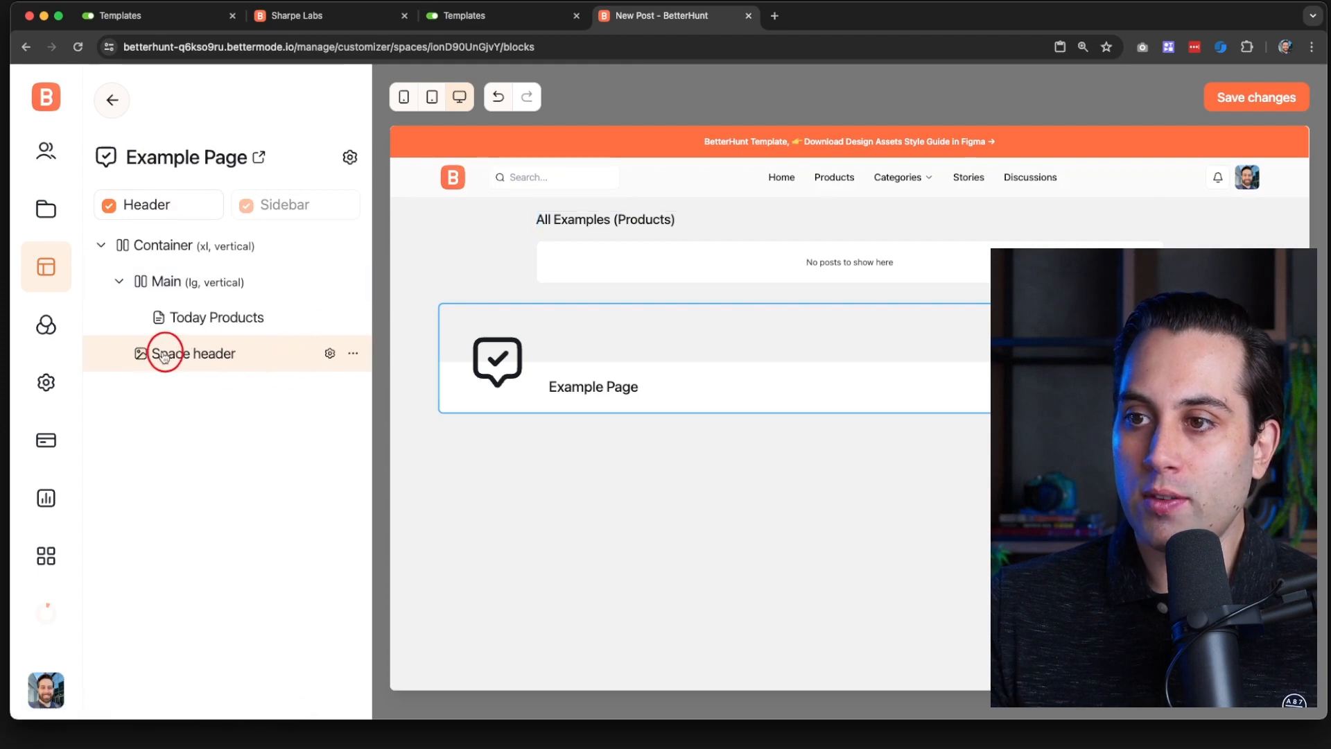
drag(163, 356, 149, 261)
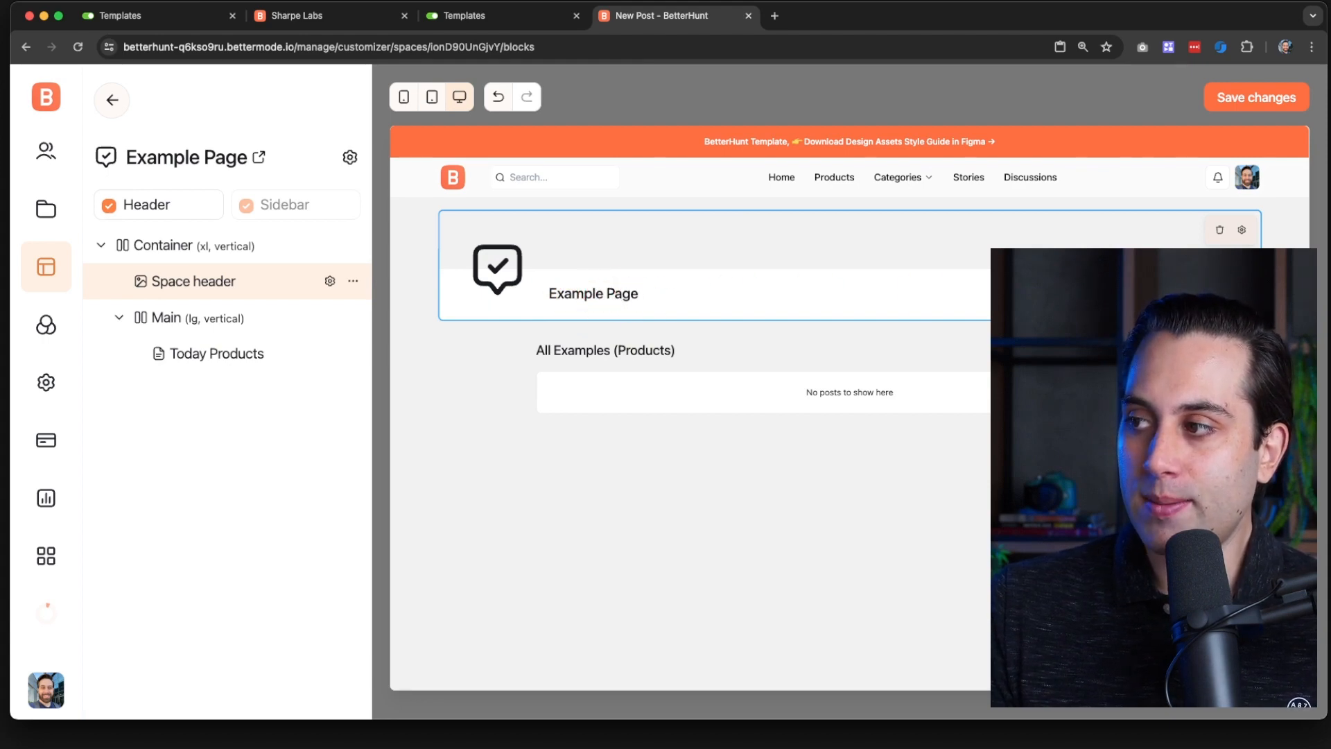
click(331, 283)
click(156, 227)
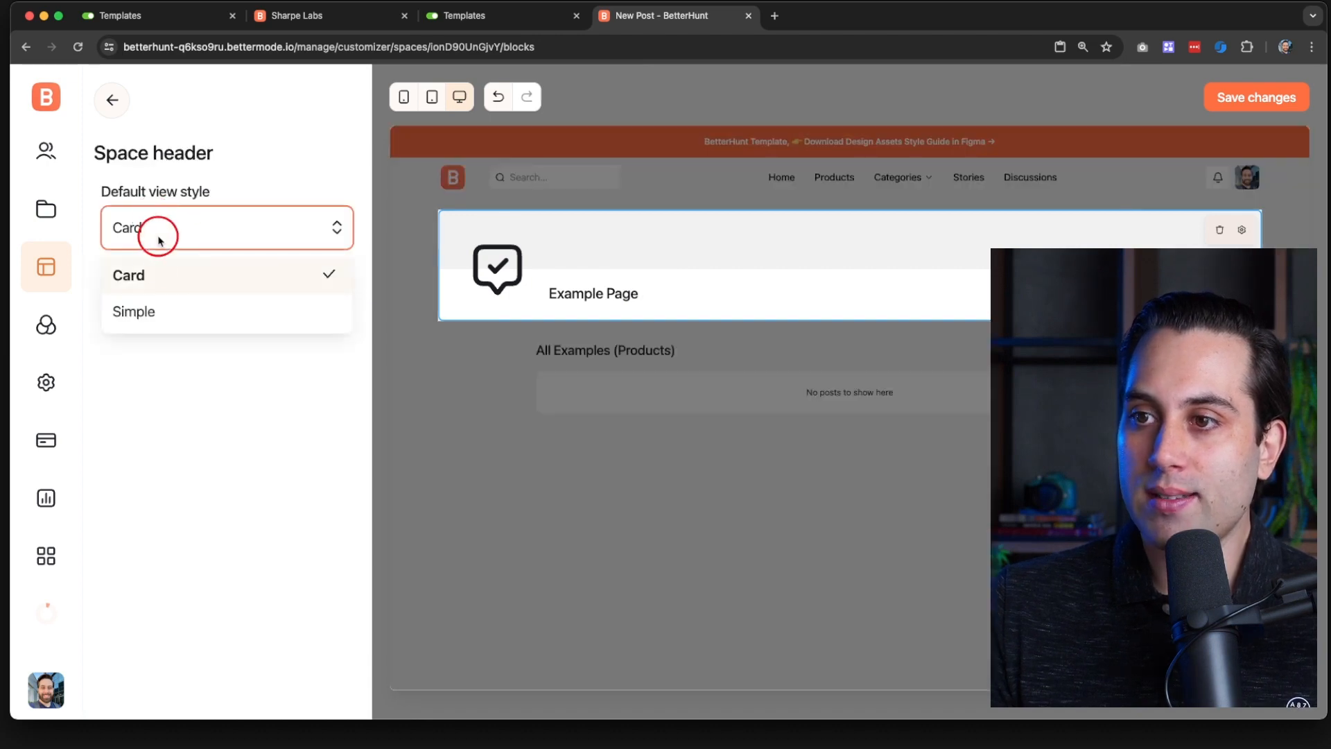
click(153, 315)
click(116, 99)
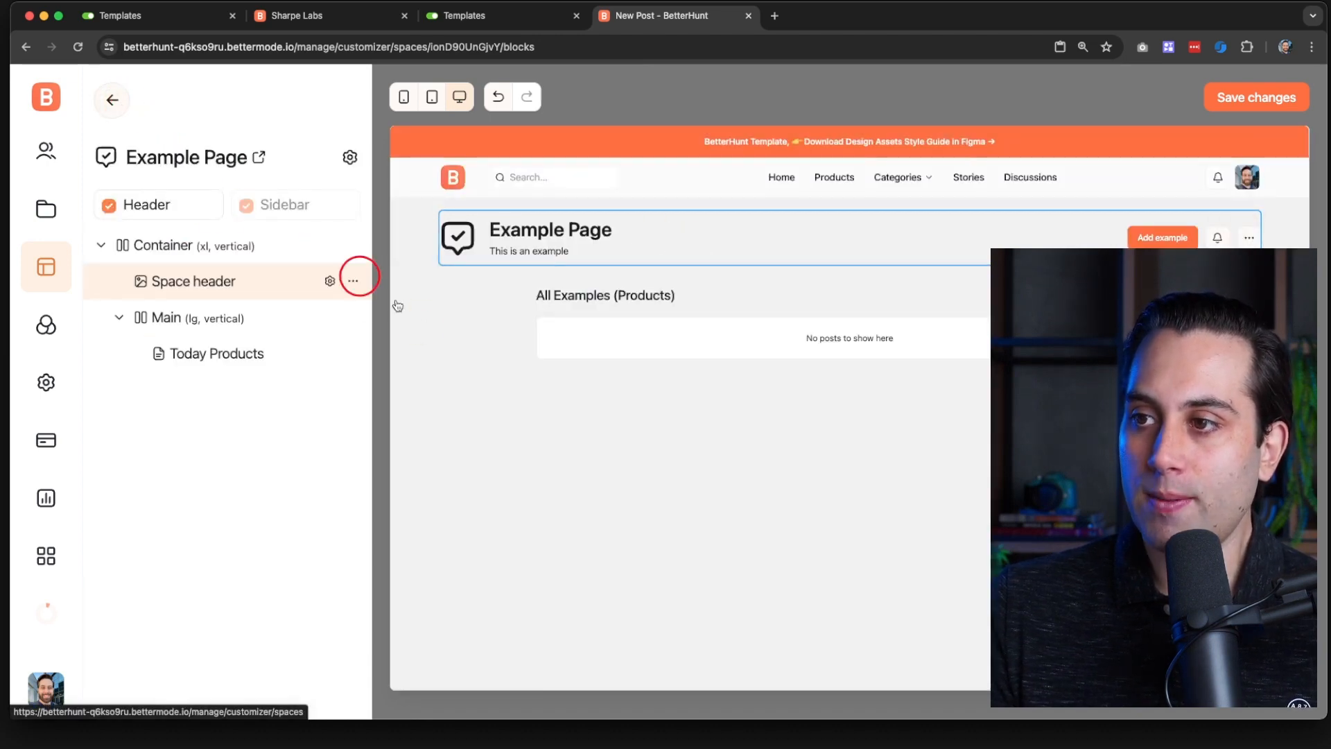
click(1266, 98)
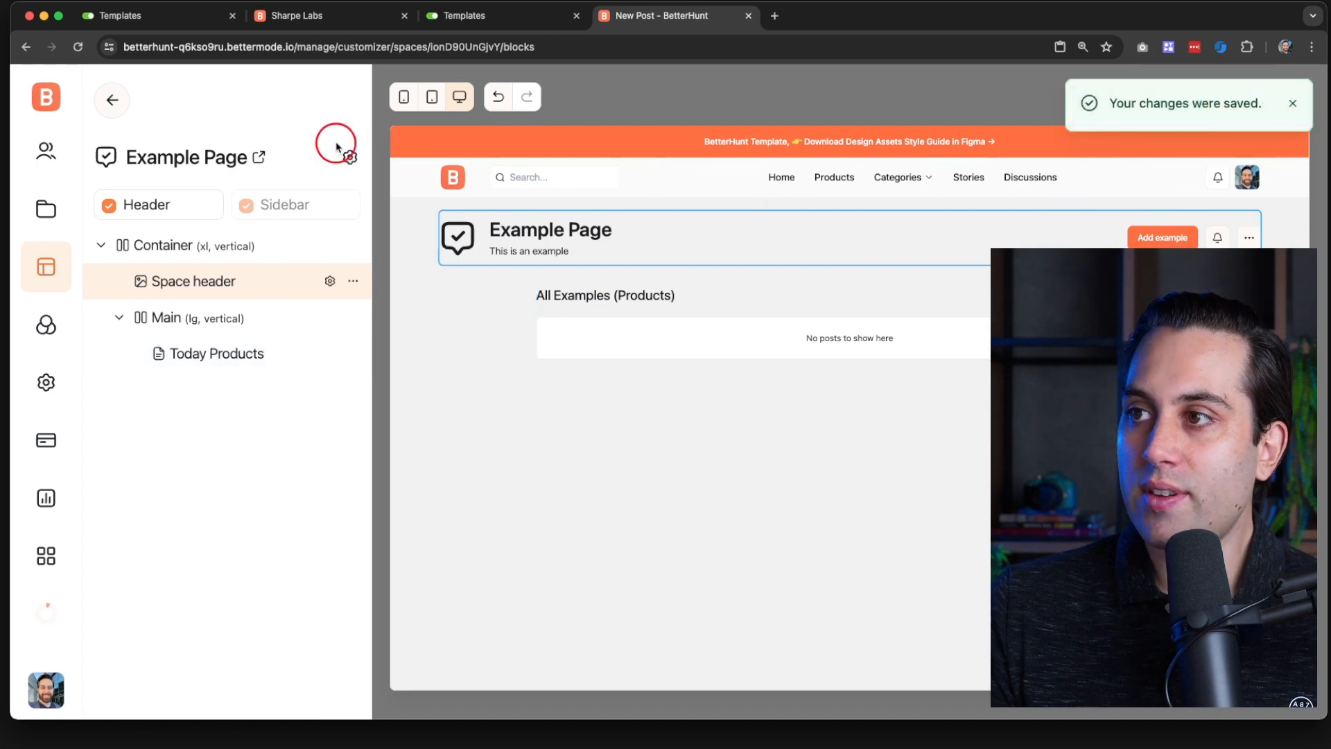
Step: Open the live Example Page and look through its new example form, returning to the page
click(257, 158)
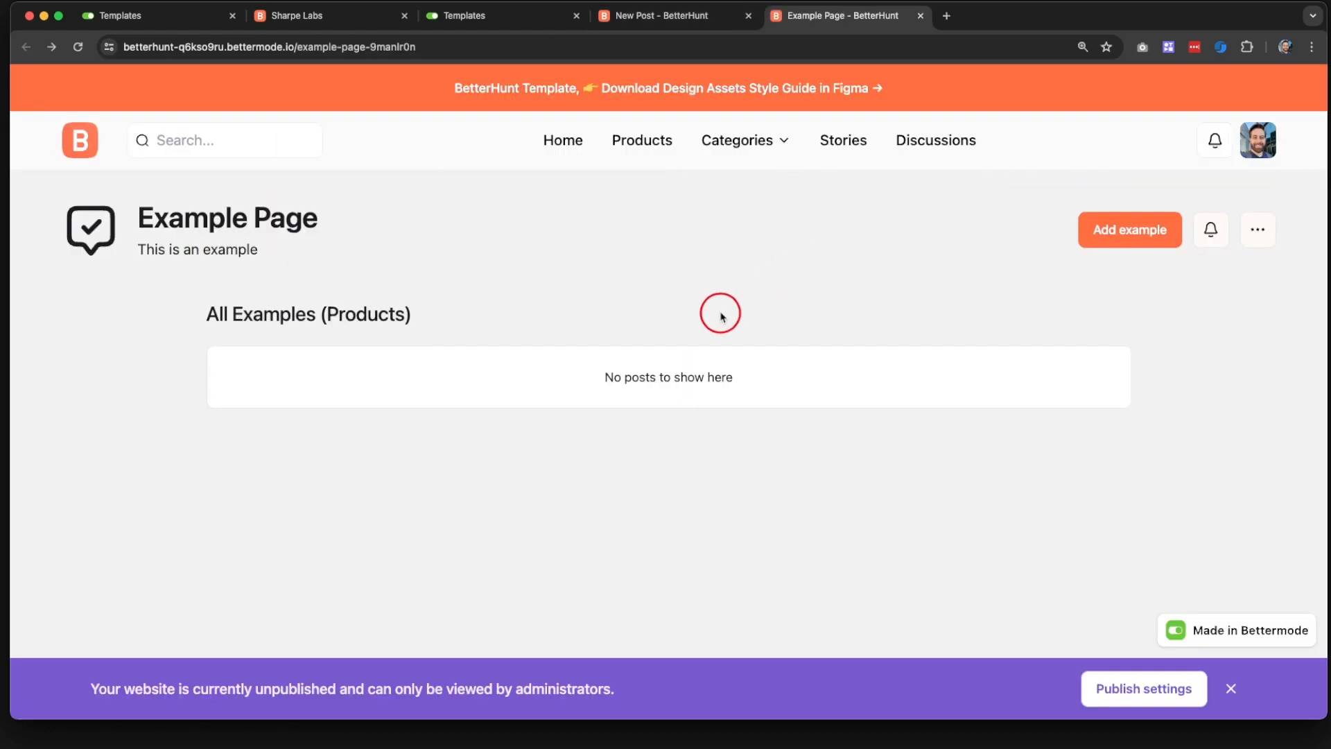
click(1115, 235)
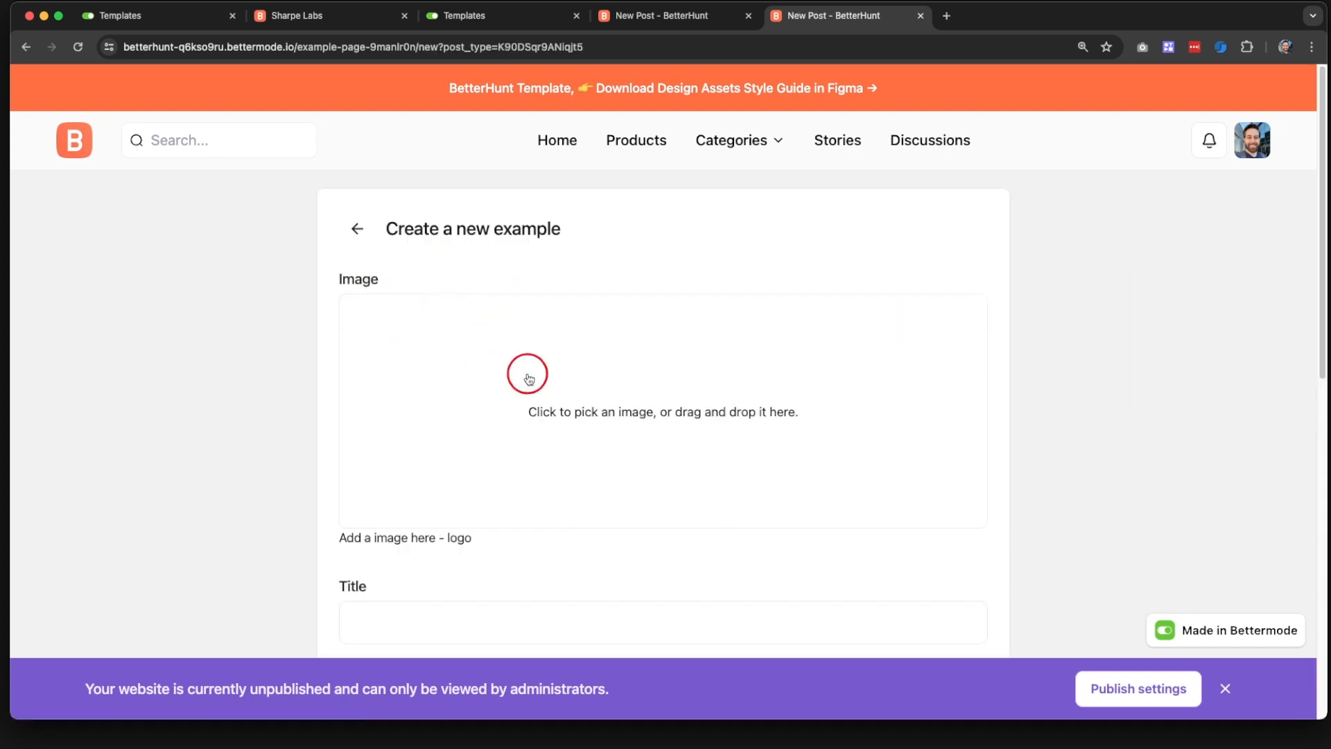
scroll(457, 305, down, 1)
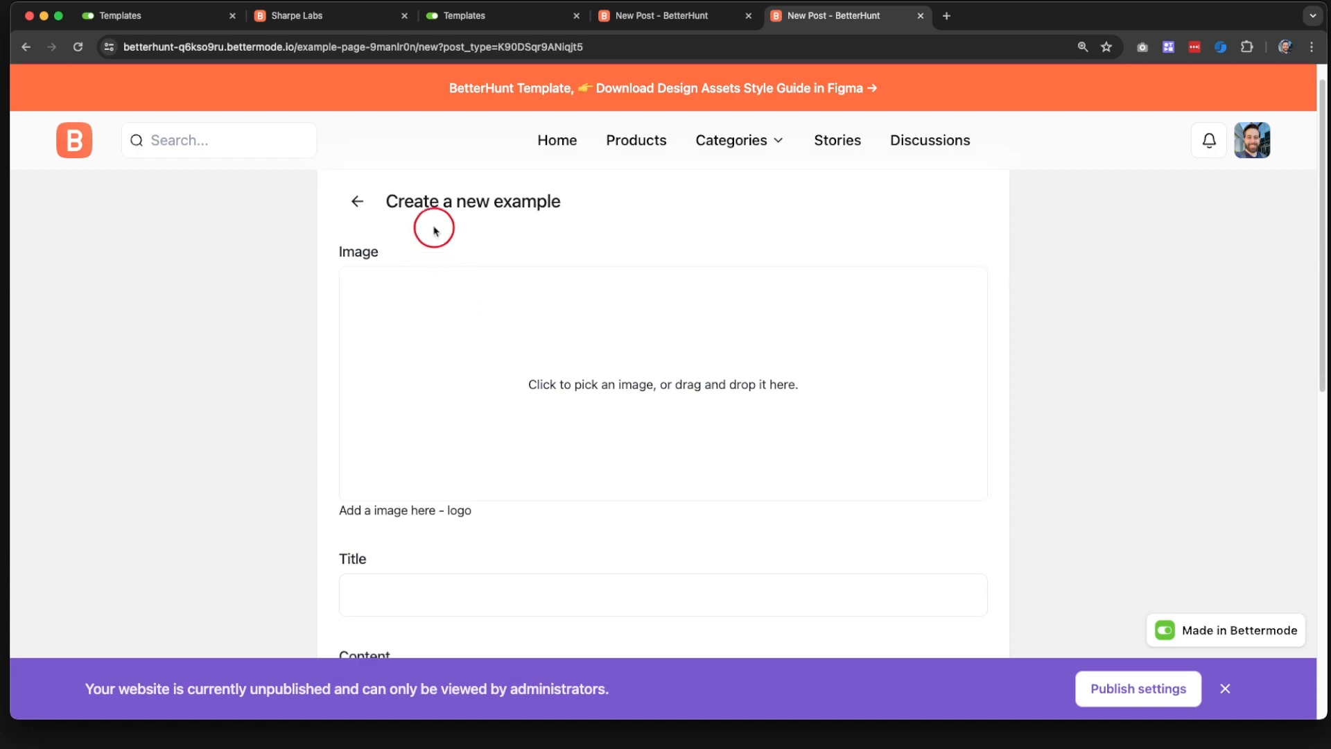
scroll(434, 360, down, 10)
scroll(416, 311, up, 15)
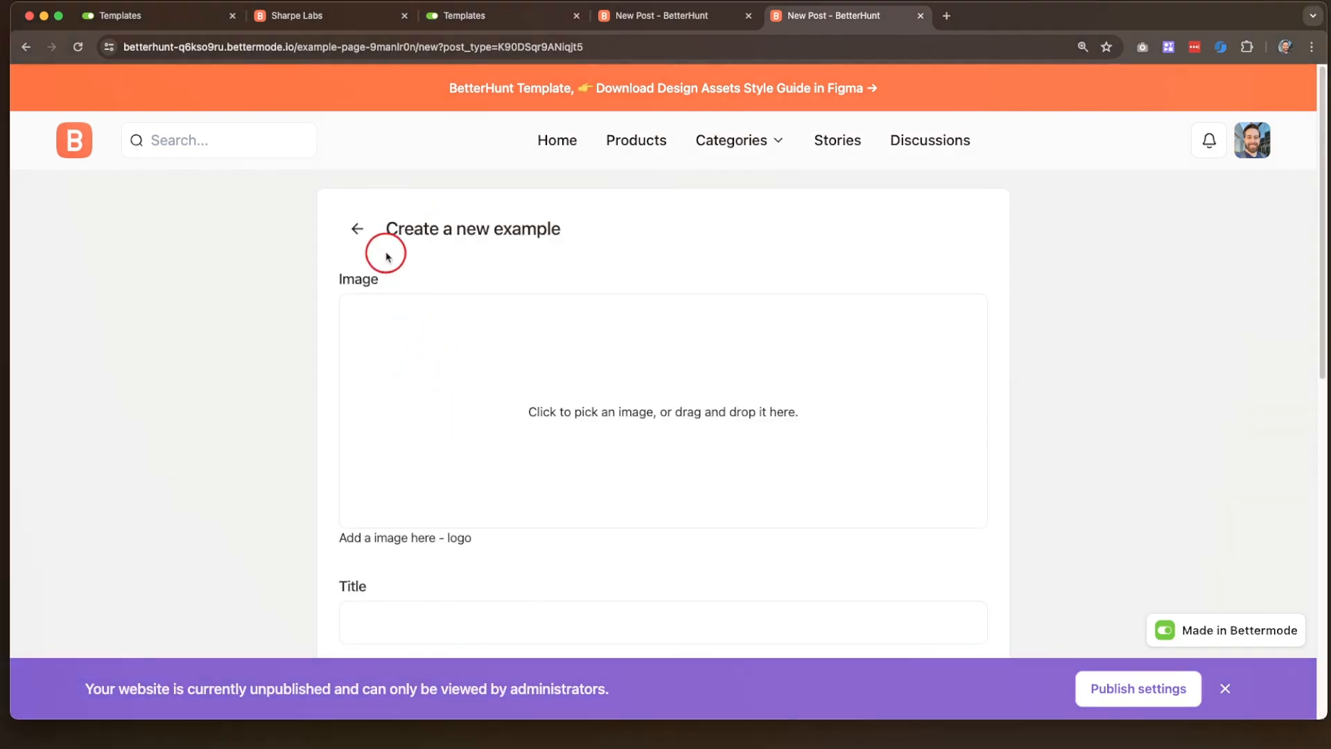
click(358, 231)
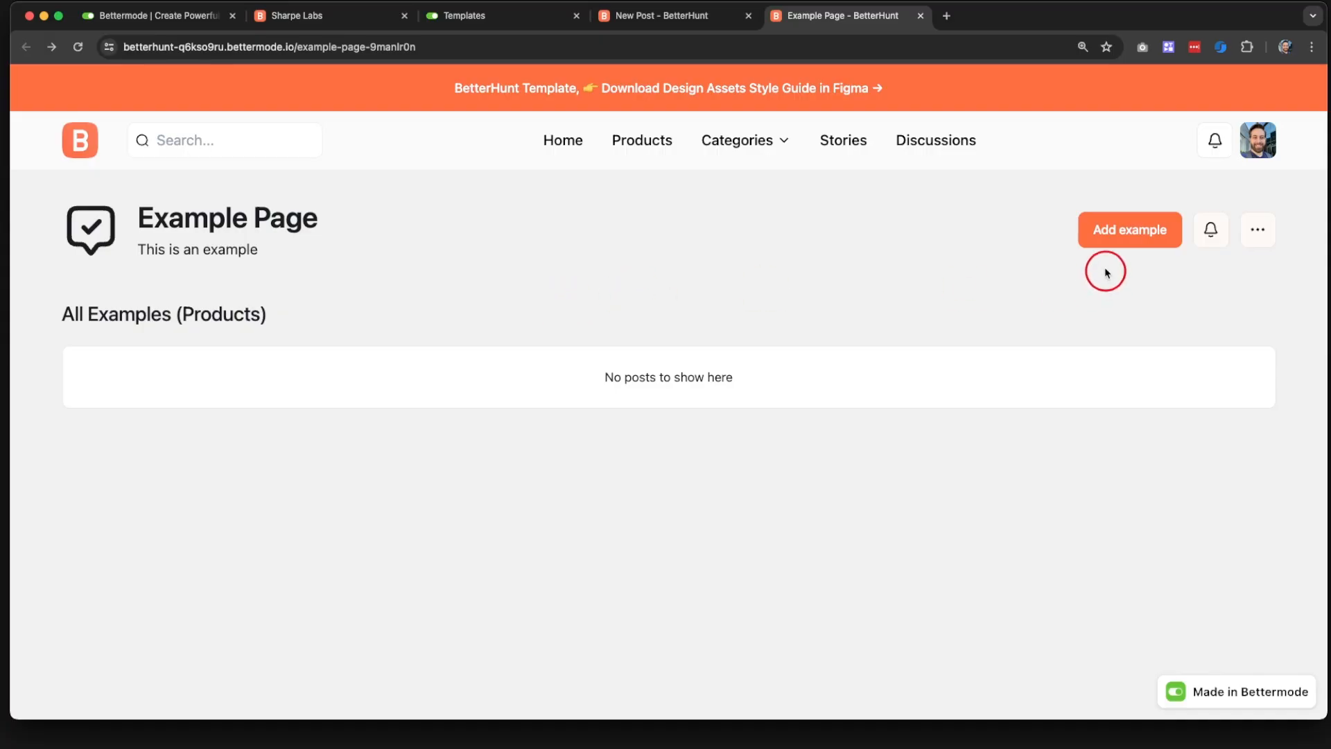
Step: Start a new example from the Example Page and add the green Bettermode toggle logo as its image
click(1108, 230)
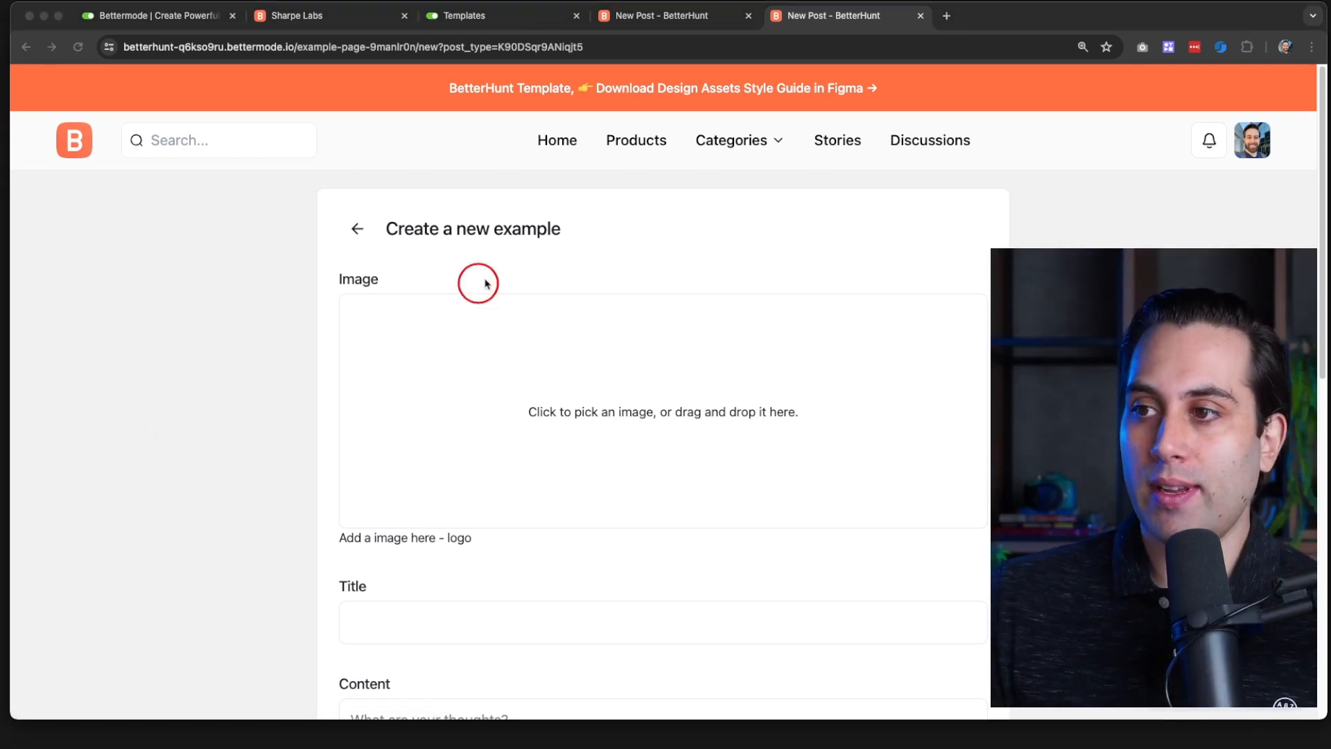
click(656, 238)
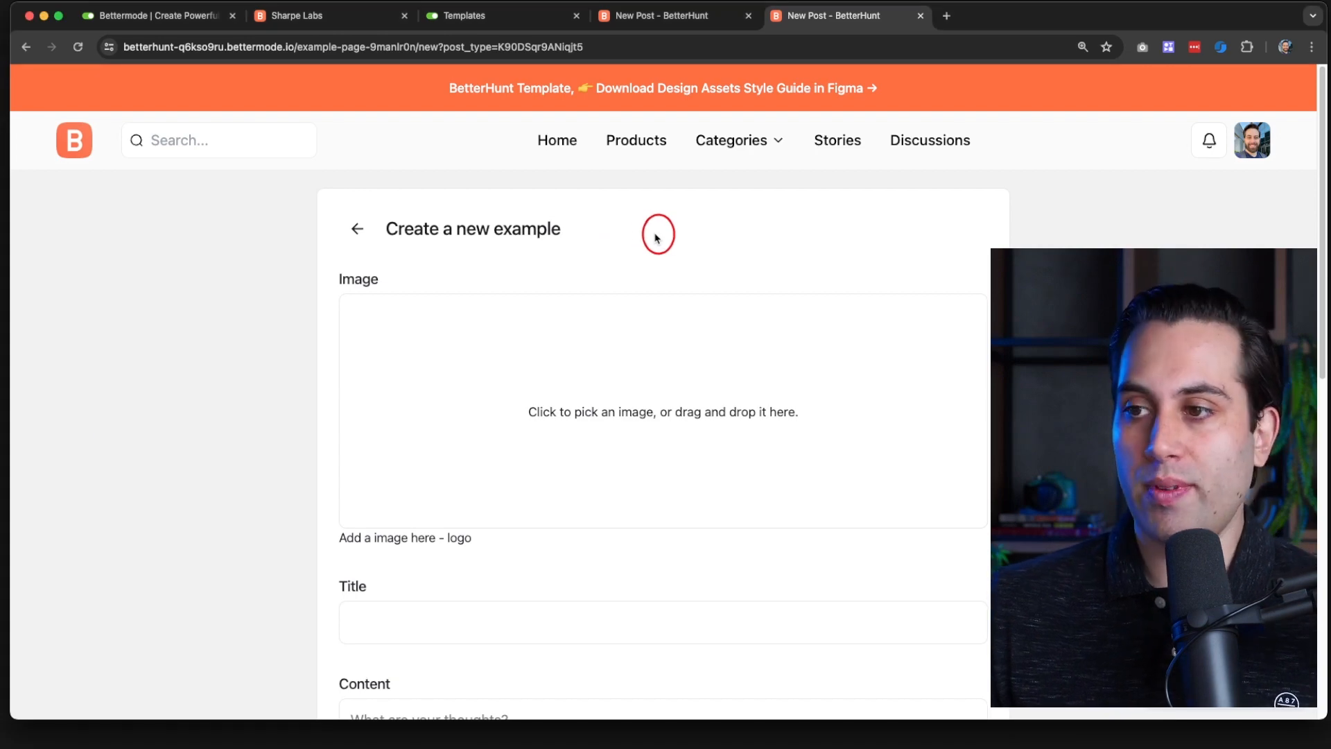
scroll(656, 238, down, 5)
scroll(573, 261, up, 3)
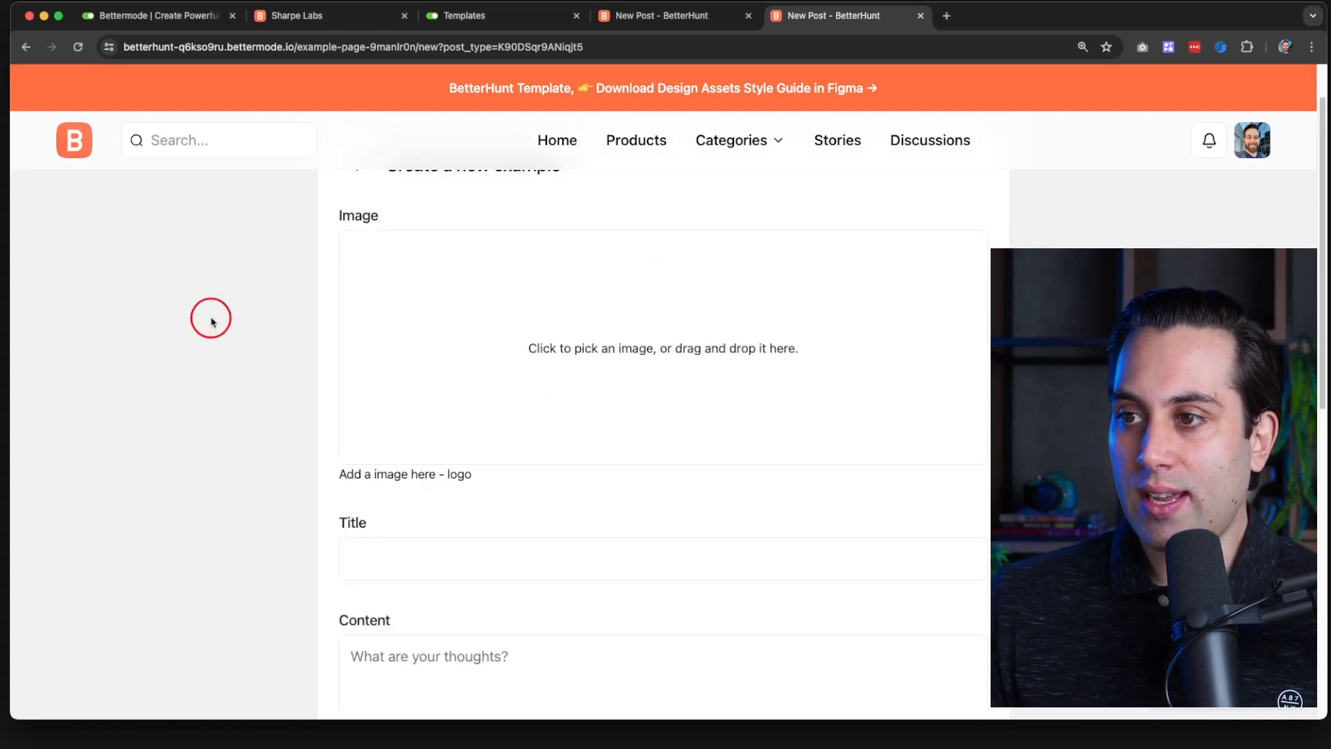
drag(0, 173, 564, 312)
Step: Title the new example "Bettermode" and enter "Example description goes here." as its content
click(371, 476)
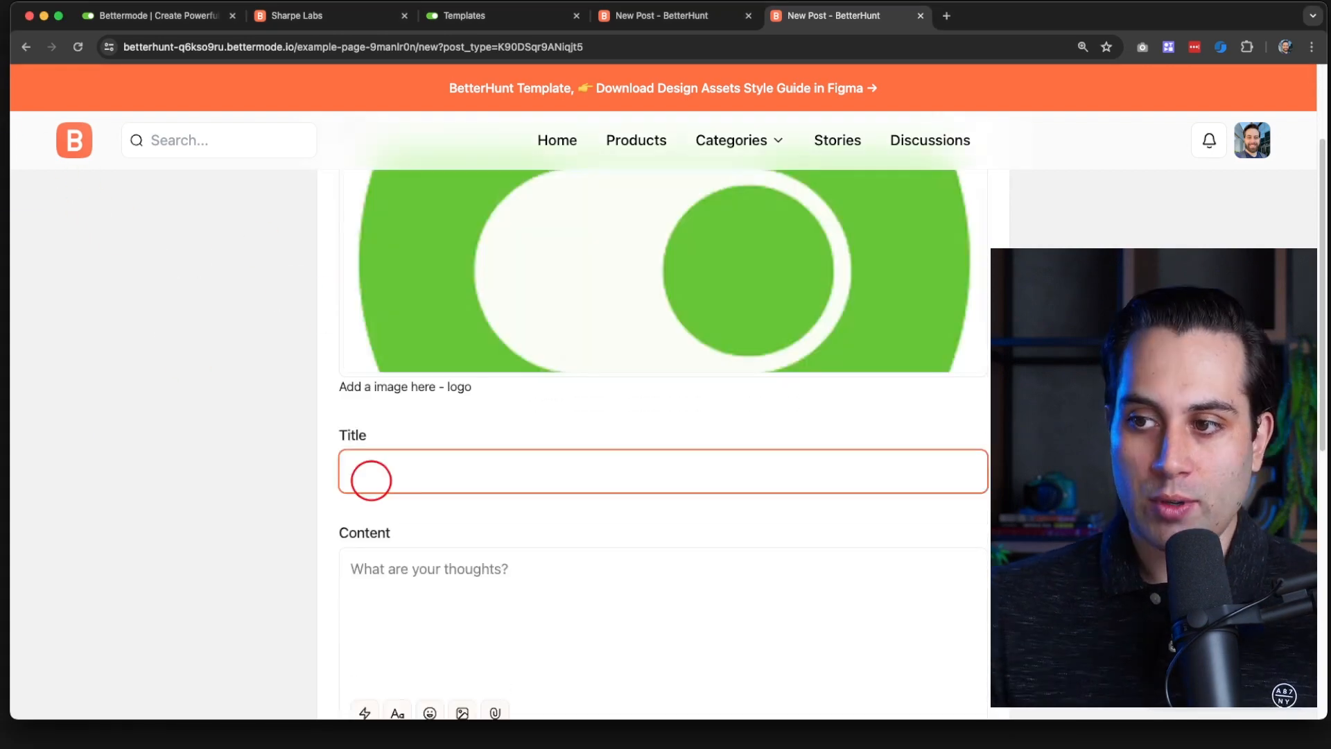
text(Bettermode)
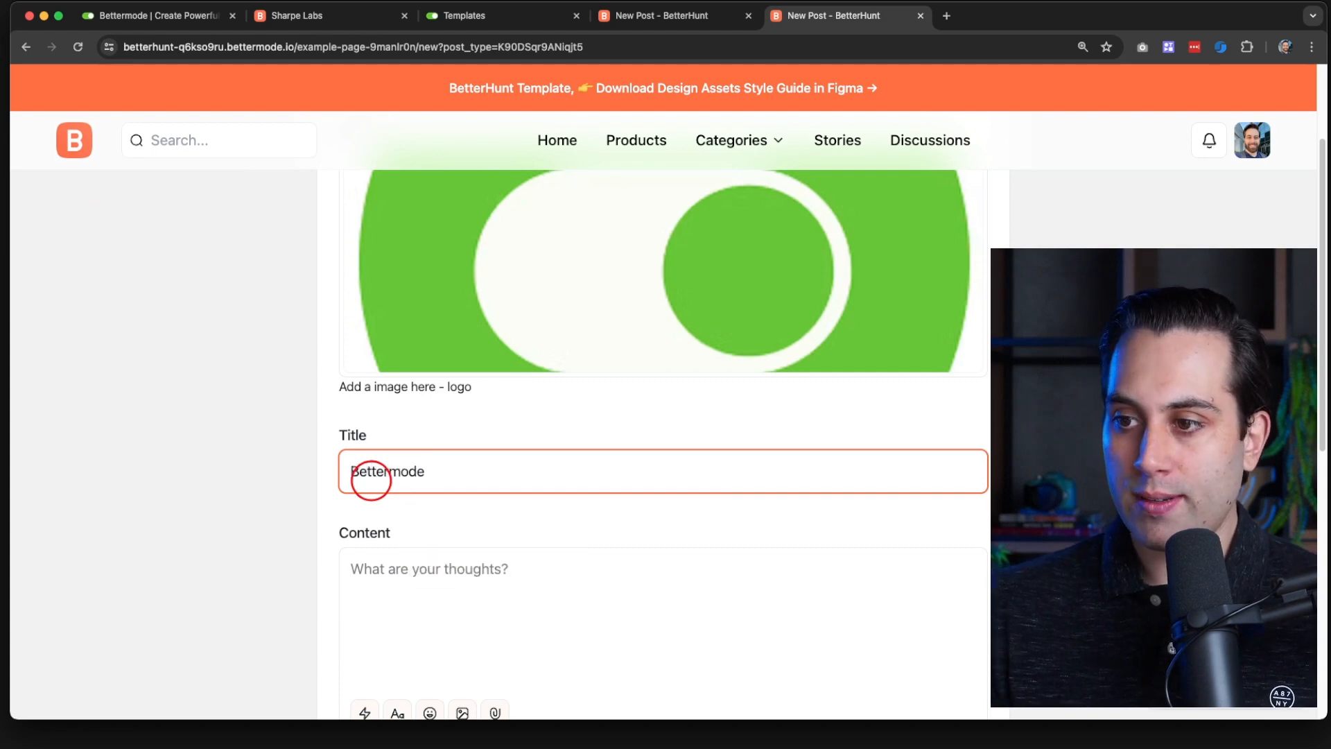
scroll(481, 440, down, 6)
scroll(394, 370, up, 3)
click(372, 444)
text(Example description goes here.)
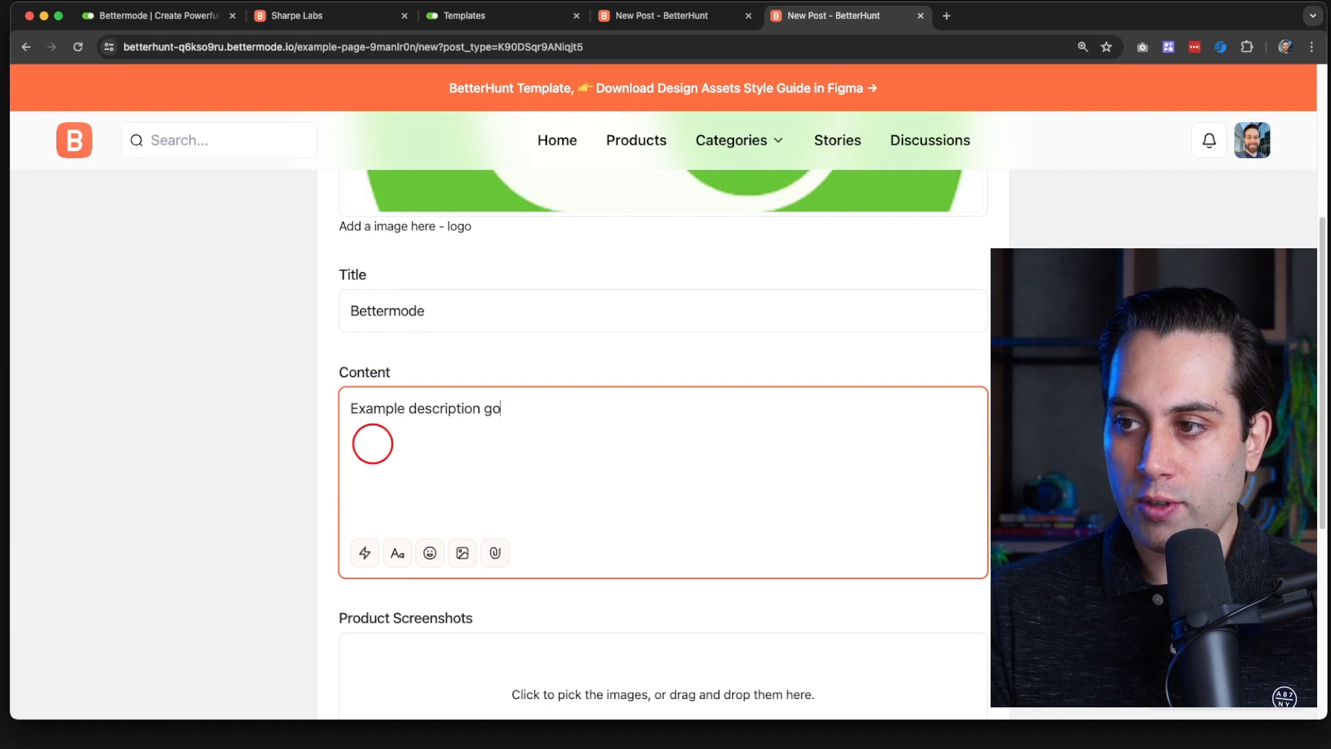
Step: Add the three Bettermode website images to the example's Product Screenshots
scroll(398, 434, down, 4)
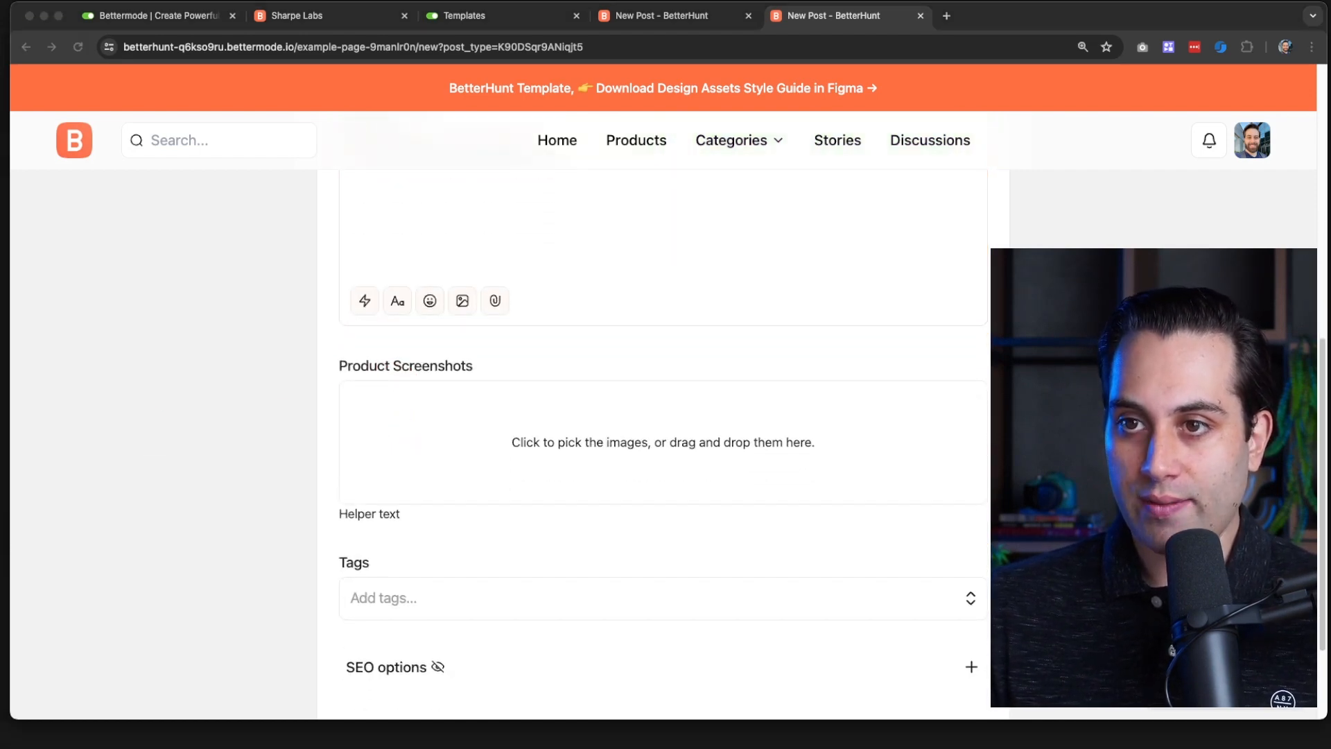
drag(666, 441, 604, 429)
scroll(603, 427, down, 2)
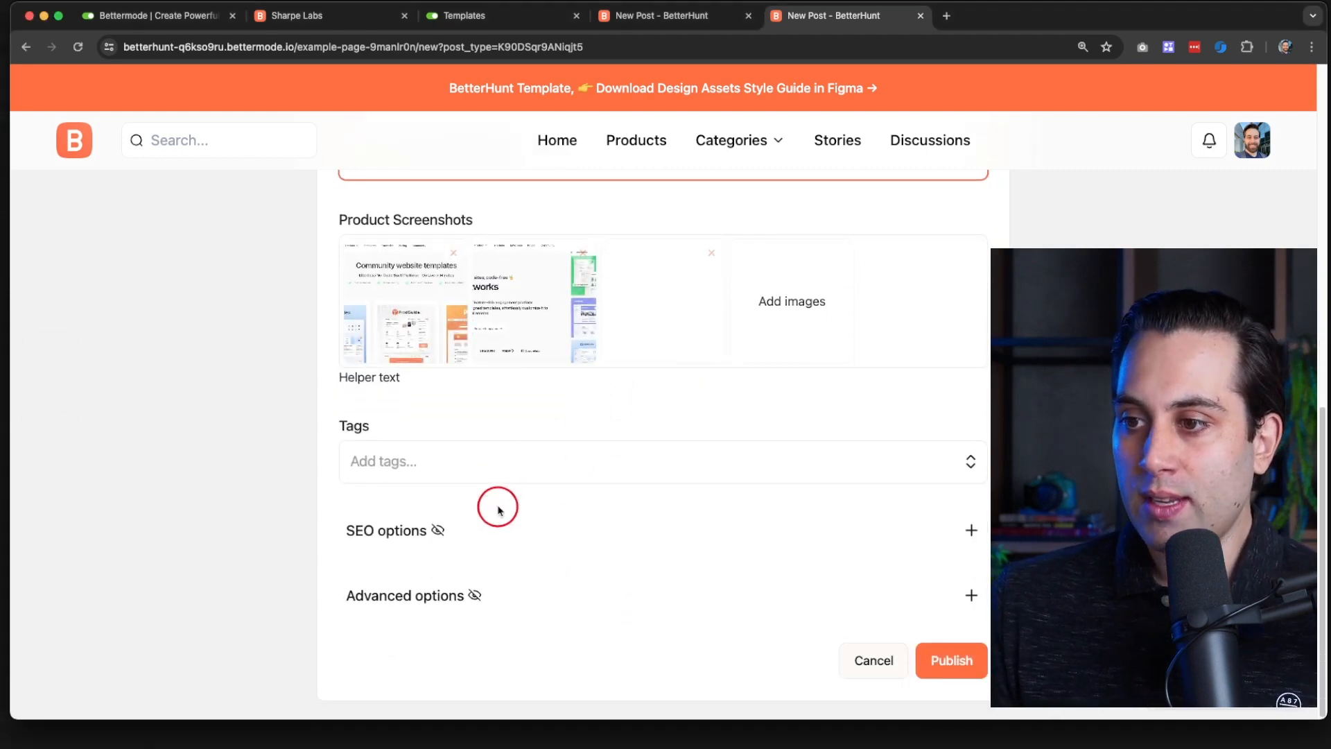
Step: Create the tag "No Code" for the example and publish it
click(402, 461)
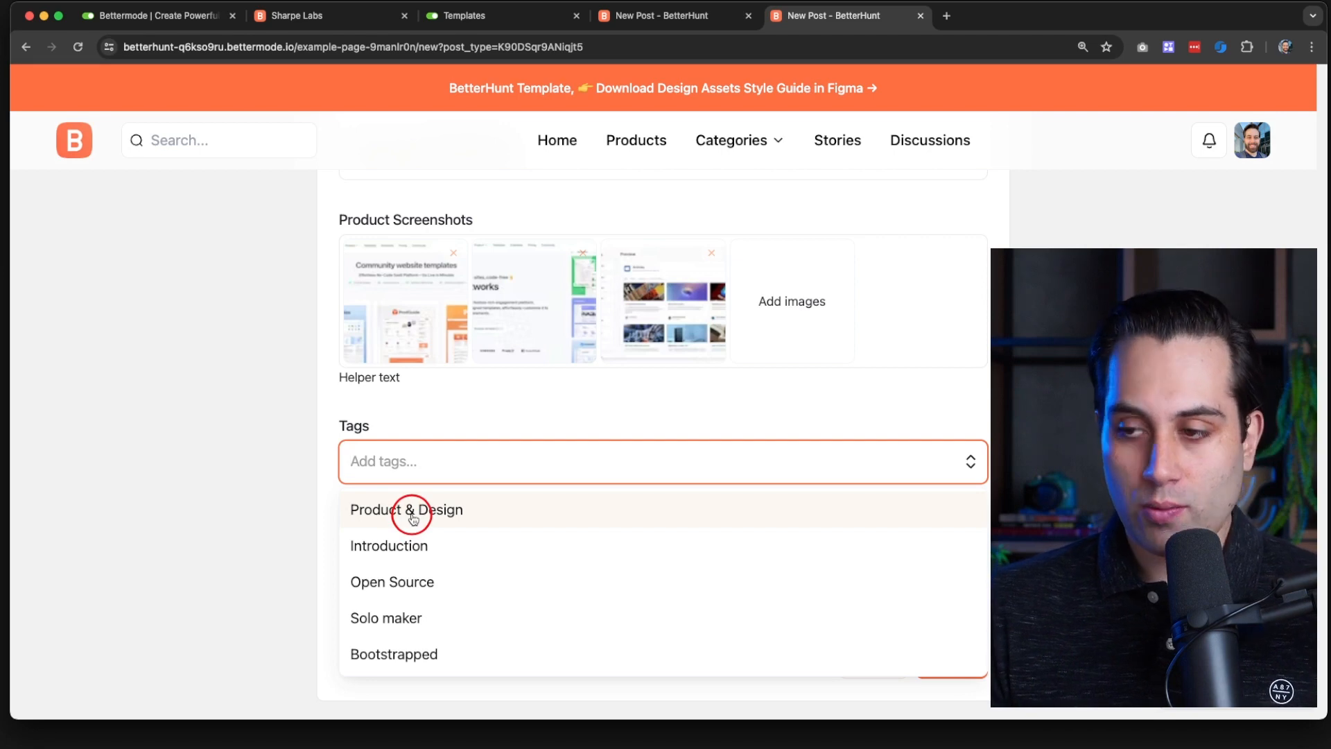
text(No Code)
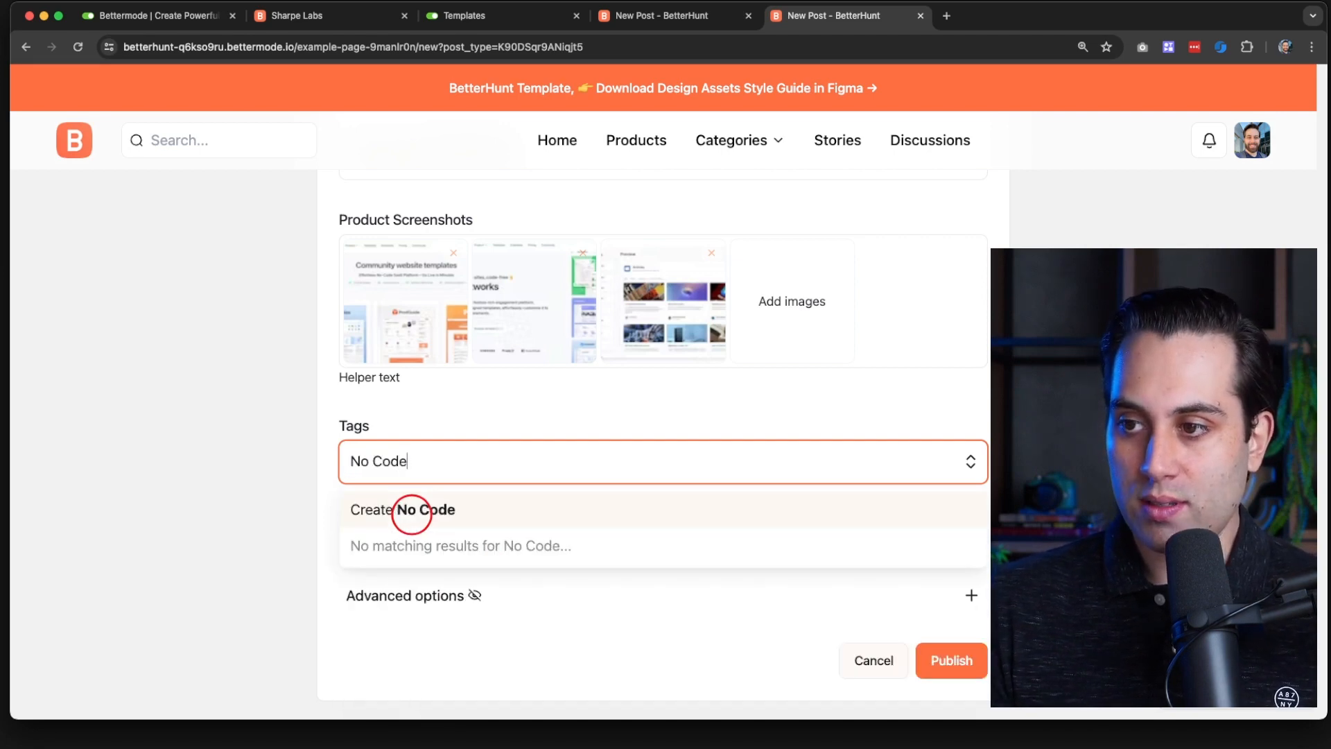
click(424, 519)
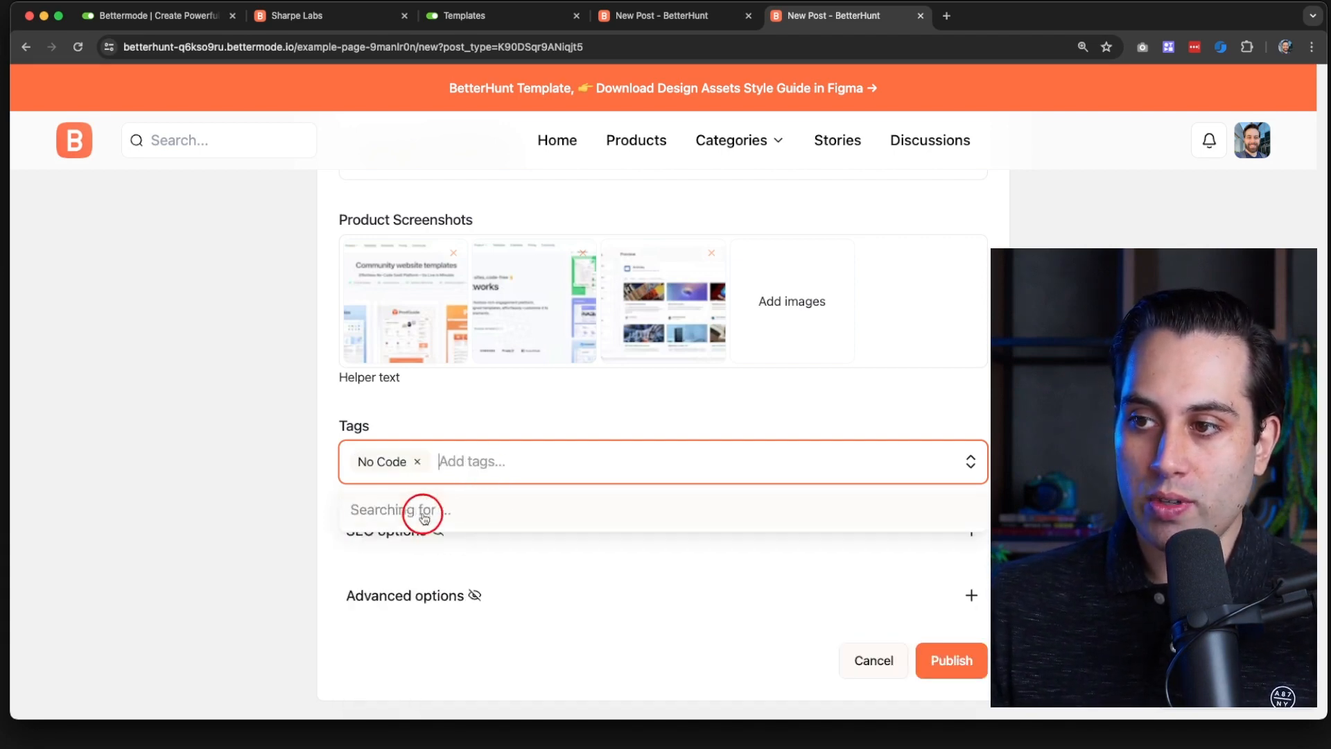
click(273, 475)
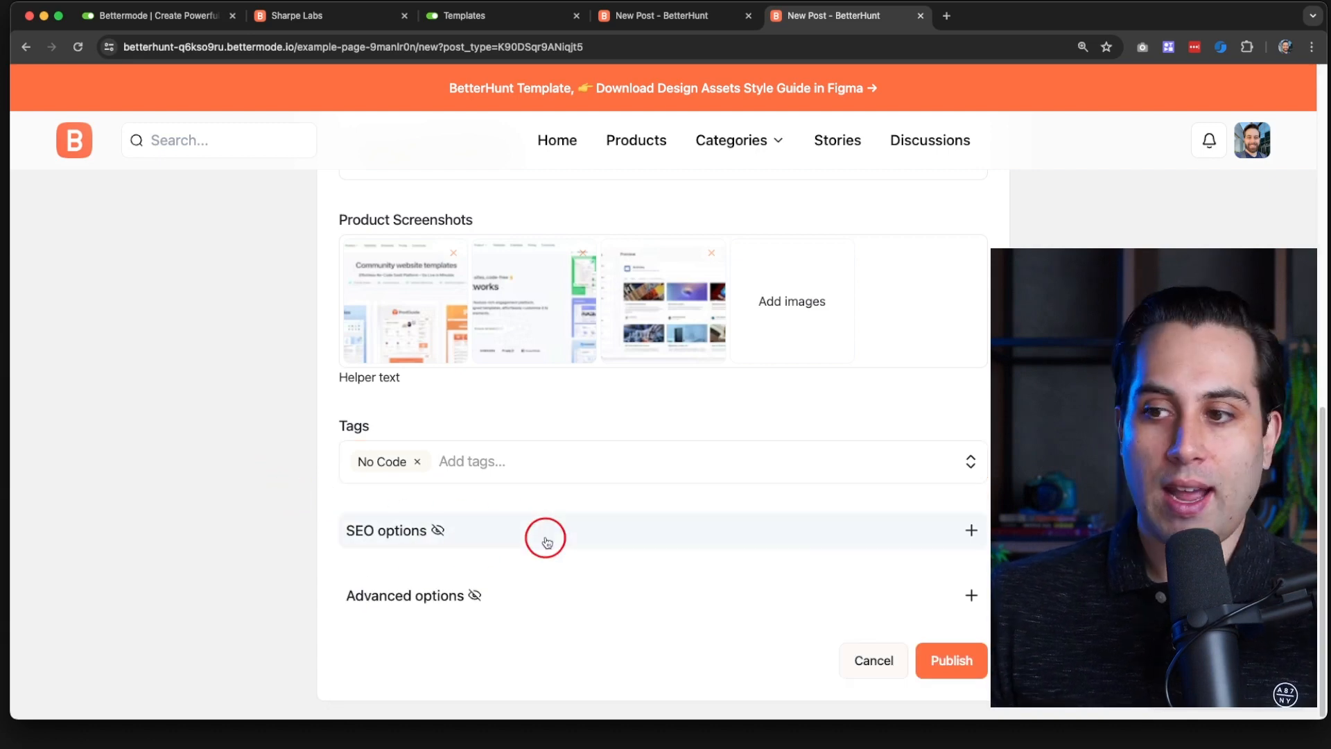
mouse_move(475, 594)
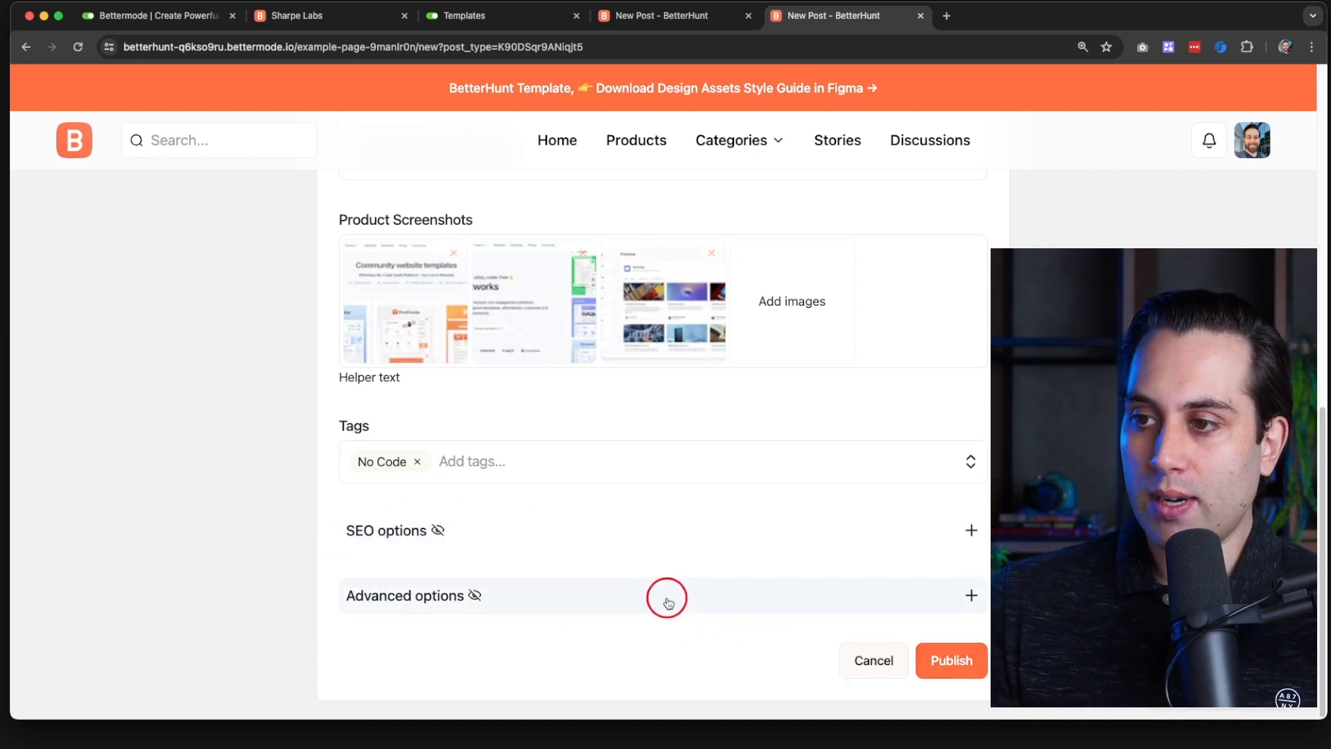
click(952, 661)
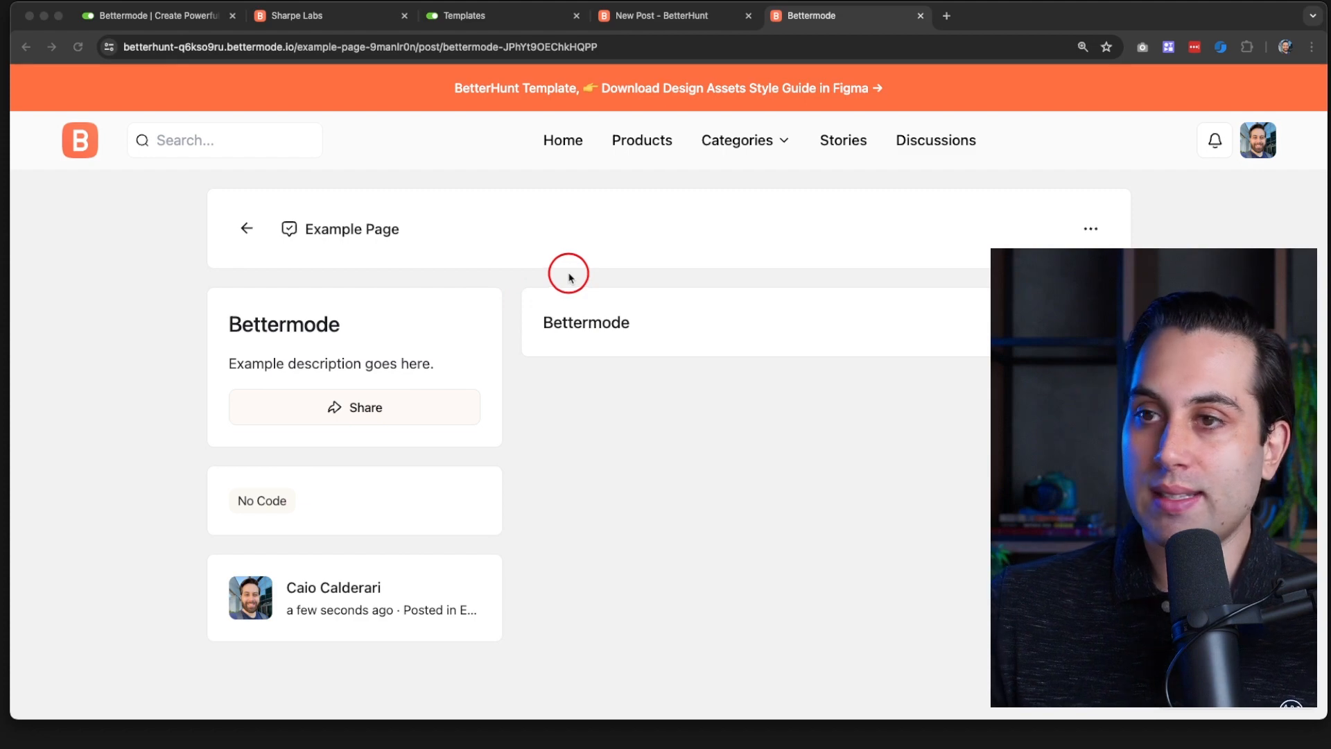
Step: Open the Example CMS page in the Design studio to view its layout structure
click(682, 21)
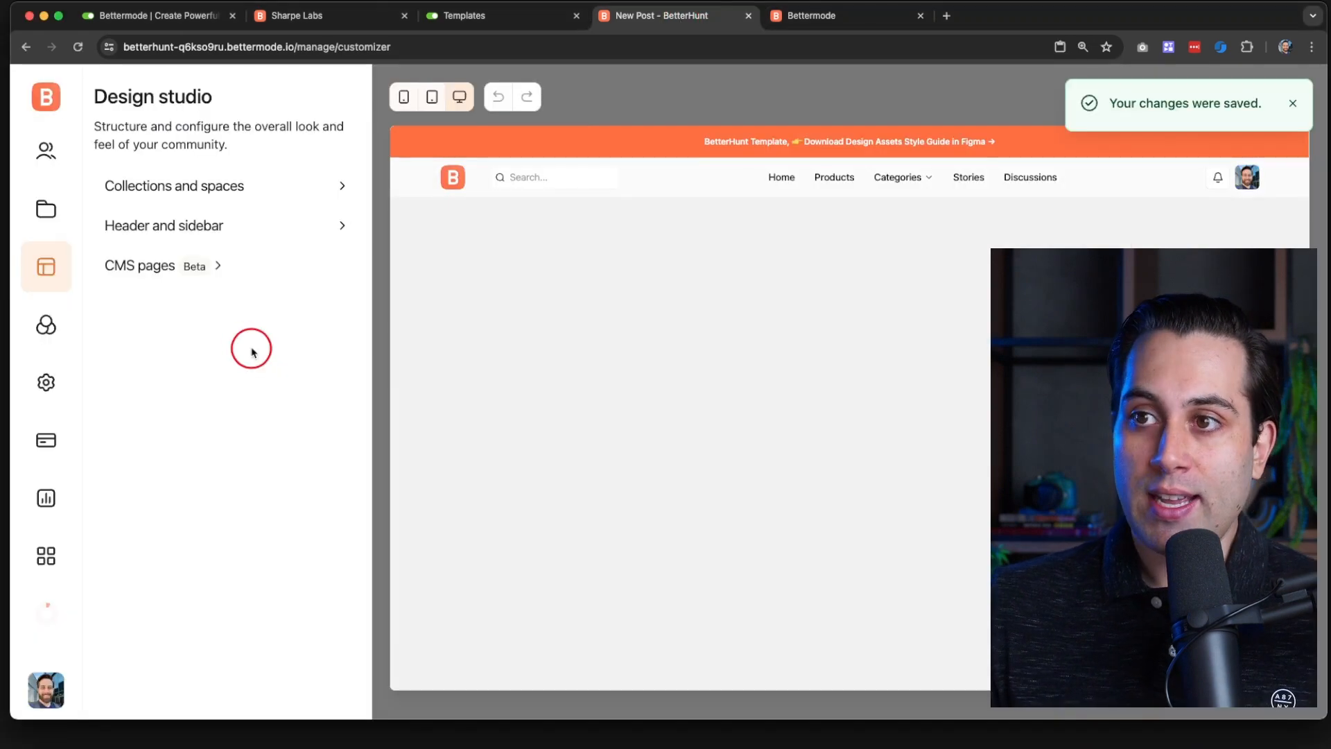
click(142, 278)
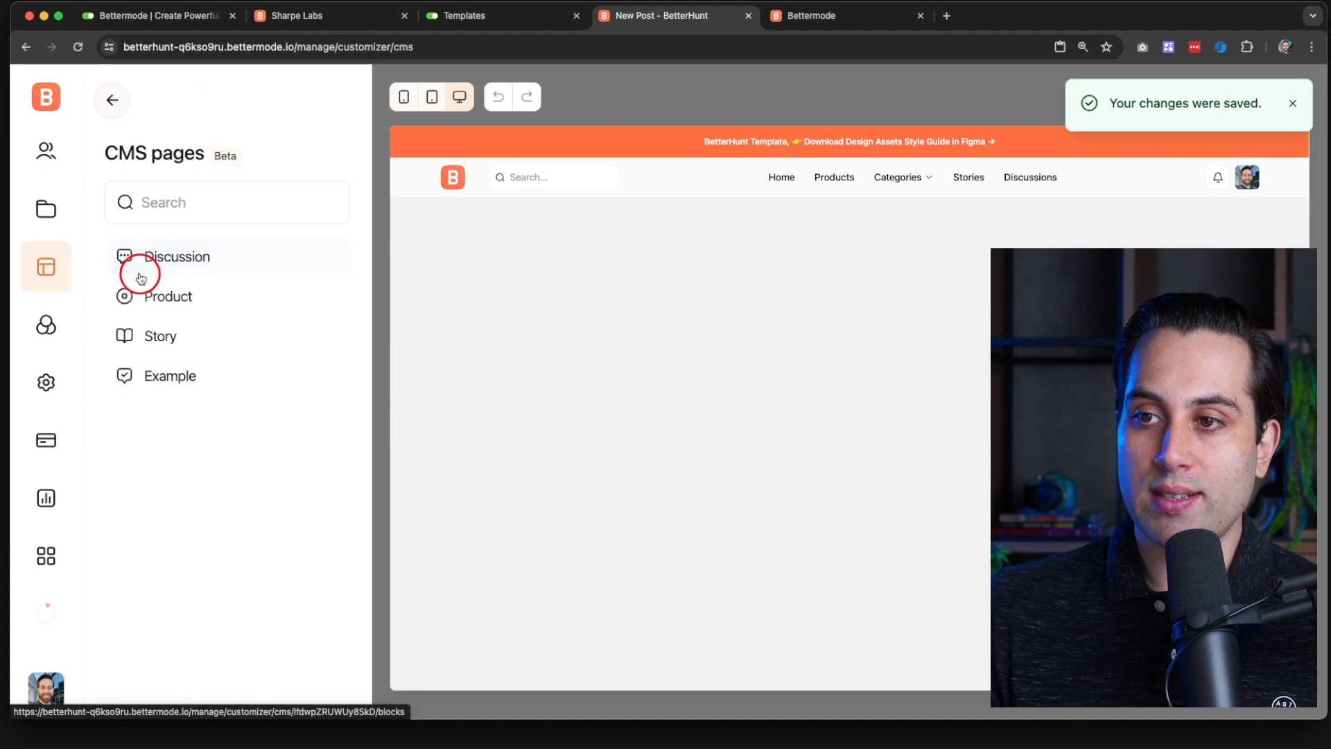
click(178, 386)
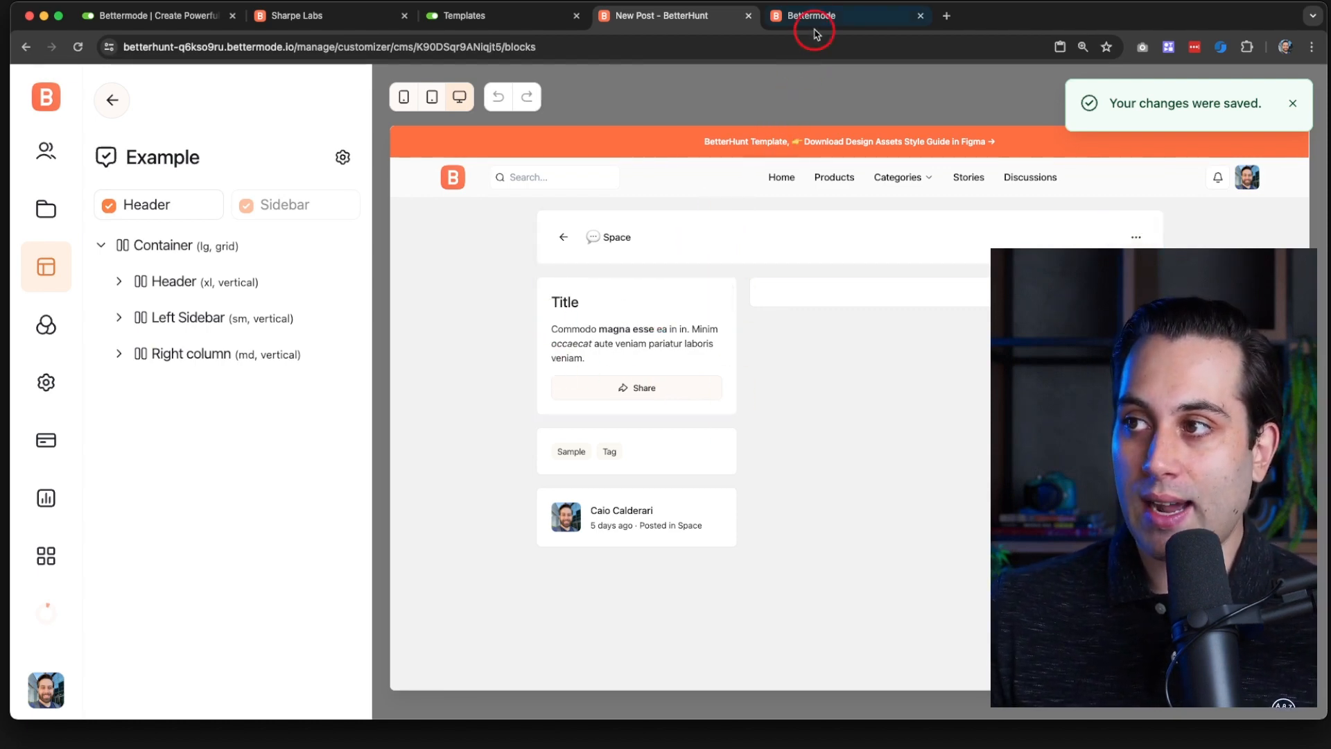
Step: View the published Bettermode post from the content posts and from the live Example Page's list
click(46, 209)
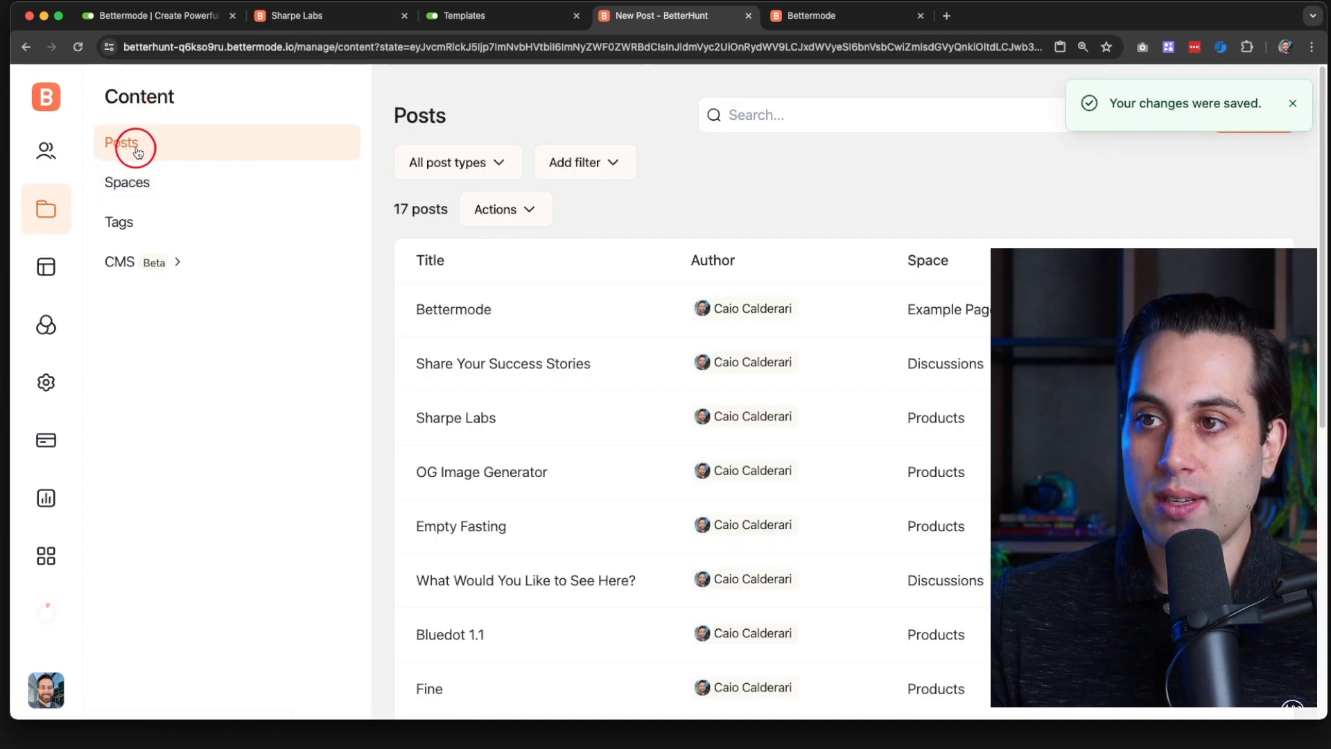
click(444, 315)
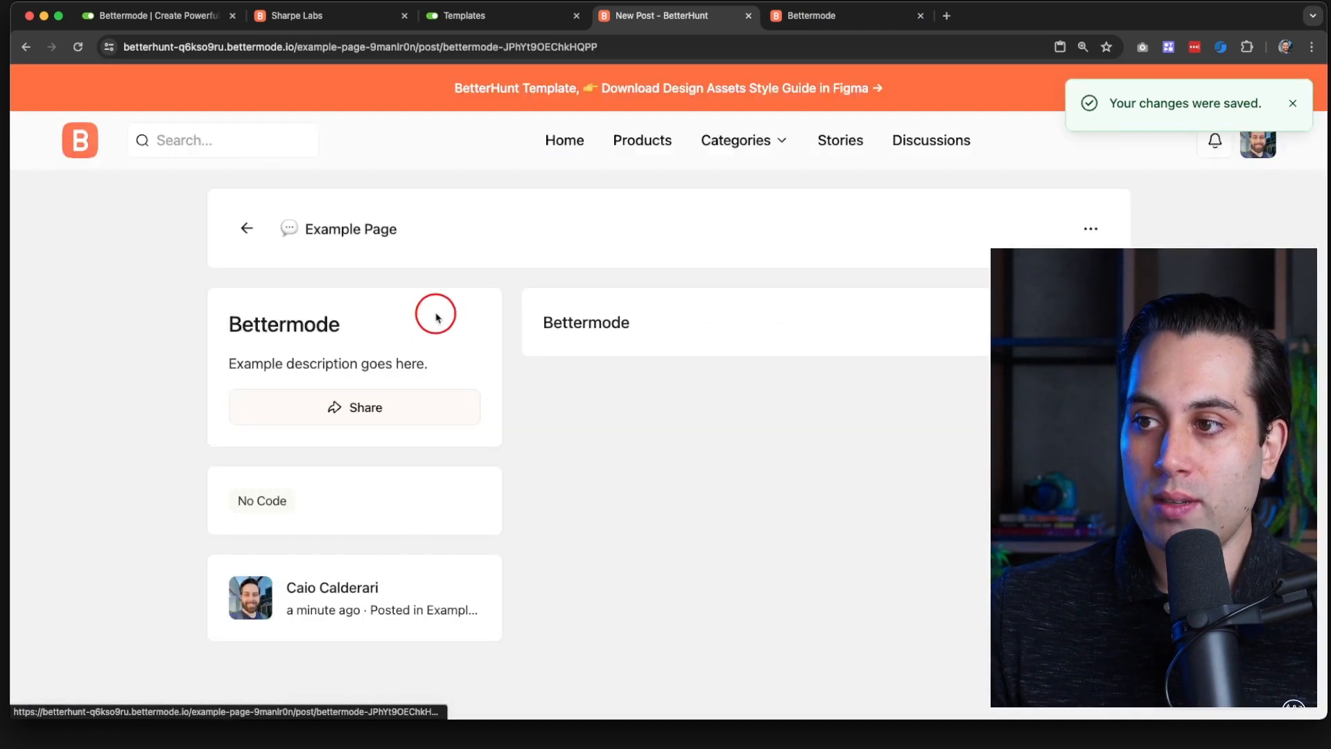
click(26, 48)
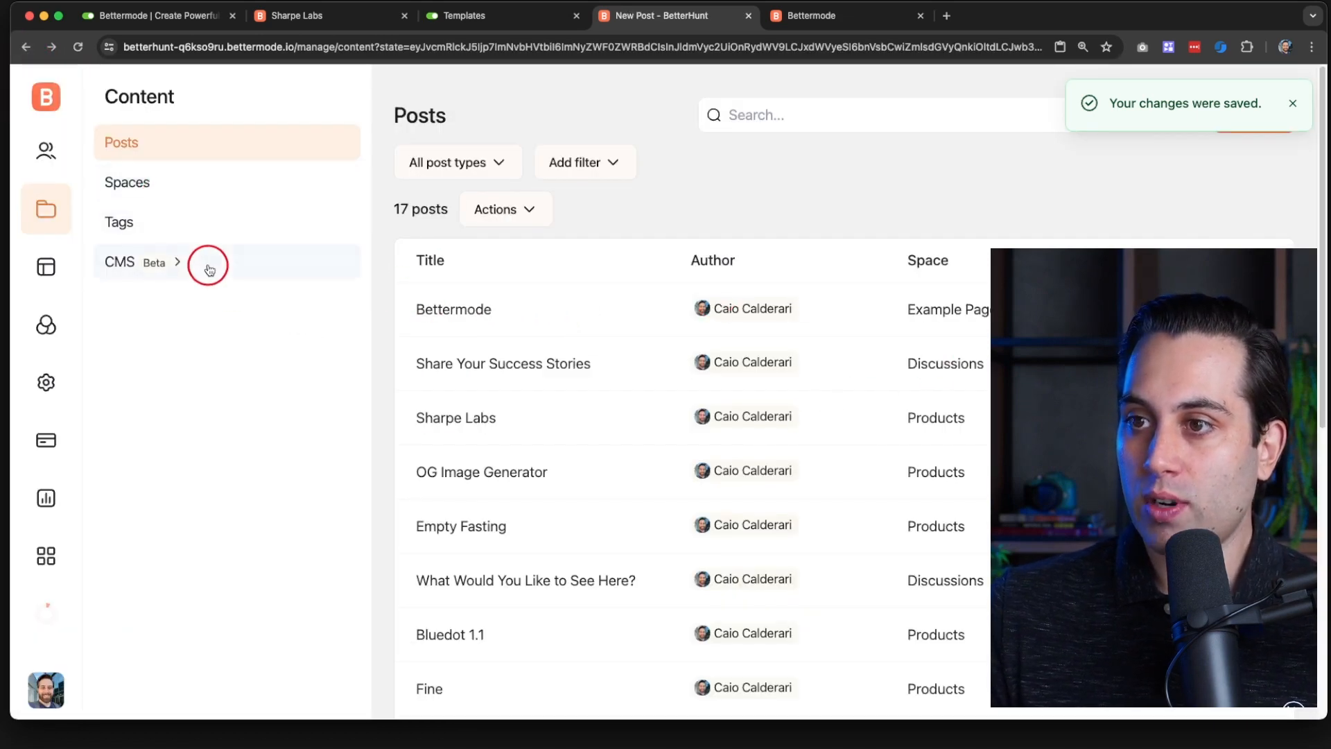
click(802, 16)
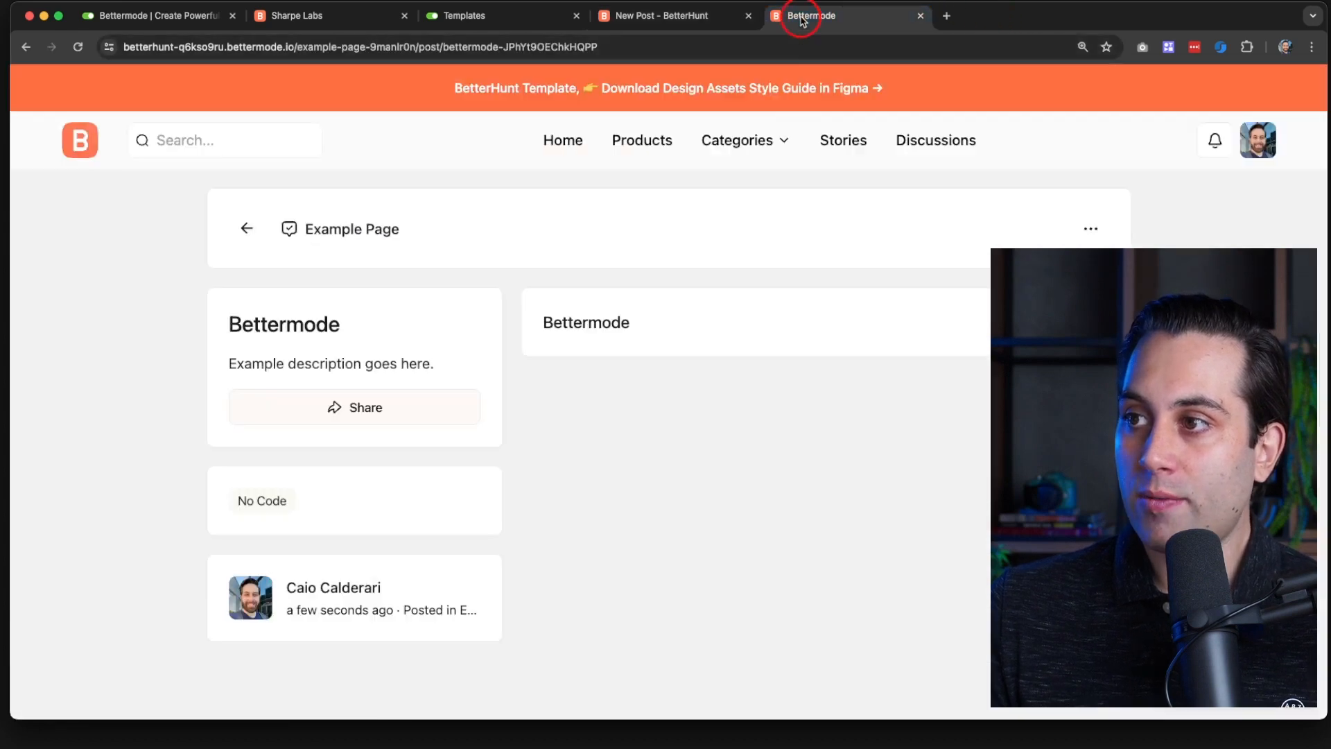
click(246, 230)
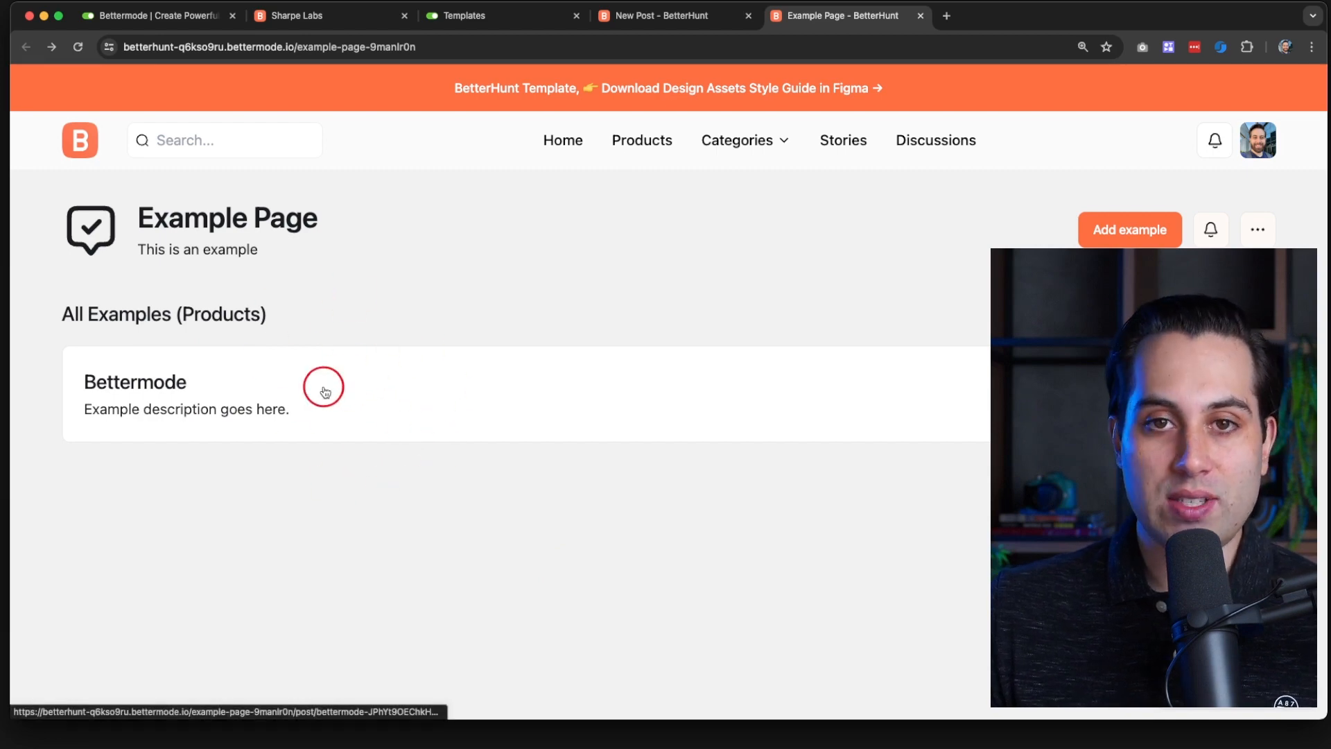
click(142, 388)
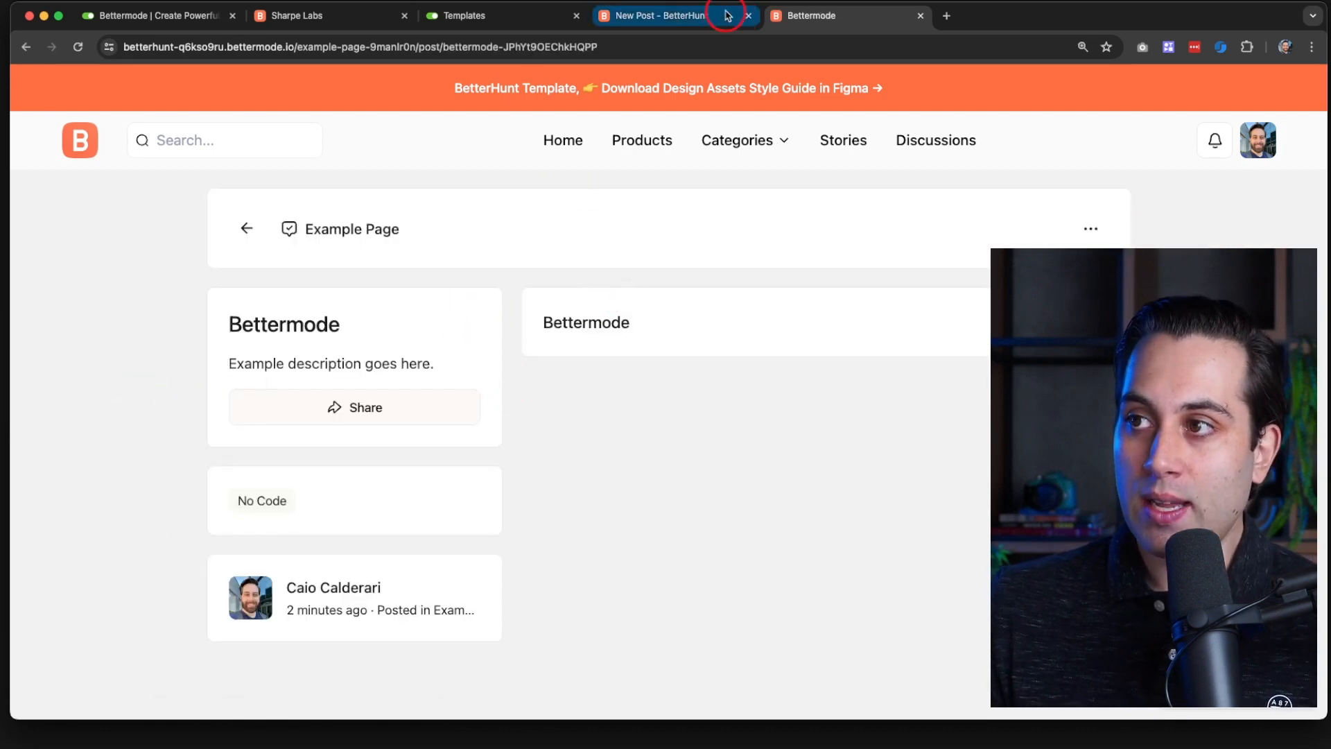
Step: Open the settings of the right column's single post block on the Example CMS page in the Design studio
click(675, 14)
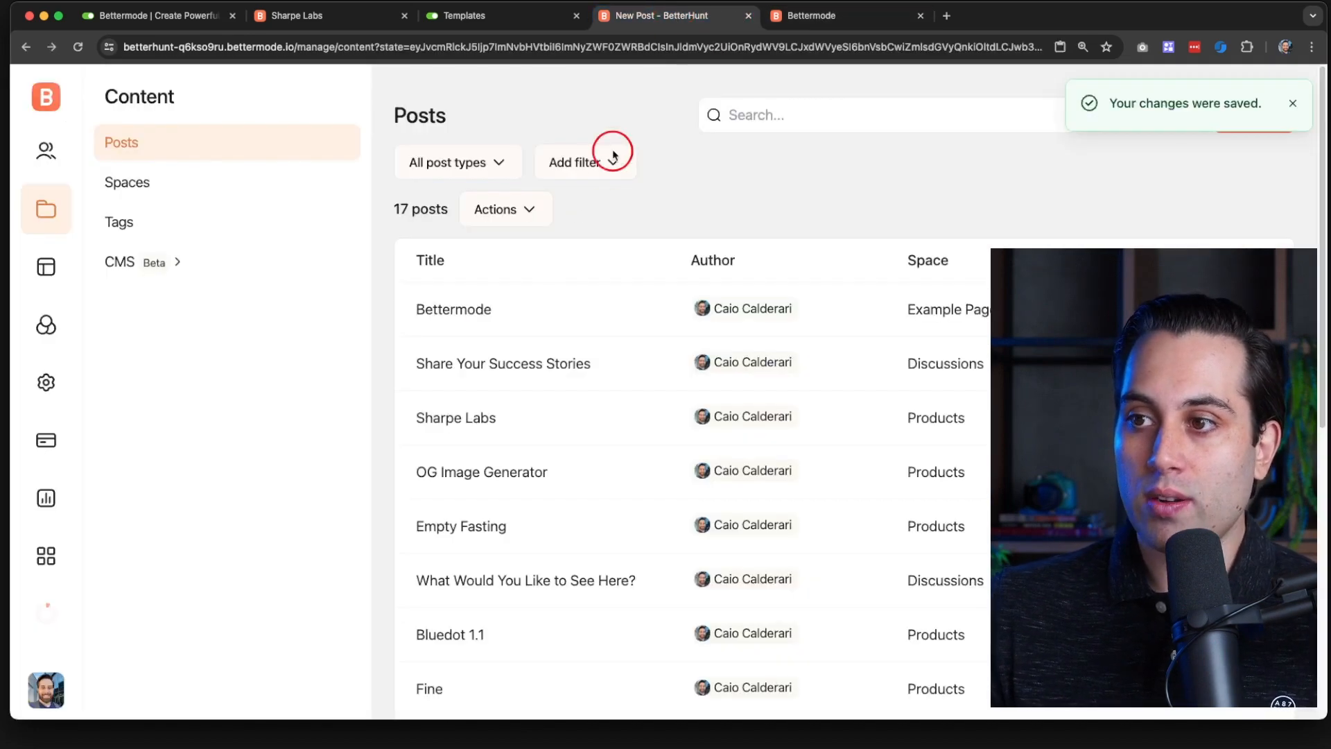
click(56, 280)
click(148, 268)
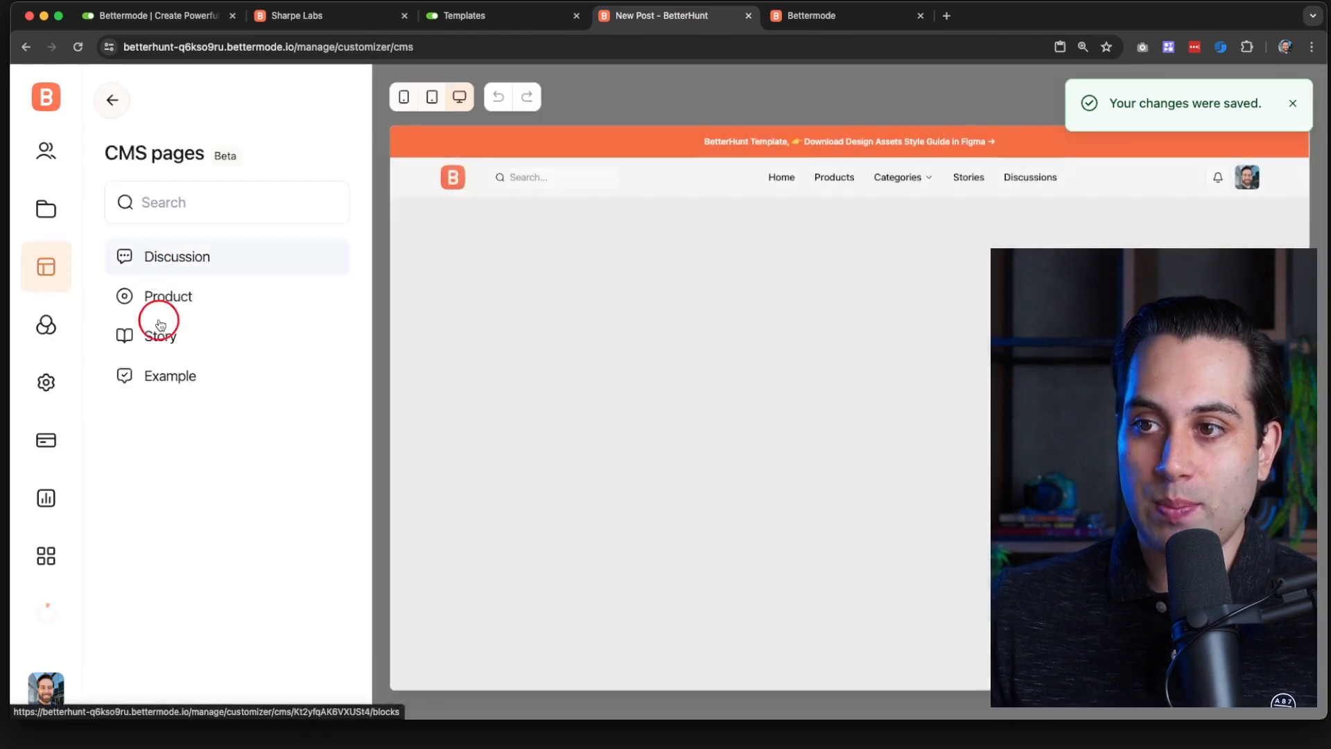
click(174, 375)
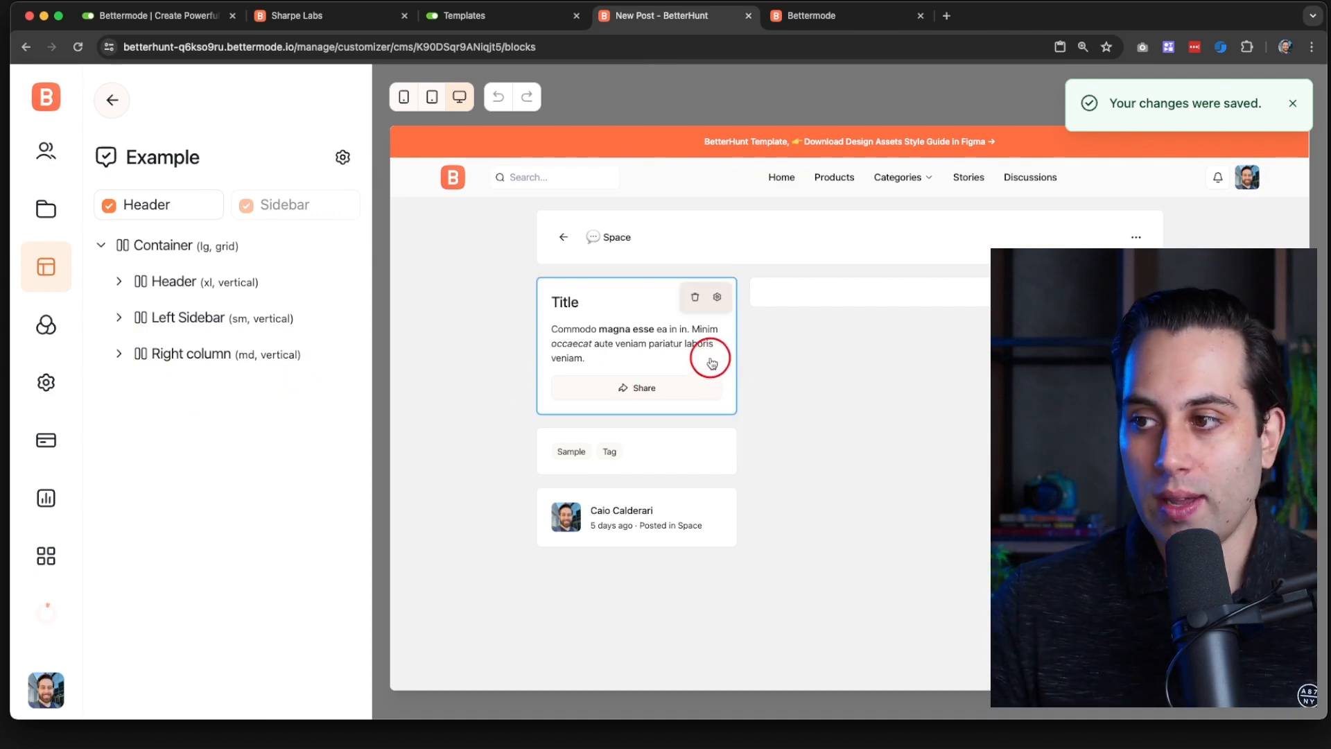
click(847, 293)
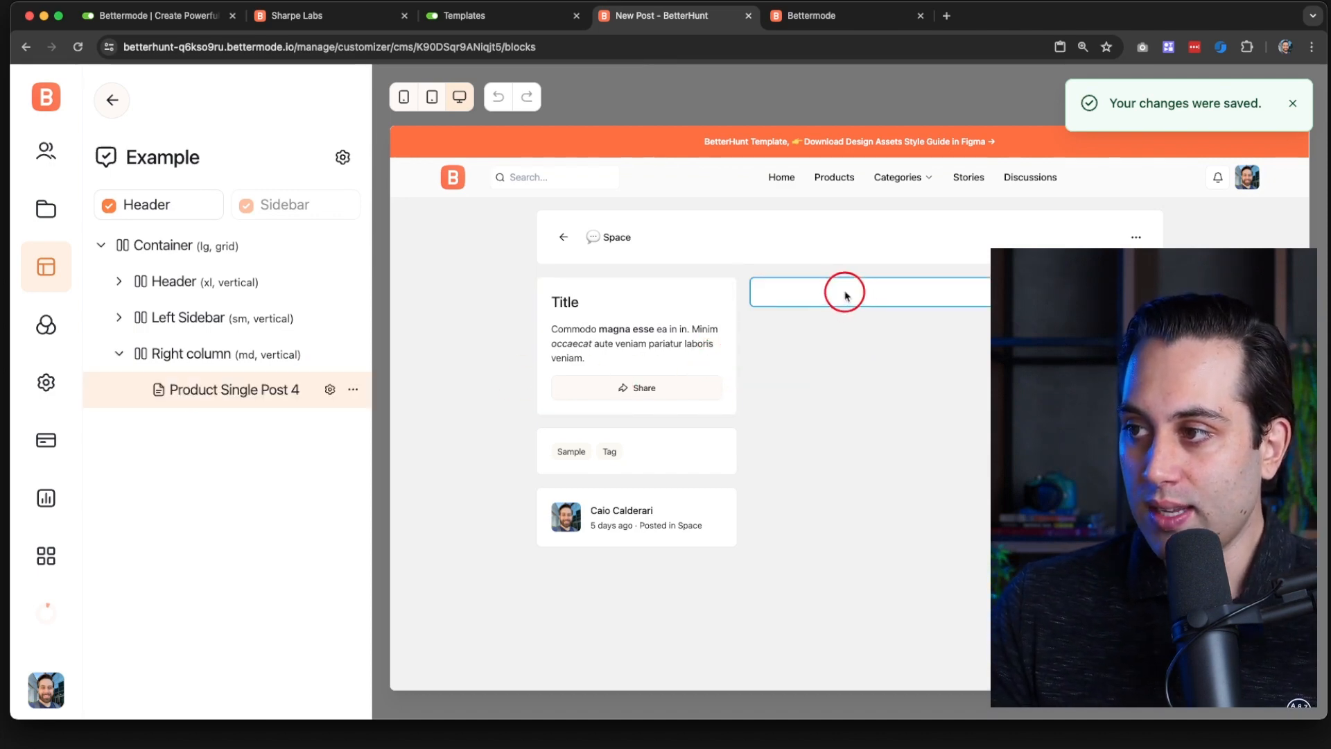
click(222, 391)
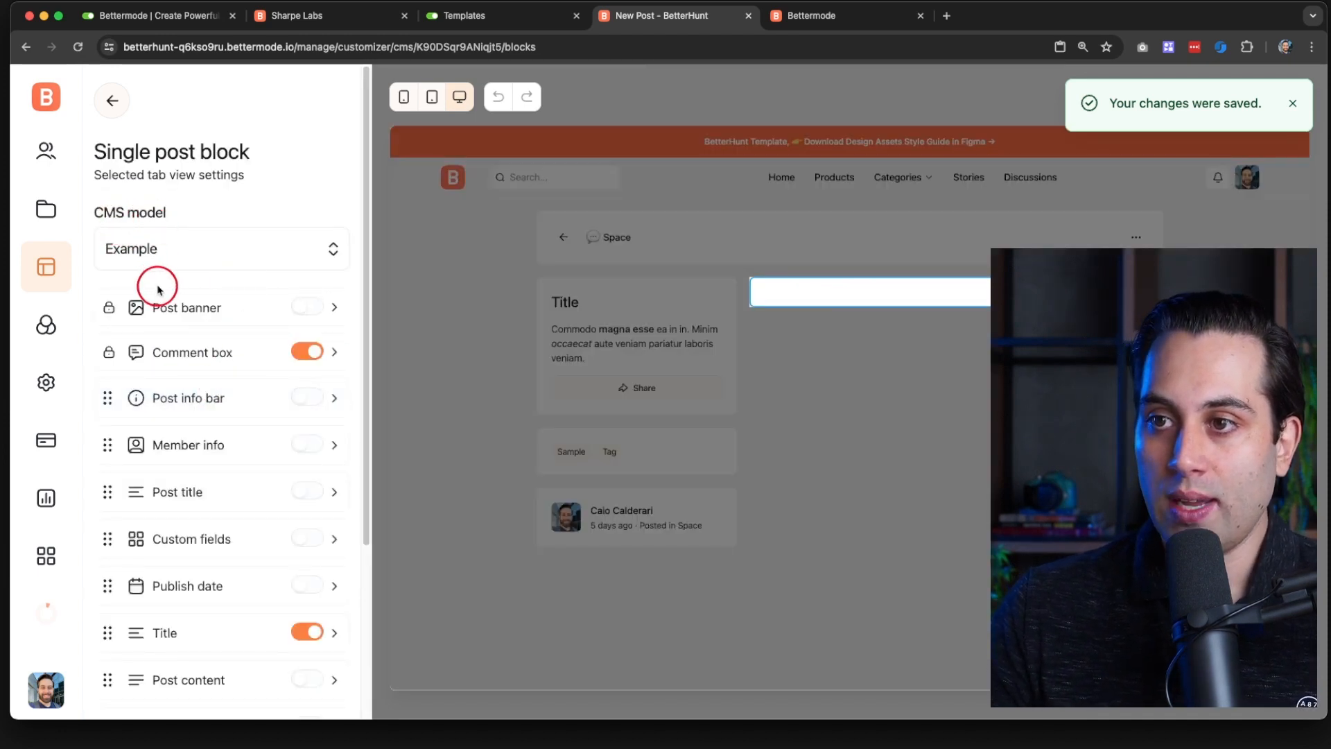
scroll(132, 284, down, 1)
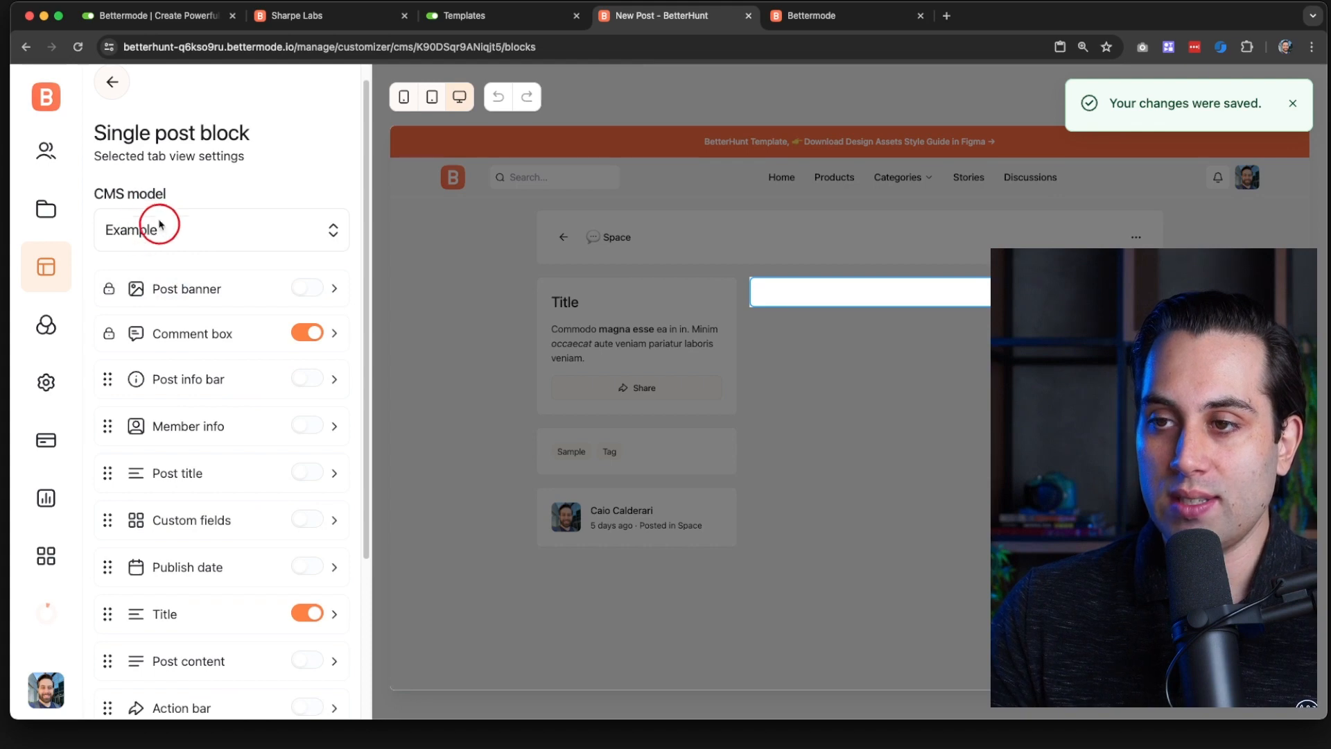
scroll(203, 326, down, 1)
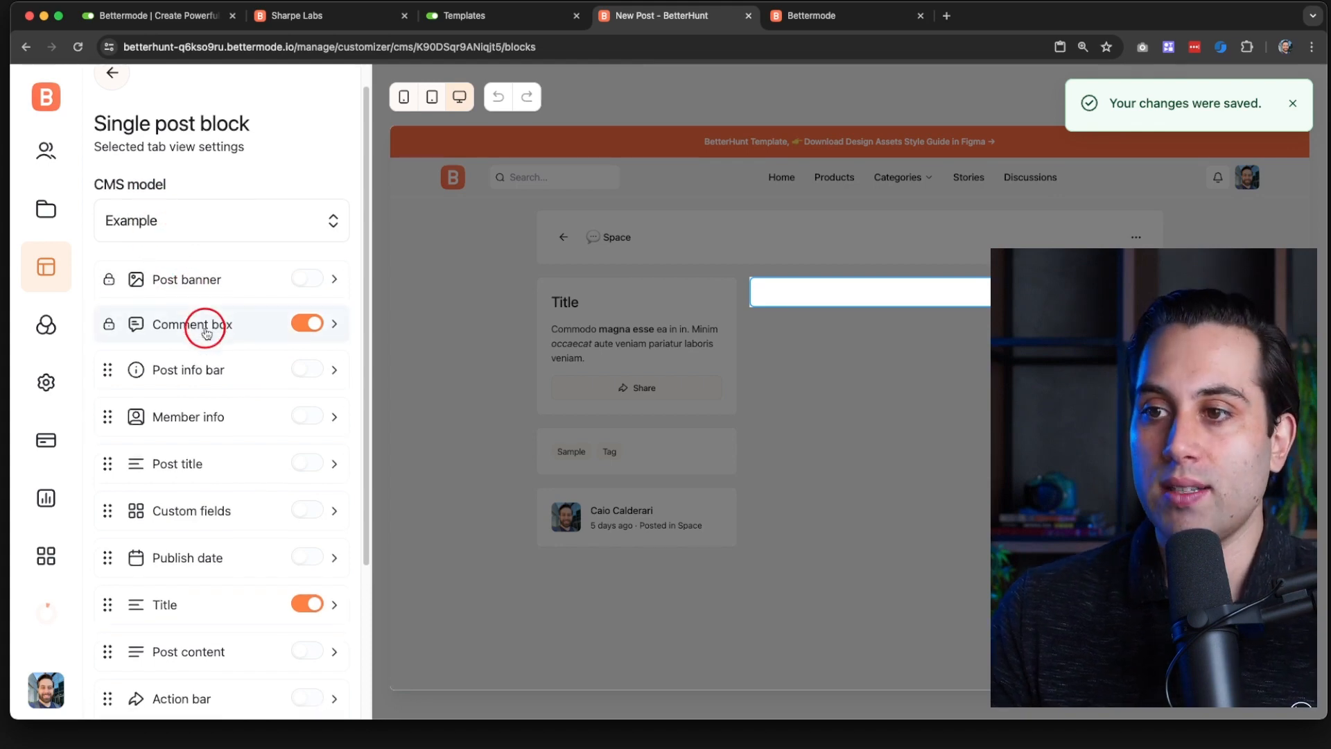
Step: Try the post banner on the block, leave it off, and turn off the comment box
click(308, 281)
click(308, 283)
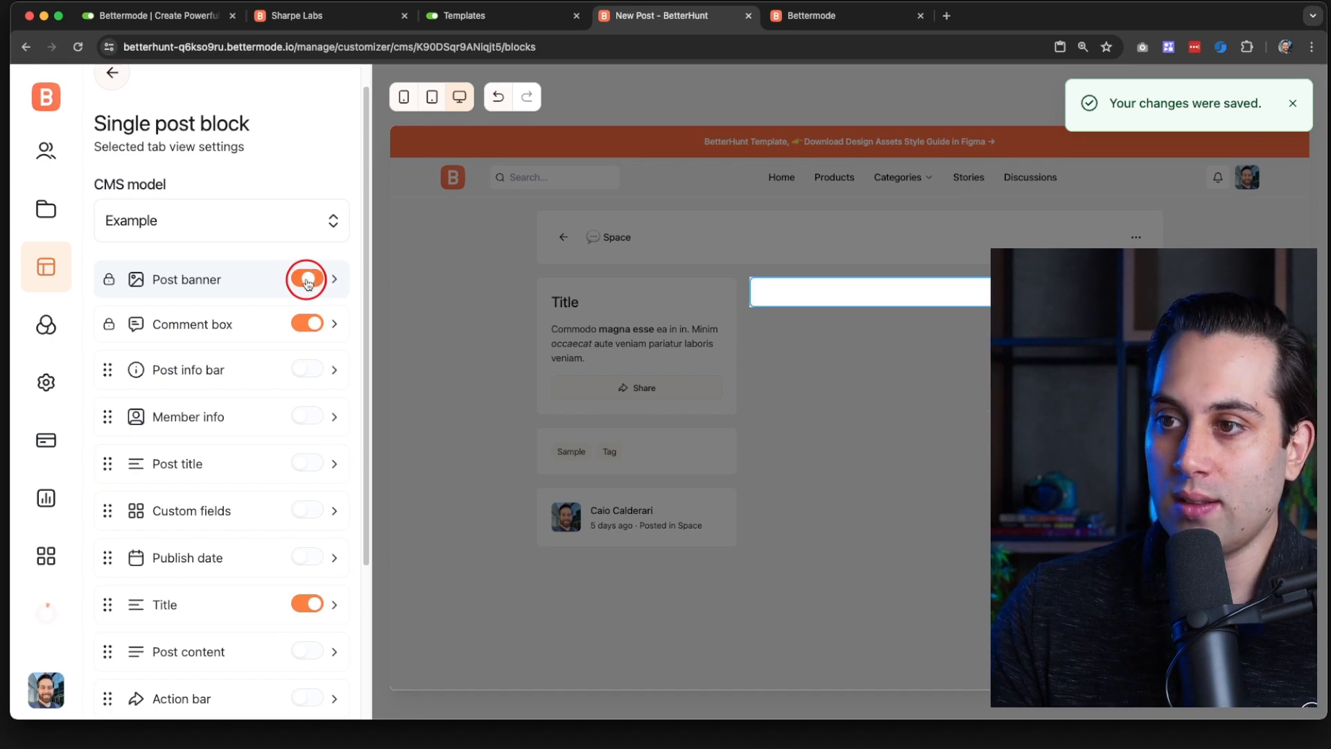
click(303, 326)
click(303, 326)
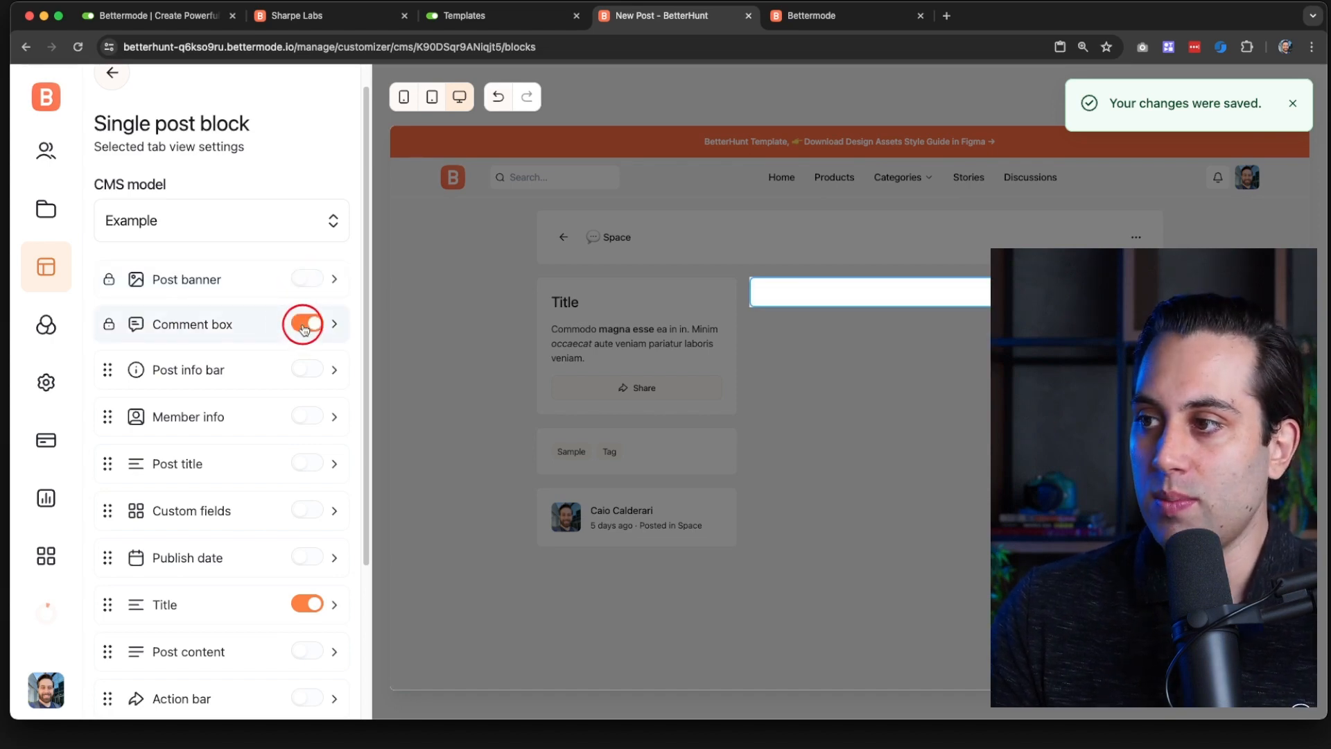
click(303, 325)
Step: Show the Product Screenshots field in the right column's block with Gallery appearance and save the changes
scroll(222, 422, down, 1)
scroll(222, 422, down, 3)
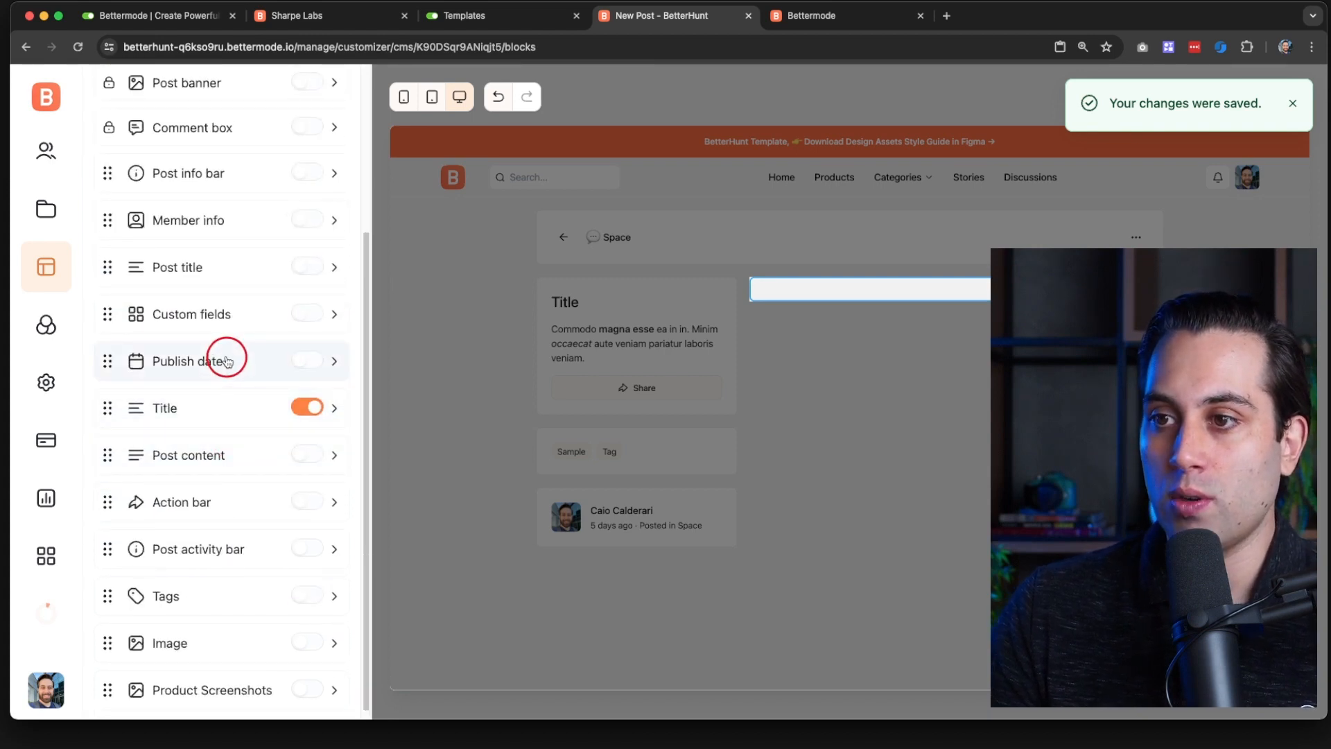
scroll(239, 391, down, 1)
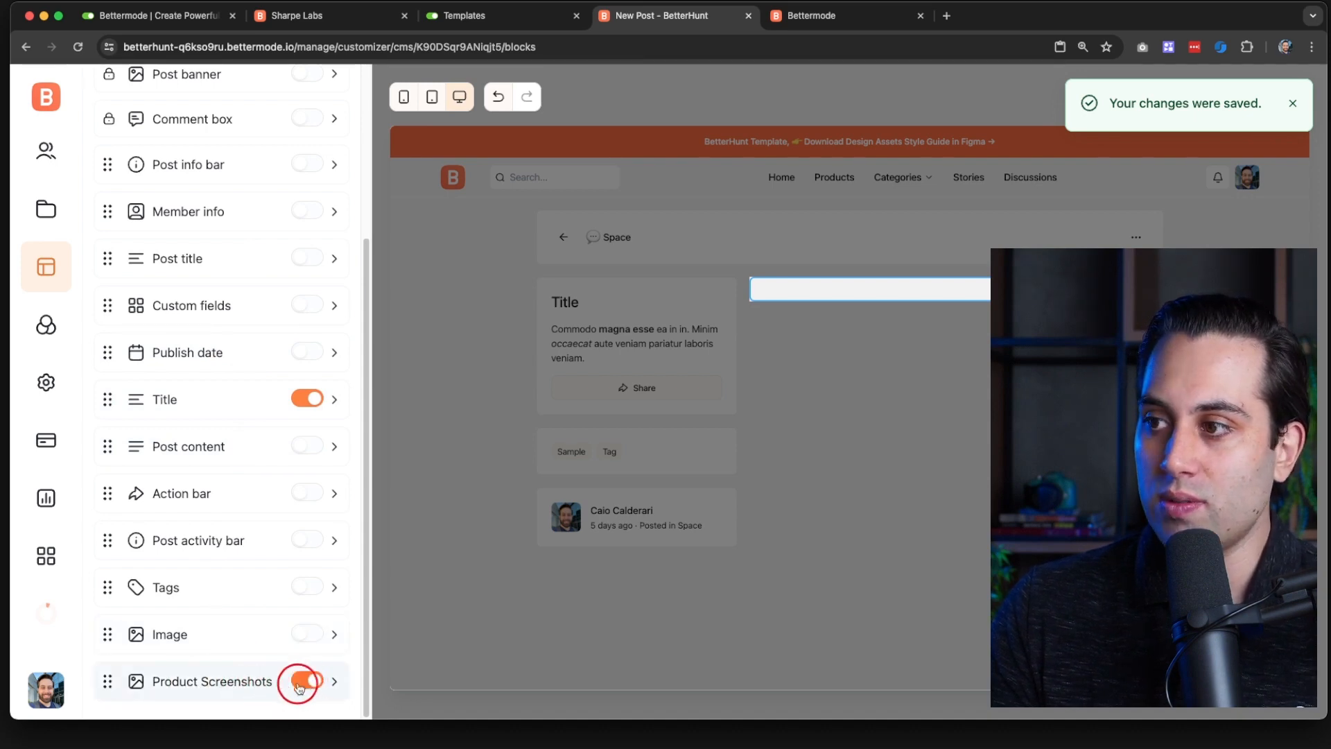
click(255, 684)
click(271, 378)
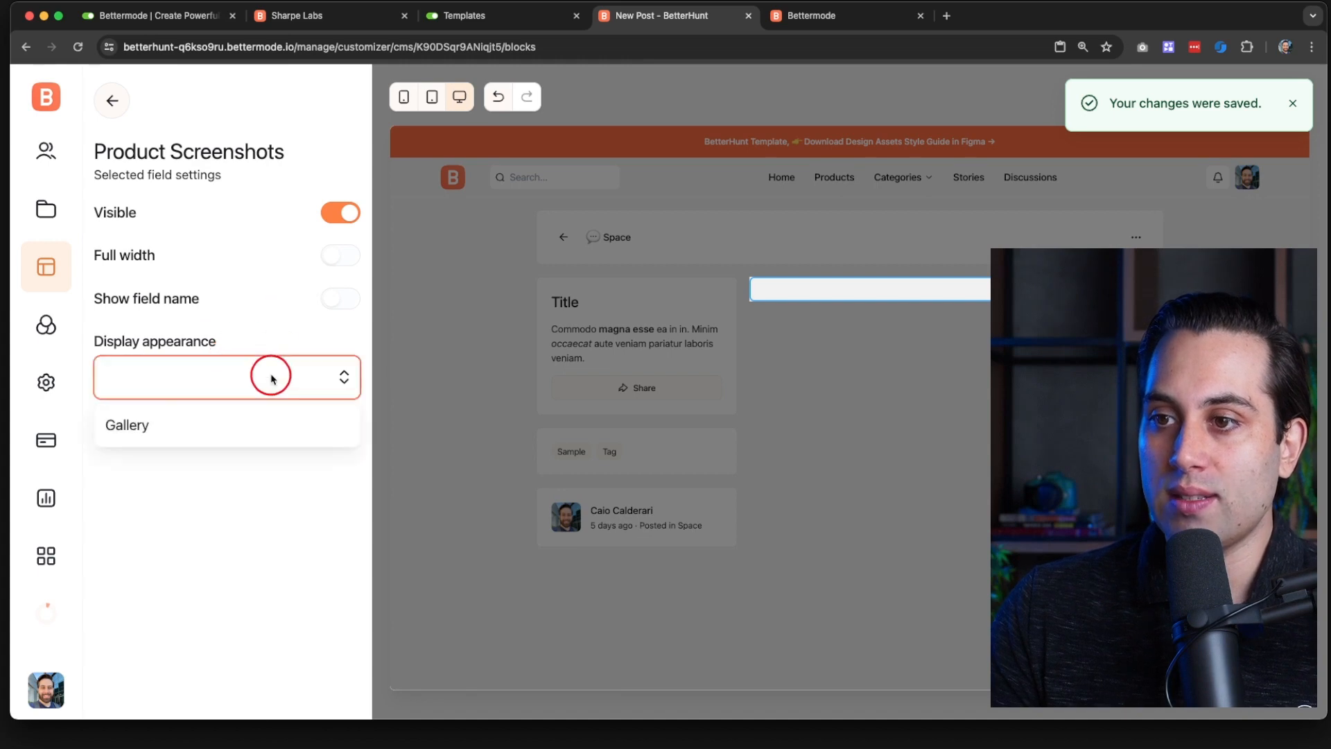
click(240, 424)
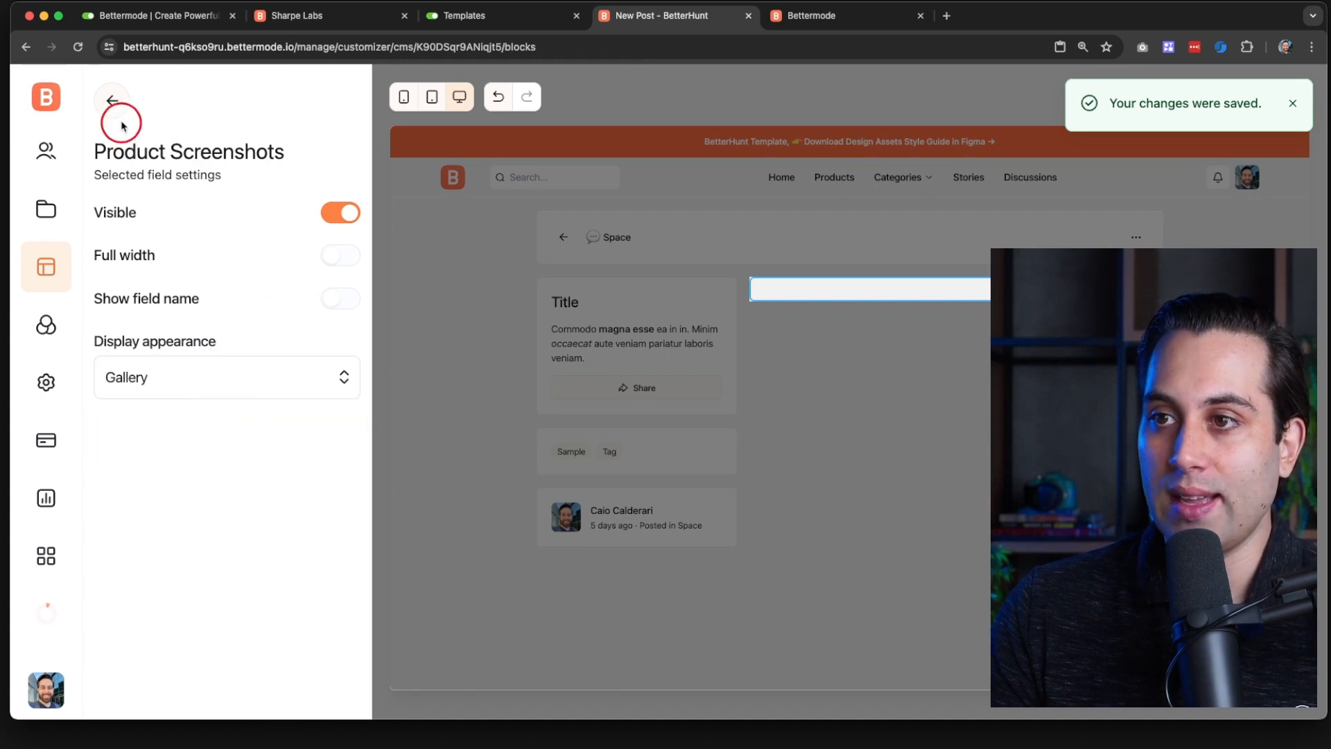
click(111, 101)
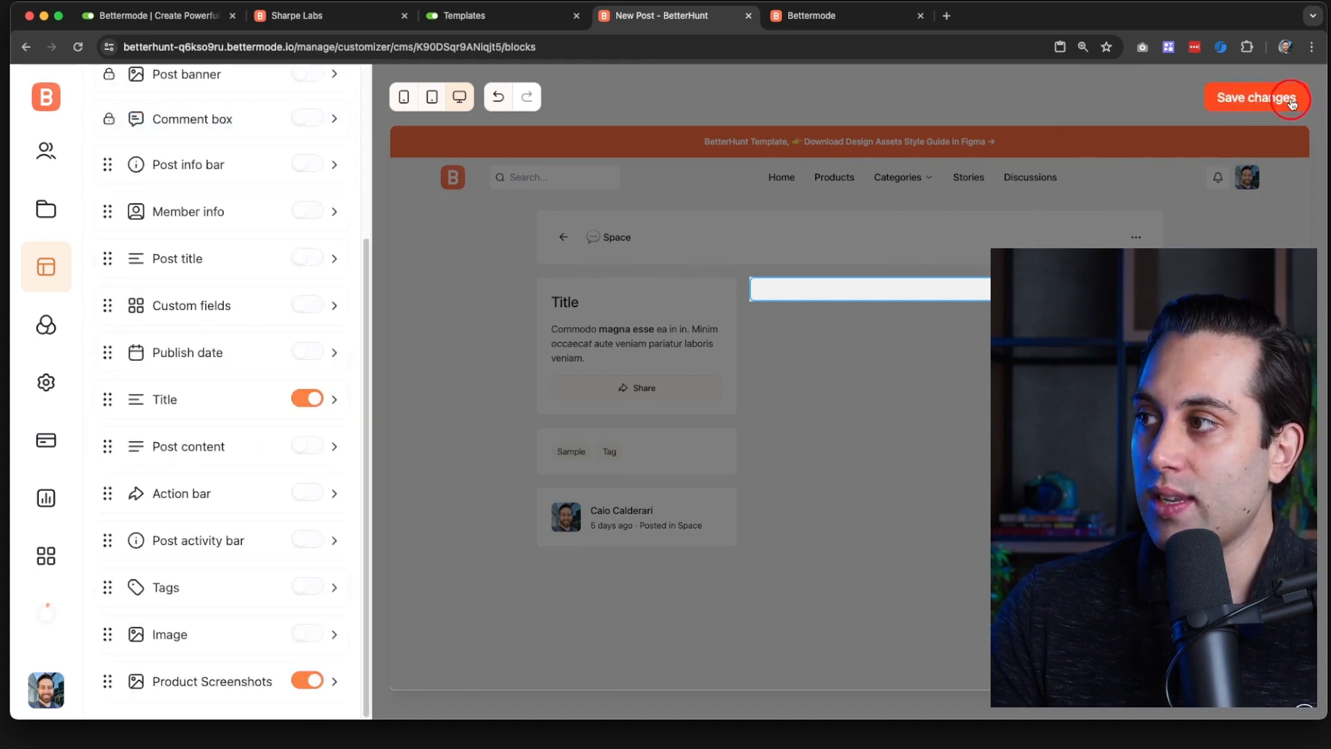
click(1296, 91)
Step: Check the screenshot gallery on the live Bettermode post, enlarging one image and closing it again
click(786, 15)
scroll(691, 374, down, 3)
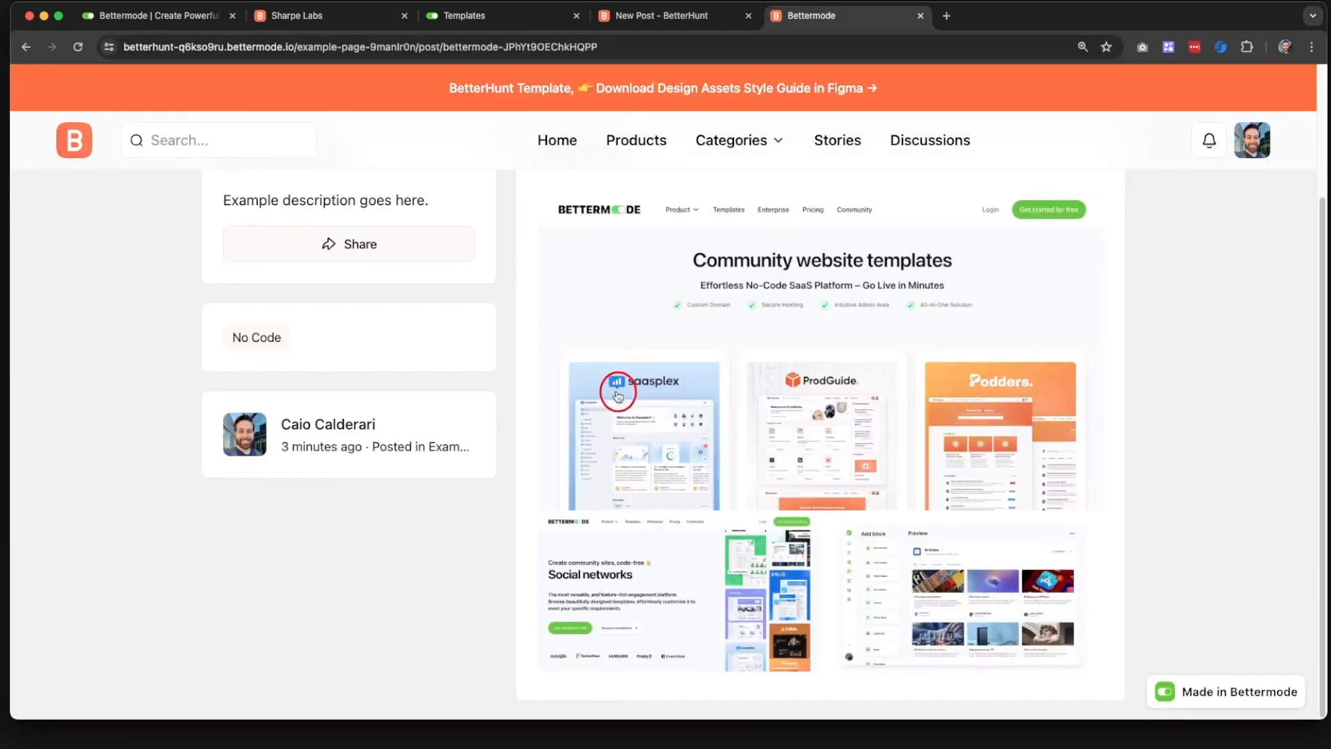
click(617, 395)
click(1247, 110)
scroll(547, 397, up, 2)
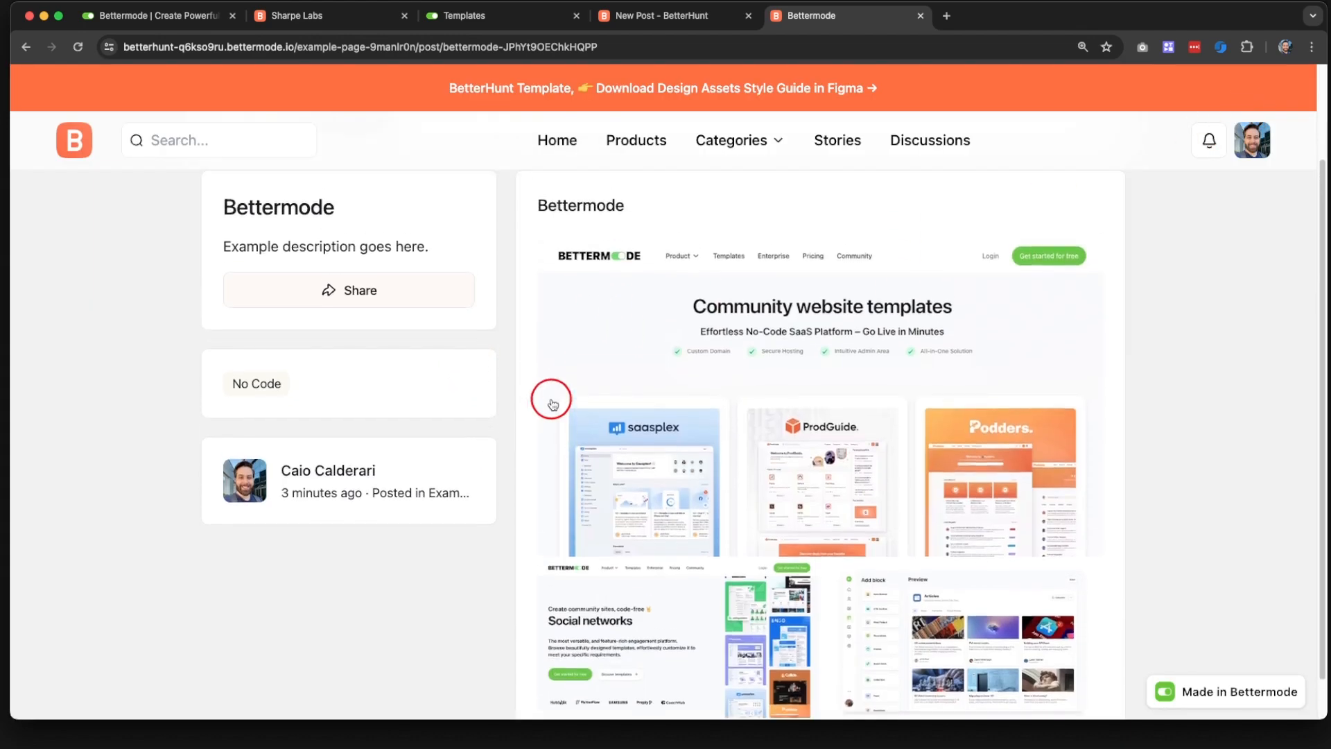
scroll(264, 378, up, 1)
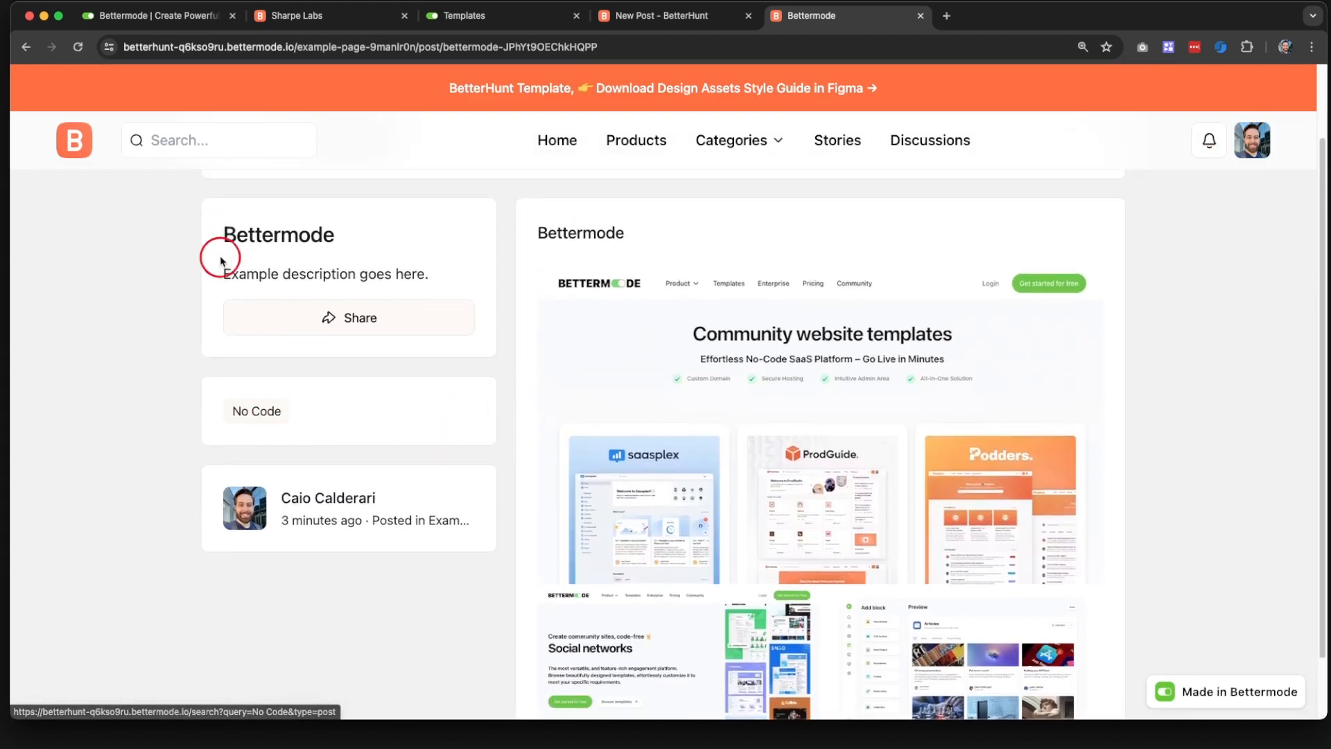
Step: Return to the Example page design and open the settings of the left sidebar's title and description block
click(648, 16)
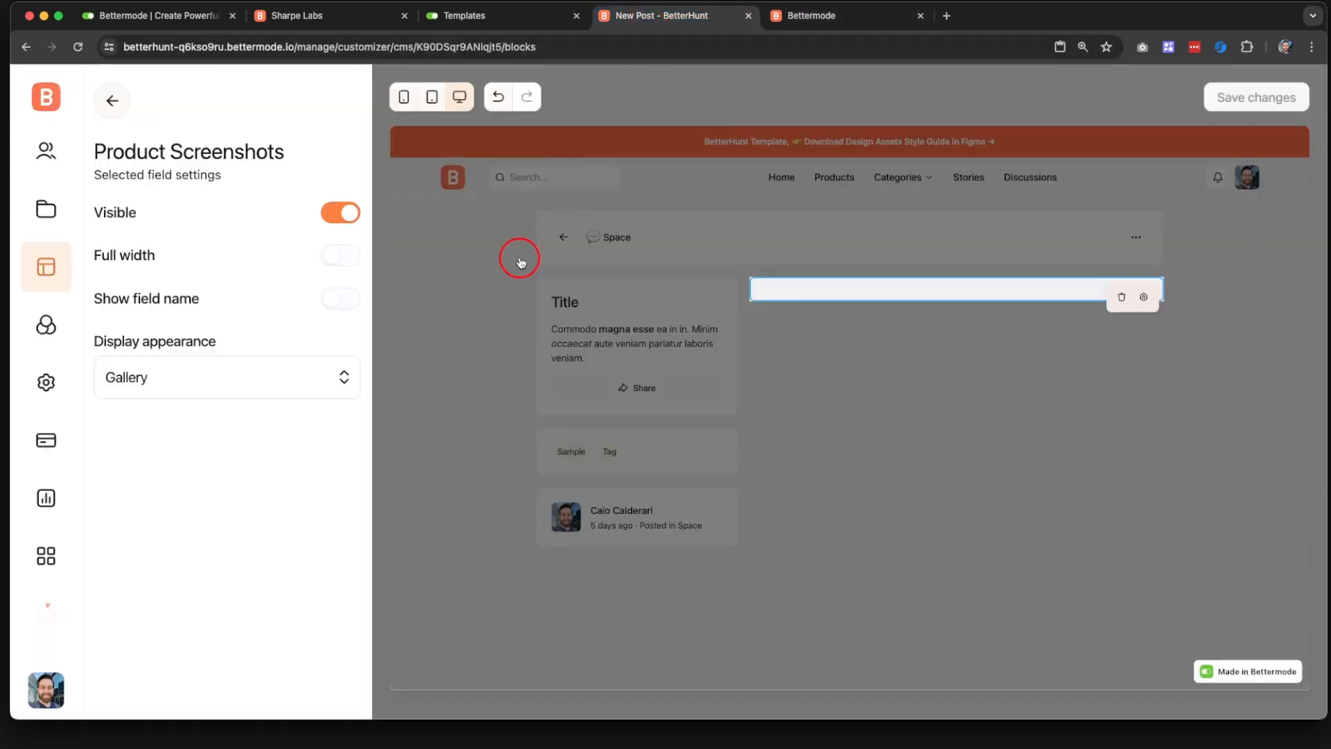
click(106, 95)
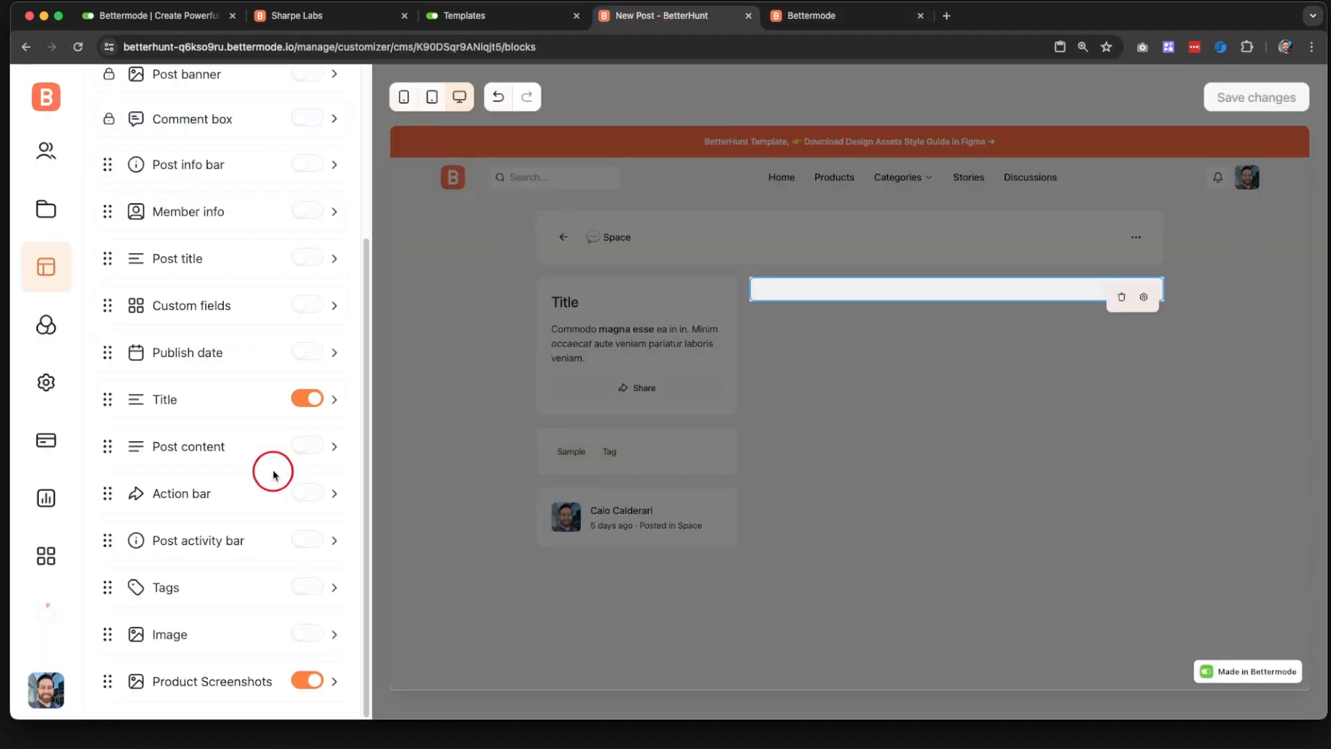
scroll(146, 120, up, 4)
click(469, 324)
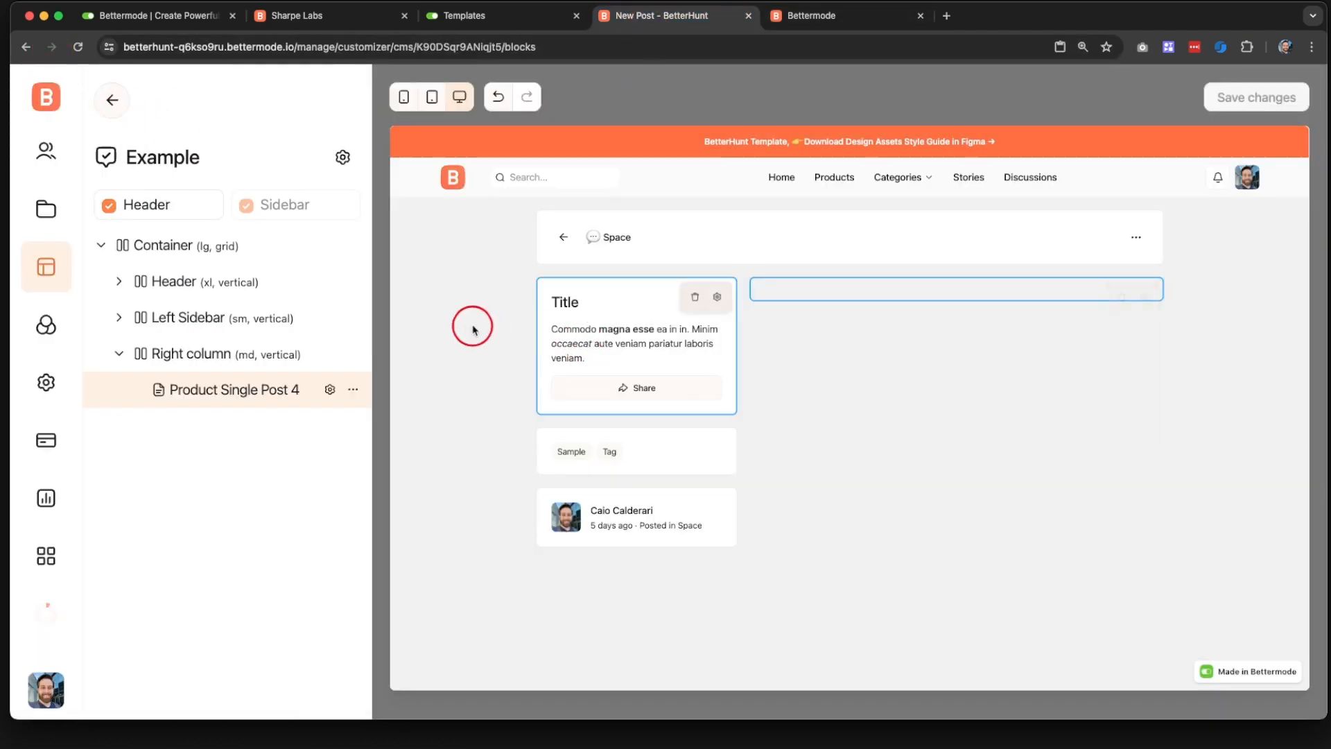
click(587, 314)
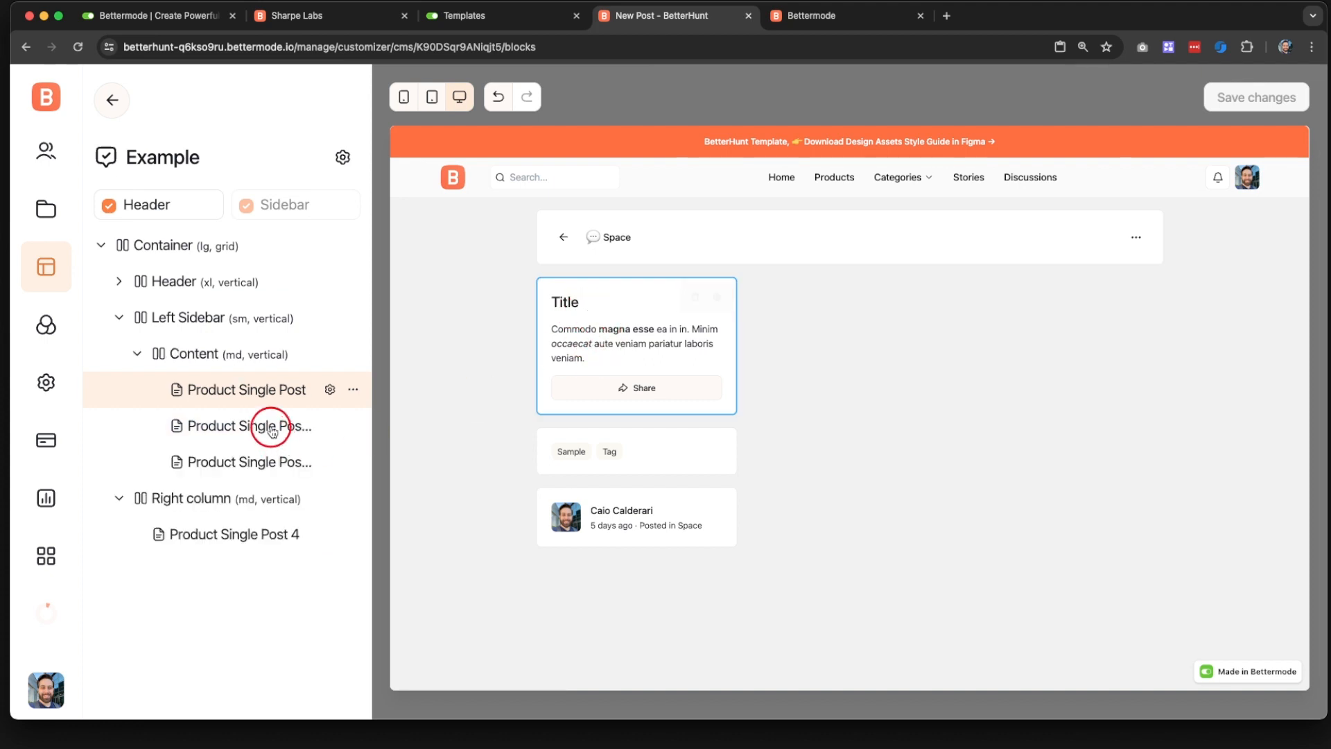
click(220, 393)
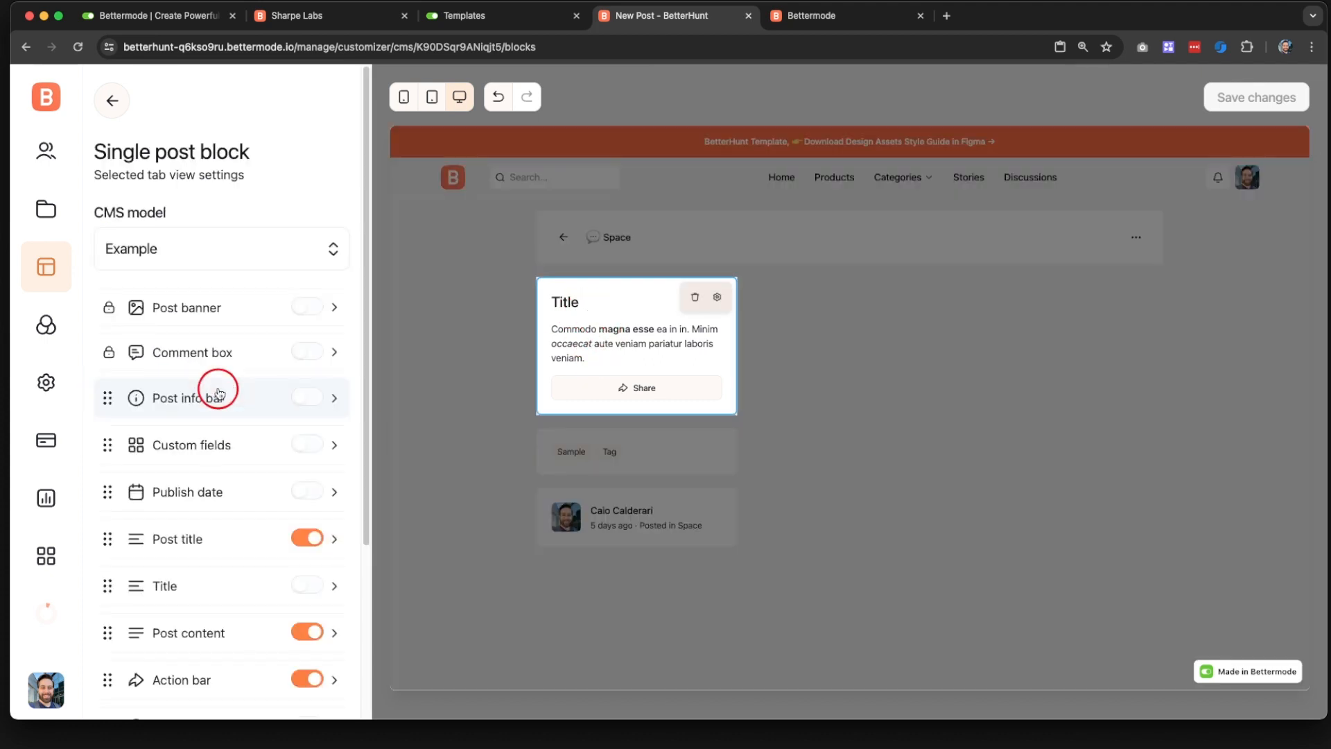
Step: Show the Image field in the left sidebar's block with CoverImage appearance and save the changes
scroll(240, 430, down, 2)
scroll(244, 444, down, 2)
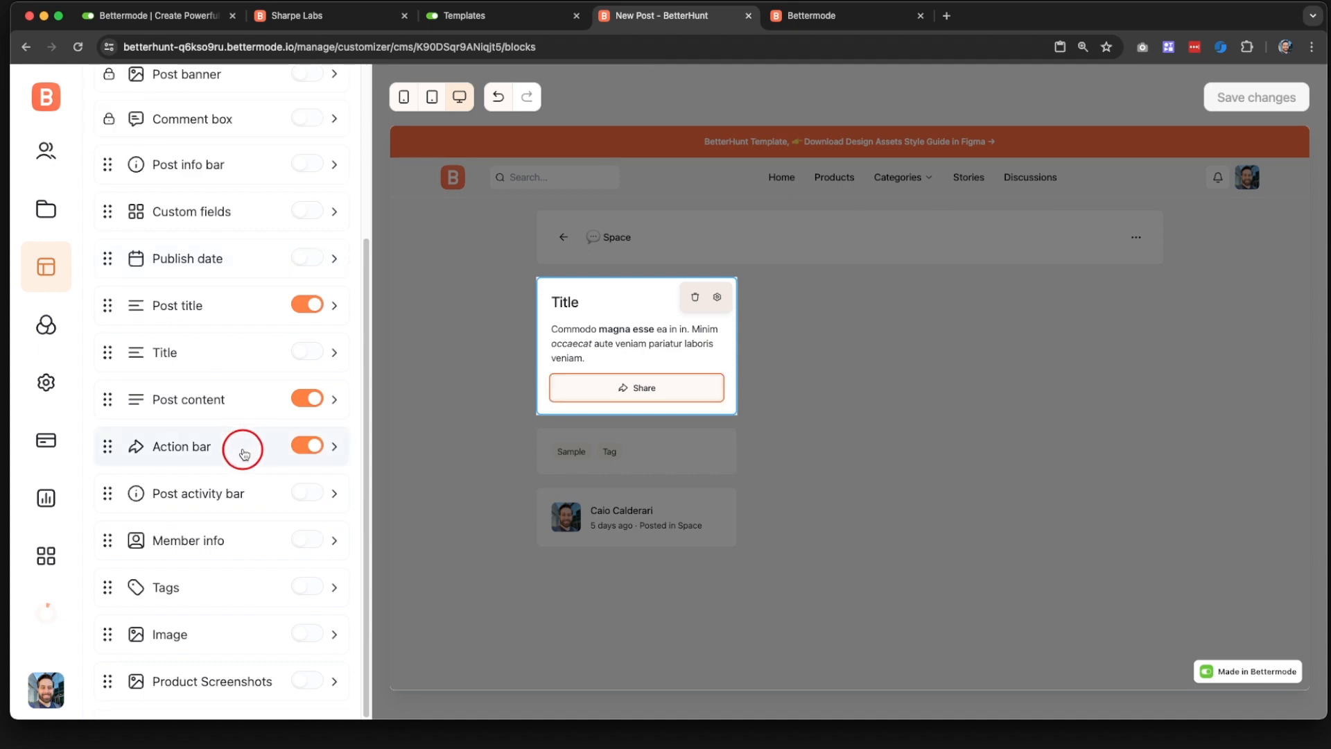
click(302, 636)
click(238, 624)
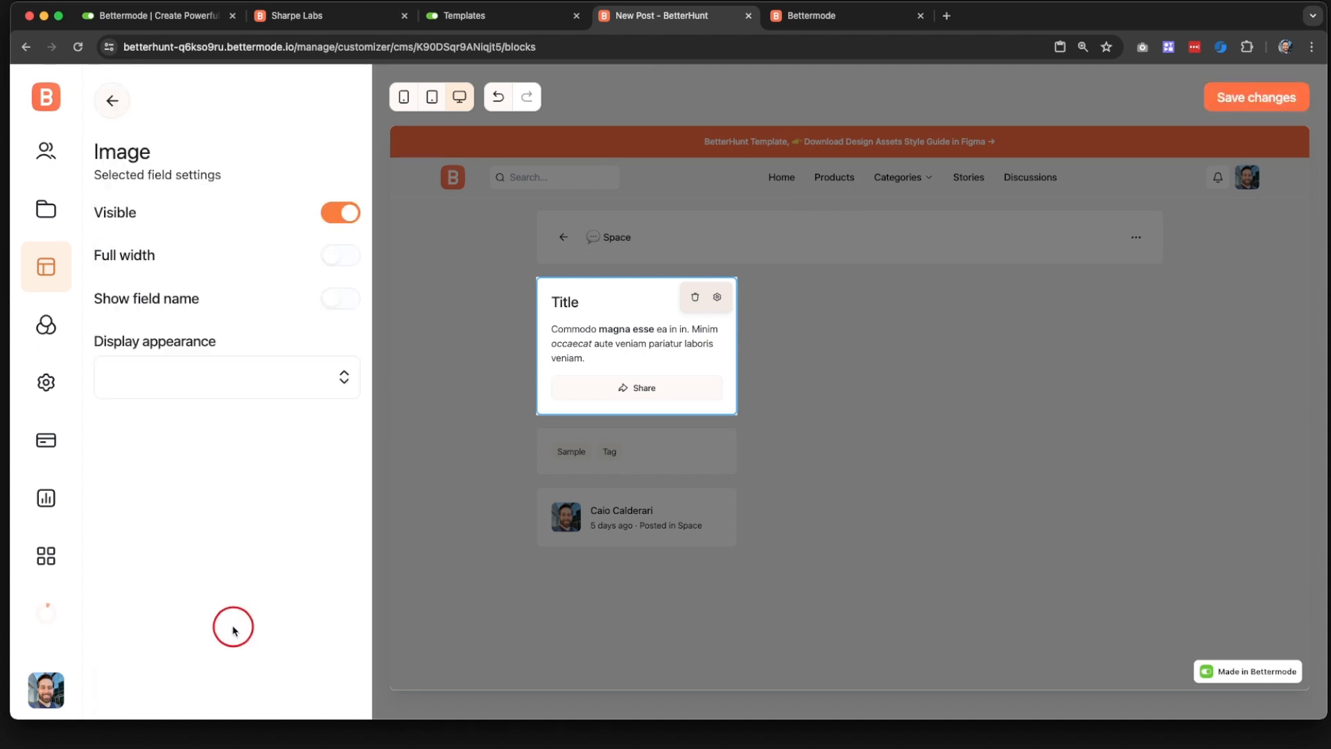
click(196, 374)
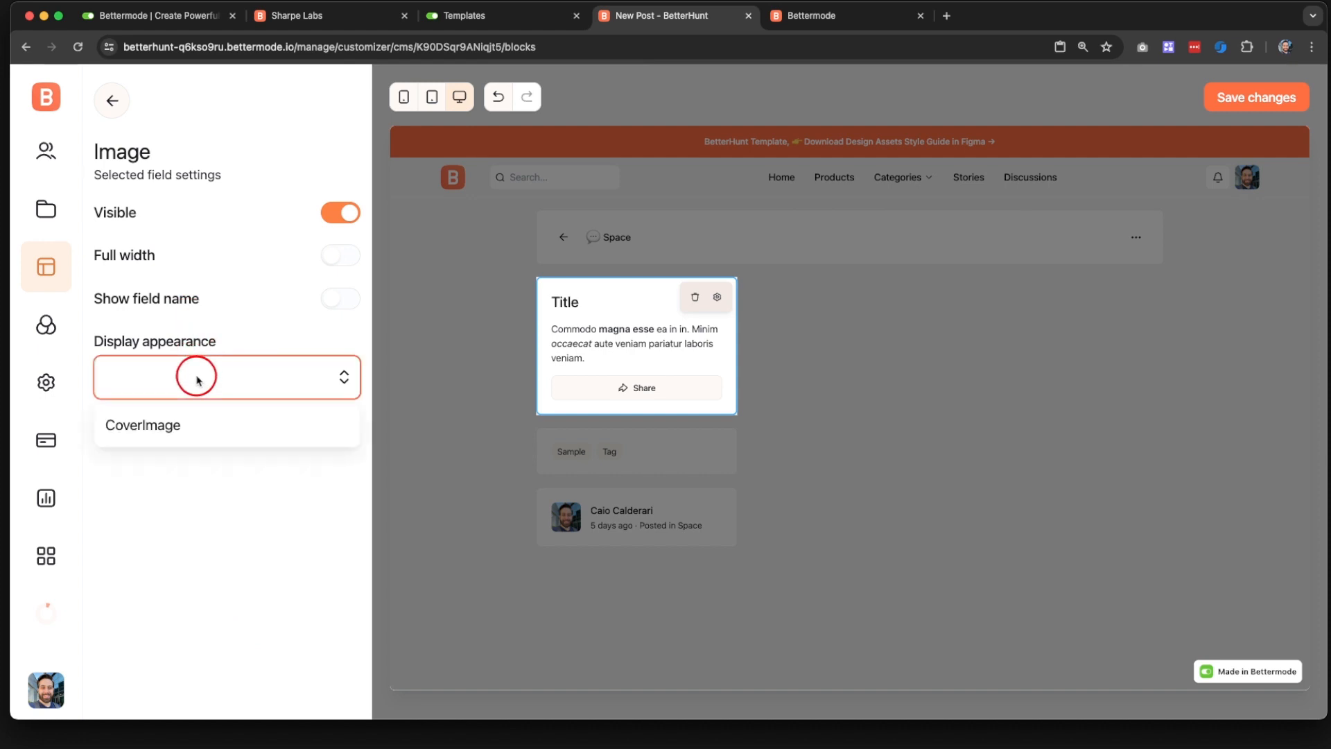
click(187, 432)
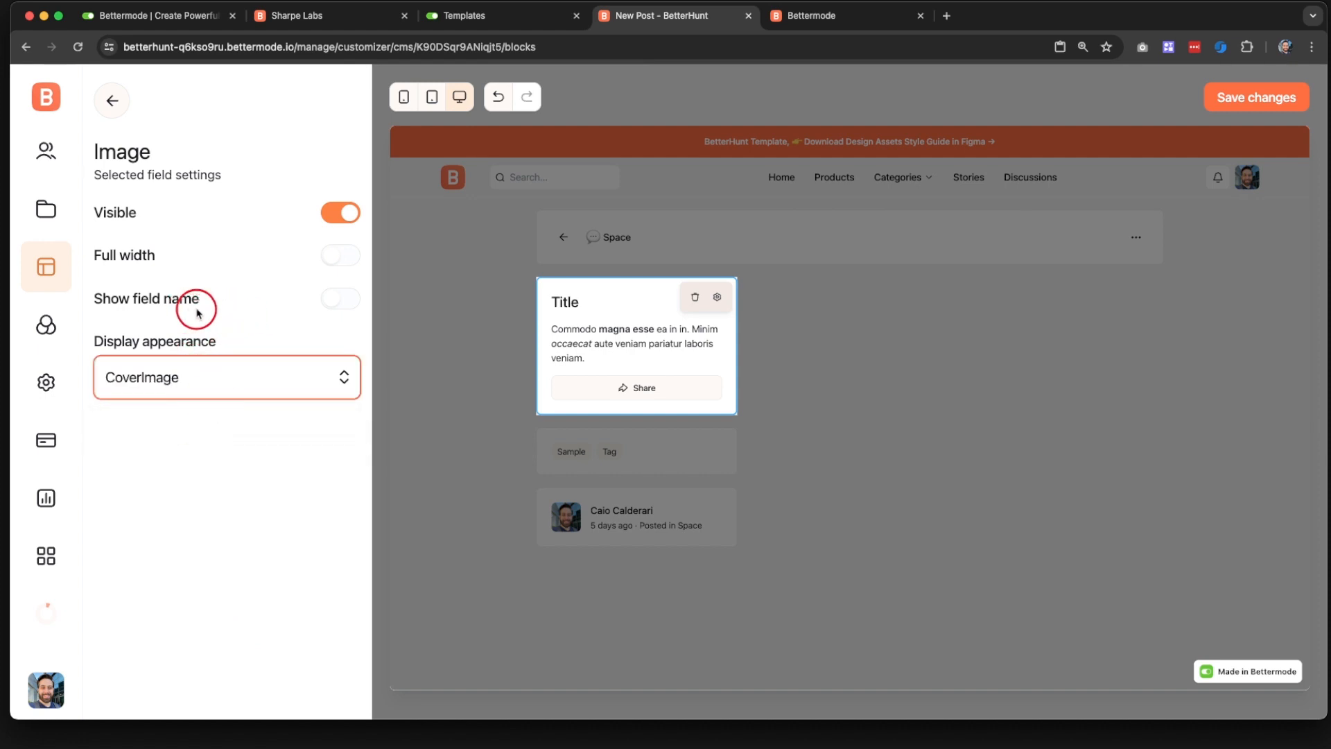
click(1262, 96)
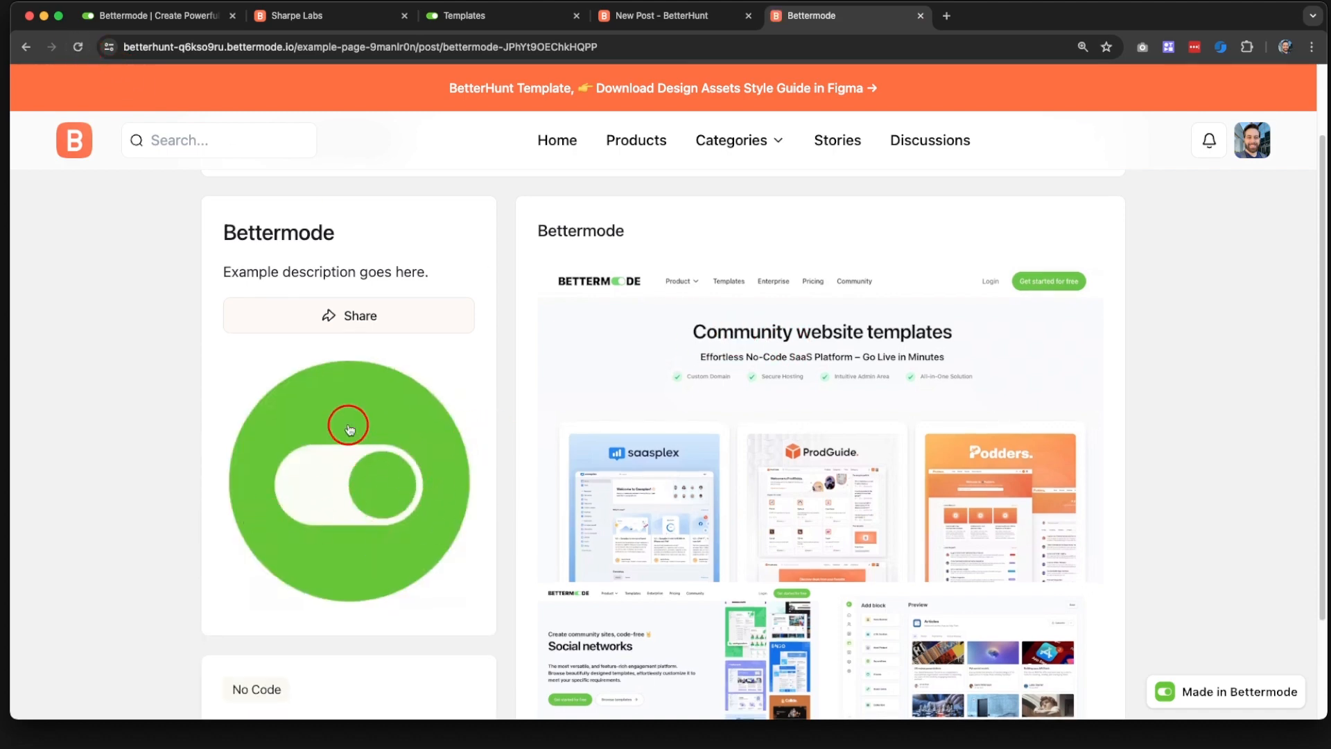
Step: Move the Image field above Post title in the left sidebar's block and save the changes
click(669, 15)
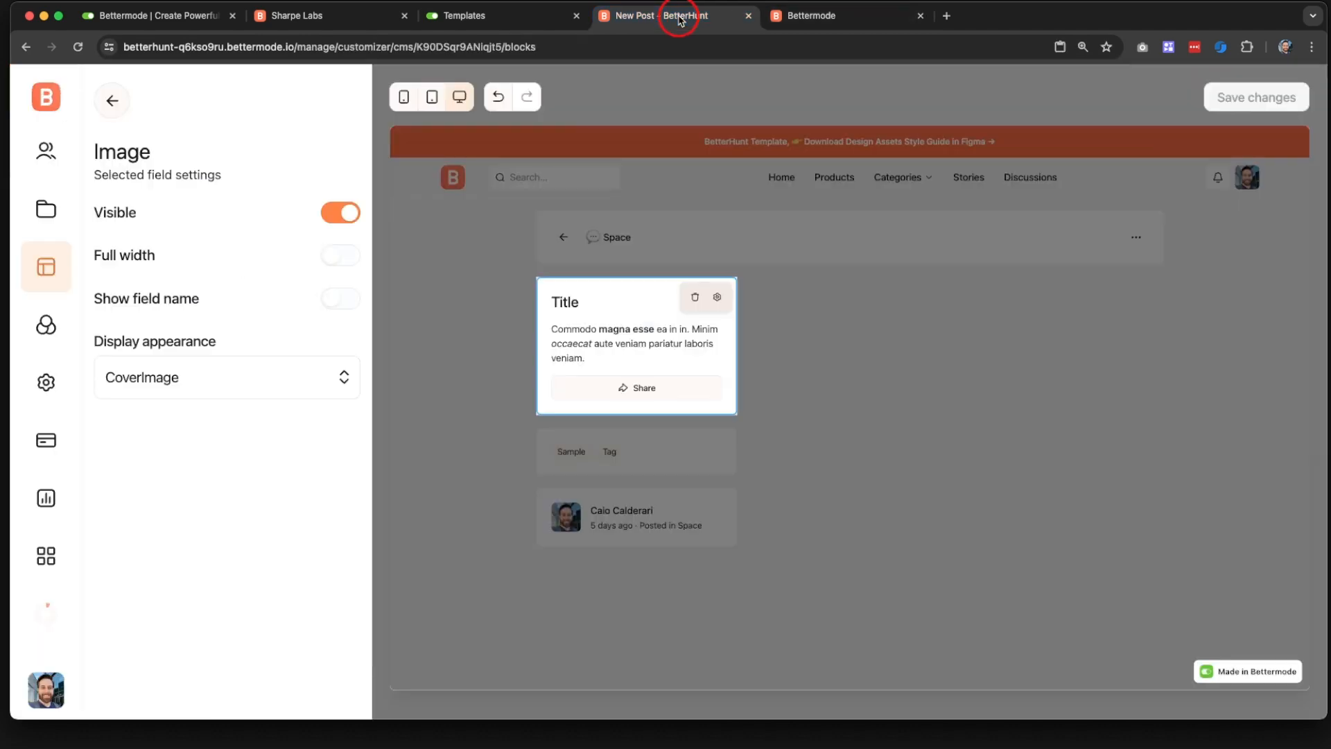
click(113, 110)
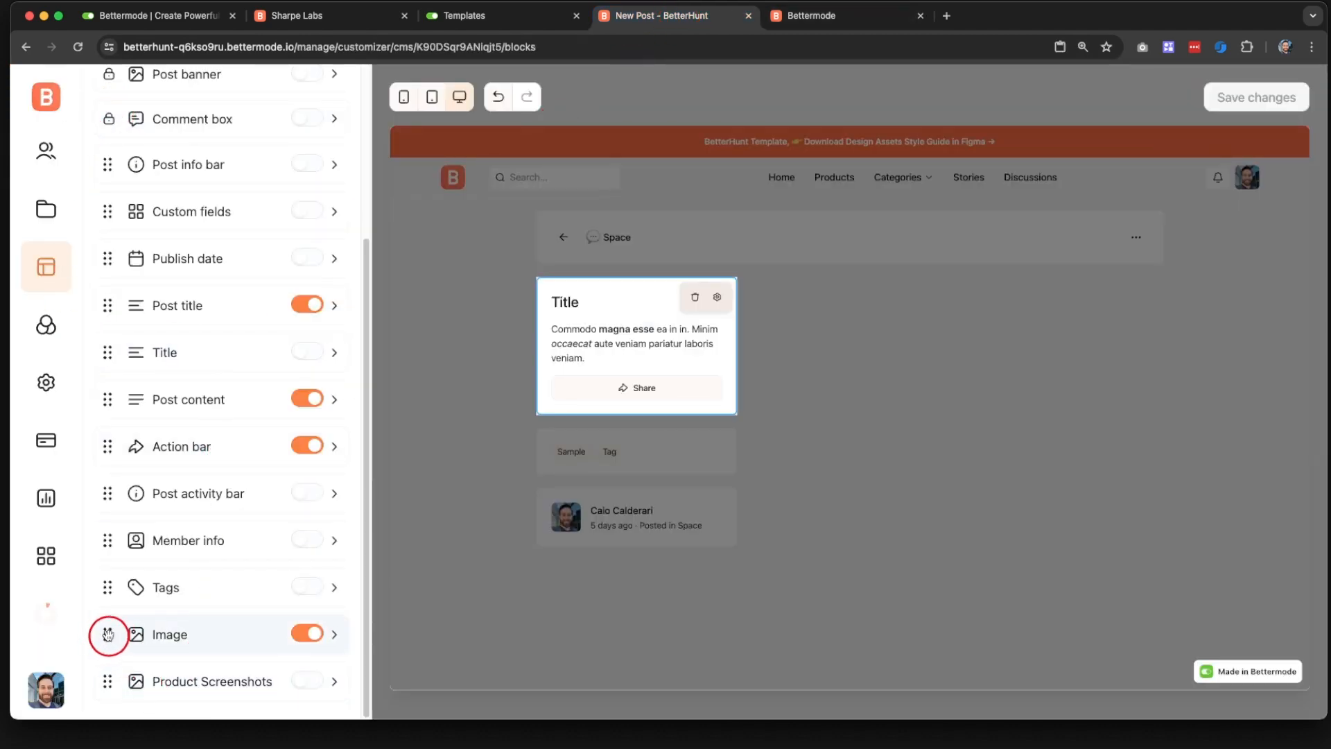
drag(113, 635, 116, 303)
scroll(238, 326, up, 3)
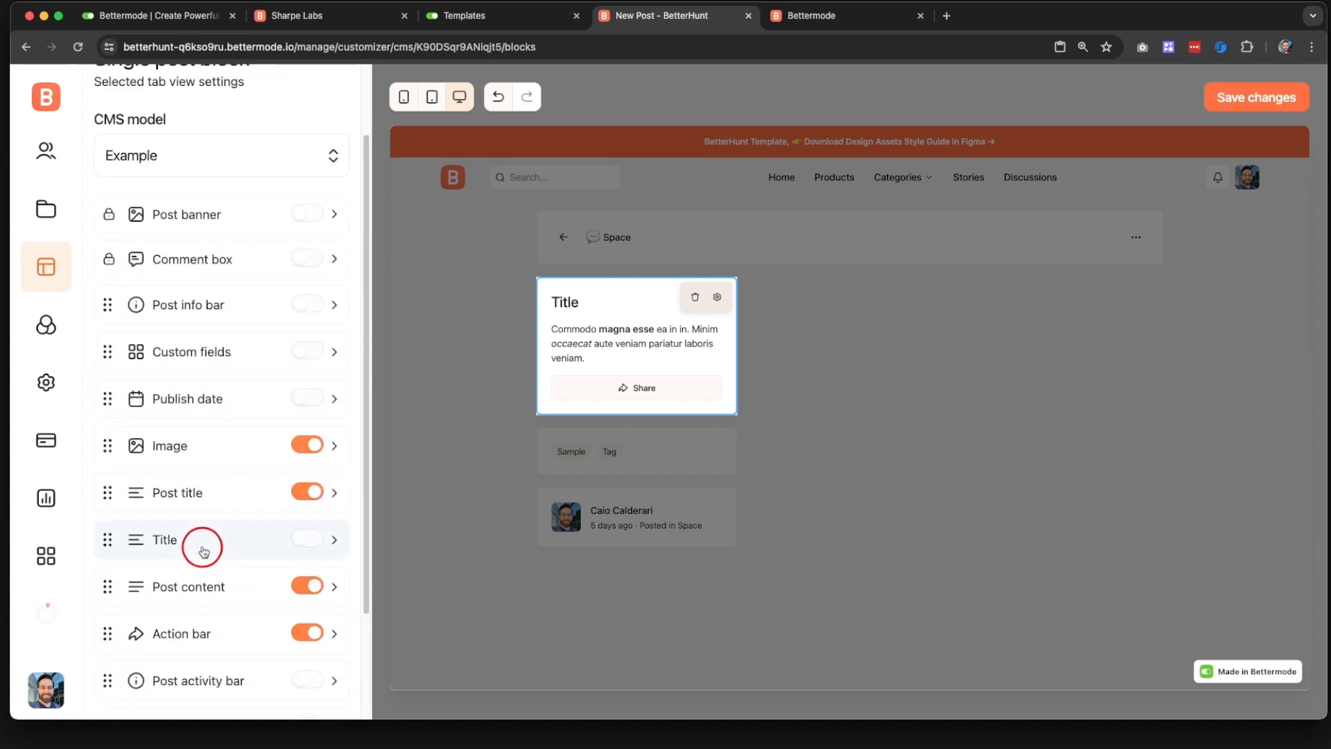
click(1240, 95)
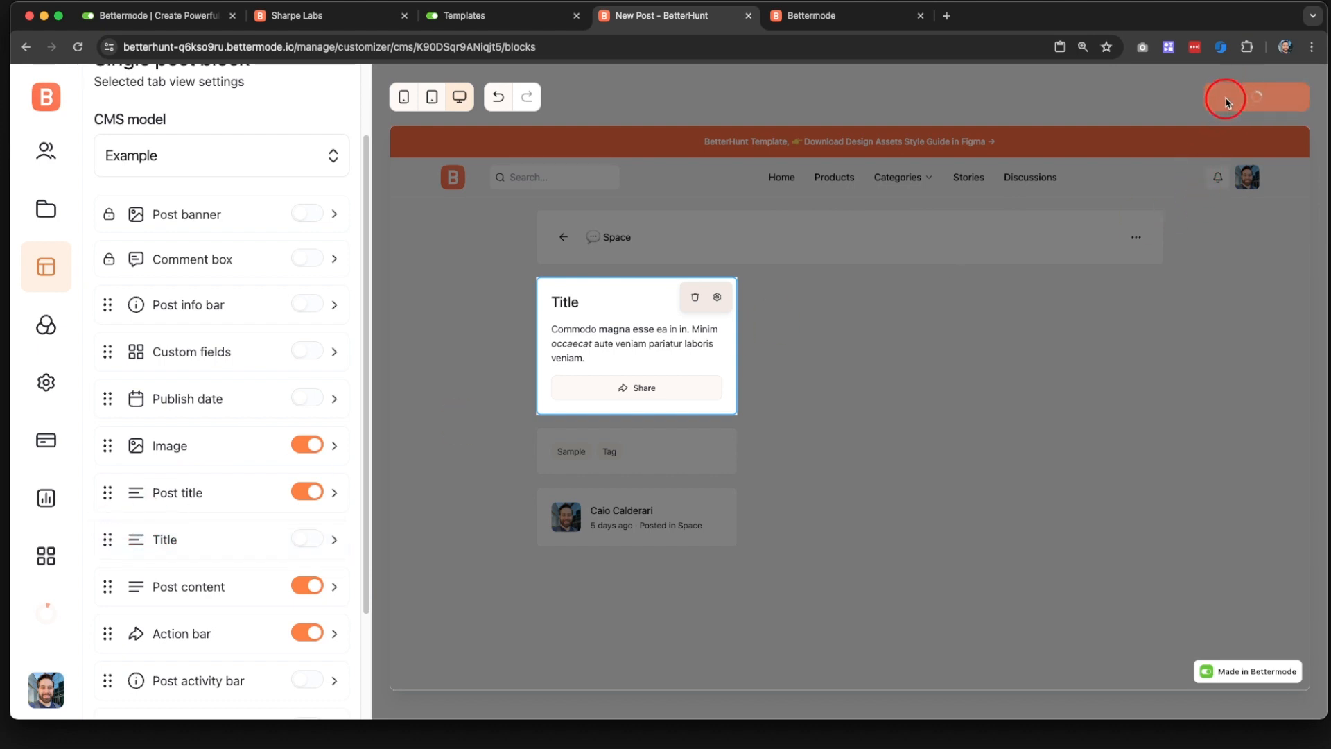
Step: Reload the live Bettermode post and review its updated layout down to the author details
click(839, 17)
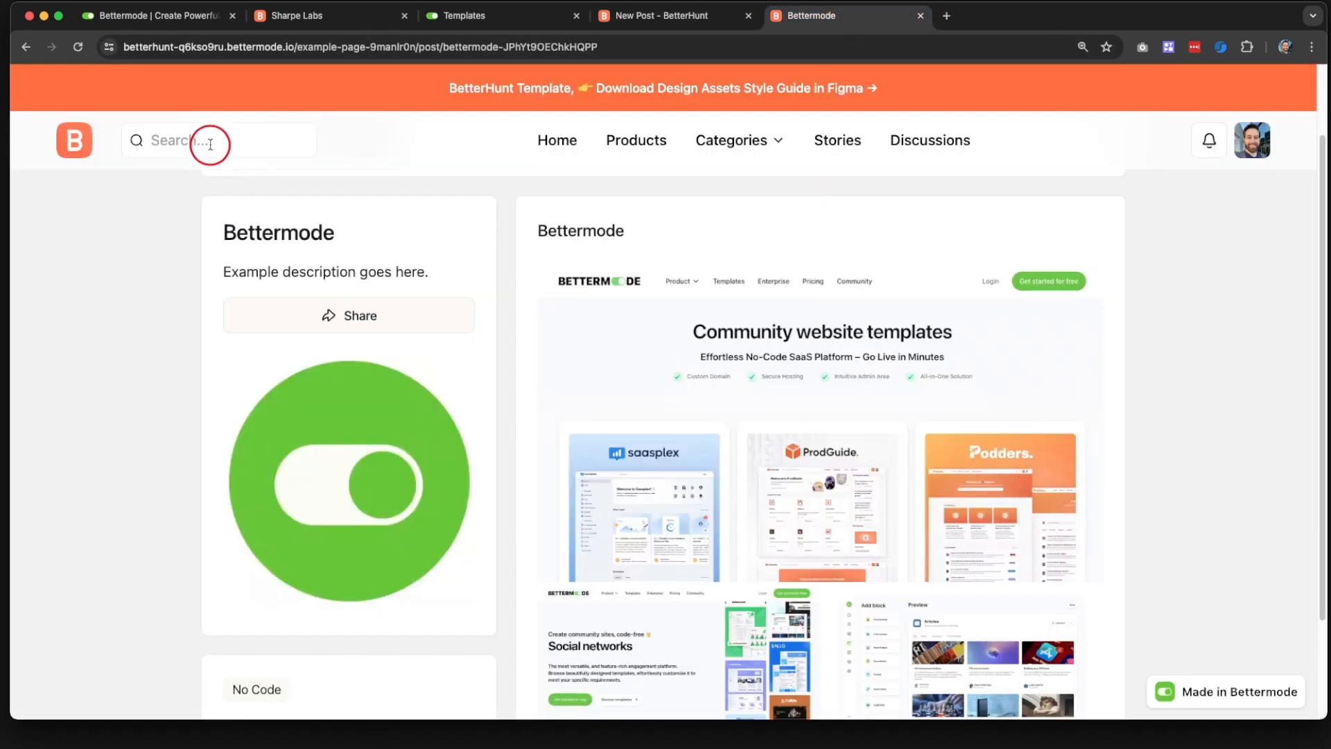
click(76, 48)
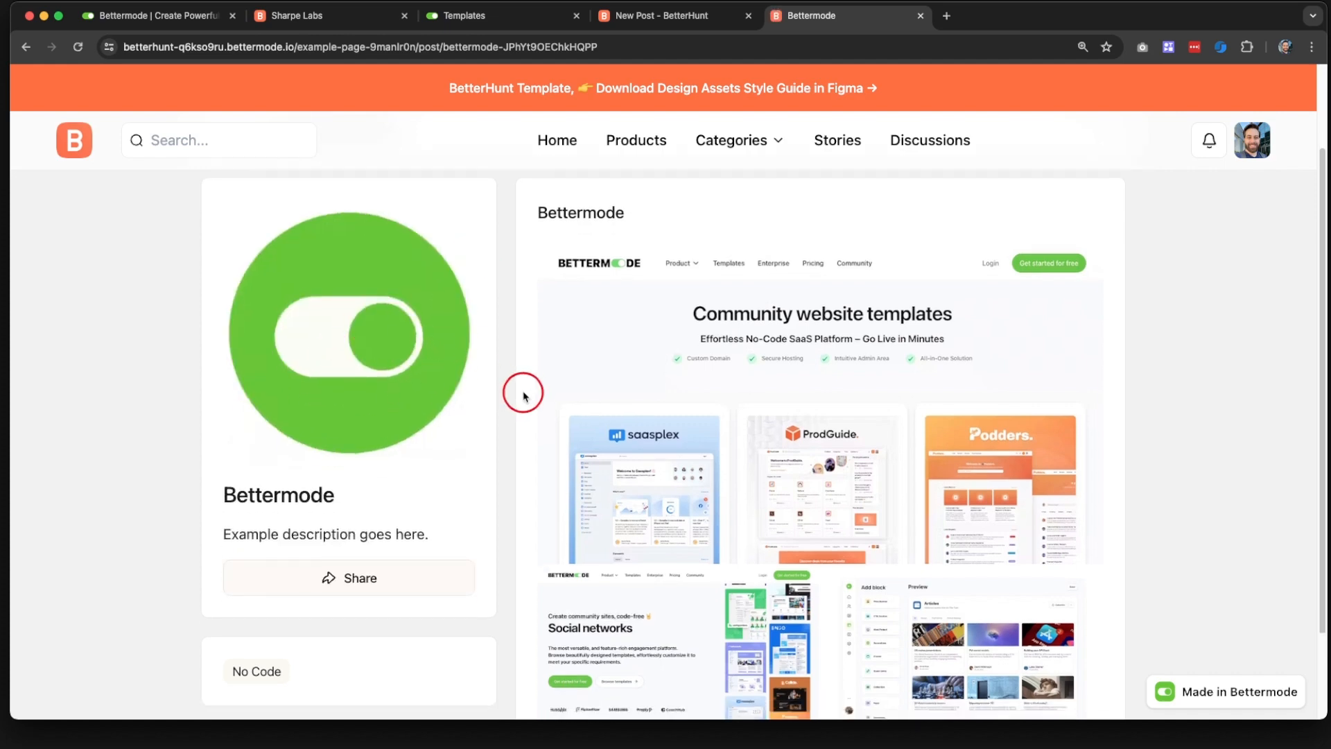
scroll(550, 375, down, 1)
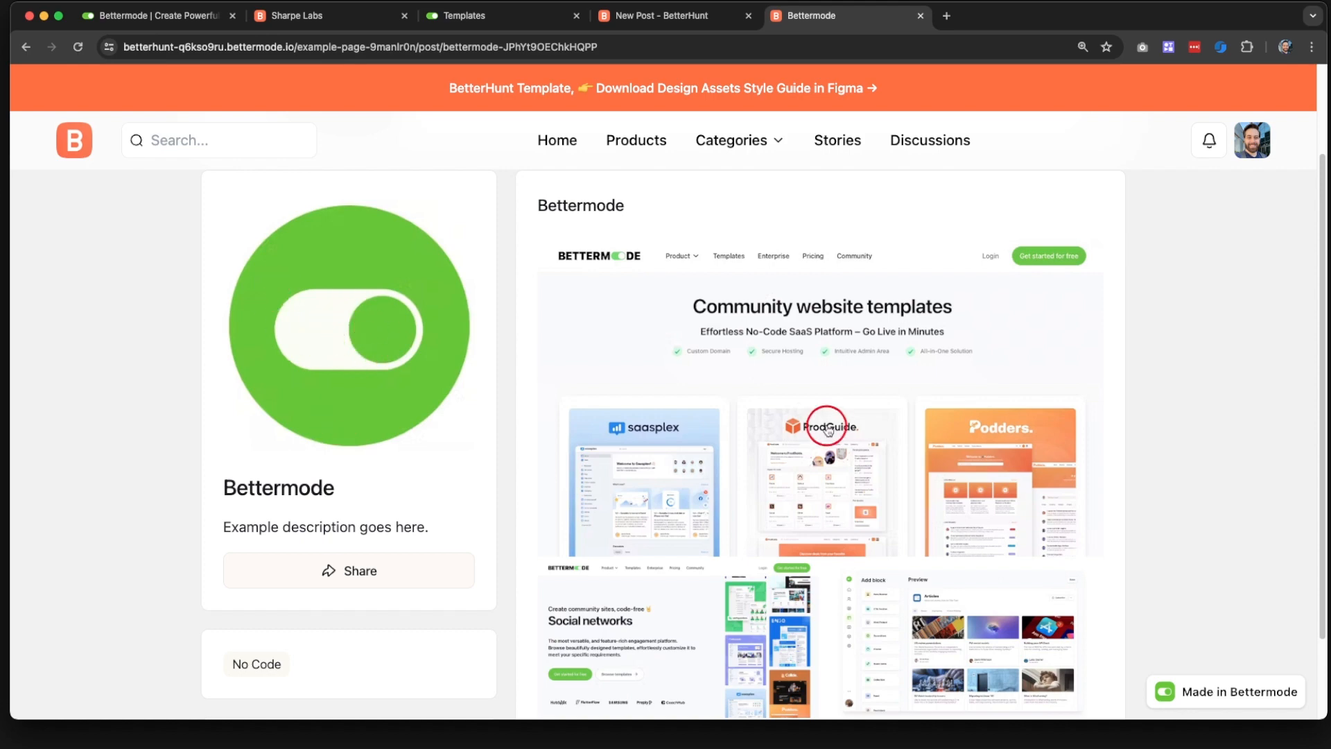
scroll(685, 535, down, 3)
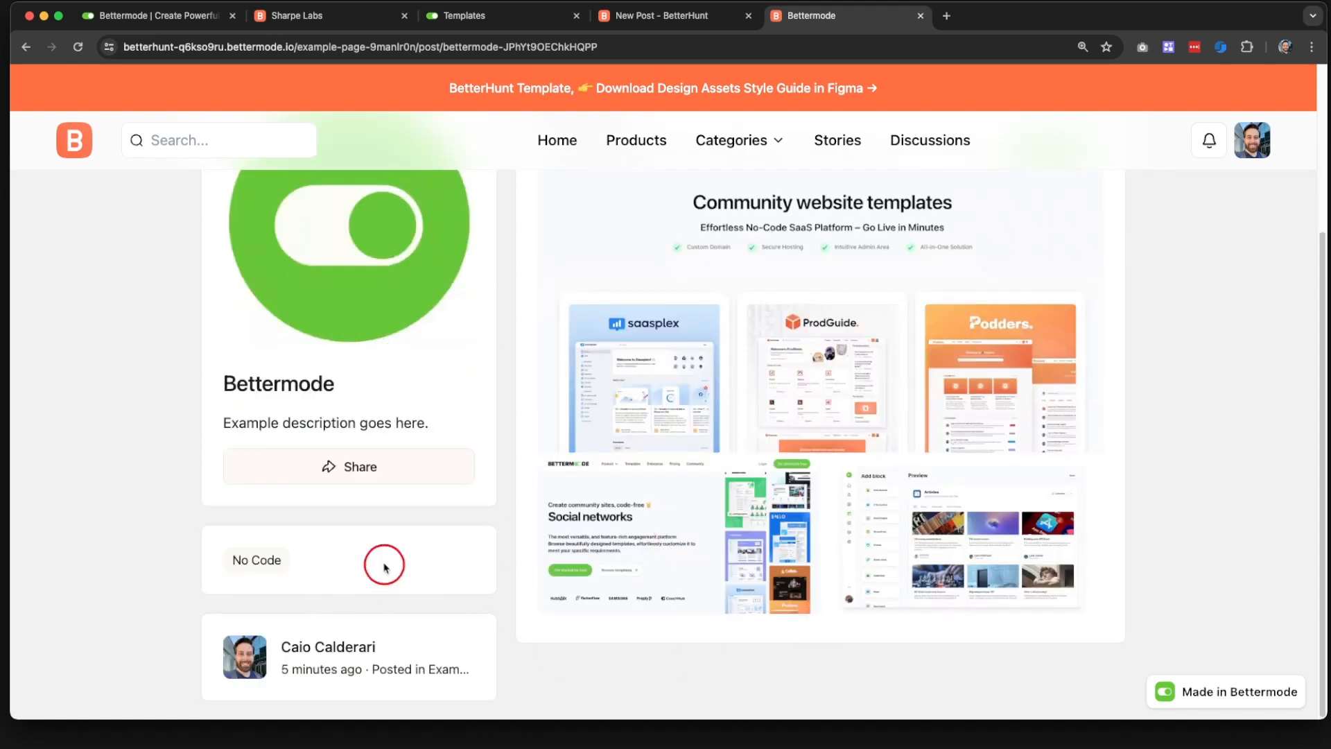
Step: Go back to the live Example Page list, and open the Example Page space for editing in the Design studio
scroll(790, 472, up, 6)
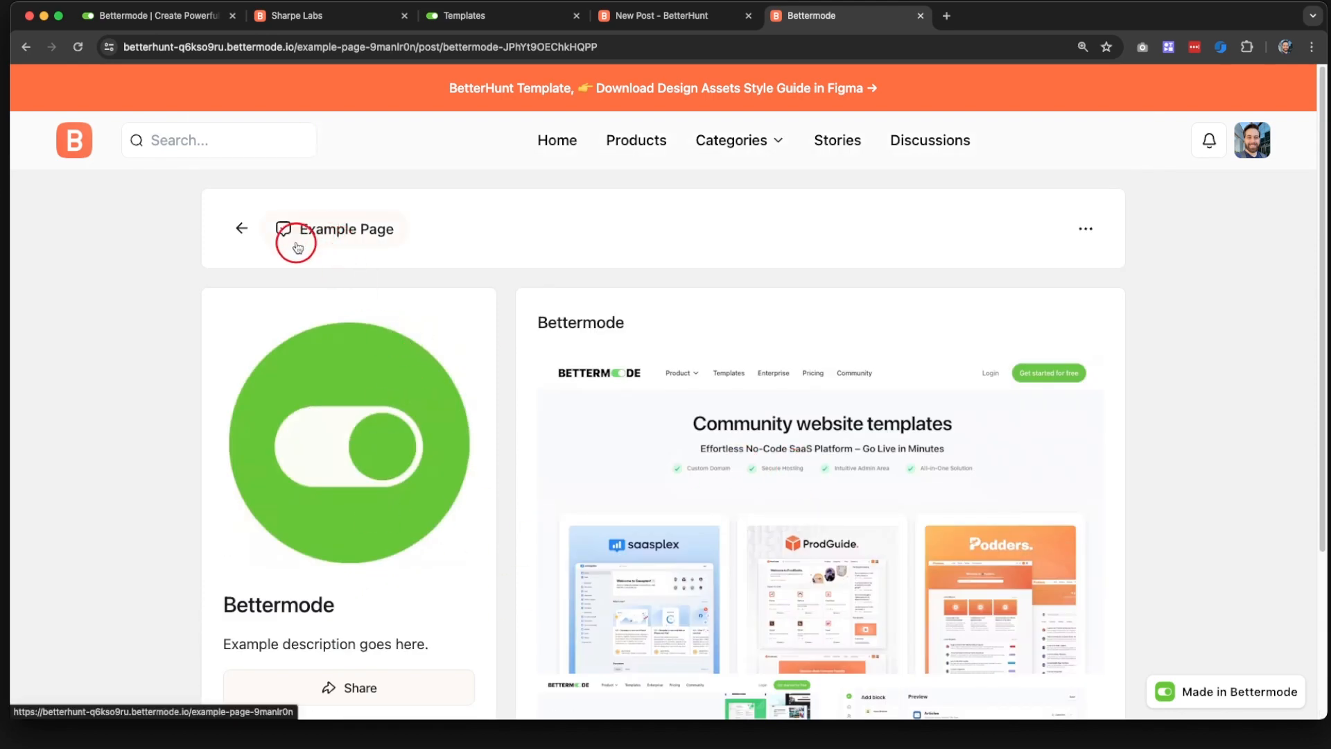
click(236, 230)
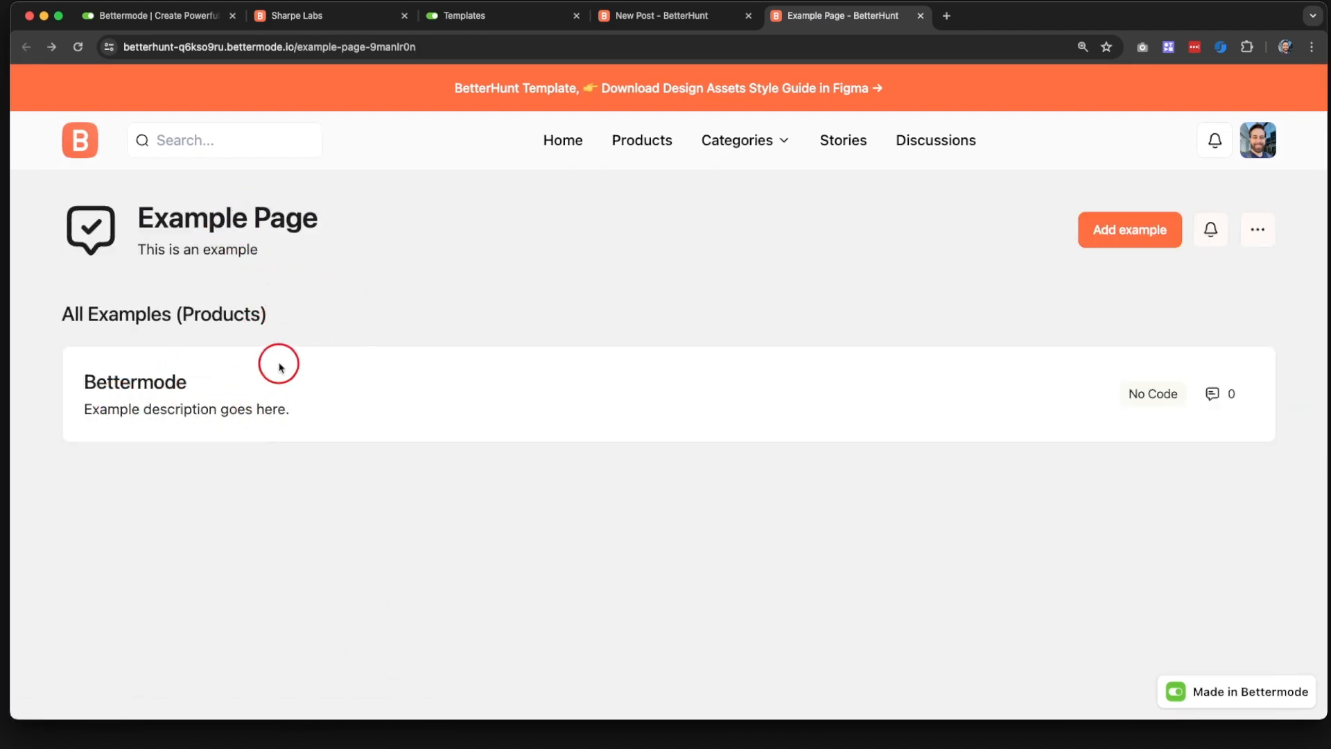
click(632, 21)
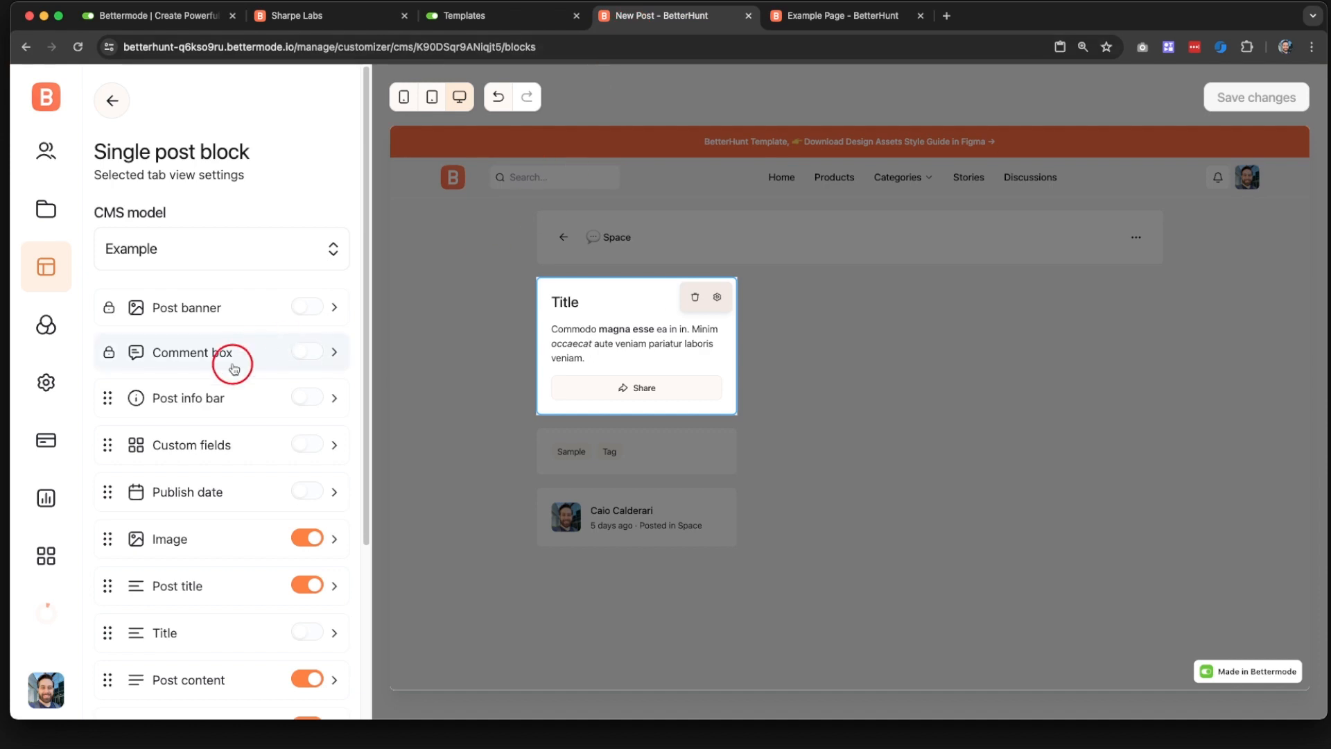
click(54, 262)
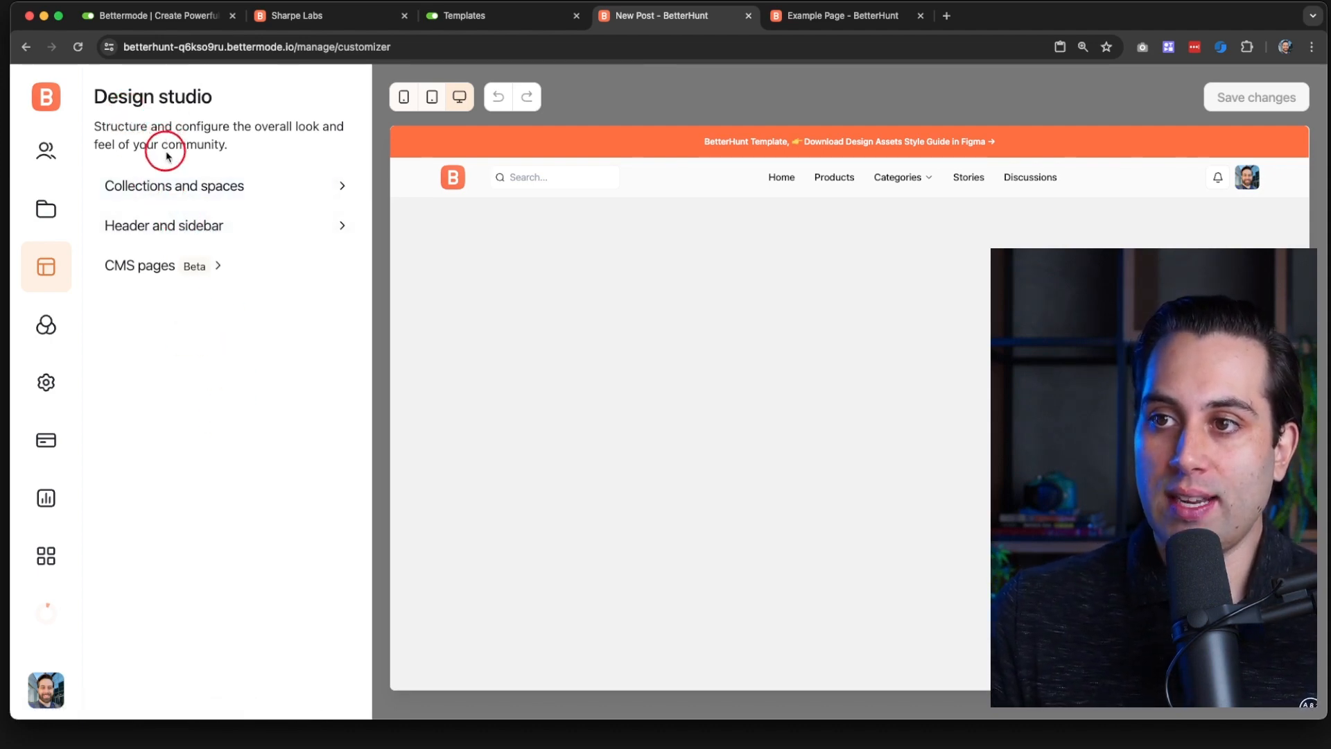
click(179, 186)
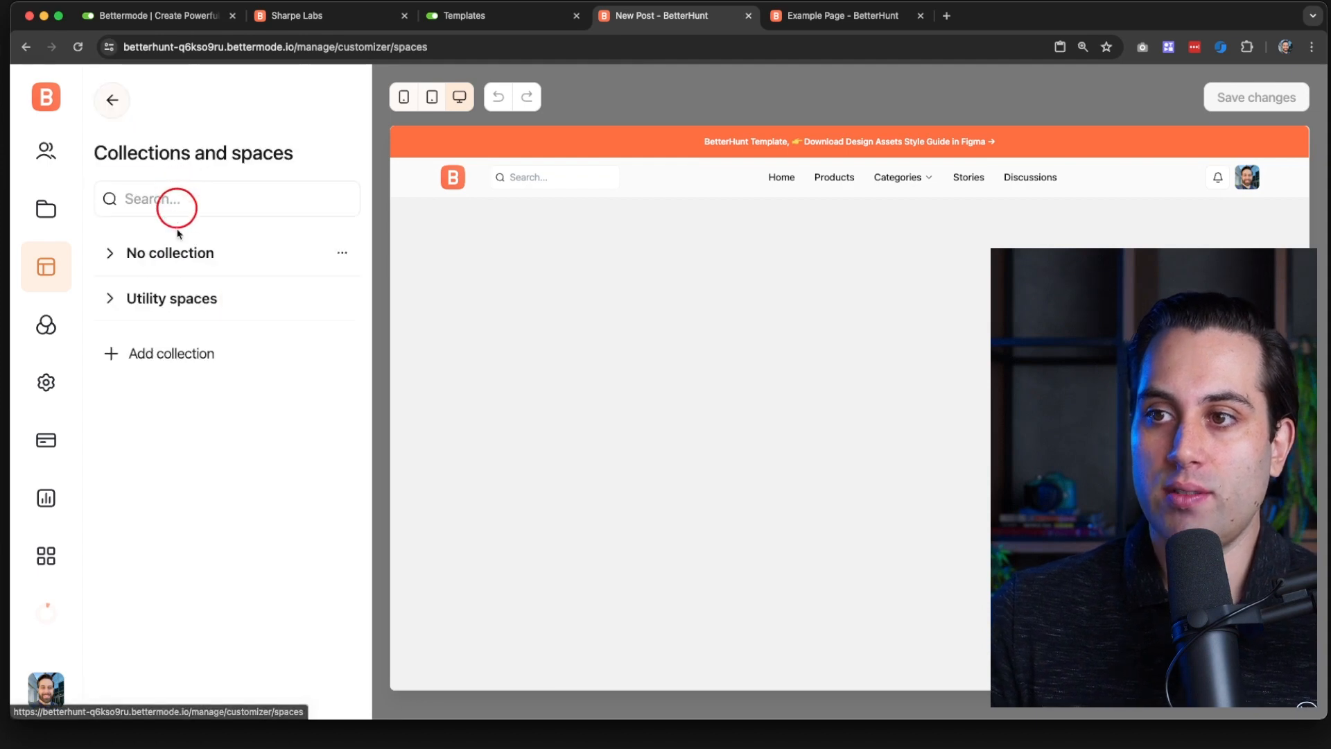
click(171, 270)
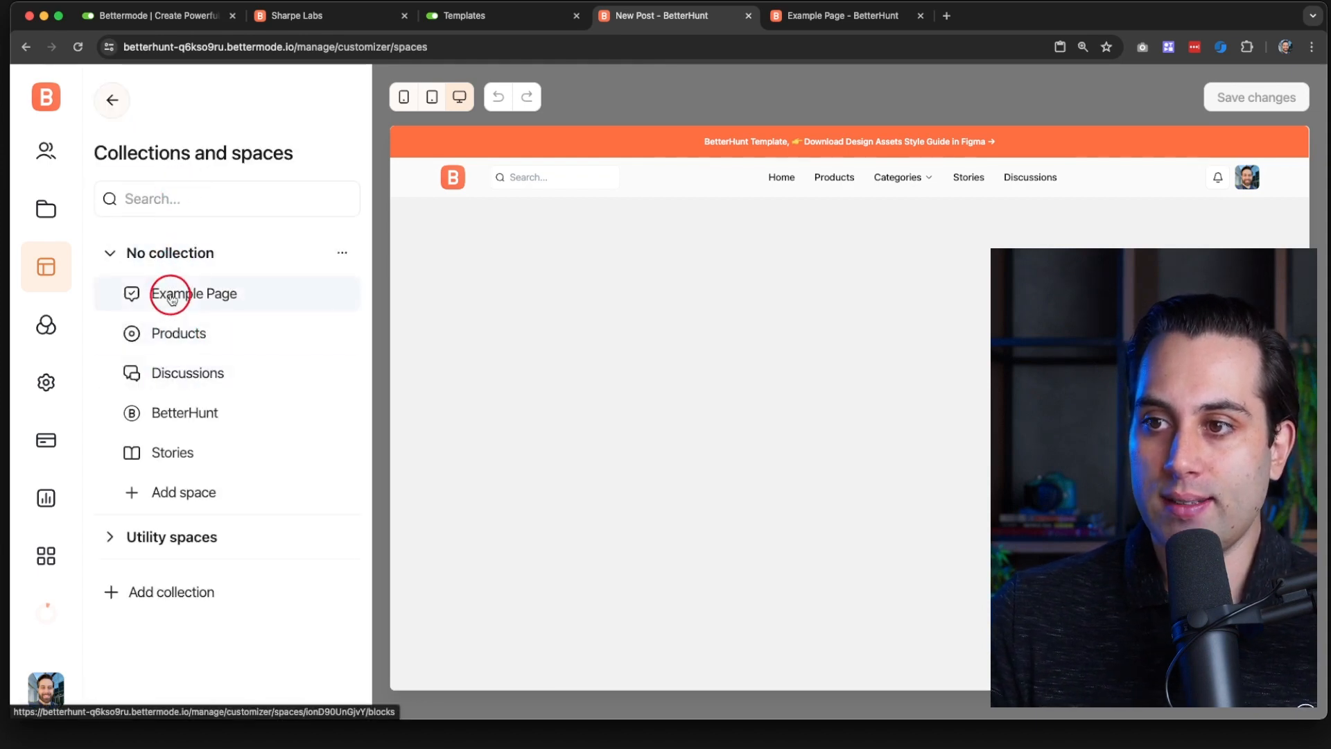
click(172, 296)
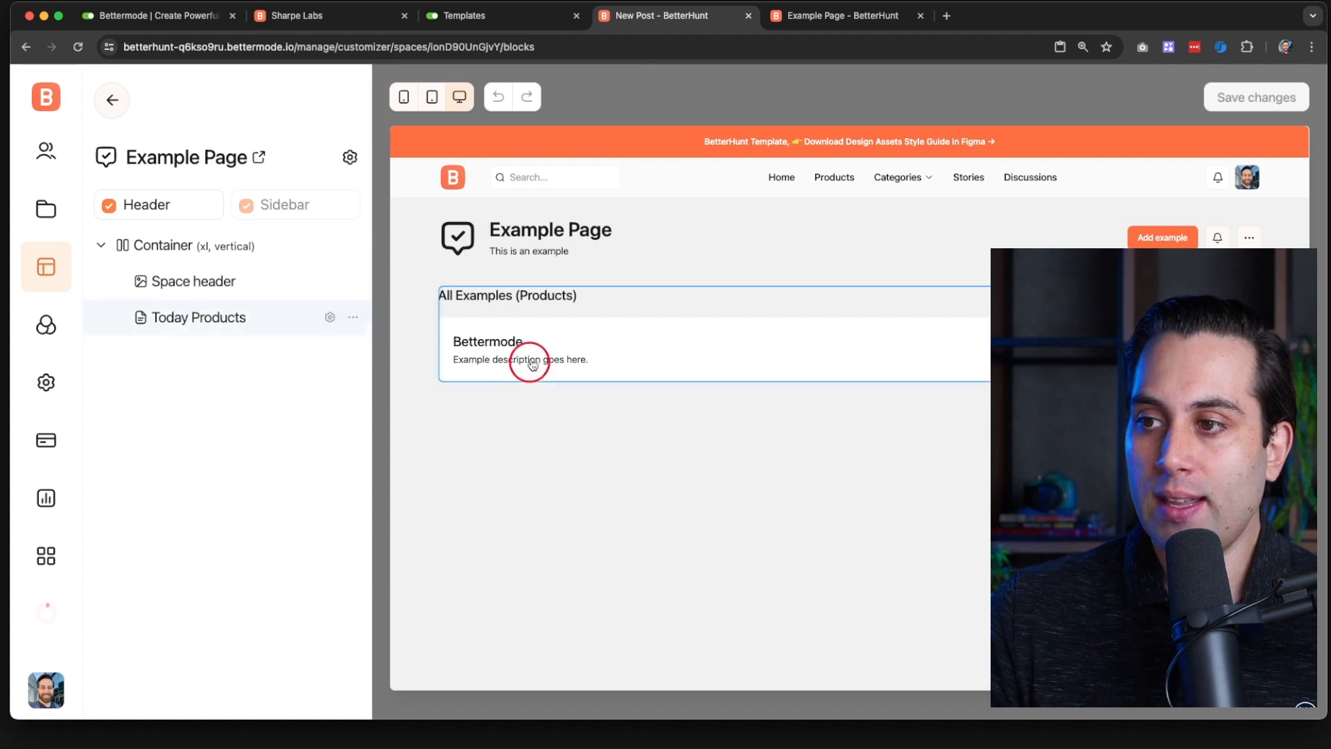
Step: Open the Featured view of the Today Products block and show its available fields
click(188, 327)
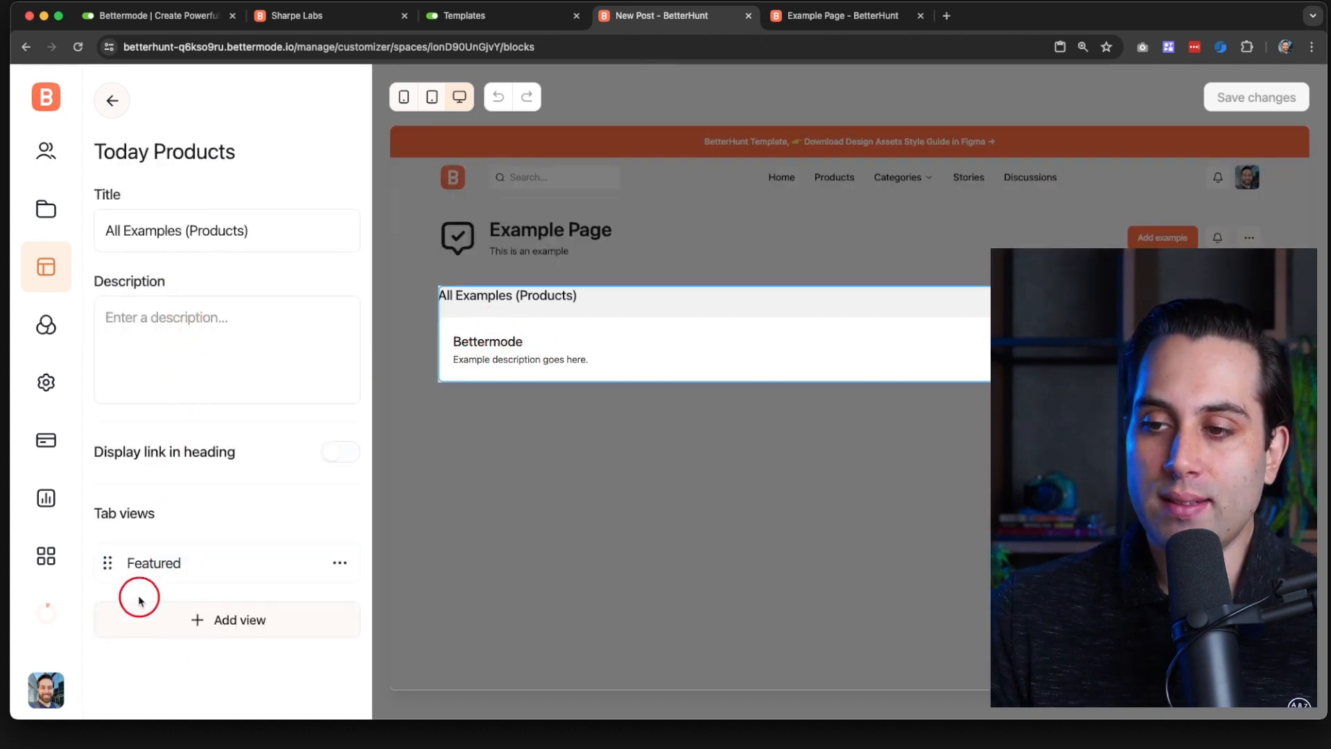
click(152, 565)
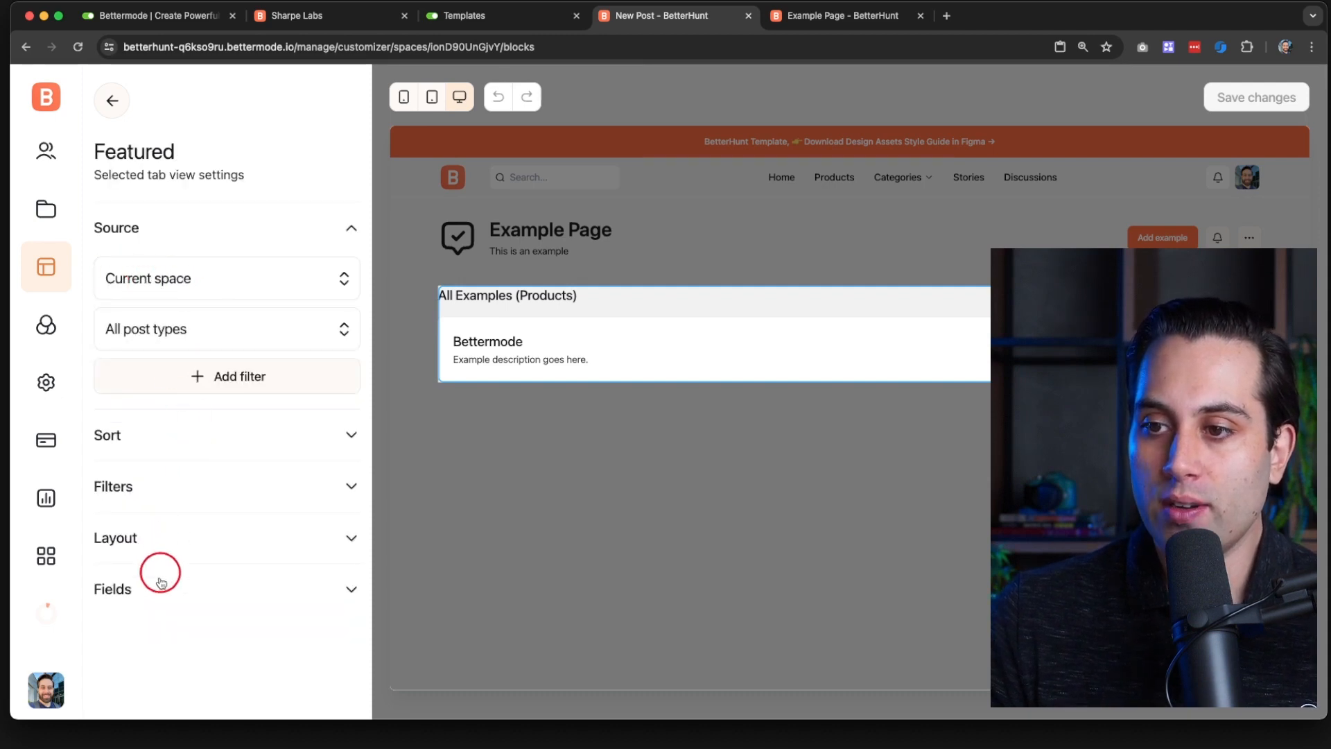
click(159, 599)
scroll(155, 589, down, 3)
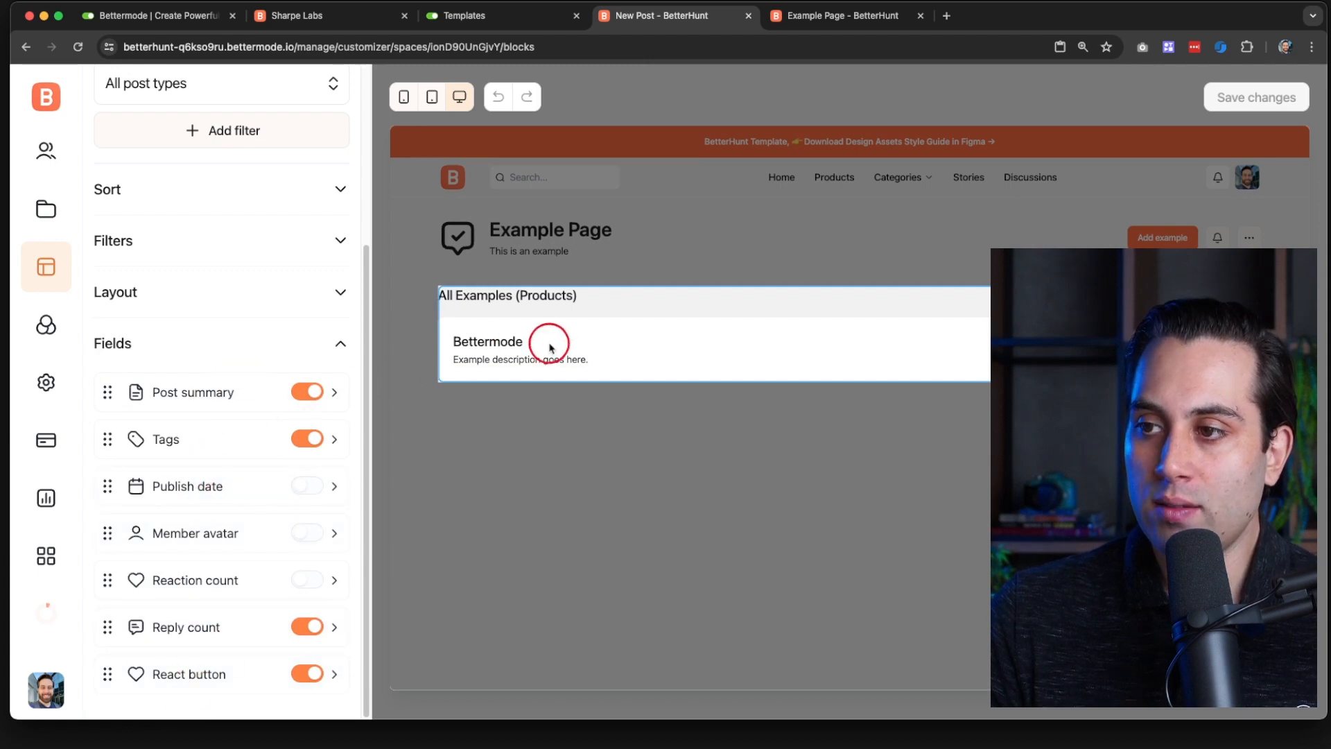
Step: Limit the Featured view's source to specific post types and choose Example
scroll(206, 434, up, 5)
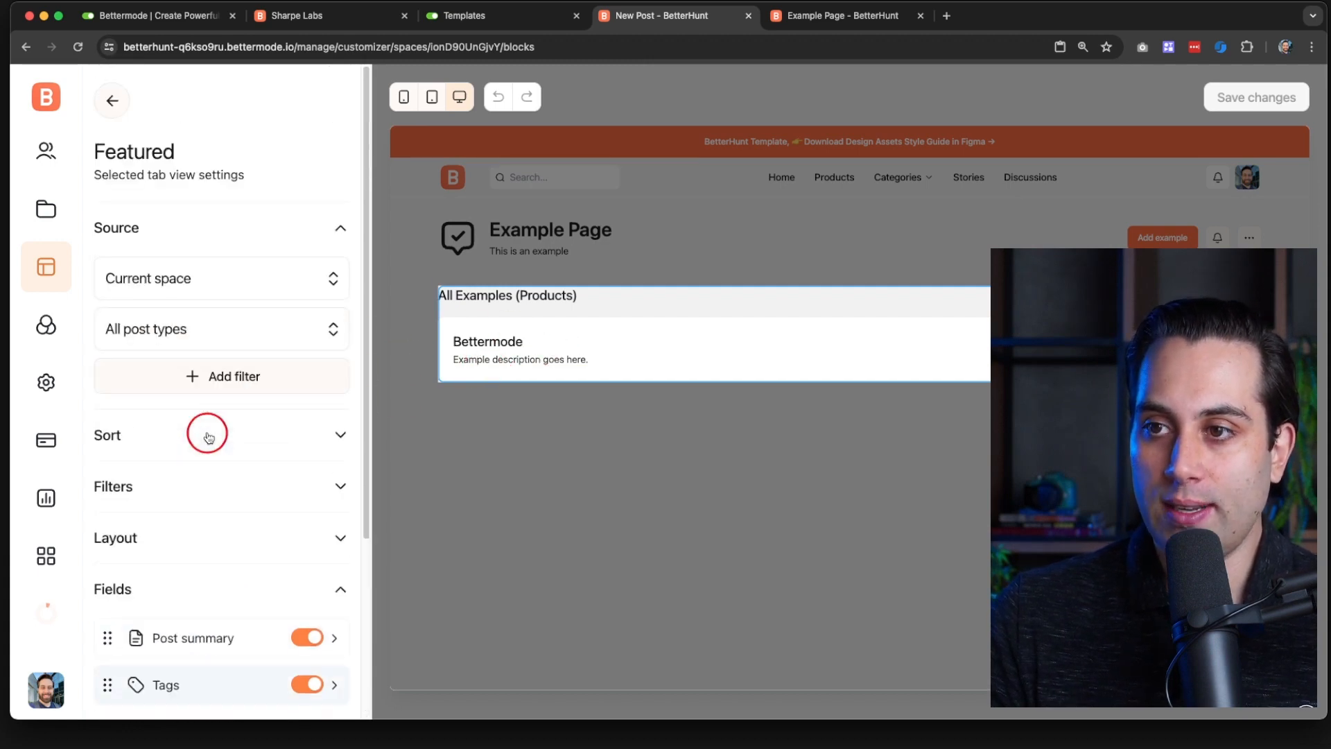
scroll(150, 344, down, 1)
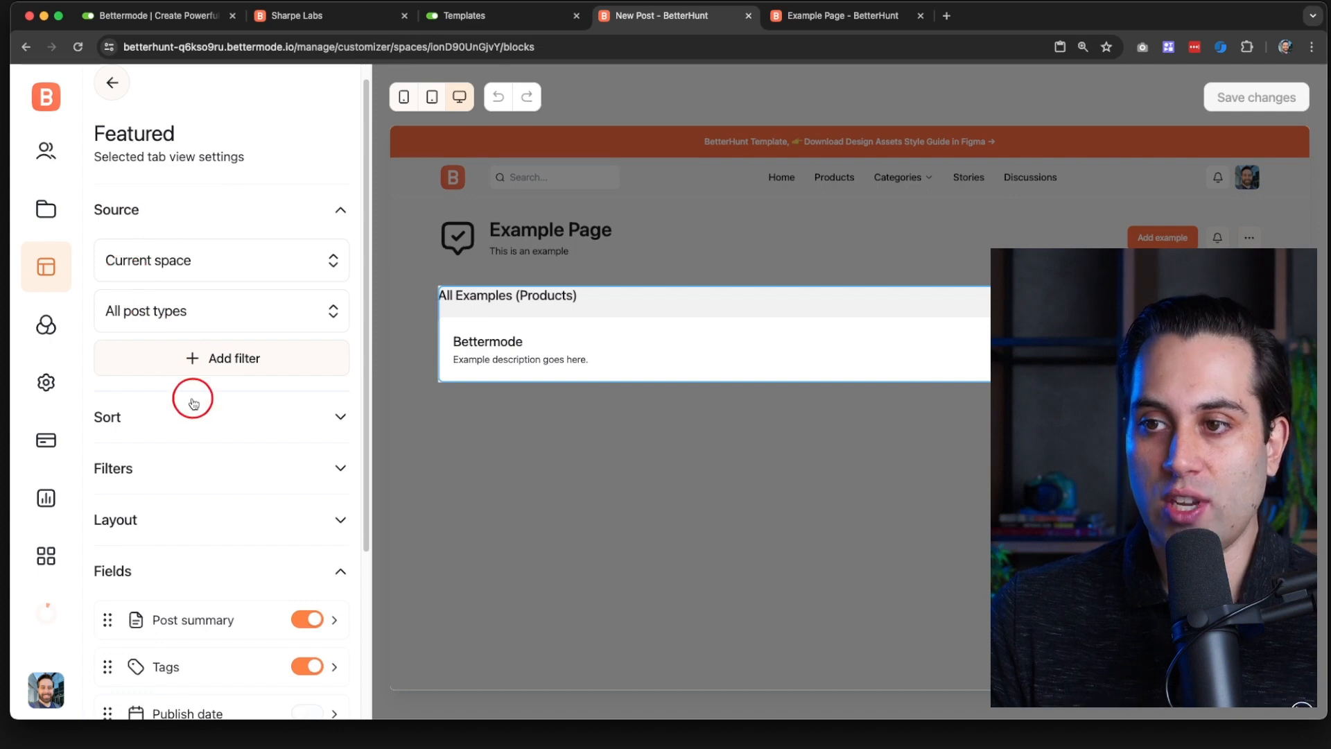
click(136, 313)
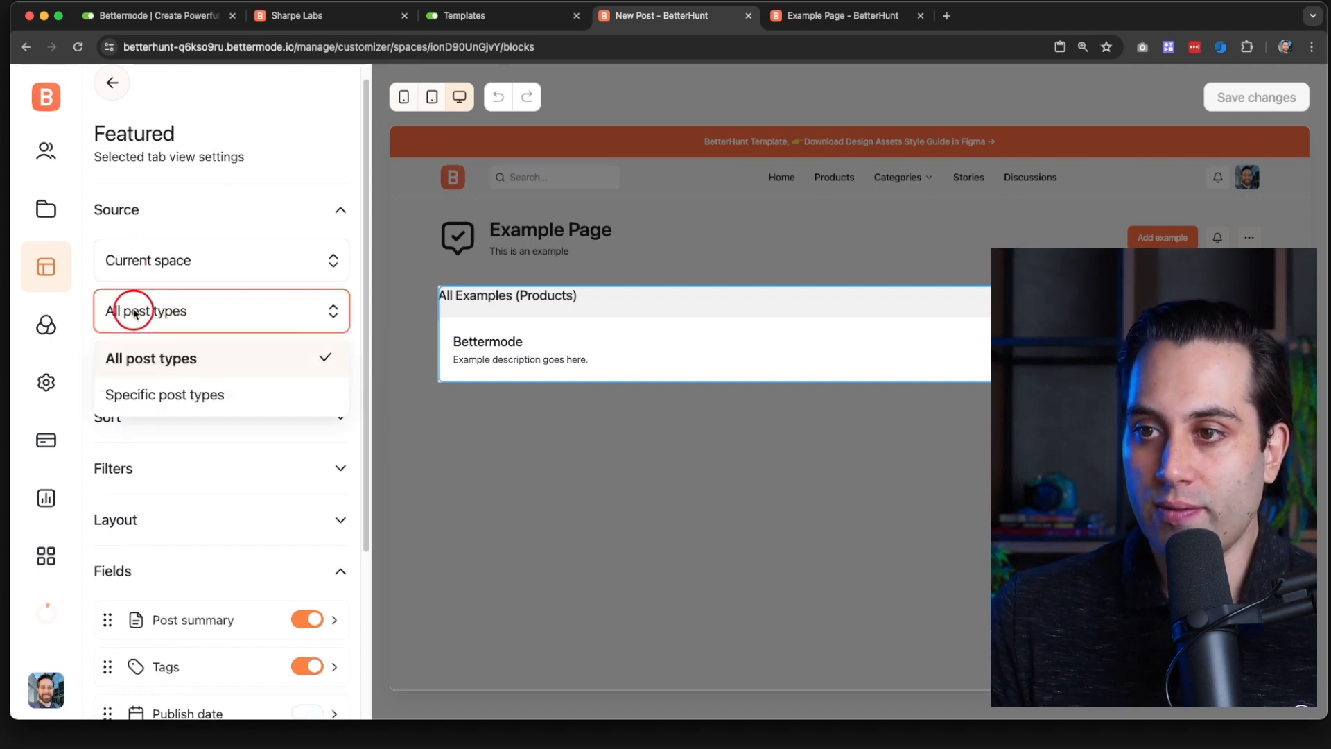
click(131, 404)
click(175, 357)
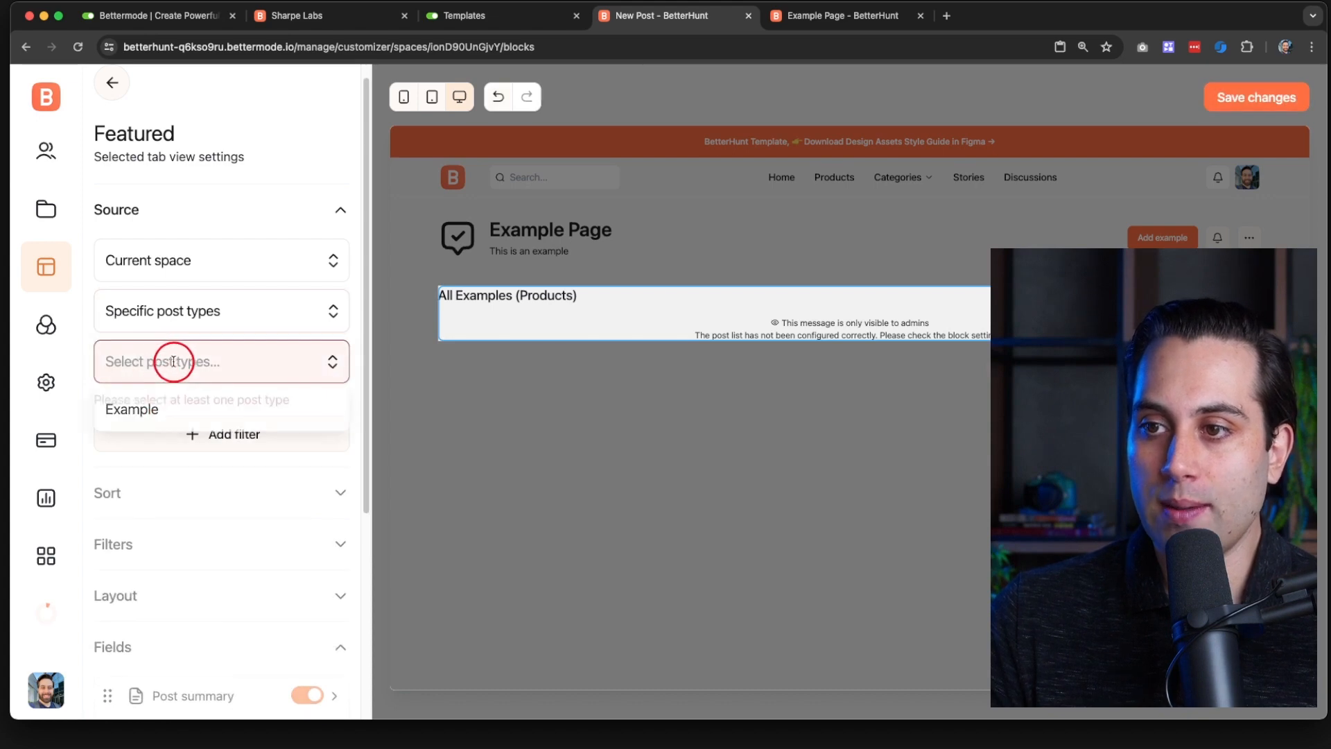
click(155, 416)
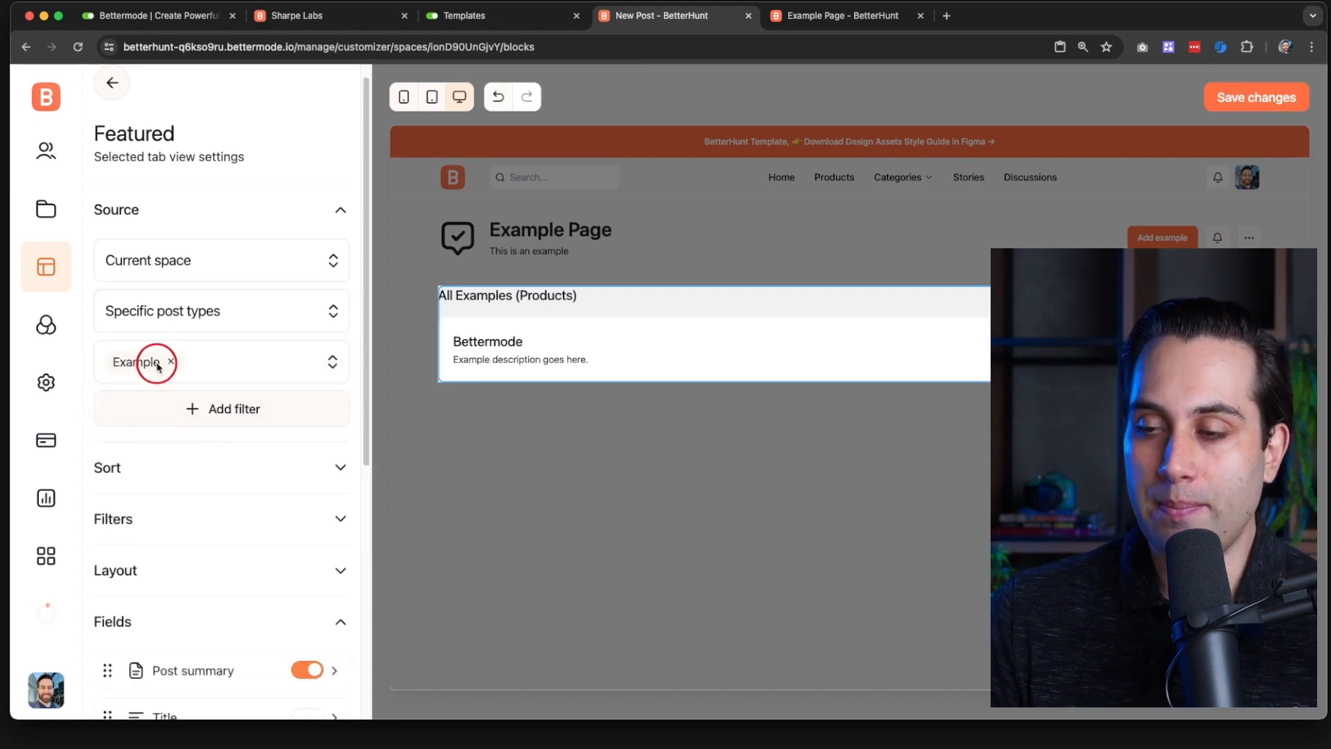
Step: Show the Image field in the Featured view and move it above Post summary
scroll(173, 429, down, 6)
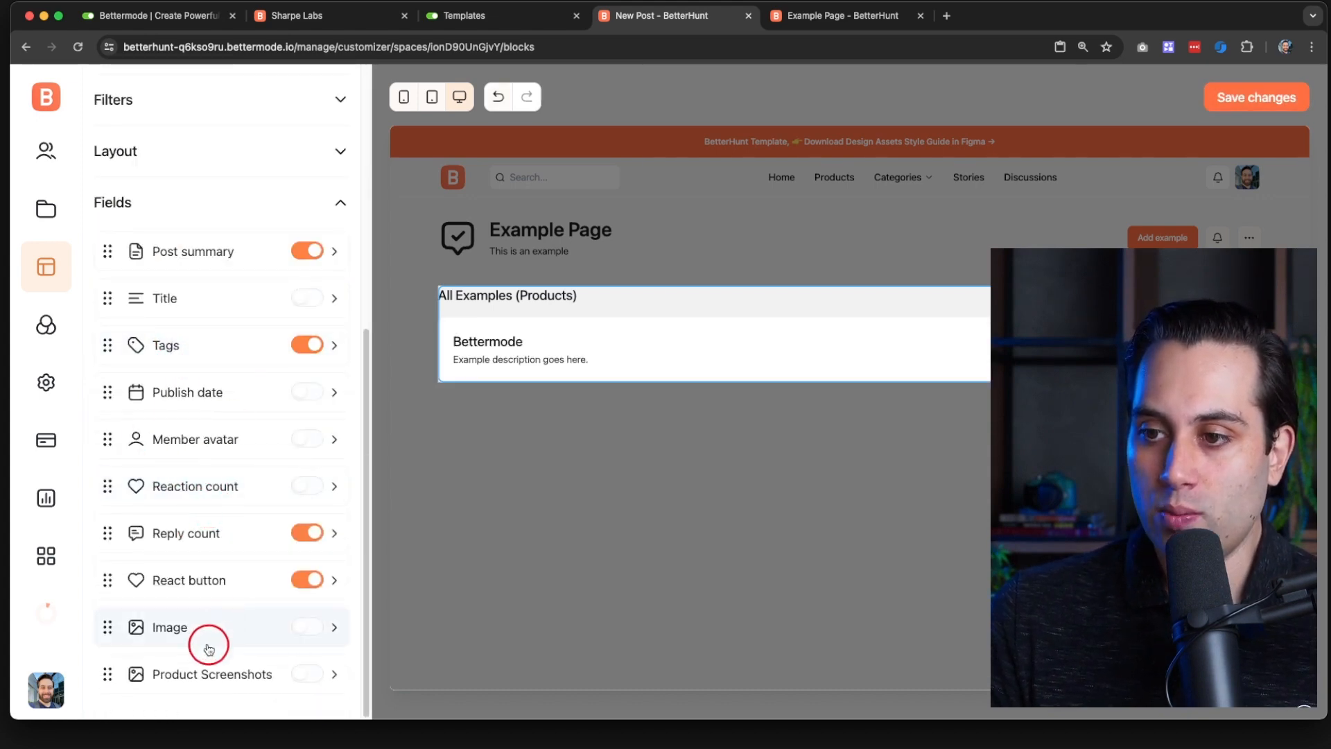
click(299, 632)
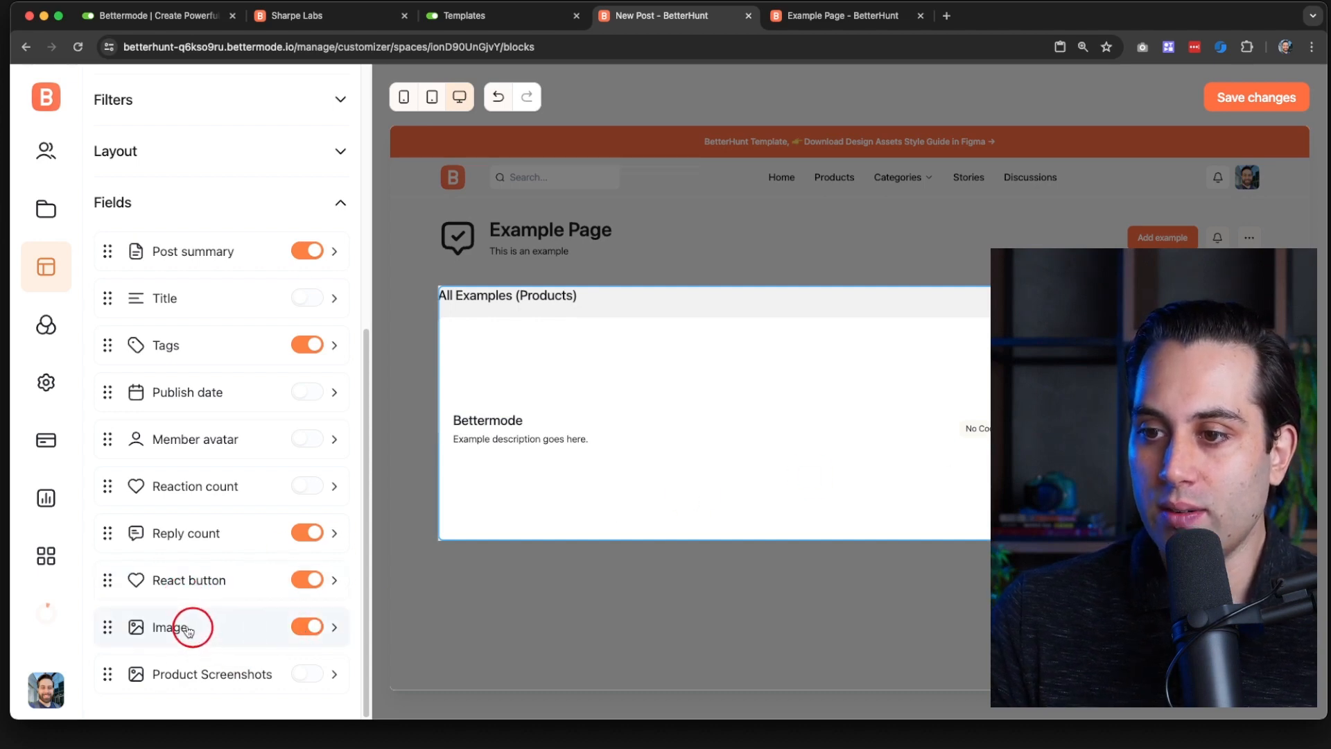
drag(105, 631, 136, 233)
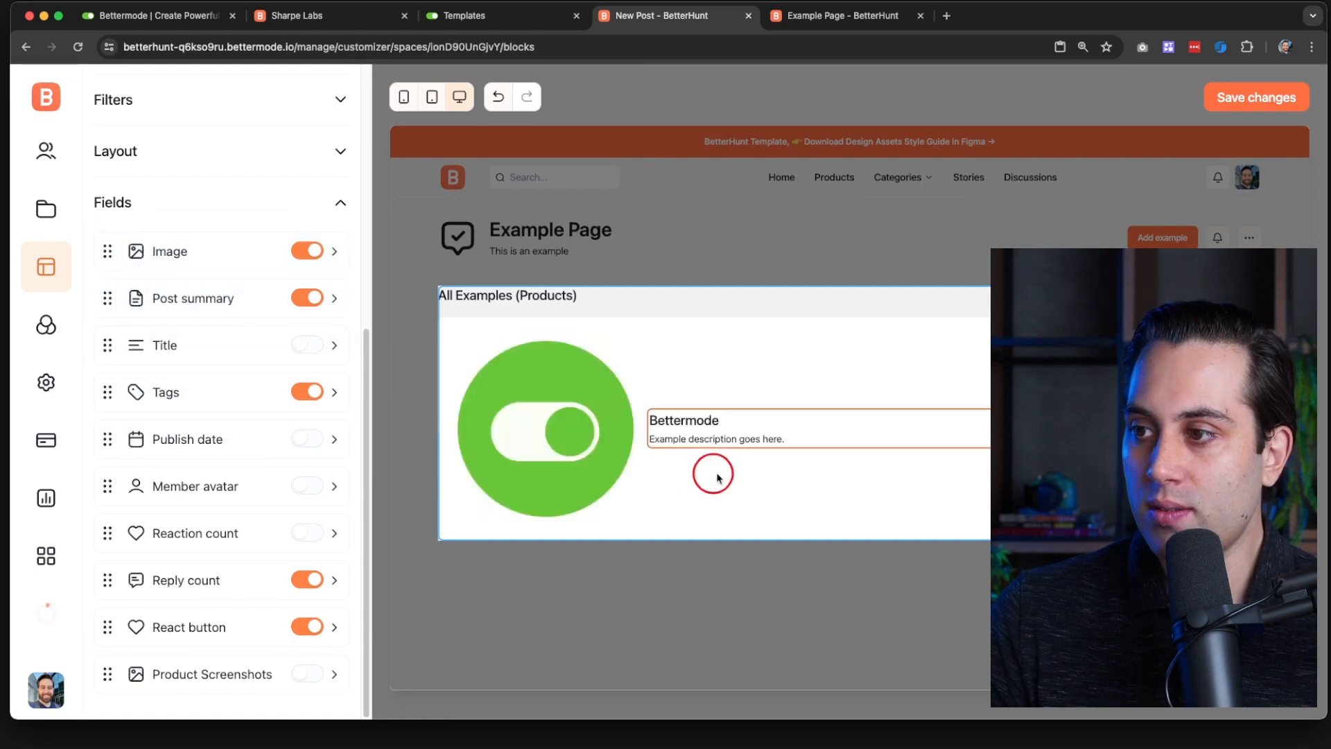
Step: Set the Image field's display appearance to CoverImage and try the Stretch option, leaving it off
click(184, 258)
click(208, 332)
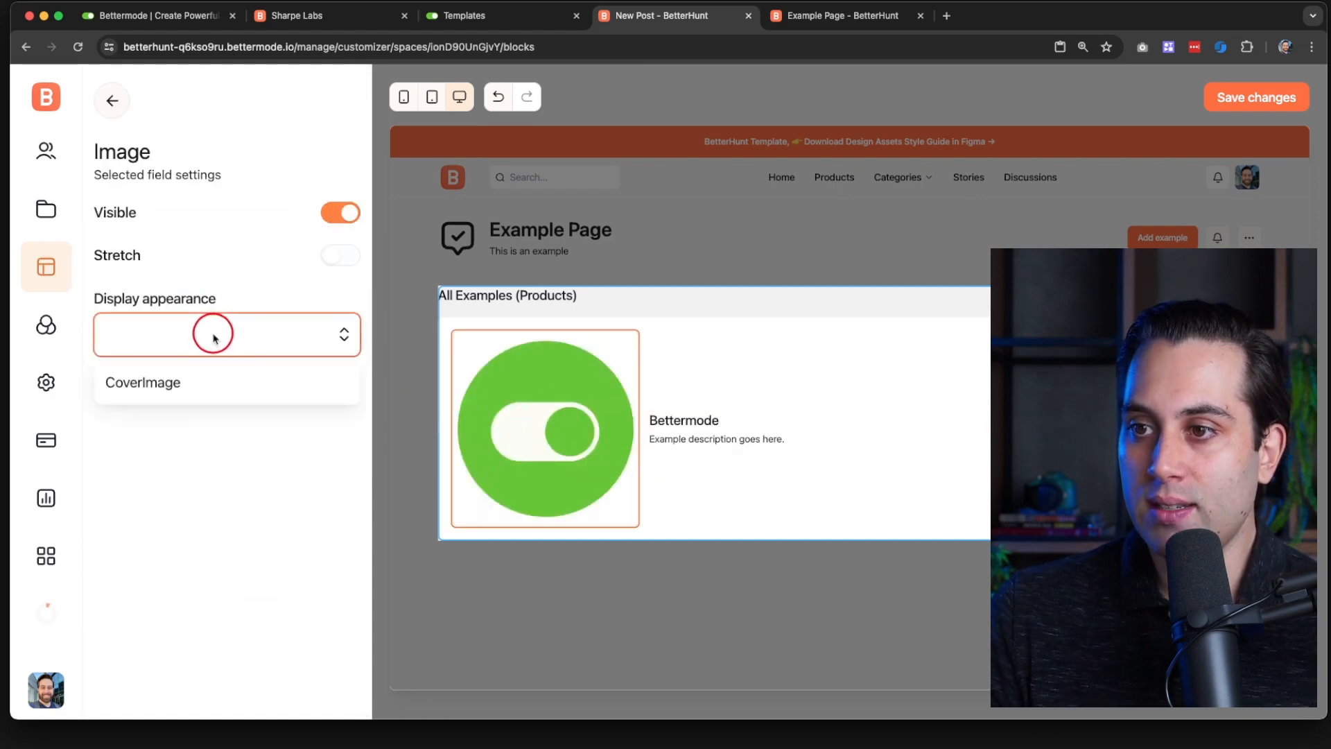
click(190, 393)
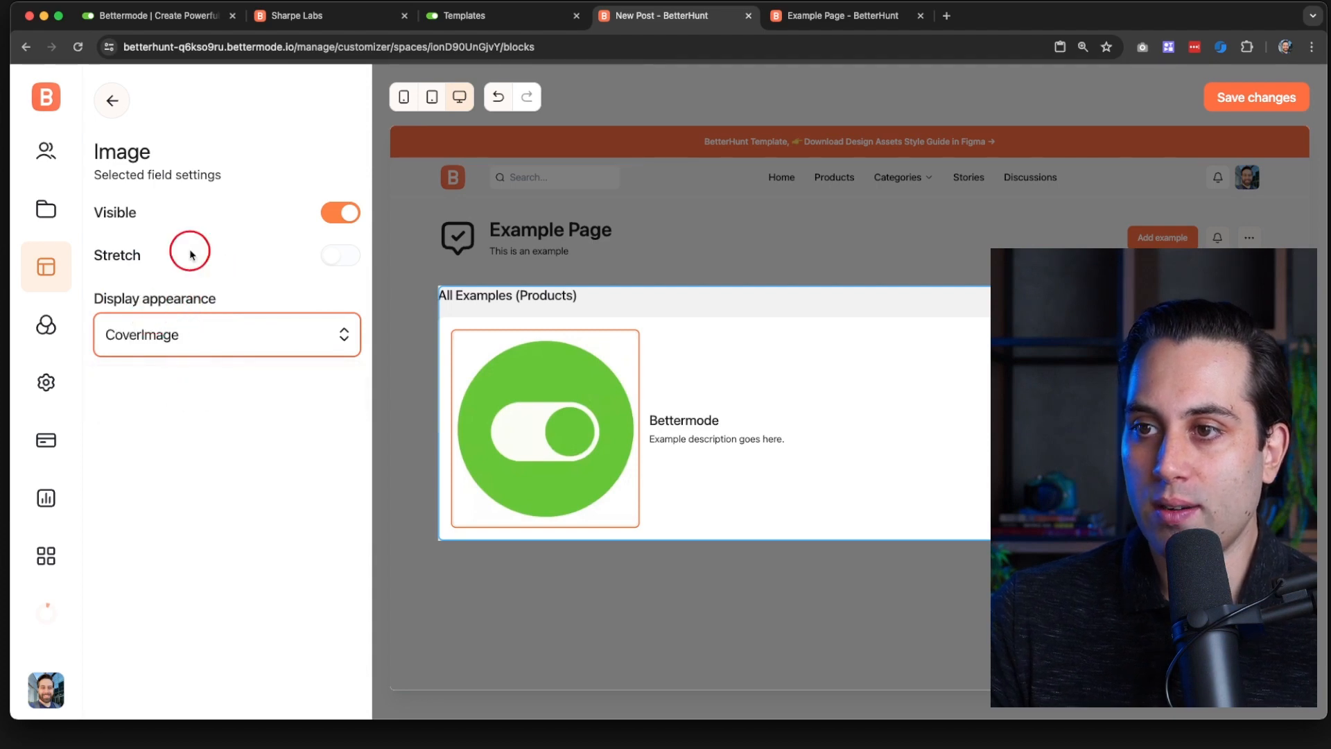
click(337, 257)
click(337, 258)
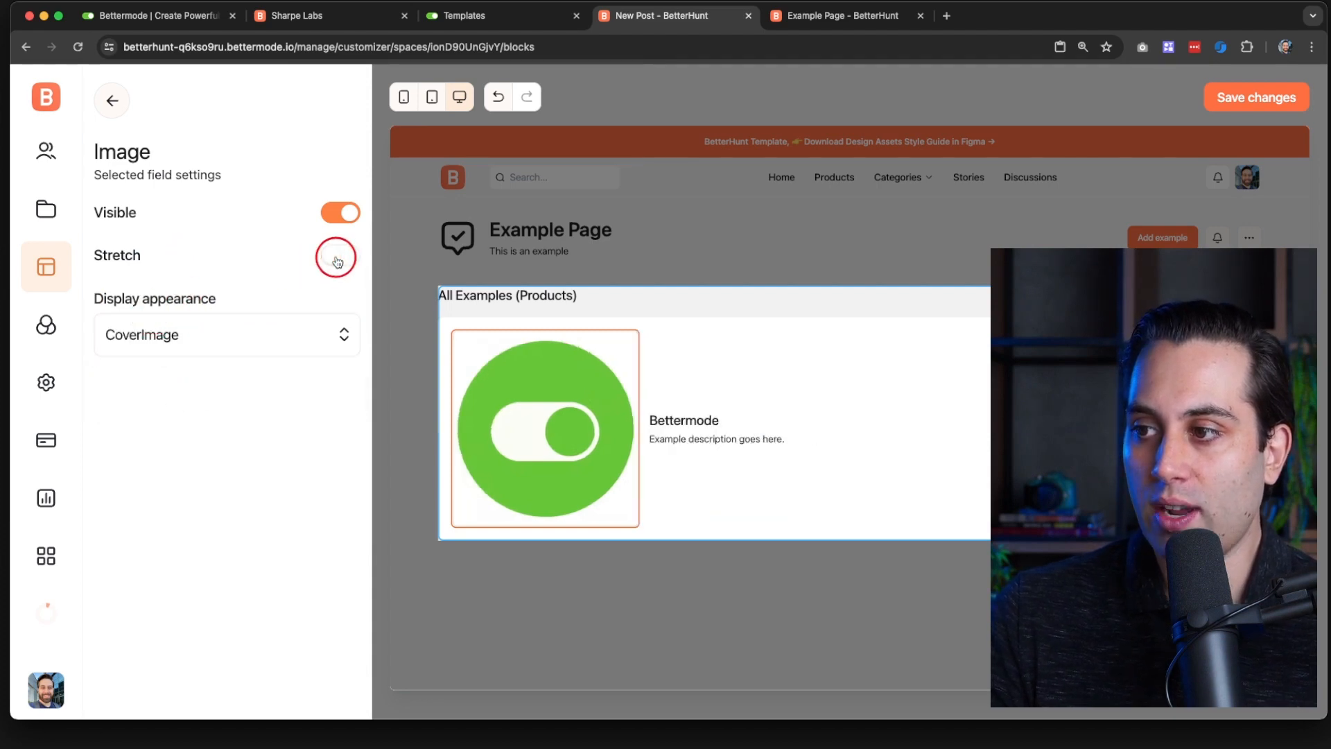
Step: Leave the Image field, Featured view and Today Products settings to return to the Example Page block structure
click(102, 117)
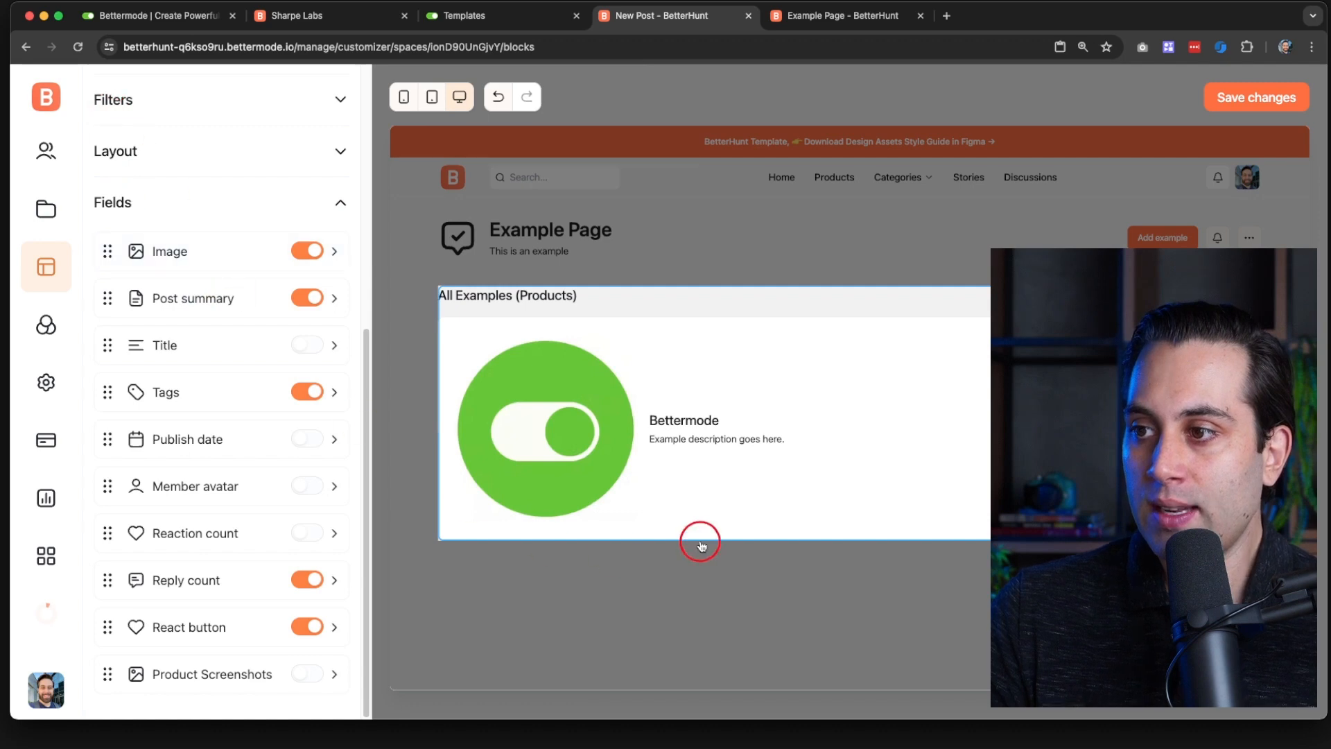
scroll(213, 460, up, 6)
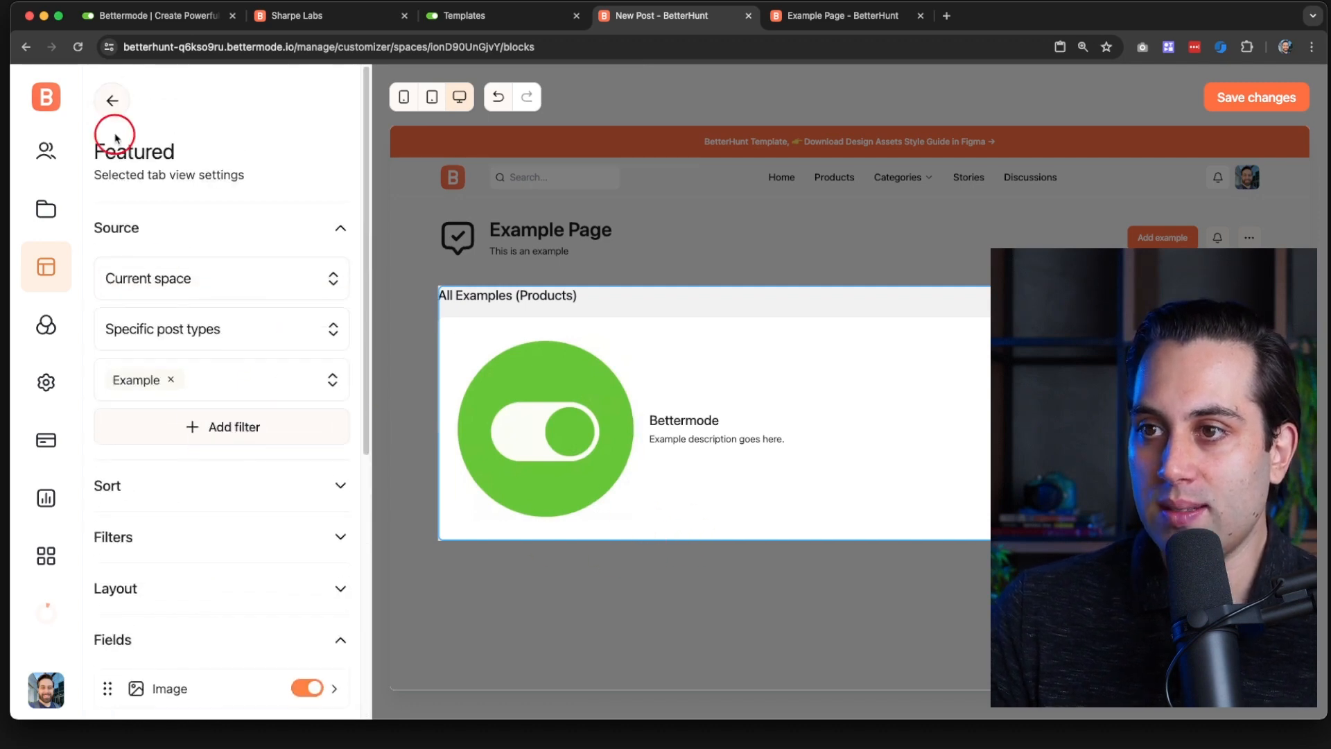
click(114, 111)
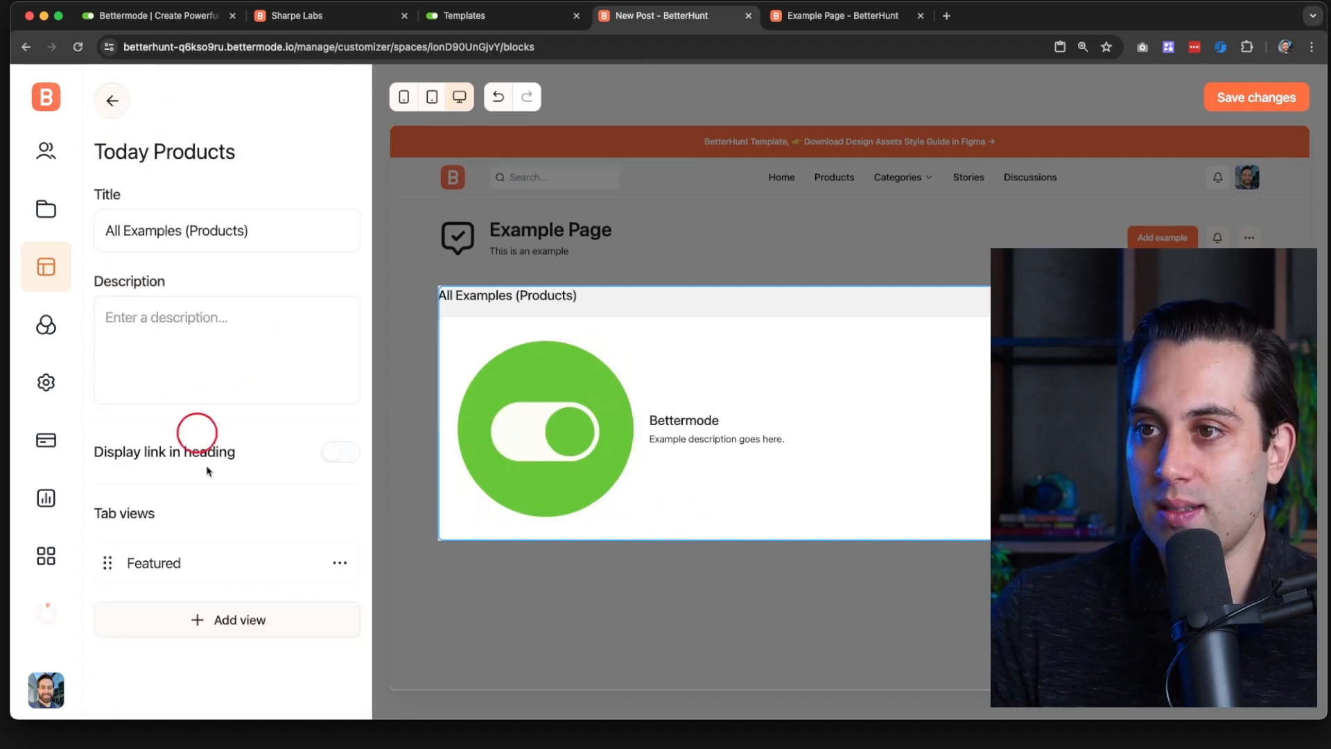
click(107, 110)
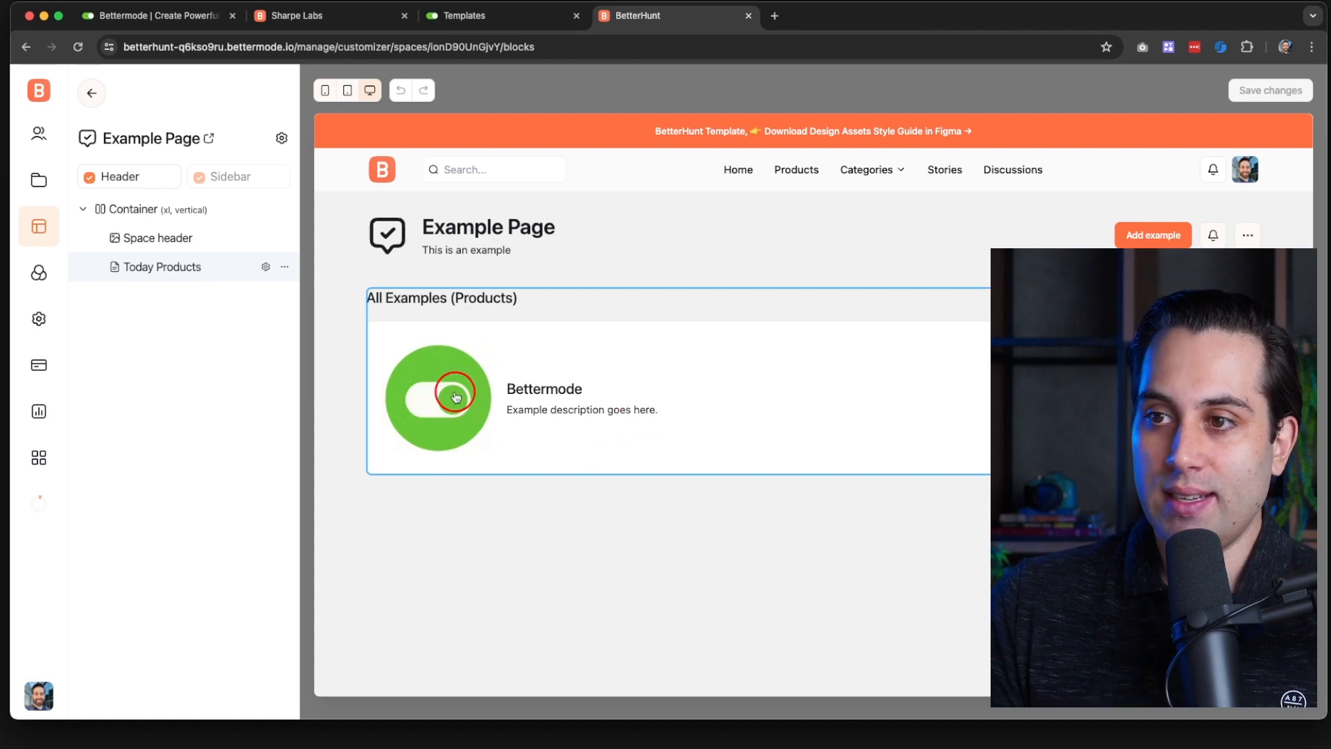
Step: View the live Example Page, open the Bettermode post from its list, and return to the list
click(209, 138)
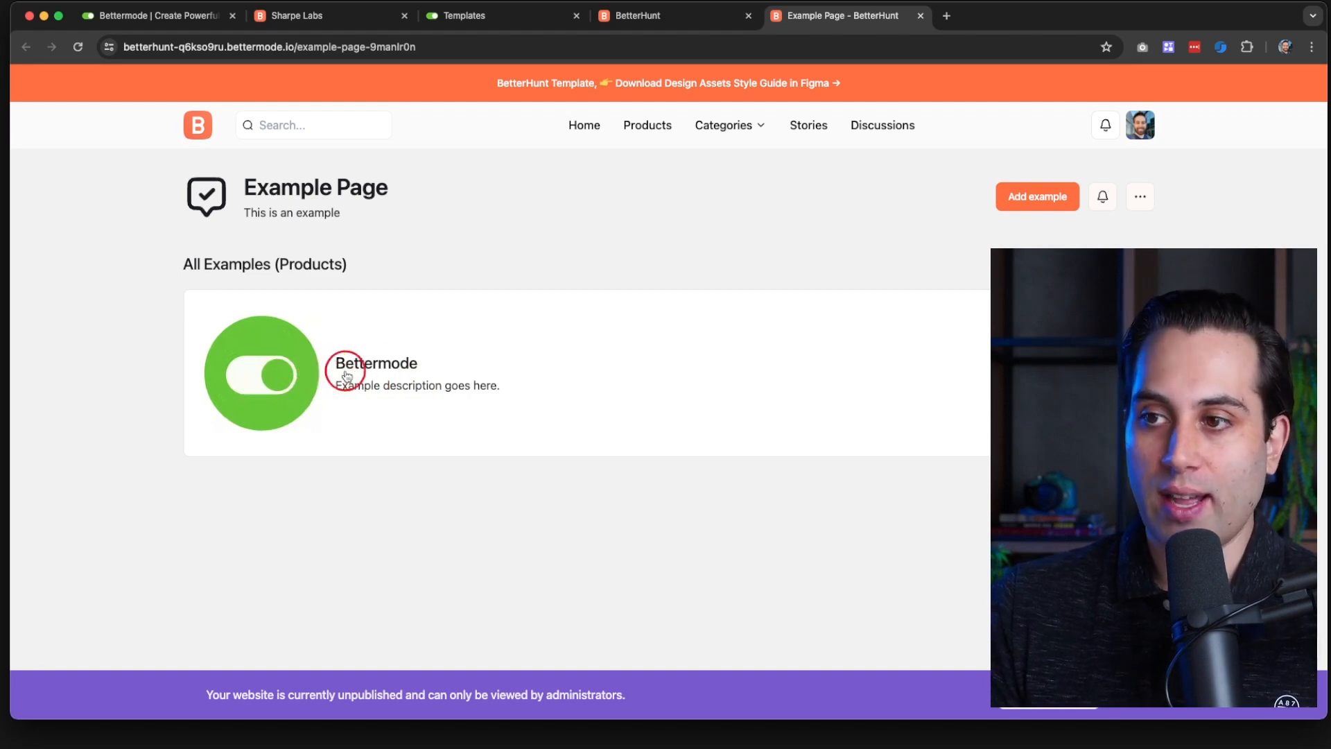
click(303, 368)
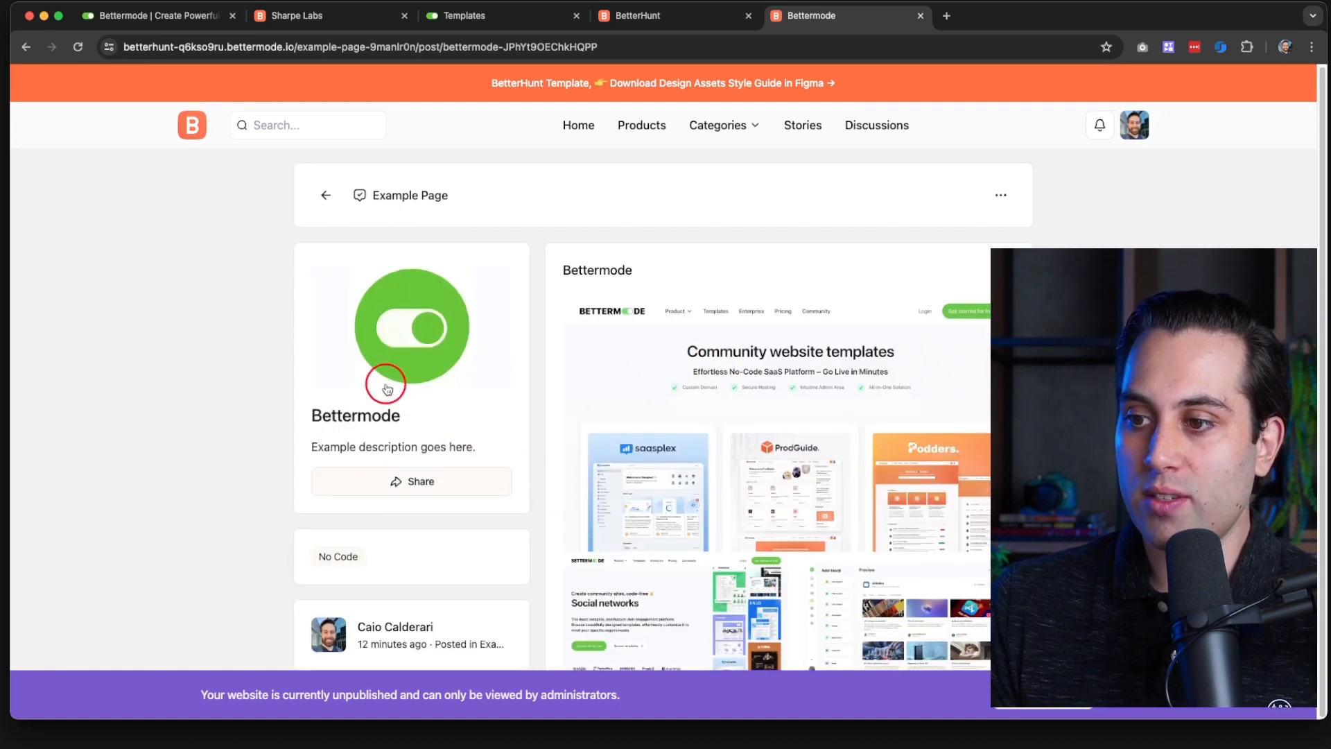
click(324, 195)
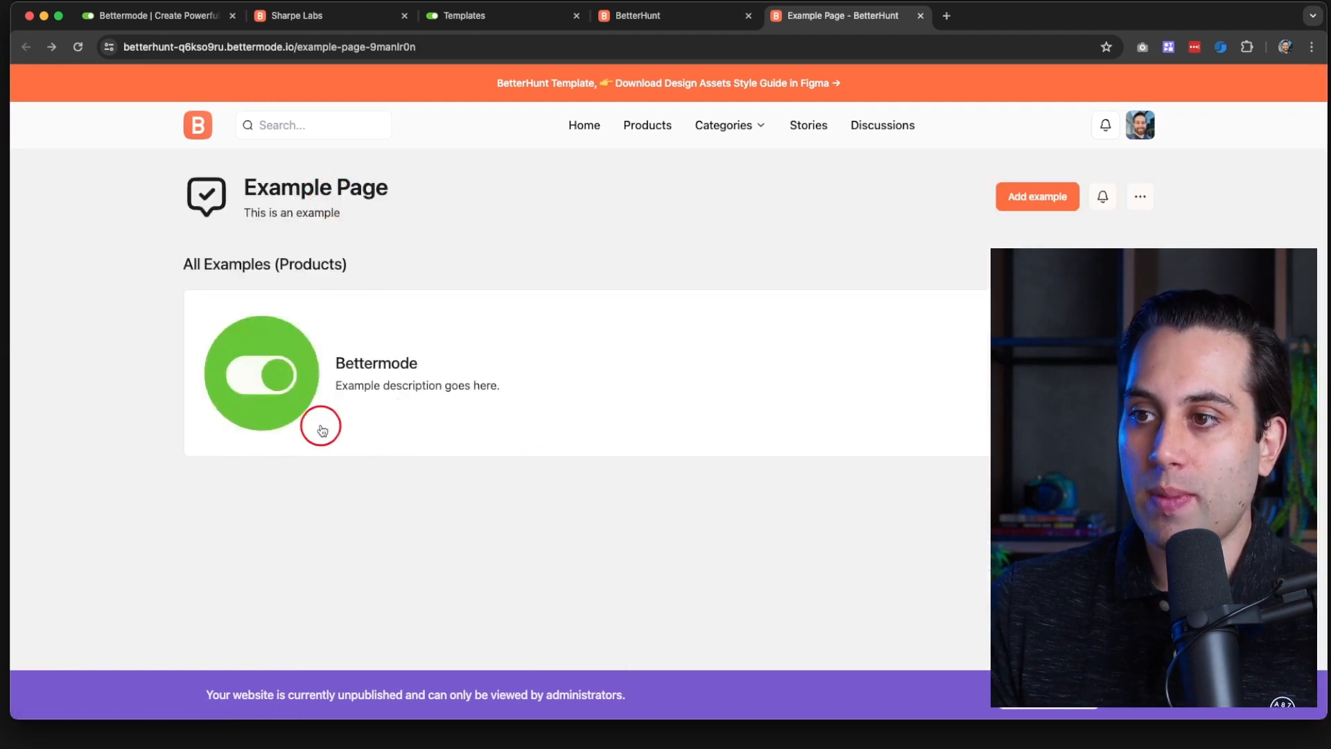